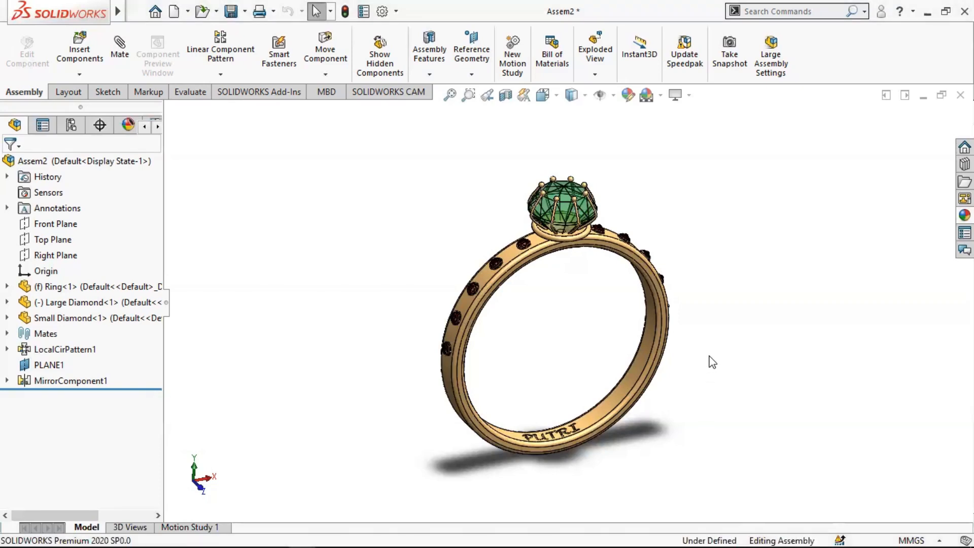
{"action": "middle_click_drag", "start_coordinate": [713, 359], "coordinate": [928, 411]}
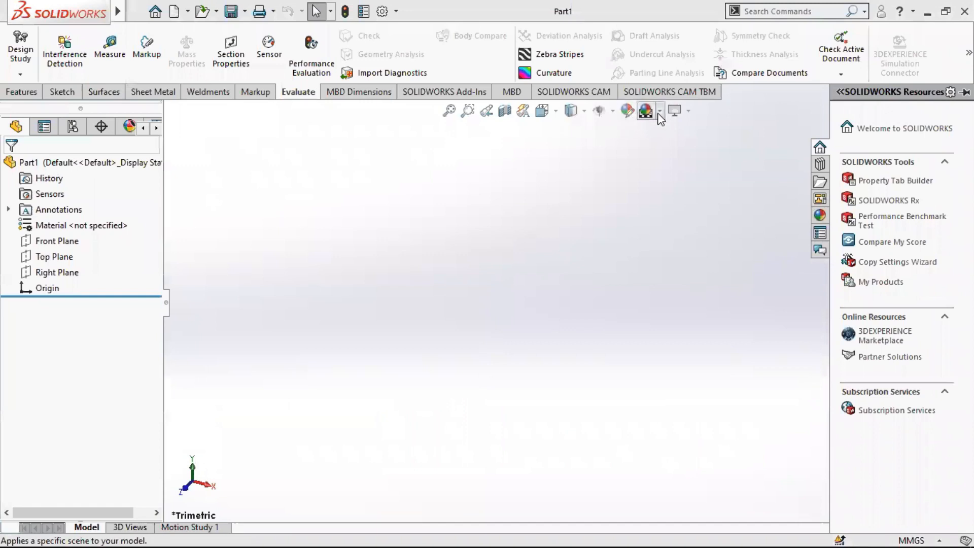
Apply a plain white scene as the background of the new part.
{"action": "left_click", "coordinate": [659, 111]}
{"action": "left_click", "coordinate": [674, 146]}
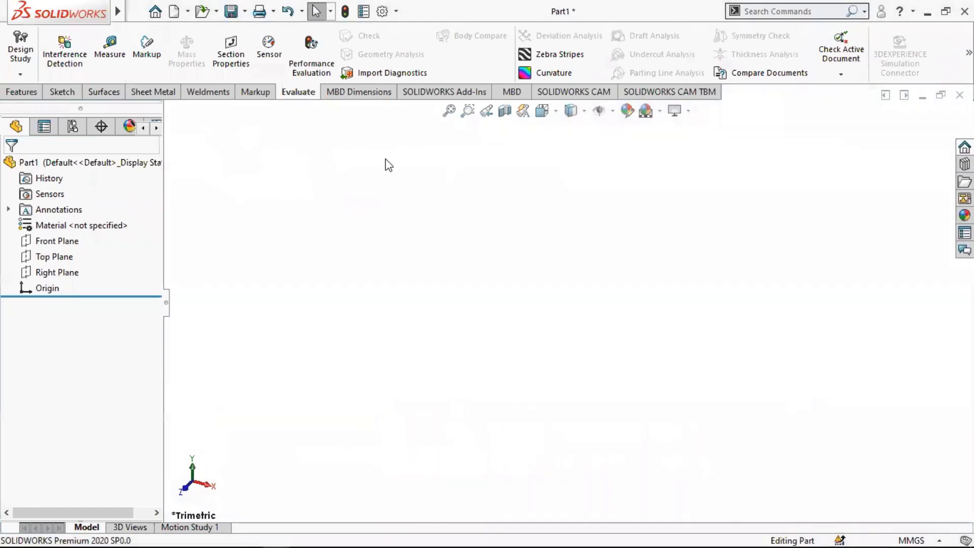
Start a sketch on the Front Plane and draw a circle about 137 mm in diameter centred on the origin.
{"action": "right_click", "coordinate": [72, 241]}
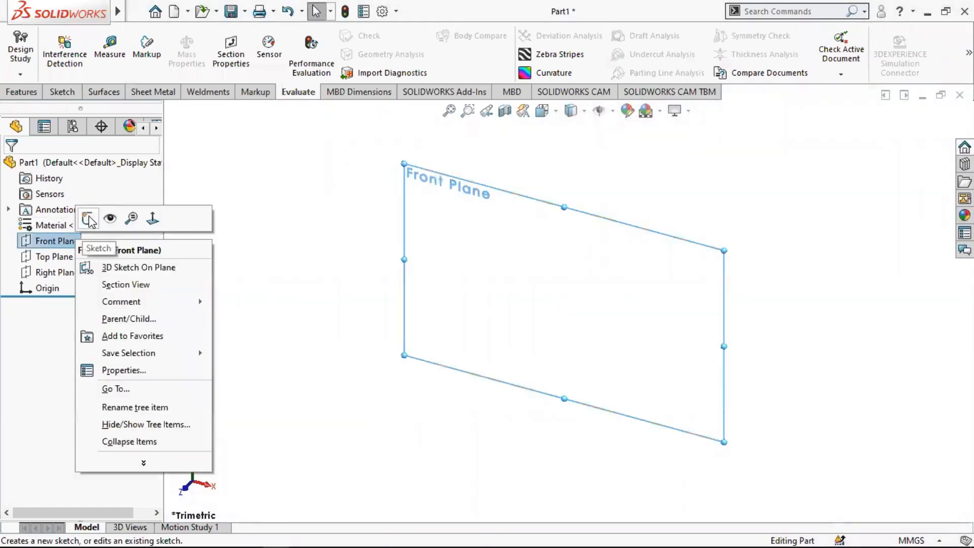
{"action": "left_click", "coordinate": [89, 220]}
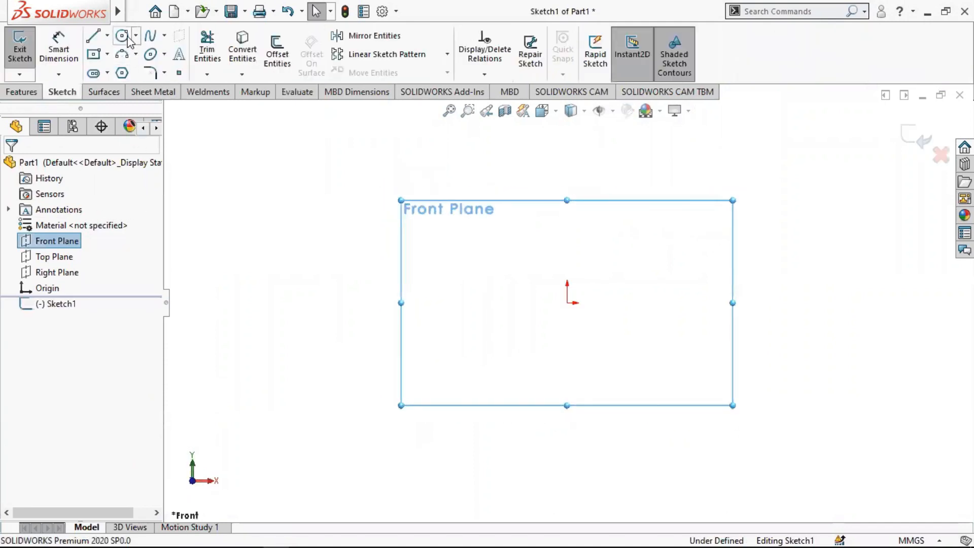
{"action": "left_click", "coordinate": [123, 37]}
{"action": "left_click", "coordinate": [567, 303]}
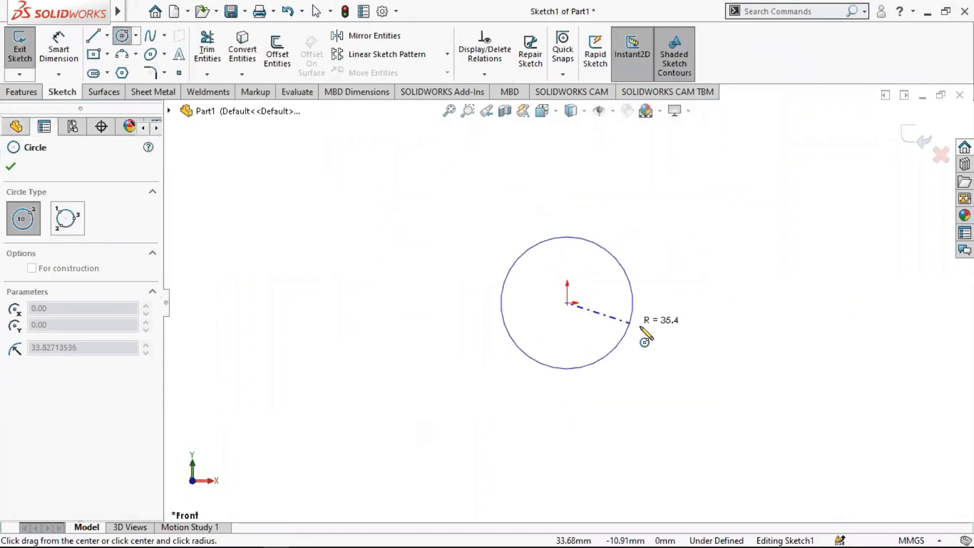
{"action": "left_click", "coordinate": [690, 345]}
Dimension the circle's diameter as 18 mm.
{"action": "left_click", "coordinate": [59, 51]}
{"action": "left_click", "coordinate": [438, 302]}
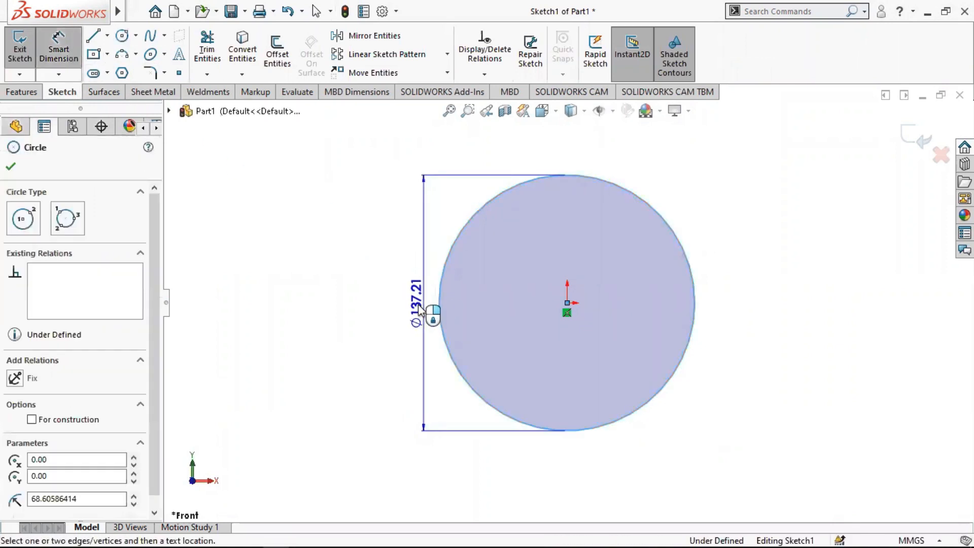
{"action": "left_click", "coordinate": [402, 314]}
{"action": "type", "text": "18"}
{"action": "key", "text": "Return"}
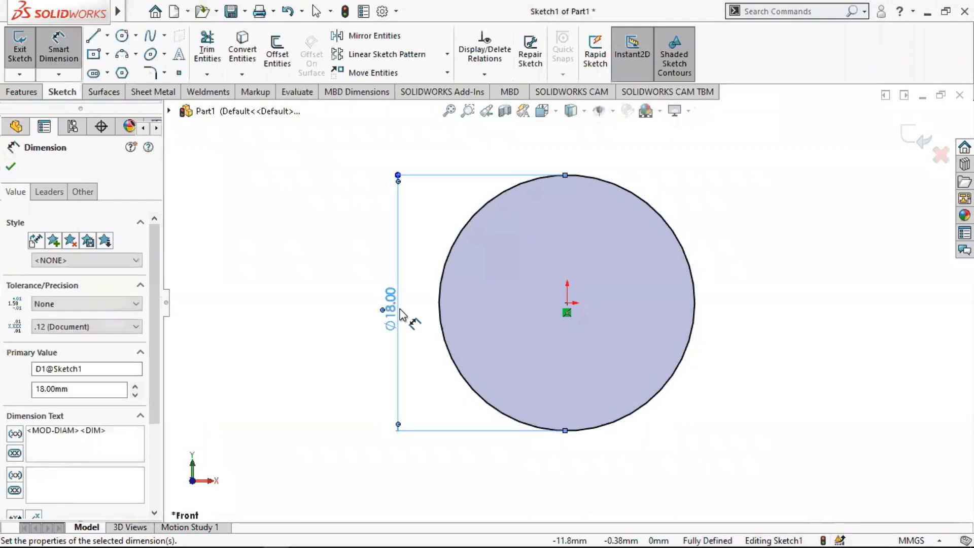
Offset the 18 mm circle inward by 1 mm to form the ring profile.
{"action": "left_click", "coordinate": [281, 63]}
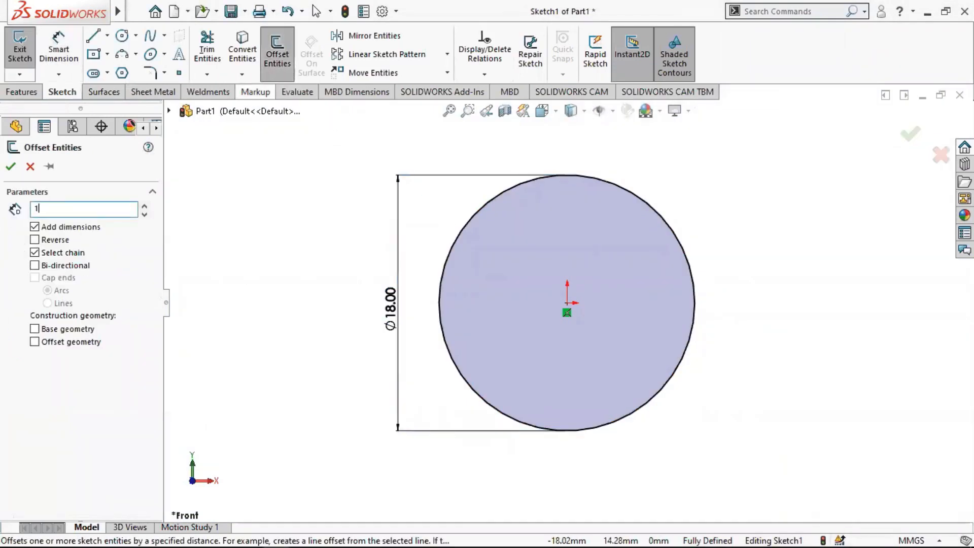
{"action": "left_click", "coordinate": [461, 237]}
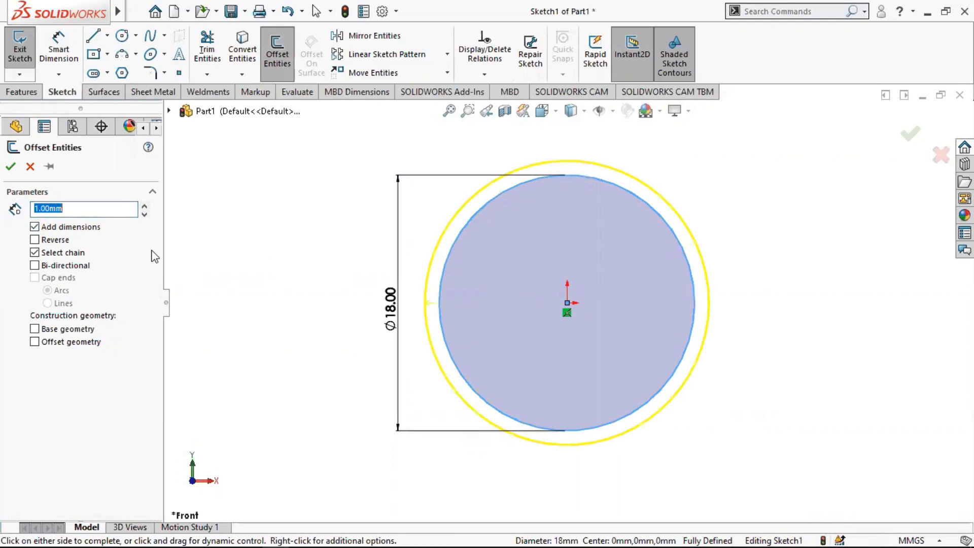
{"action": "left_click", "coordinate": [35, 240]}
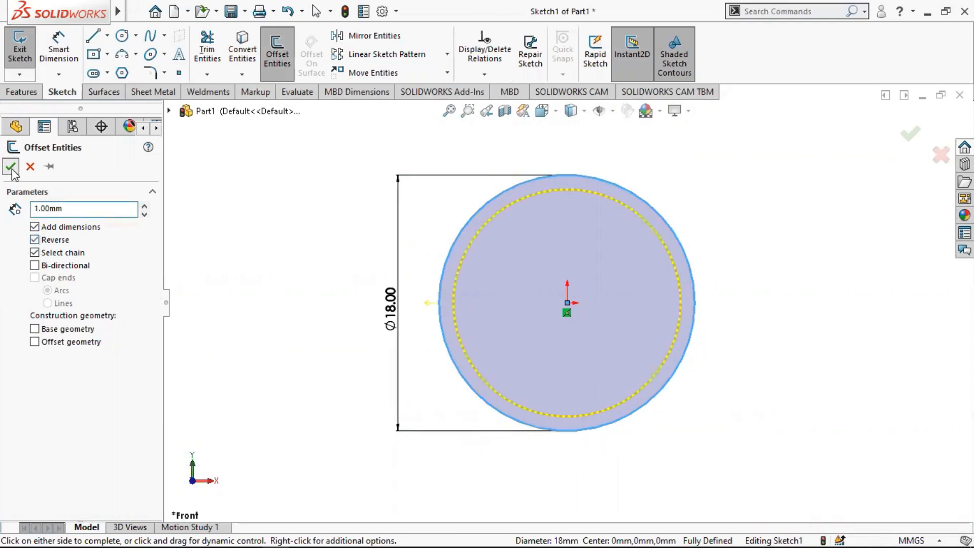
{"action": "left_click", "coordinate": [11, 167]}
Extrude the ring profile as a blind boss 2.2 mm deep.
{"action": "left_click", "coordinate": [28, 90]}
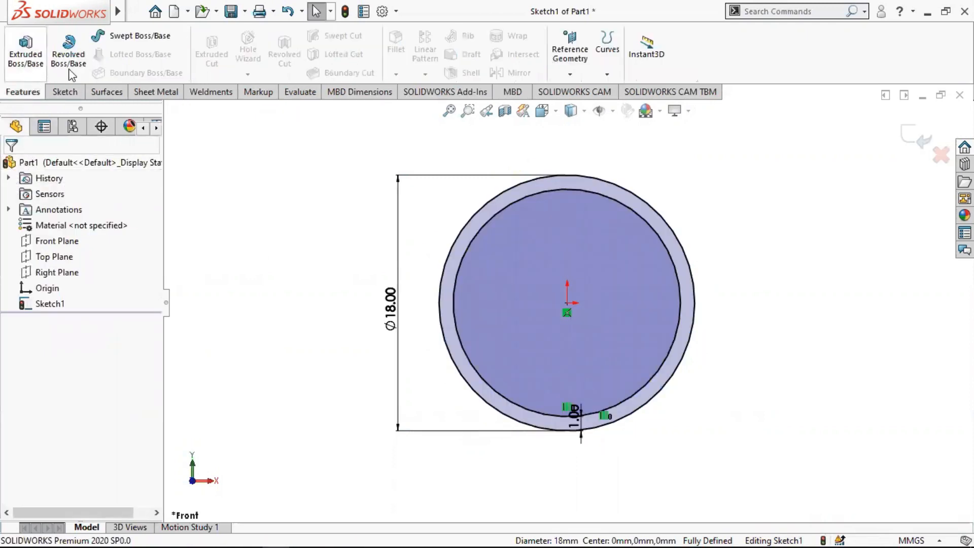
{"action": "left_click", "coordinate": [32, 57]}
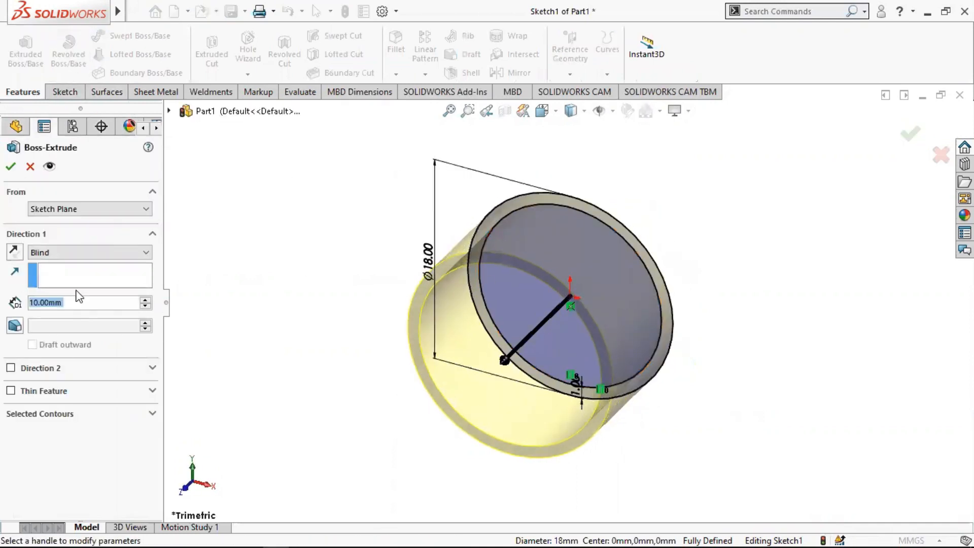
{"action": "type", "text": "2.2"}
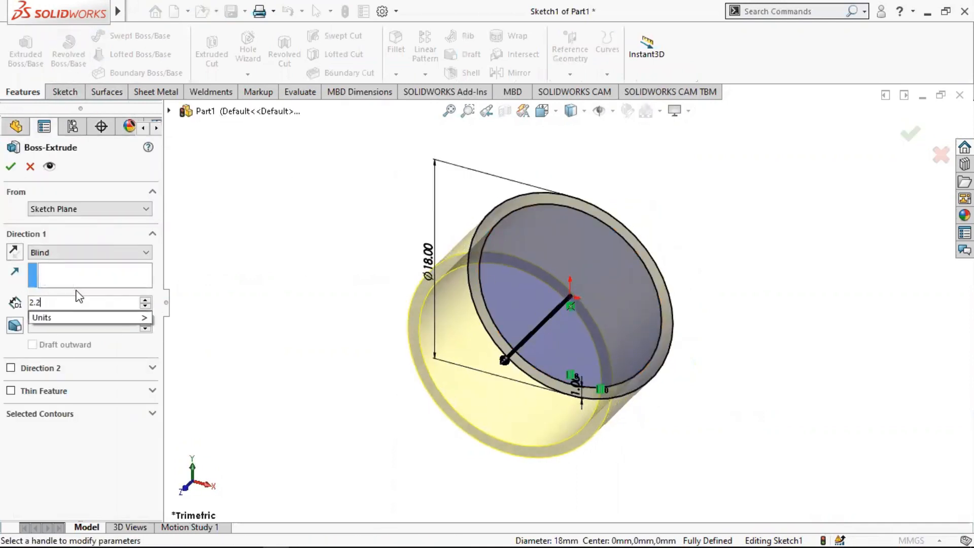
{"action": "left_click", "coordinate": [242, 271]}
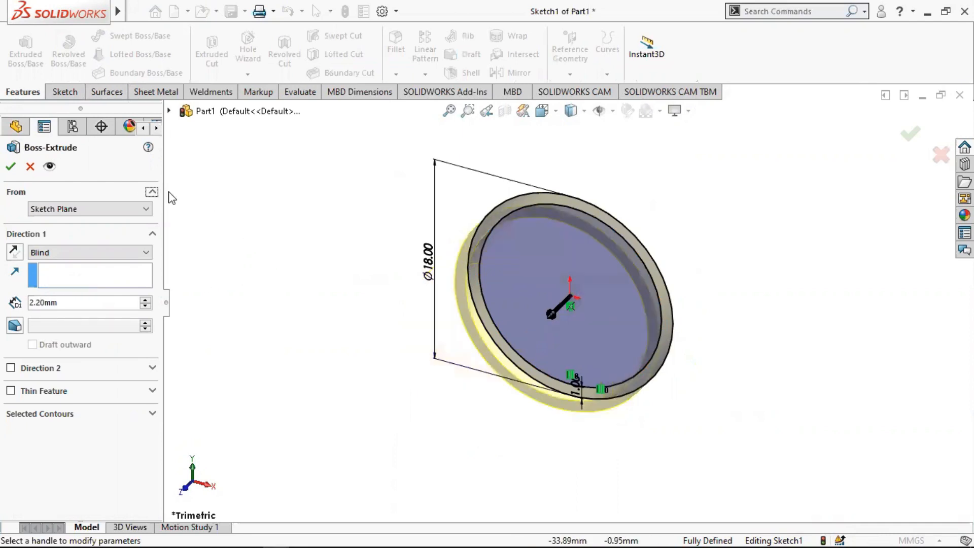
{"action": "left_click", "coordinate": [11, 166]}
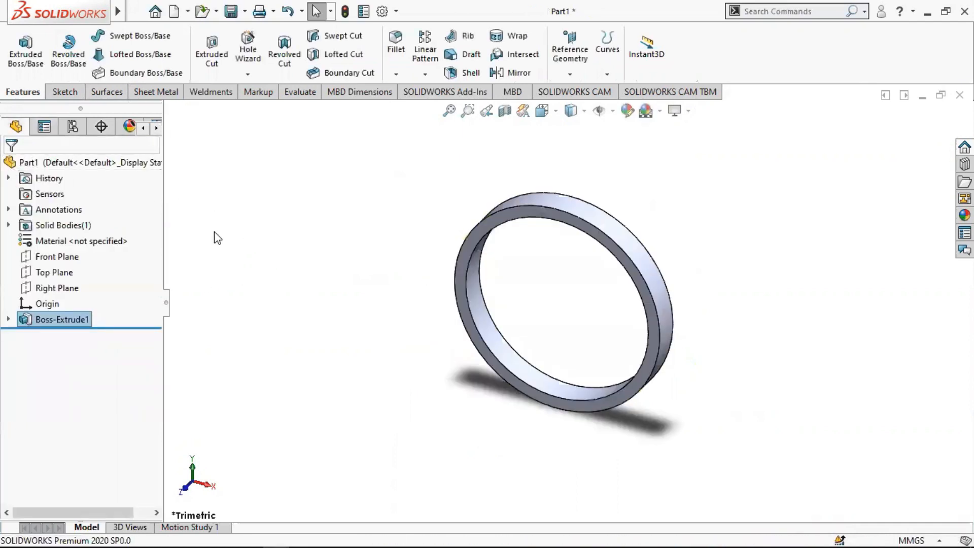
Edit the ring's extrusion so its end condition is Mid Plane instead of Blind.
{"action": "right_click", "coordinate": [83, 324]}
{"action": "left_click", "coordinate": [99, 204]}
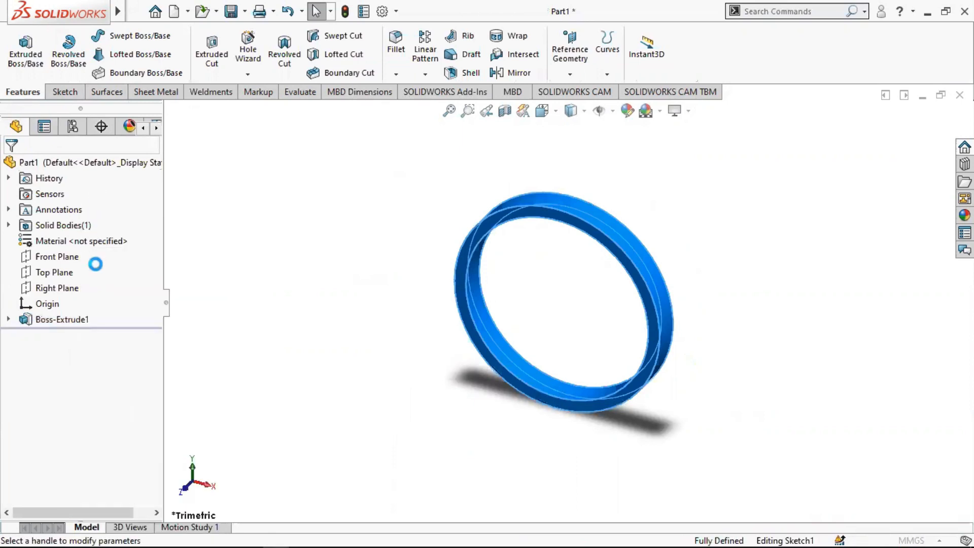
{"action": "left_click", "coordinate": [78, 212]}
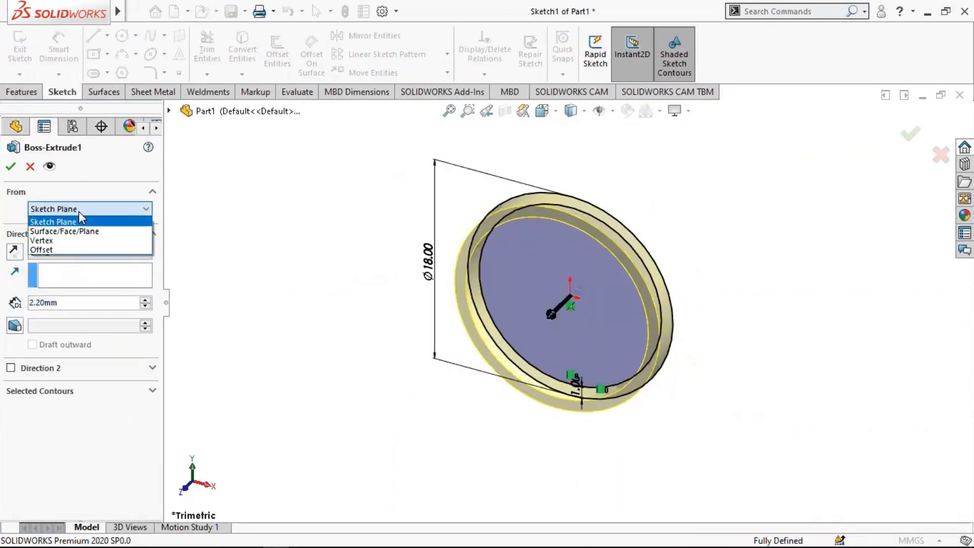
{"action": "left_click", "coordinate": [78, 218]}
{"action": "left_click", "coordinate": [98, 253]}
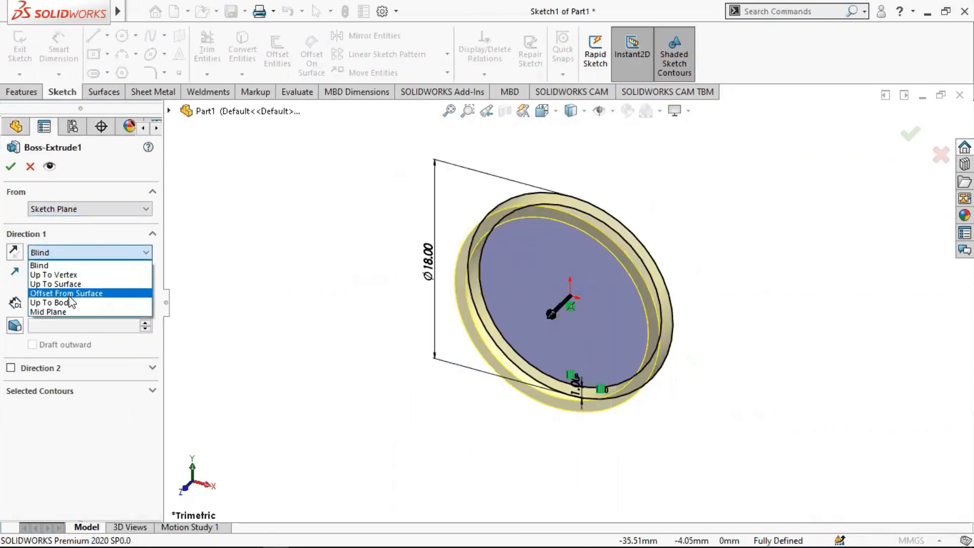
{"action": "left_click", "coordinate": [50, 312]}
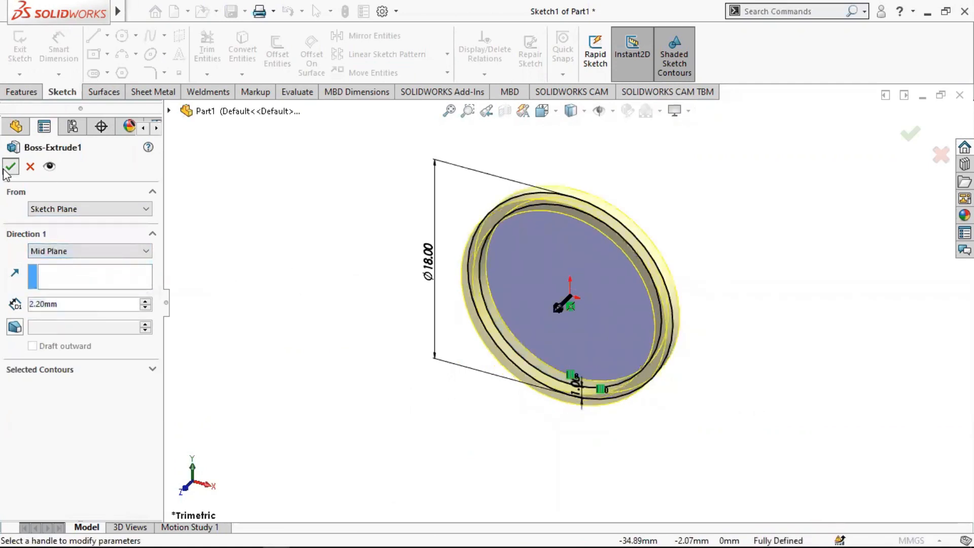
{"action": "left_click", "coordinate": [10, 166]}
{"action": "middle_click_drag", "start_coordinate": [548, 250], "coordinate": [654, 259]}
{"action": "middle_click_drag", "start_coordinate": [626, 215], "coordinate": [676, 303]}
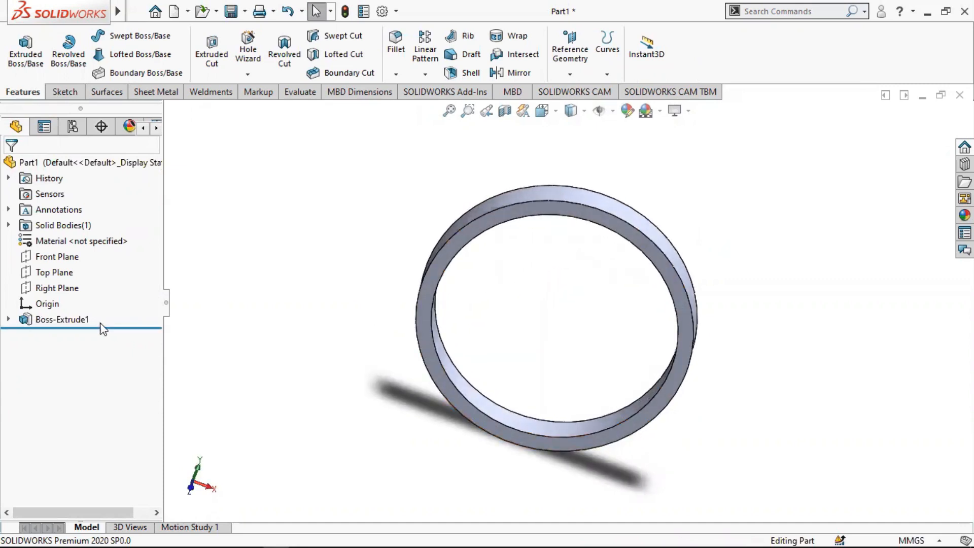
Start a sketch on the Front Plane, viewed straight on, and draw a vertical centerline from the top of the ring's outer edge to the origin.
{"action": "right_click", "coordinate": [57, 257]}
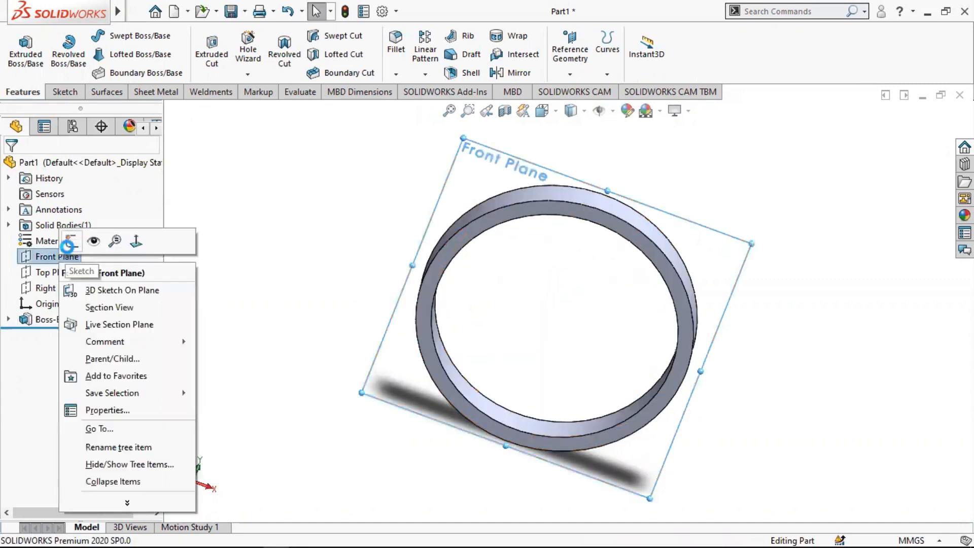
{"action": "left_click", "coordinate": [68, 248]}
{"action": "right_click", "coordinate": [59, 257]}
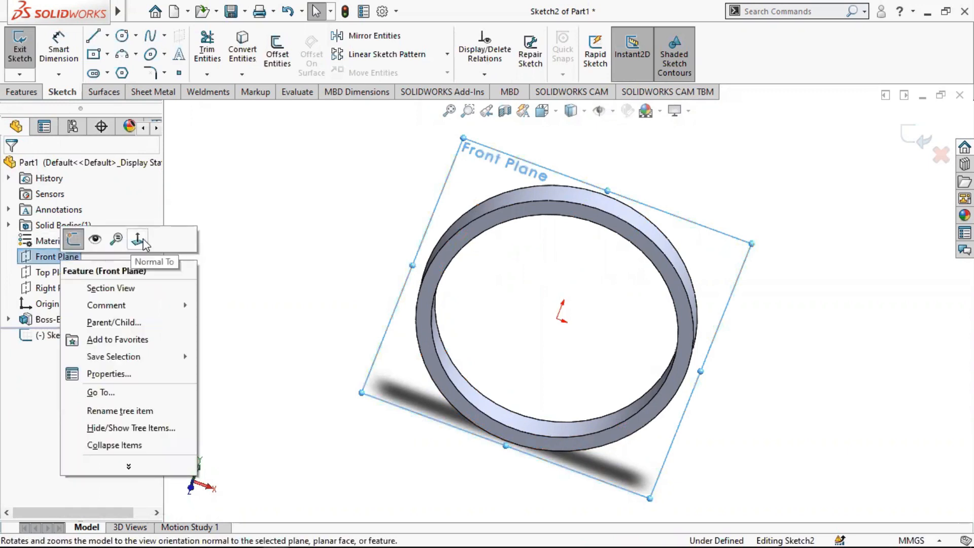
{"action": "left_click", "coordinate": [138, 239]}
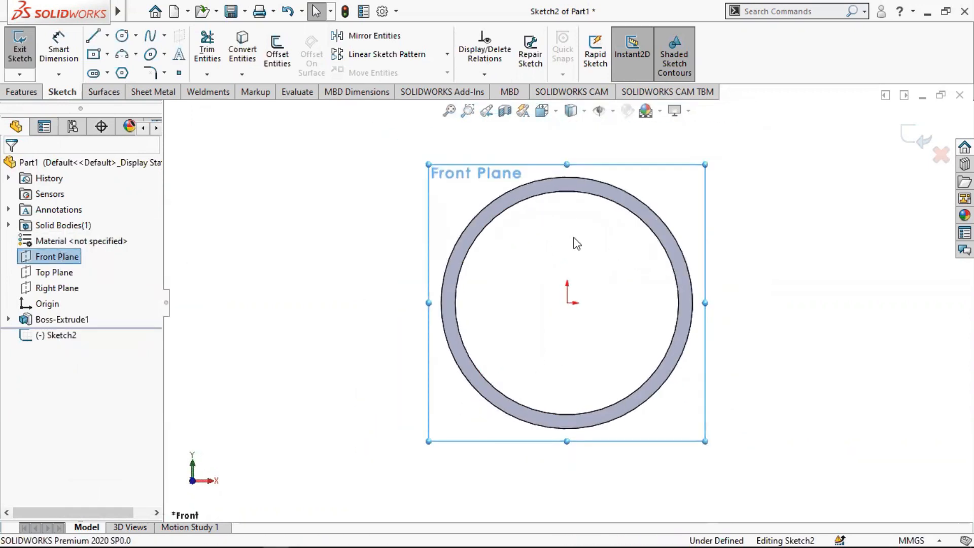
{"action": "scroll", "coordinate": [583, 215], "scroll_direction": "down", "scroll_amount": 2}
{"action": "scroll", "coordinate": [586, 183], "scroll_direction": "down", "scroll_amount": 2}
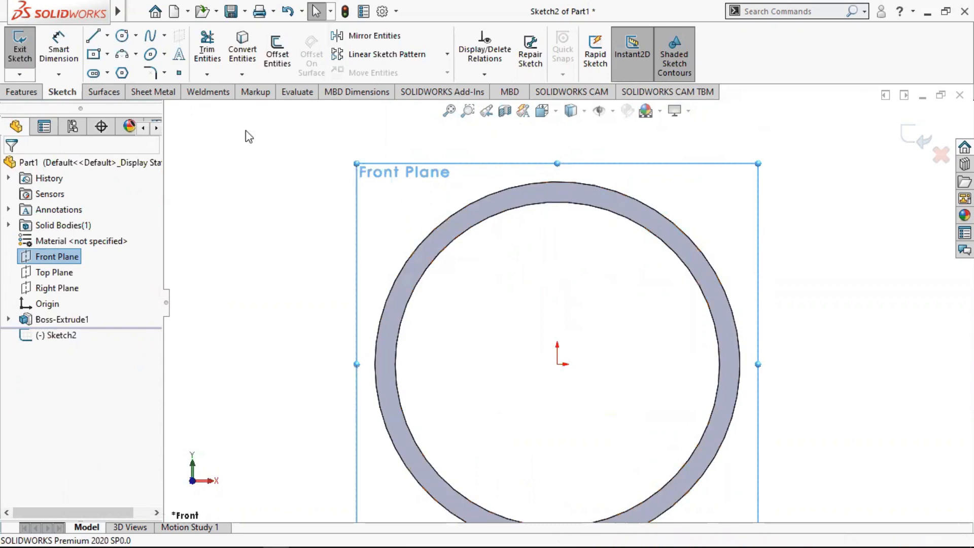
{"action": "left_click", "coordinate": [107, 35]}
{"action": "left_click", "coordinate": [114, 71]}
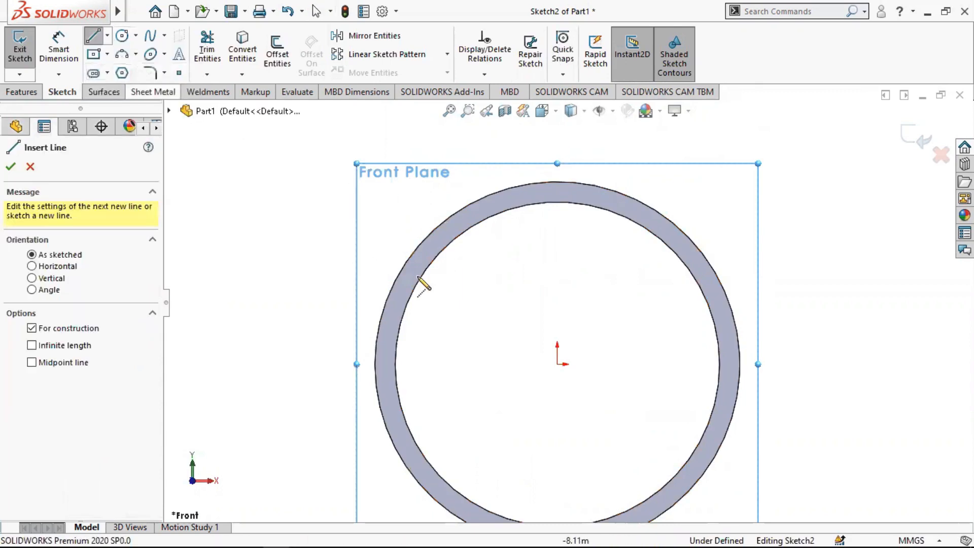
{"action": "scroll", "coordinate": [563, 284], "scroll_direction": "up", "scroll_amount": 2}
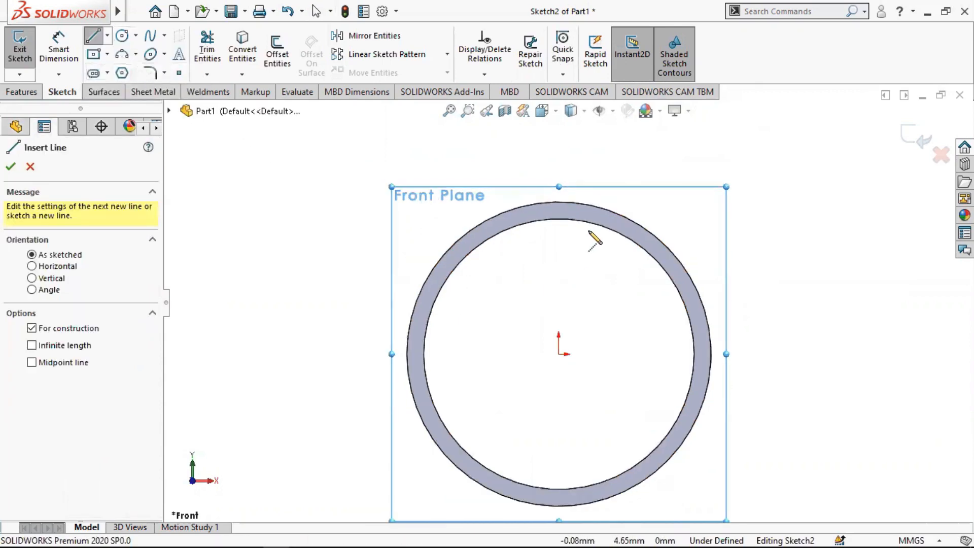
{"action": "left_click", "coordinate": [558, 202]}
{"action": "left_click", "coordinate": [559, 354]}
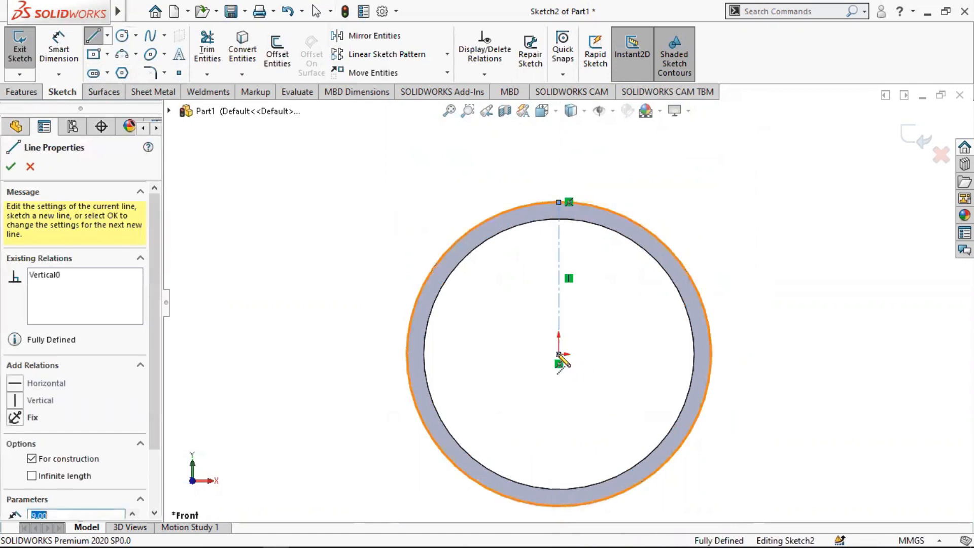
{"action": "key", "text": "Escape"}
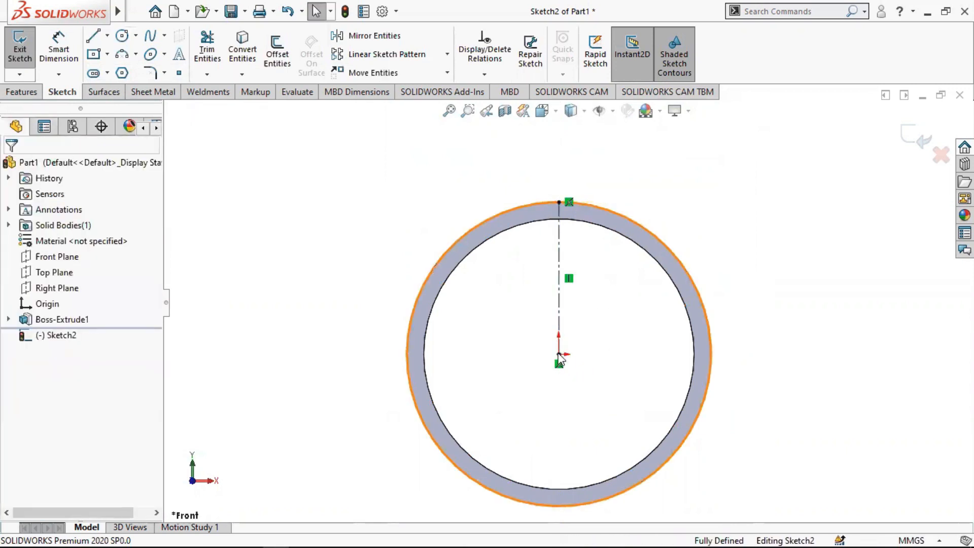
Draw a vertical 1 mm line along the centerline at the ring's top, from the outer edge to the inner edge.
{"action": "scroll", "coordinate": [563, 216], "scroll_direction": "down", "scroll_amount": 5}
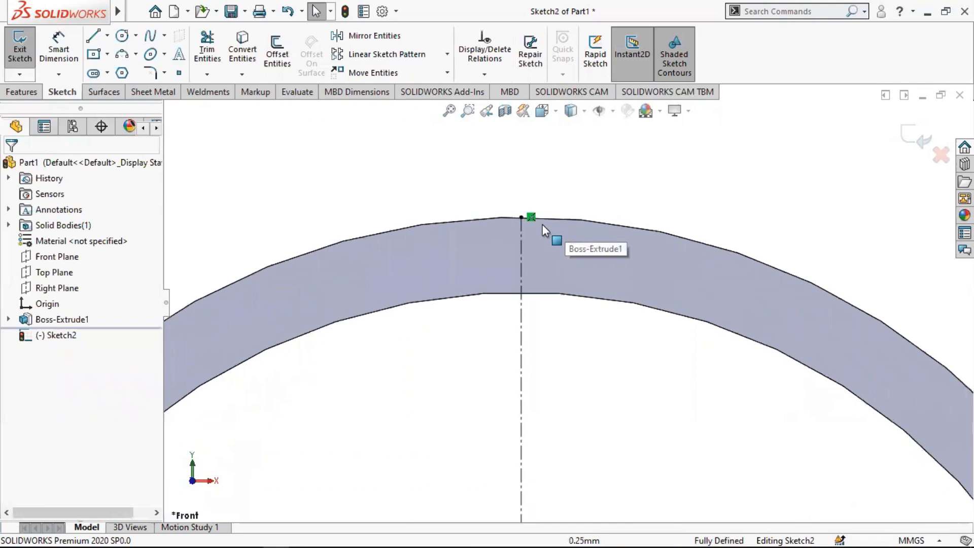
{"action": "left_click", "coordinate": [93, 36]}
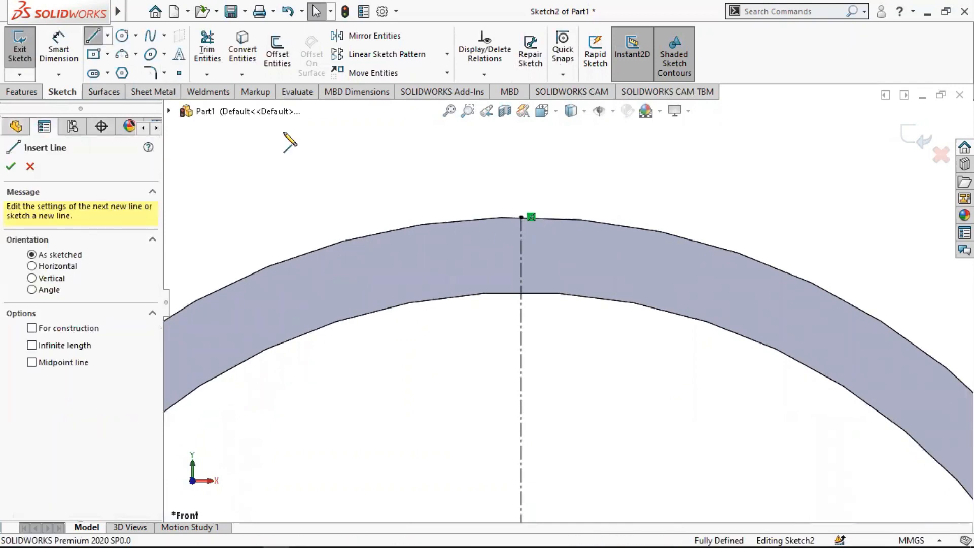
{"action": "left_click", "coordinate": [522, 217]}
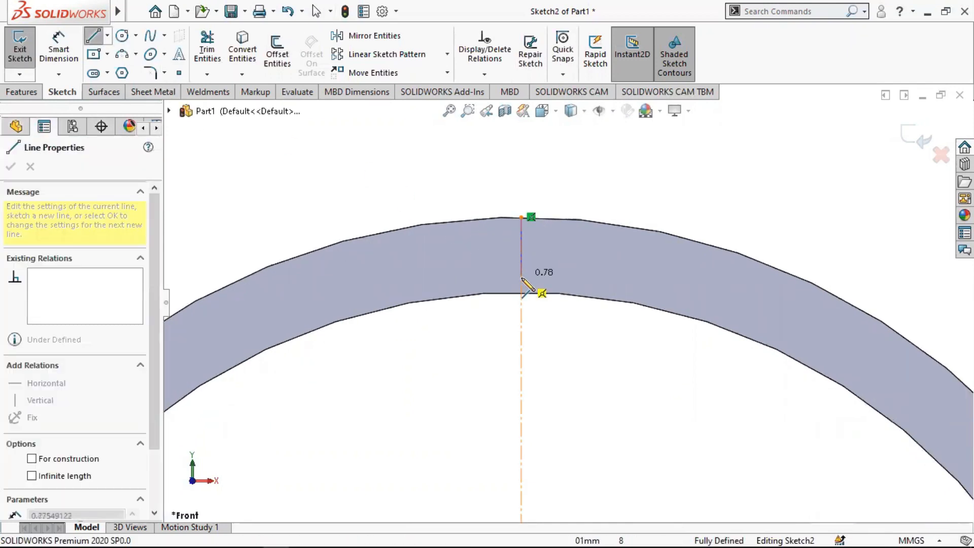
{"action": "left_click", "coordinate": [521, 293]}
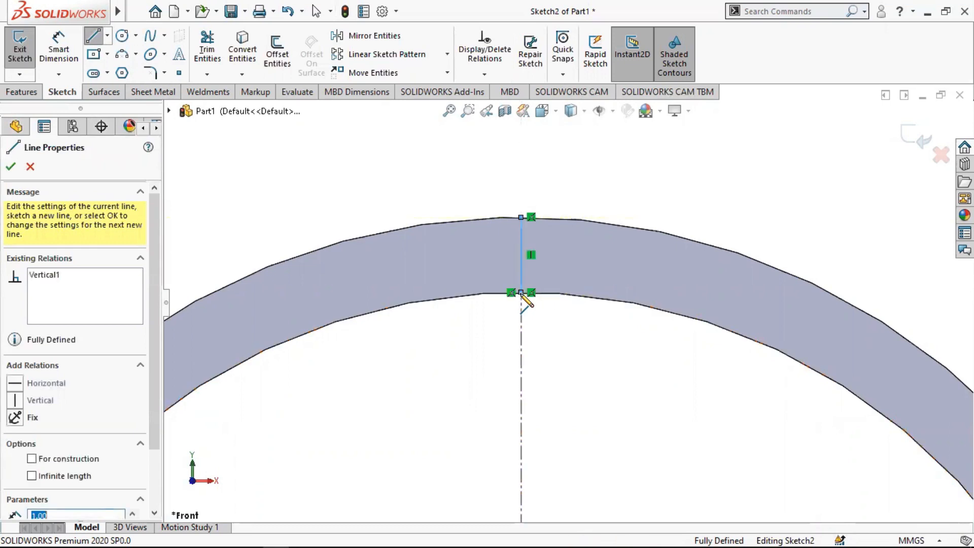
{"action": "key", "text": "Escape"}
Draw a two-point spline from the 1 mm line's midpoint to a point about 2.5 mm right and 1.5 mm above it.
{"action": "scroll", "coordinate": [559, 330], "scroll_direction": "up", "scroll_amount": 5}
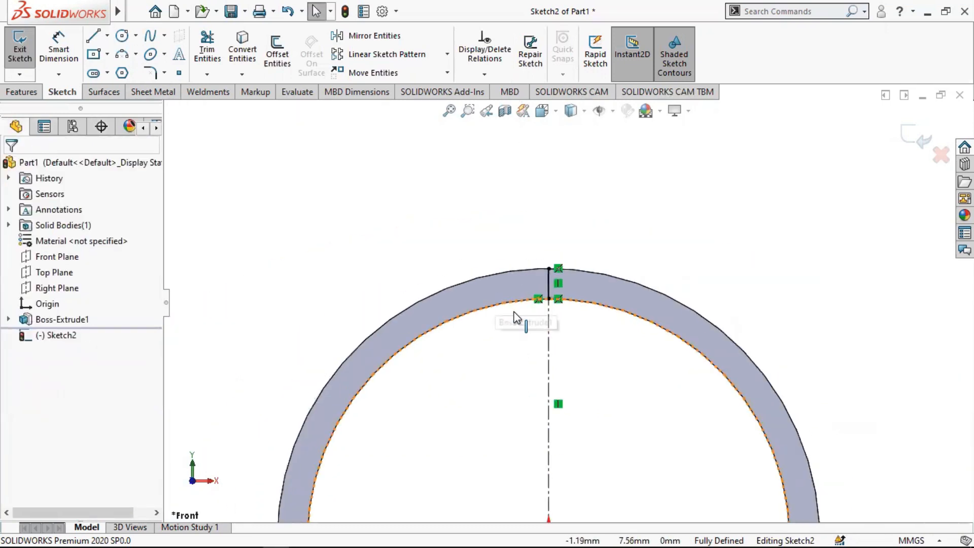
{"action": "left_click", "coordinate": [148, 37]}
{"action": "scroll", "coordinate": [592, 297], "scroll_direction": "down", "scroll_amount": 4}
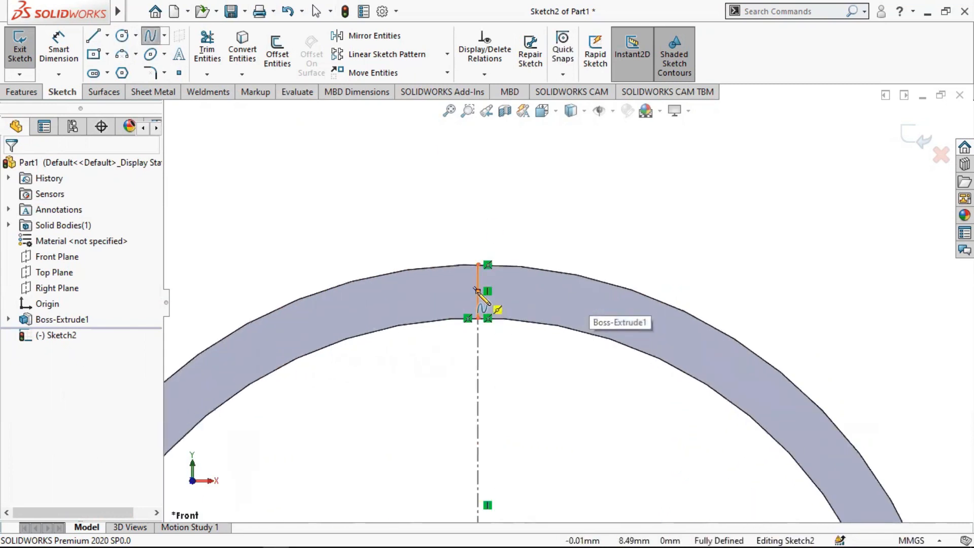
{"action": "left_click", "coordinate": [478, 291]}
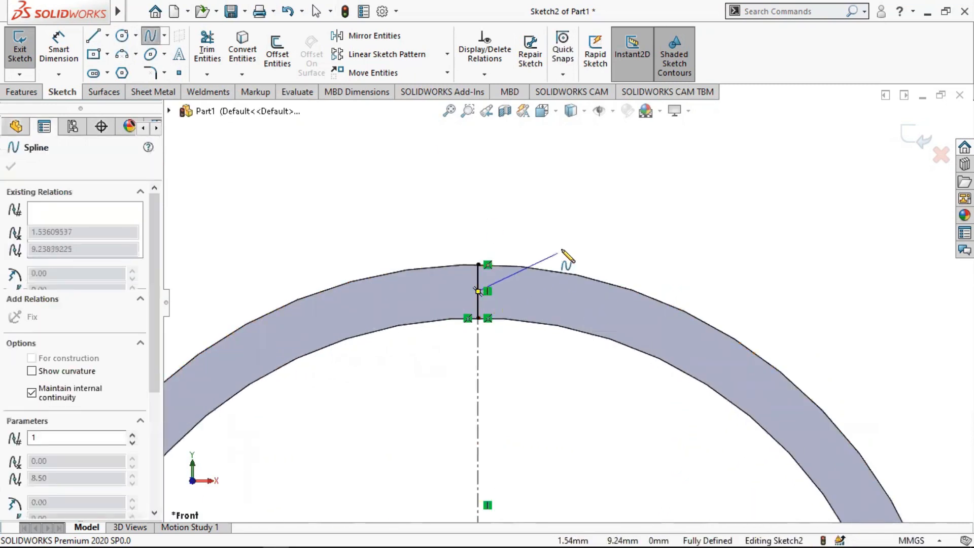
{"action": "left_click", "coordinate": [614, 213]}
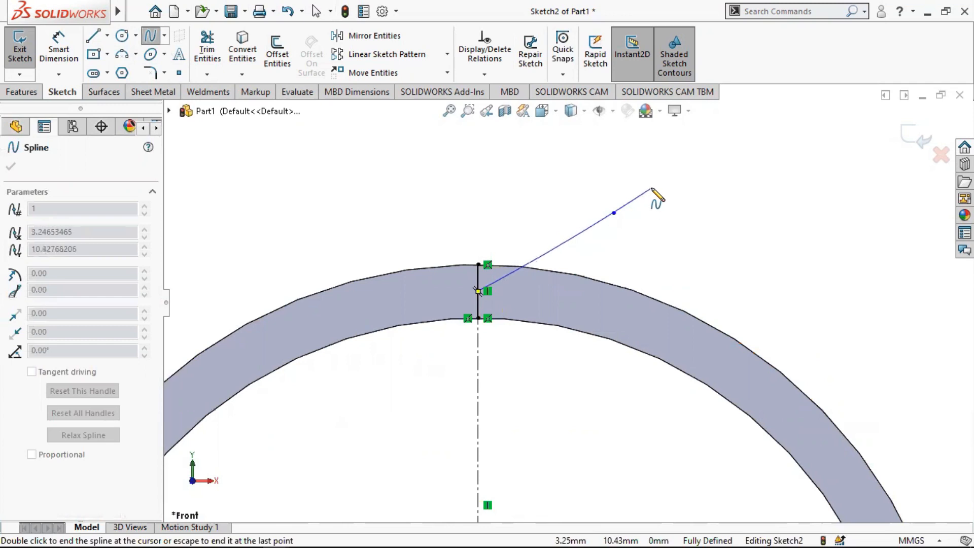
{"action": "key", "text": "Escape"}
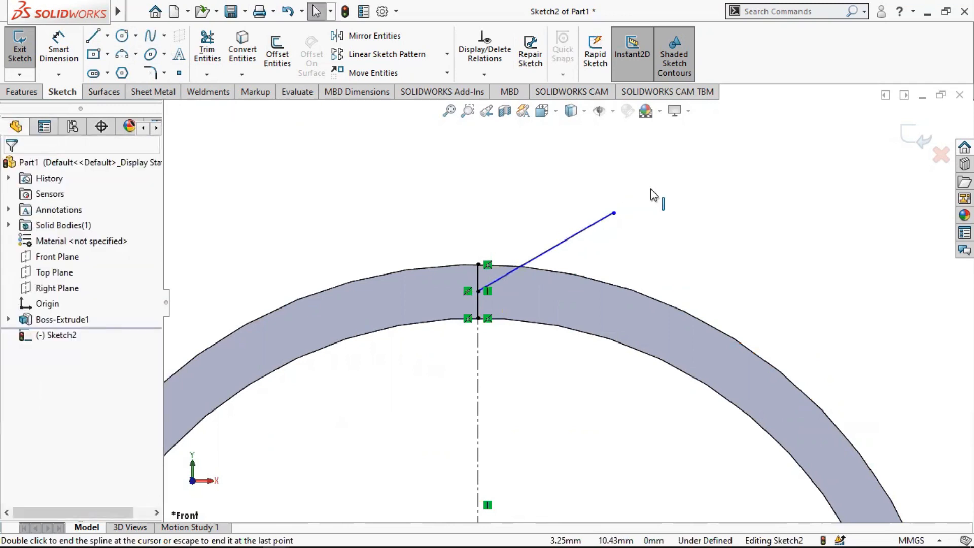
Draw a second two-point spline from the first spline's upper end, rising about 1.7 mm and leaning slightly back toward the centerline.
{"action": "left_click", "coordinate": [162, 36]}
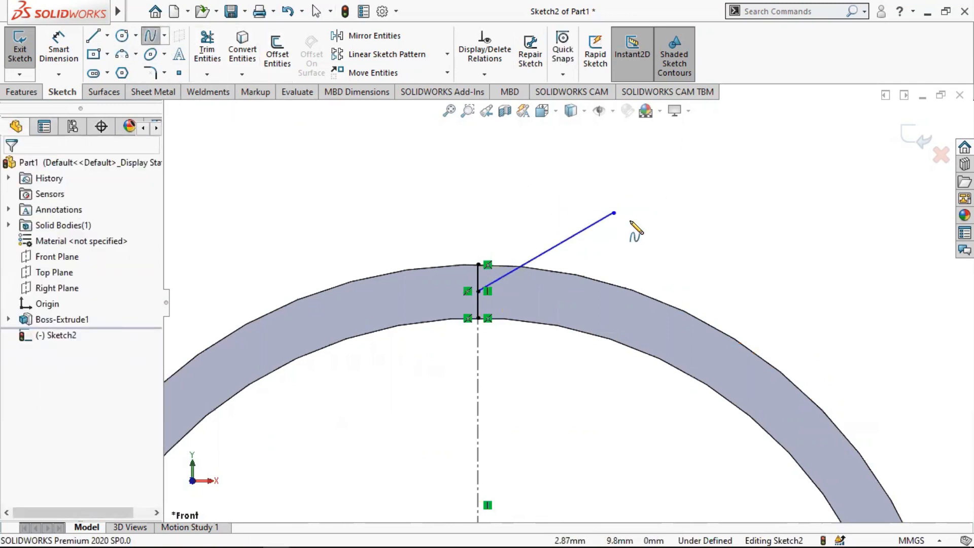
{"action": "left_click", "coordinate": [614, 213]}
{"action": "scroll", "coordinate": [630, 217], "scroll_direction": "up", "scroll_amount": 3}
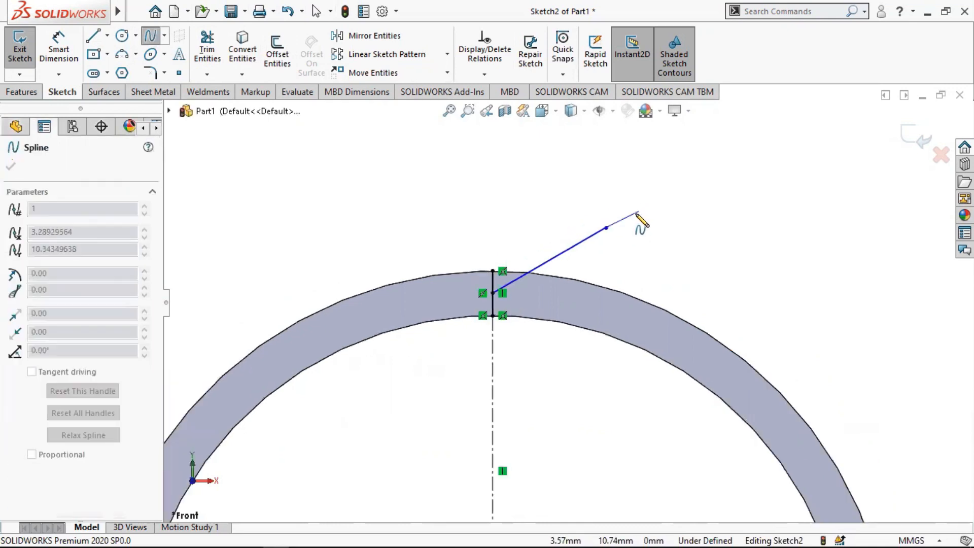
{"action": "left_click", "coordinate": [577, 198]}
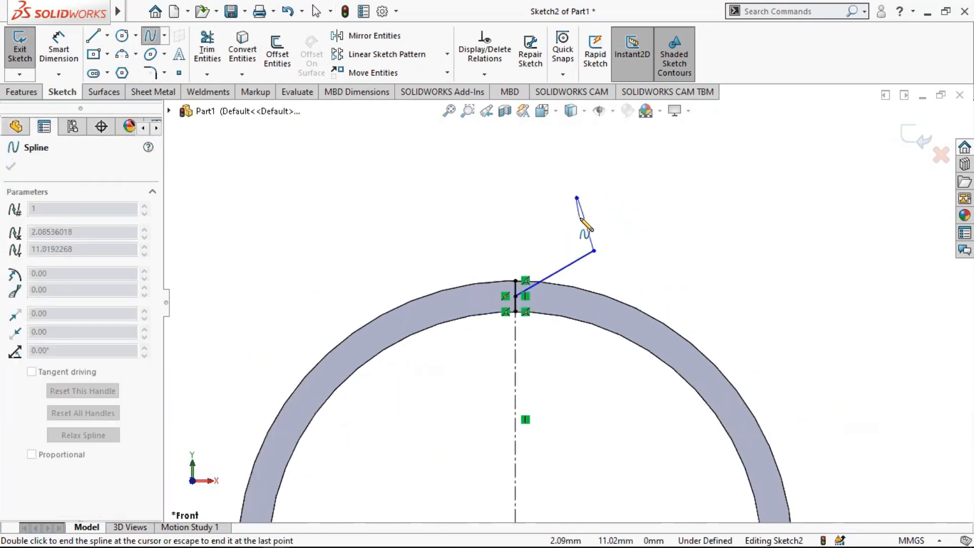
{"action": "key", "text": "Escape"}
Dimension the horizontal distance from the 1 mm line's midpoint to the junction of the two splines as 2.4 mm.
{"action": "scroll", "coordinate": [593, 329], "scroll_direction": "down", "scroll_amount": 2}
{"action": "left_click", "coordinate": [59, 49]}
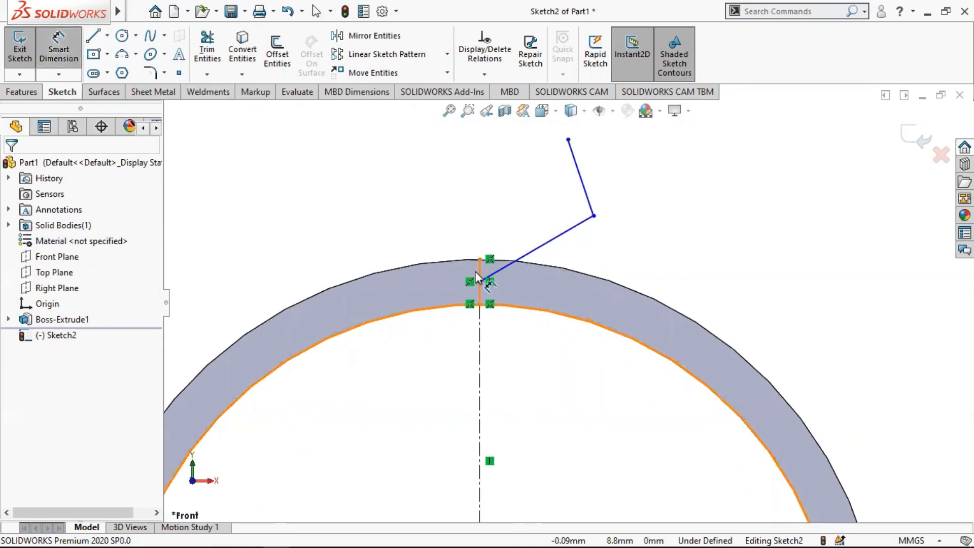
{"action": "left_click", "coordinate": [480, 282]}
{"action": "left_click", "coordinate": [594, 217]}
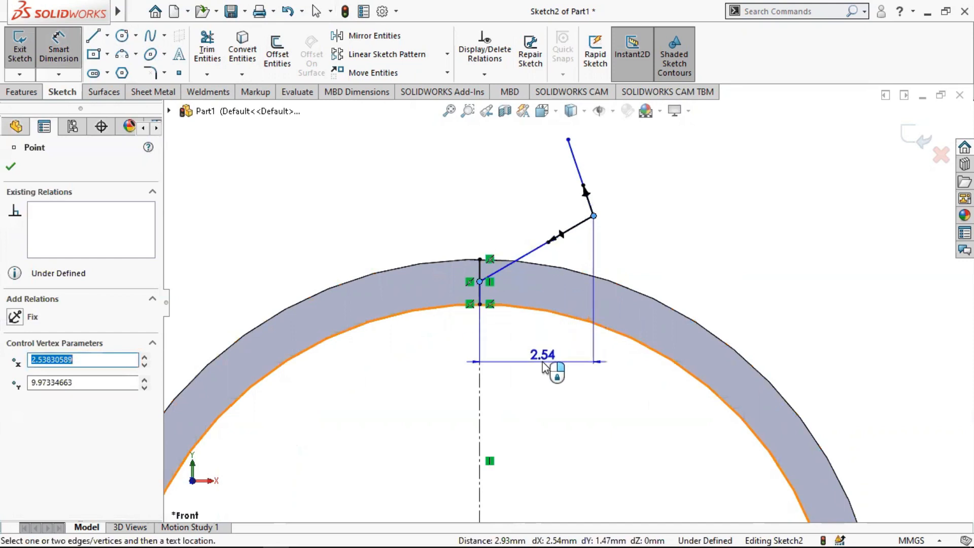
{"action": "left_click", "coordinate": [543, 362]}
{"action": "type", "text": "2.4"}
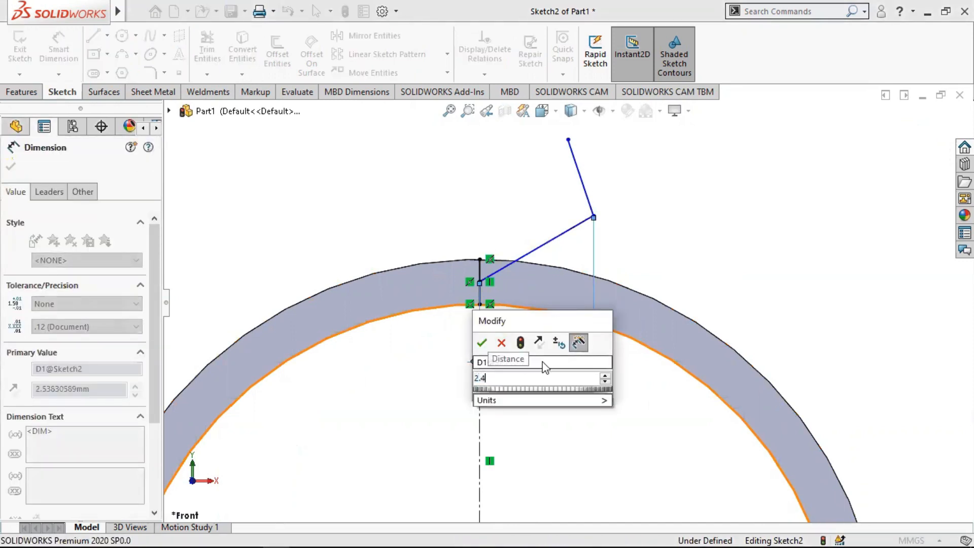
{"action": "key", "text": "Return"}
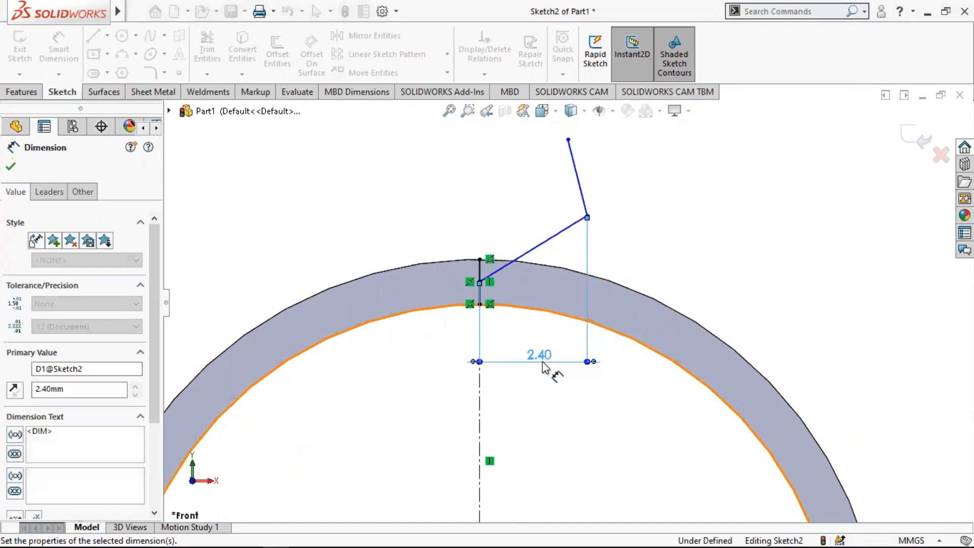
Dimension the vertical distance between the upper spline's two endpoints as 2.4 mm.
{"action": "left_click", "coordinate": [569, 140]}
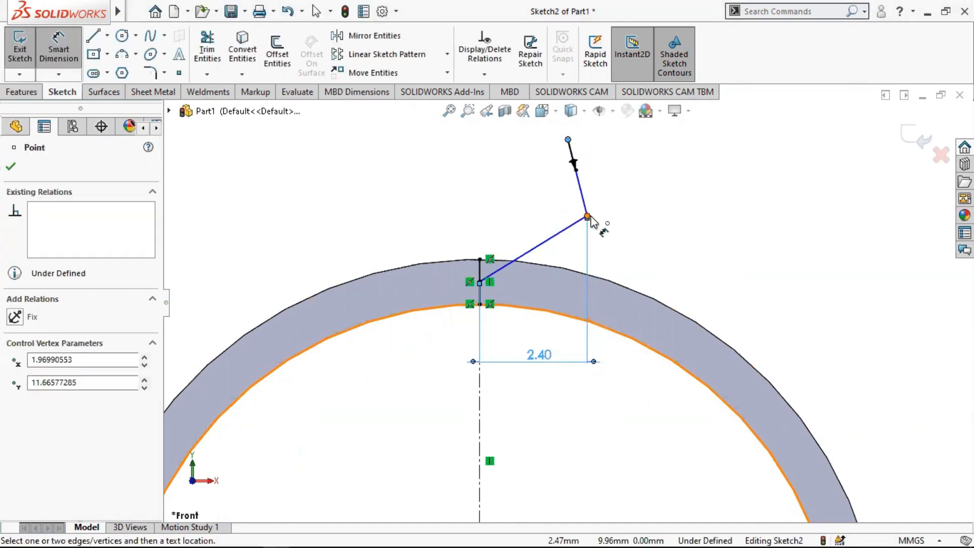
{"action": "left_click", "coordinate": [588, 217]}
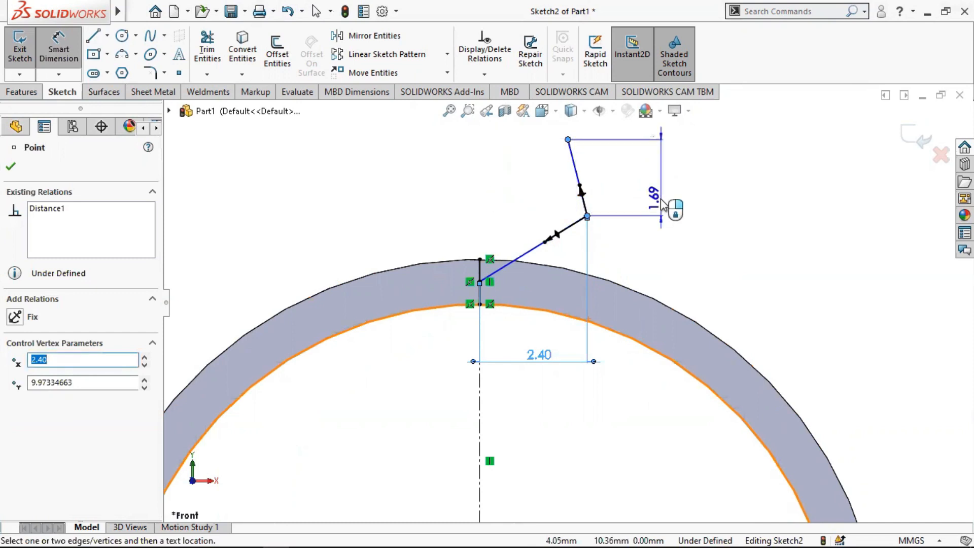
{"action": "left_click", "coordinate": [664, 193]}
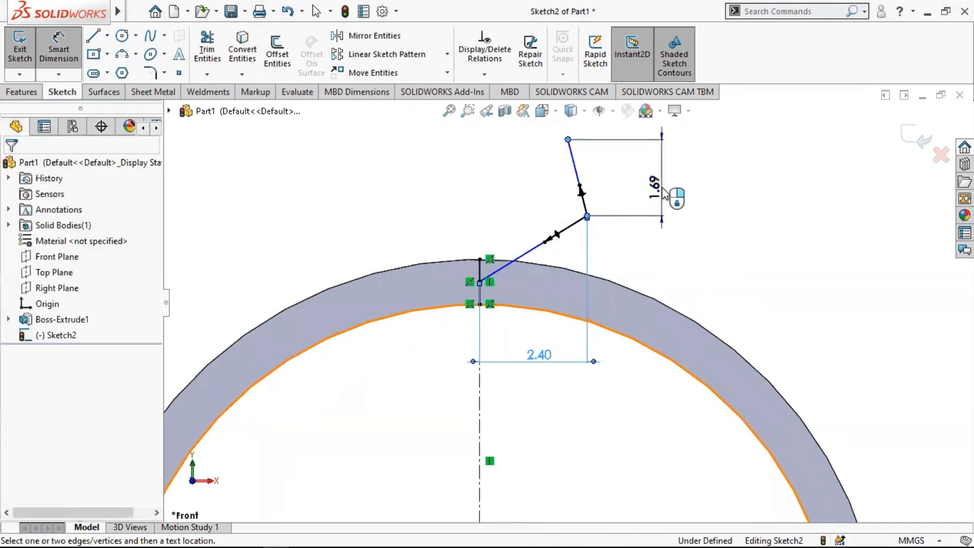
{"action": "type", "text": "2.4"}
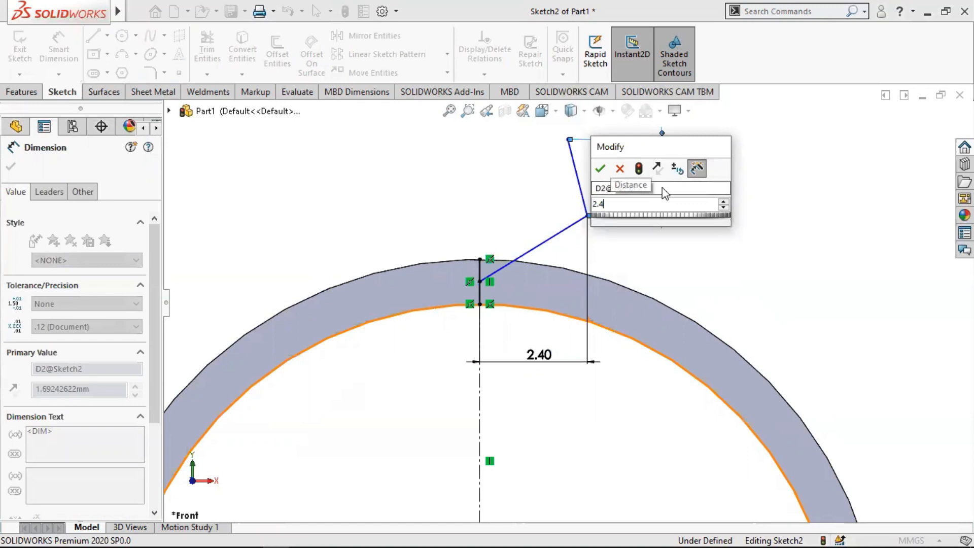
{"action": "key", "text": "Return"}
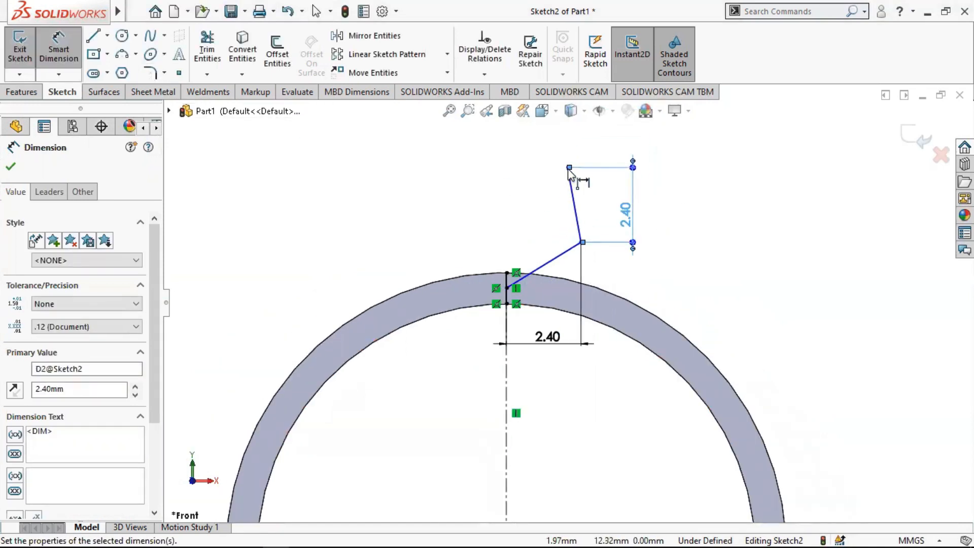
Dimension the vertical distance from the 1 mm line's midpoint to the upper spline's top endpoint as 4 mm.
{"action": "left_click", "coordinate": [568, 168]}
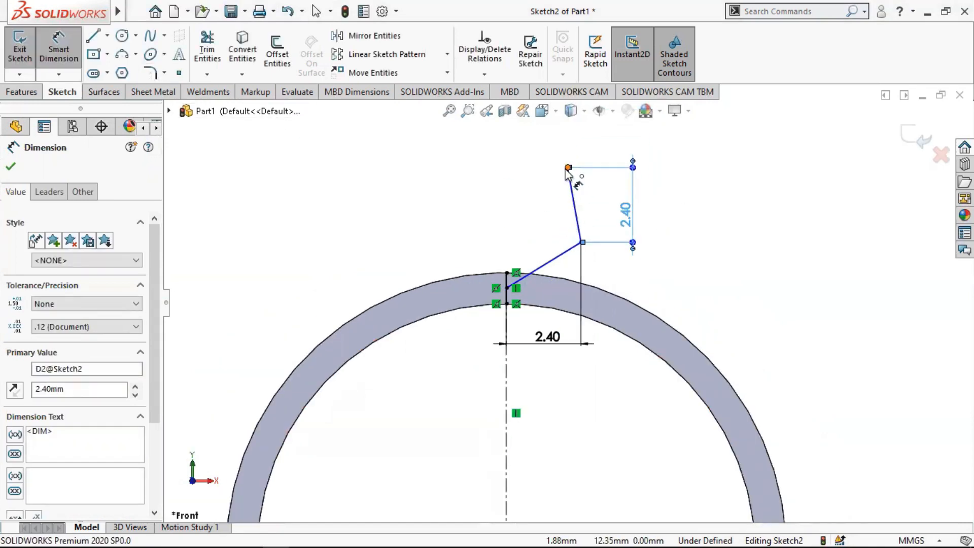
{"action": "left_click", "coordinate": [506, 288]}
{"action": "left_click", "coordinate": [713, 243]}
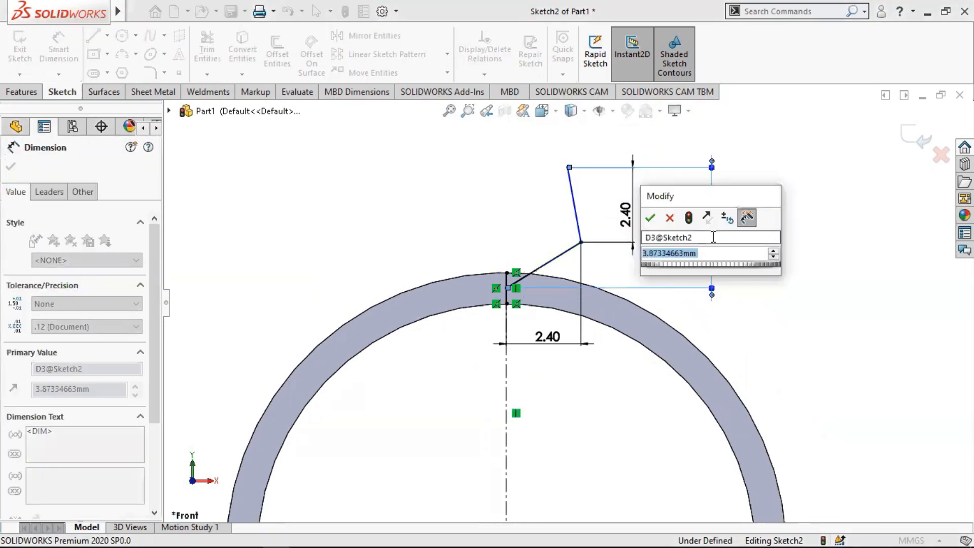
{"action": "type", "text": "4"}
{"action": "key", "text": "Return"}
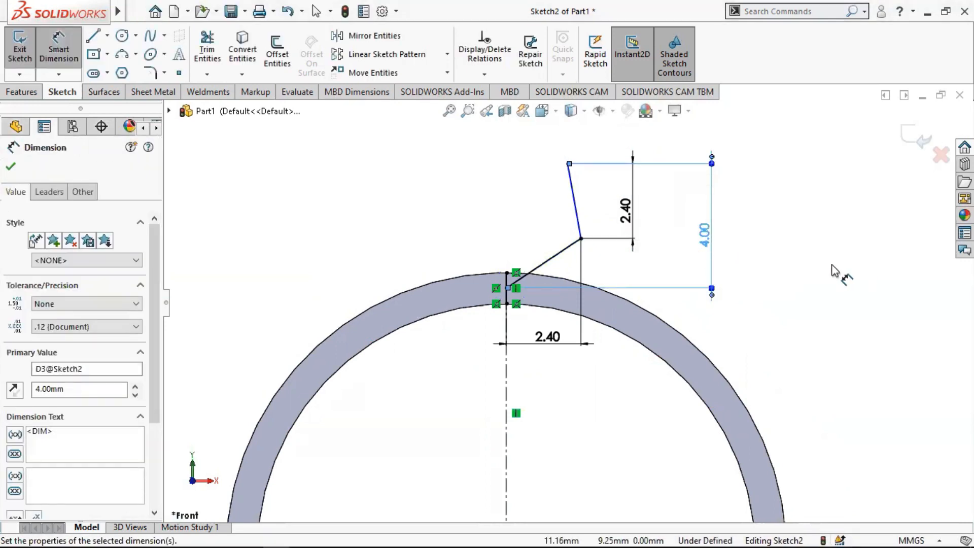
{"action": "key", "text": "Escape"}
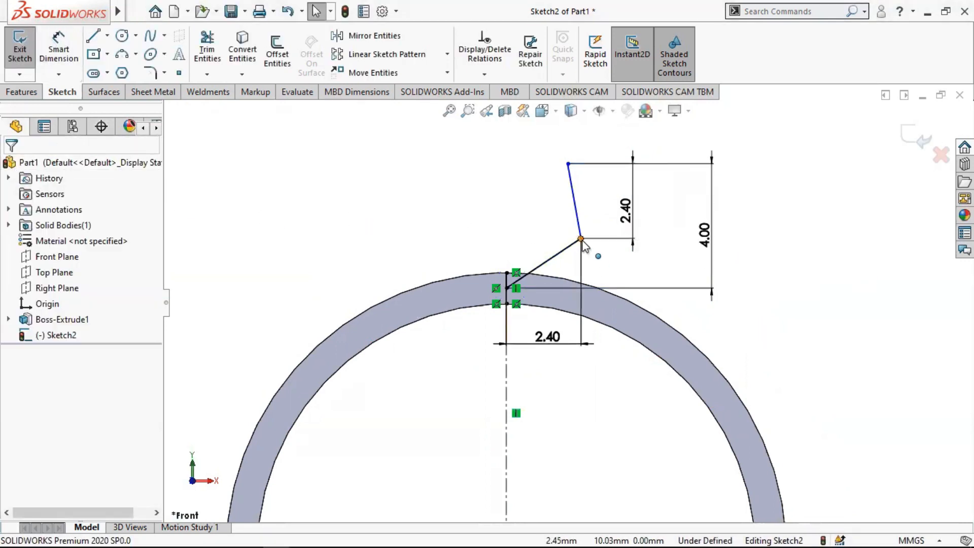
Replace the upper spline's vertical dimension with a 2.4 mm vertical dimension between the 1 mm line's midpoint and the splines' junction.
{"action": "right_click", "coordinate": [629, 208]}
{"action": "left_click", "coordinate": [663, 341]}
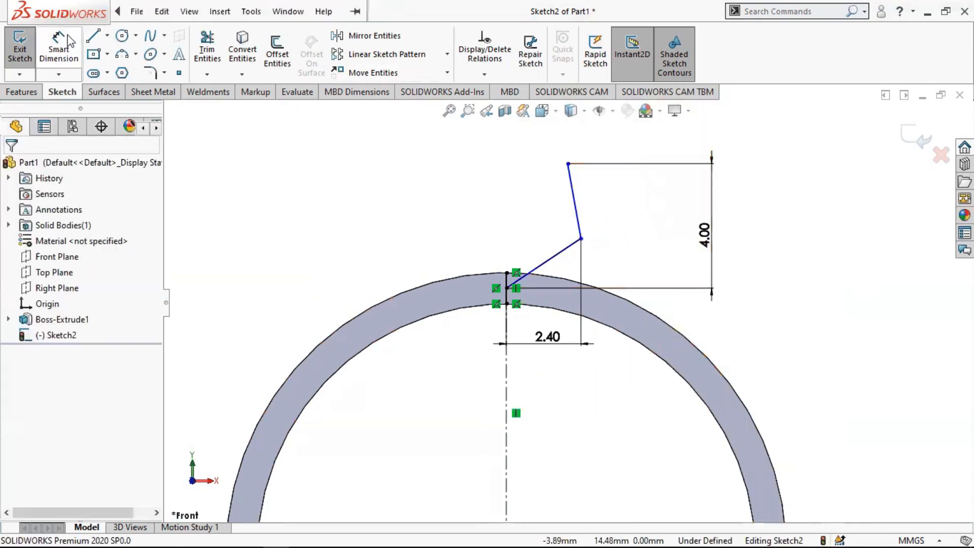
{"action": "left_click", "coordinate": [59, 49]}
{"action": "left_click", "coordinate": [581, 239]}
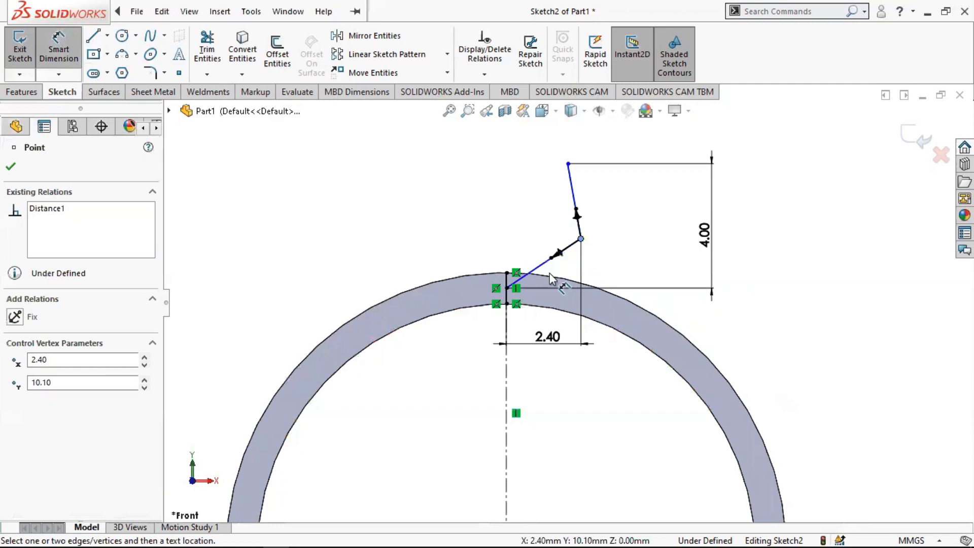
{"action": "left_click", "coordinate": [513, 290]}
{"action": "left_click", "coordinate": [442, 262]}
{"action": "type", "text": "2.4"}
{"action": "key", "text": "Return"}
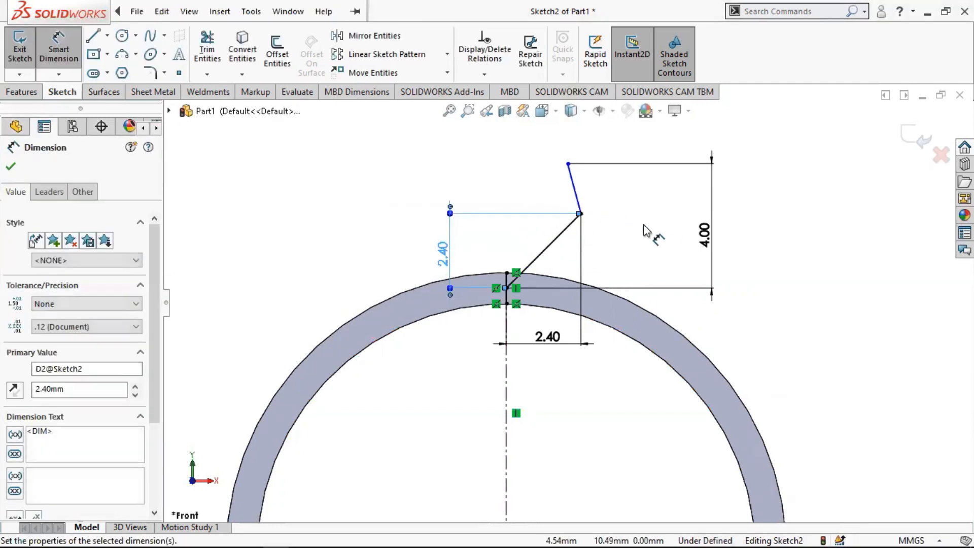
{"action": "scroll", "coordinate": [605, 202], "scroll_direction": "down", "scroll_amount": 2}
{"action": "left_click", "coordinate": [10, 166]}
{"action": "scroll", "coordinate": [587, 276], "scroll_direction": "up", "scroll_amount": 2}
{"action": "scroll", "coordinate": [571, 291], "scroll_direction": "down", "scroll_amount": 1}
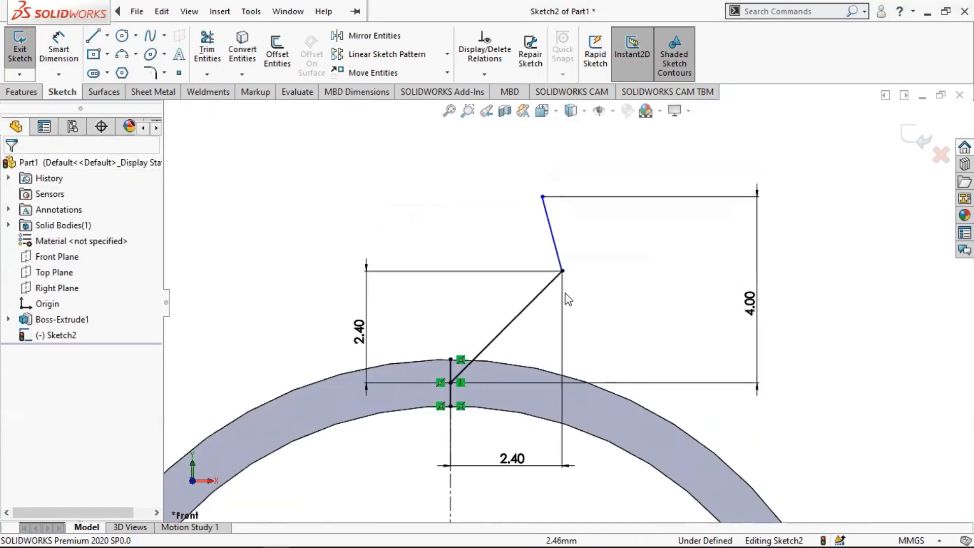
Add a Tangent relation between the upper and lower splines.
{"action": "left_click", "coordinate": [564, 272]}
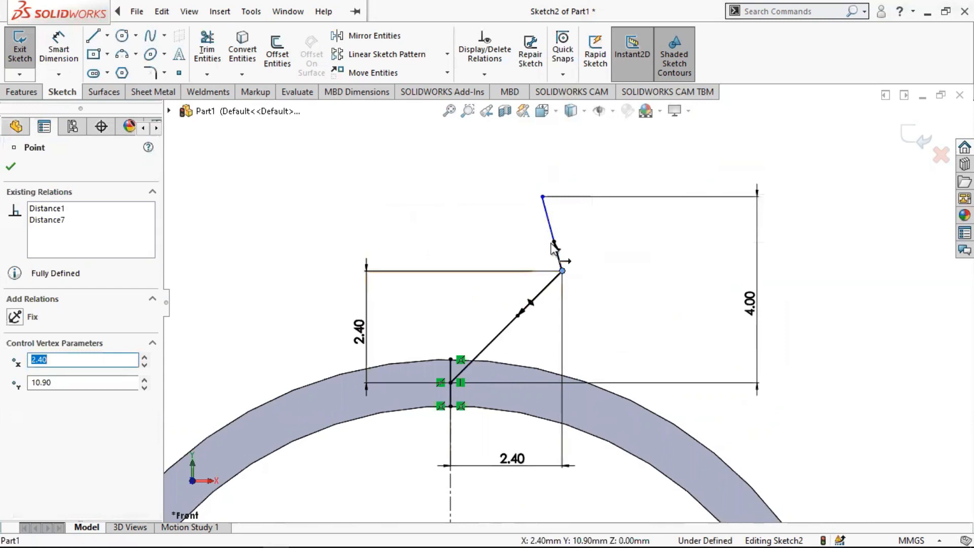
{"action": "key", "text": "Escape"}
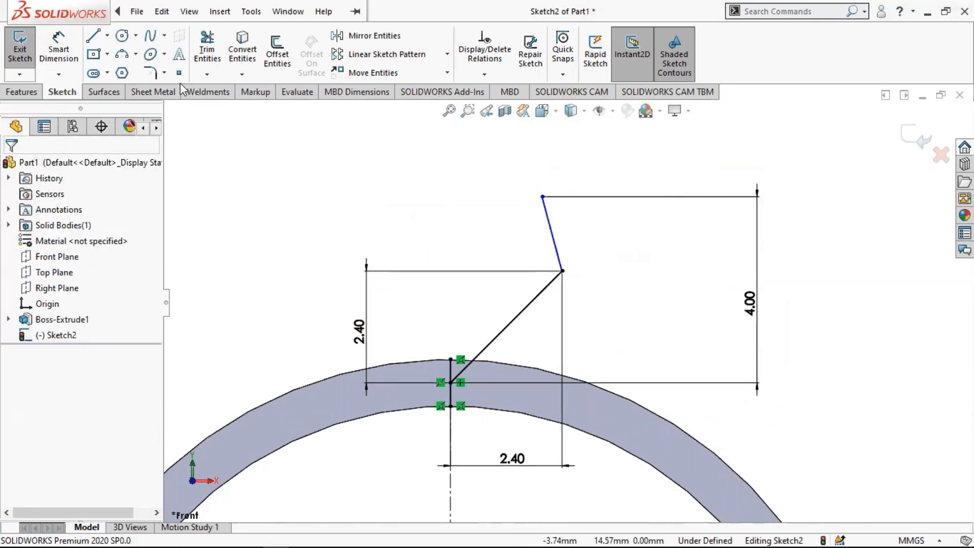
{"action": "left_click", "coordinate": [484, 74]}
{"action": "left_click", "coordinate": [500, 109]}
{"action": "left_click", "coordinate": [557, 254]}
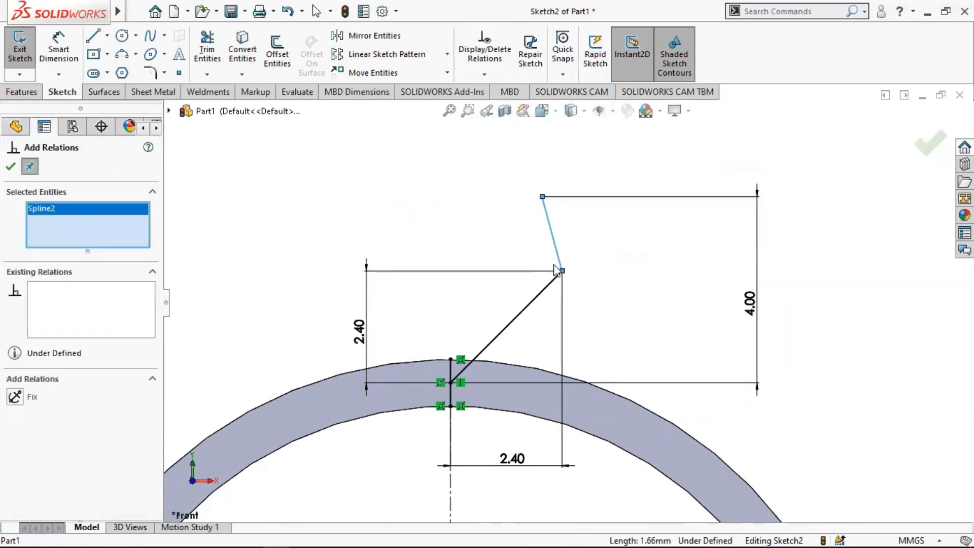
{"action": "left_click", "coordinate": [554, 288]}
{"action": "left_click", "coordinate": [14, 397]}
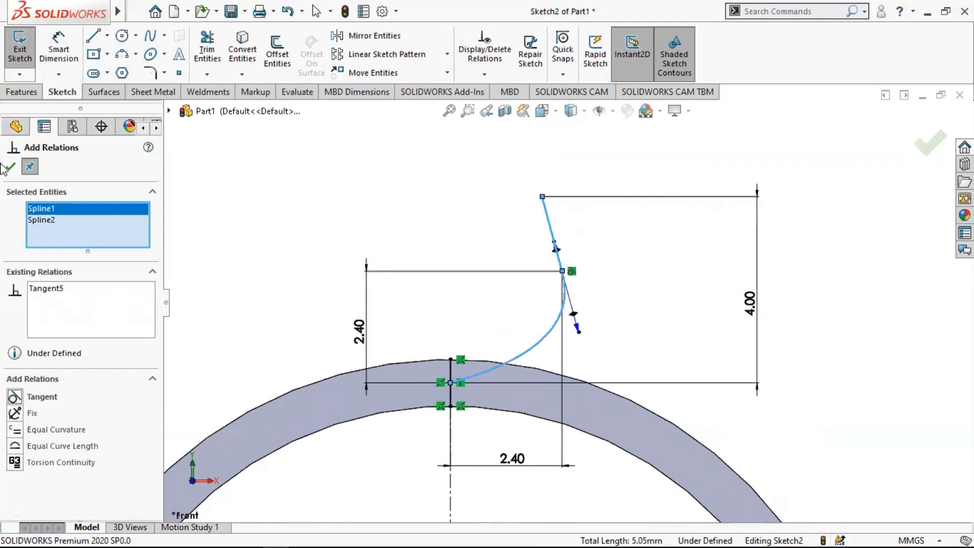
{"action": "left_click", "coordinate": [10, 167]}
Shorten the lower spline's tangency handle at the splines' junction and adjust the upper spline's handle at its top end.
{"action": "scroll", "coordinate": [593, 362], "scroll_direction": "down", "scroll_amount": 3}
{"action": "left_click_drag", "start_coordinate": [567, 315], "coordinate": [553, 257]}
{"action": "left_click", "coordinate": [632, 285]}
{"action": "scroll", "coordinate": [566, 303], "scroll_direction": "up", "scroll_amount": 3}
{"action": "left_click", "coordinate": [554, 227]}
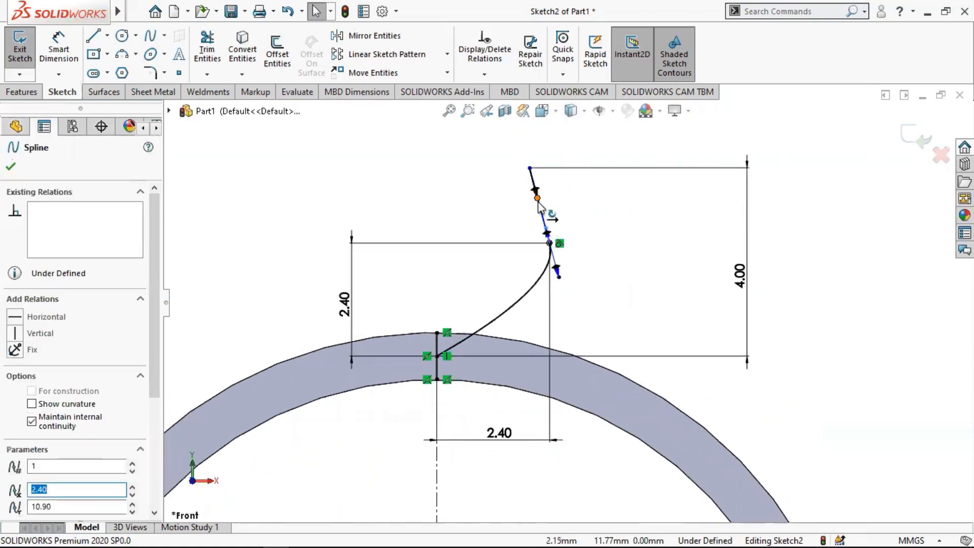
{"action": "left_click_drag", "start_coordinate": [539, 204], "coordinate": [549, 205]}
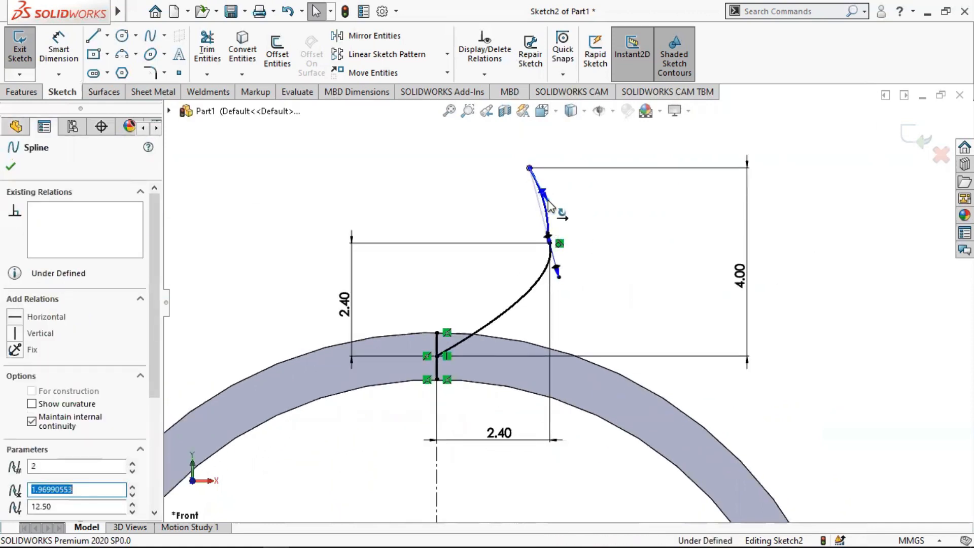
Reshape the lower spline with its handle at the 1 mm line's midpoint so it rises almost straight, and exit the sketch.
{"action": "left_click", "coordinate": [487, 326]}
{"action": "left_click_drag", "start_coordinate": [503, 322], "coordinate": [498, 311]}
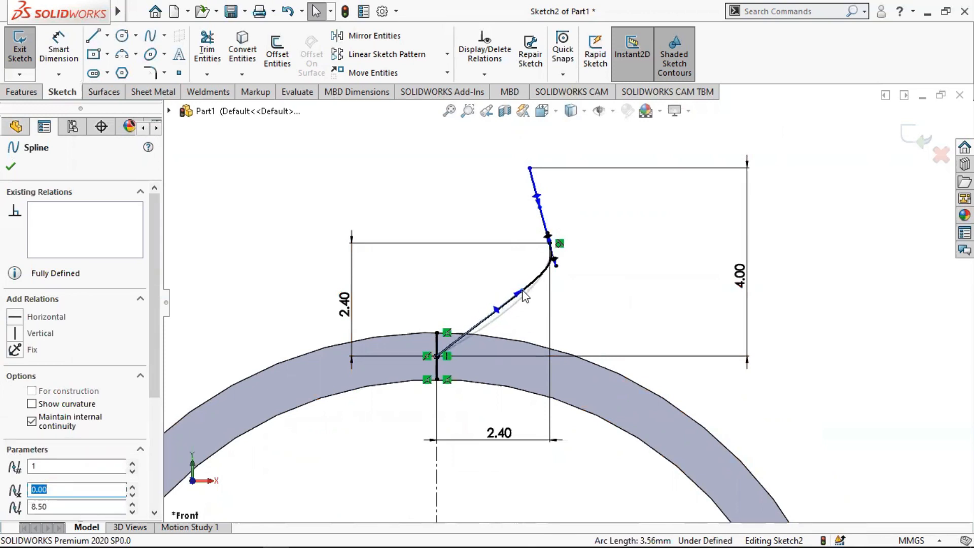
{"action": "scroll", "coordinate": [534, 232], "scroll_direction": "down", "scroll_amount": 2}
{"action": "scroll", "coordinate": [565, 277], "scroll_direction": "up", "scroll_amount": 4}
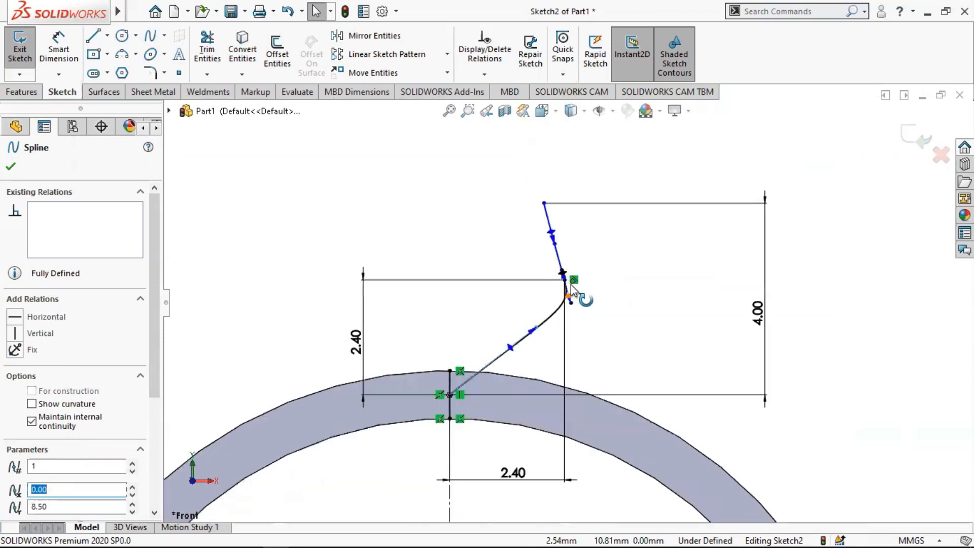
{"action": "left_click", "coordinate": [596, 291]}
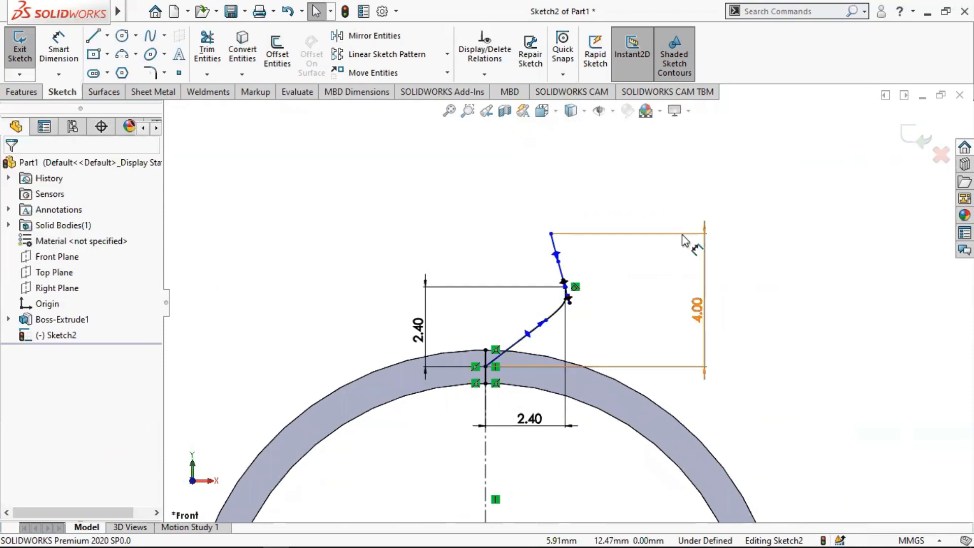
{"action": "left_click", "coordinate": [913, 142]}
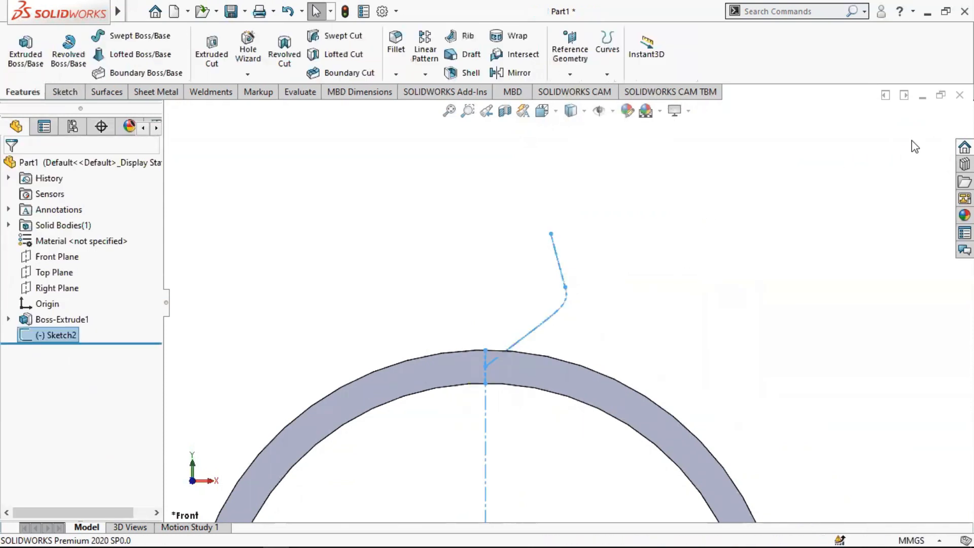
Sweep a 0.15 mm diameter circular profile along the prong's spline path to form the solid prong.
{"action": "left_click", "coordinate": [144, 39]}
{"action": "left_click", "coordinate": [44, 220]}
{"action": "type", "text": "0.15"}
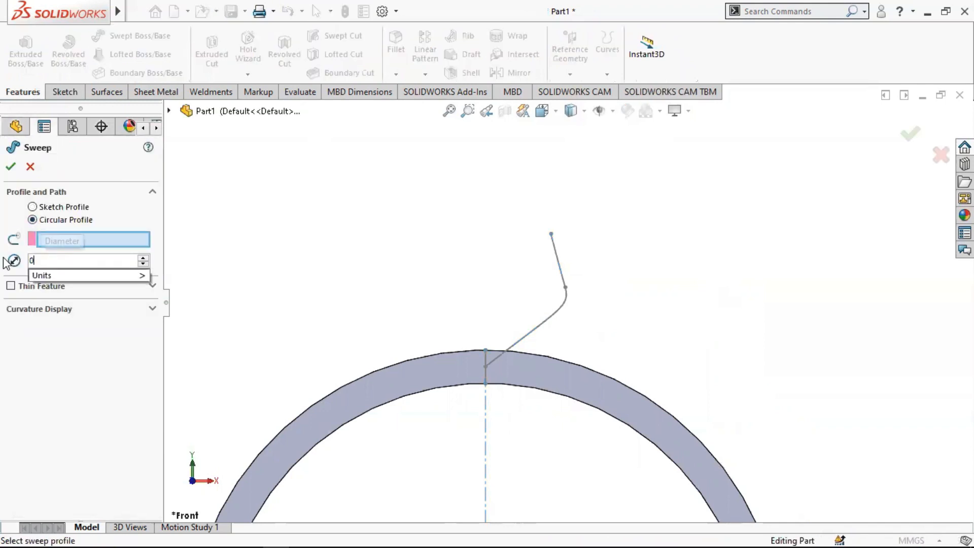
{"action": "left_click", "coordinate": [555, 266]}
{"action": "left_click", "coordinate": [597, 209]}
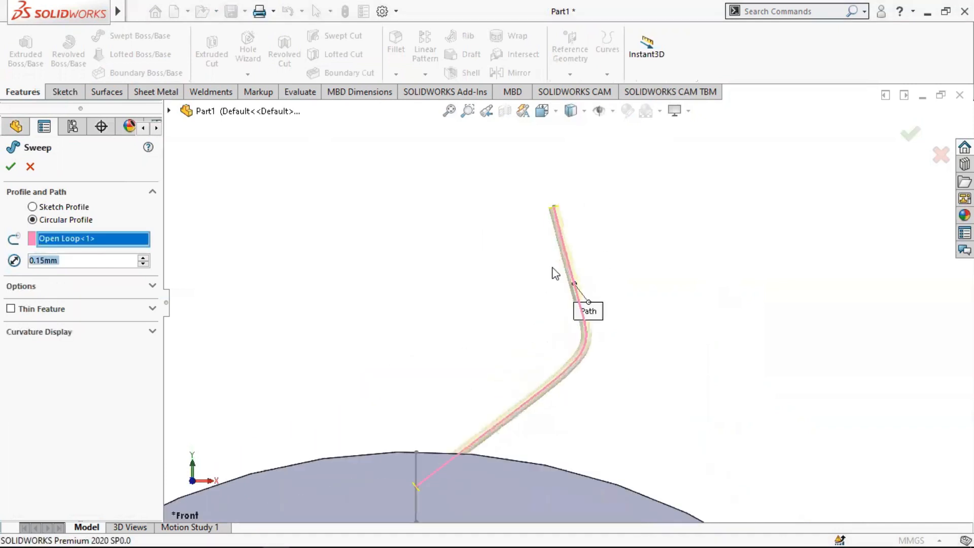
{"action": "left_click", "coordinate": [11, 166]}
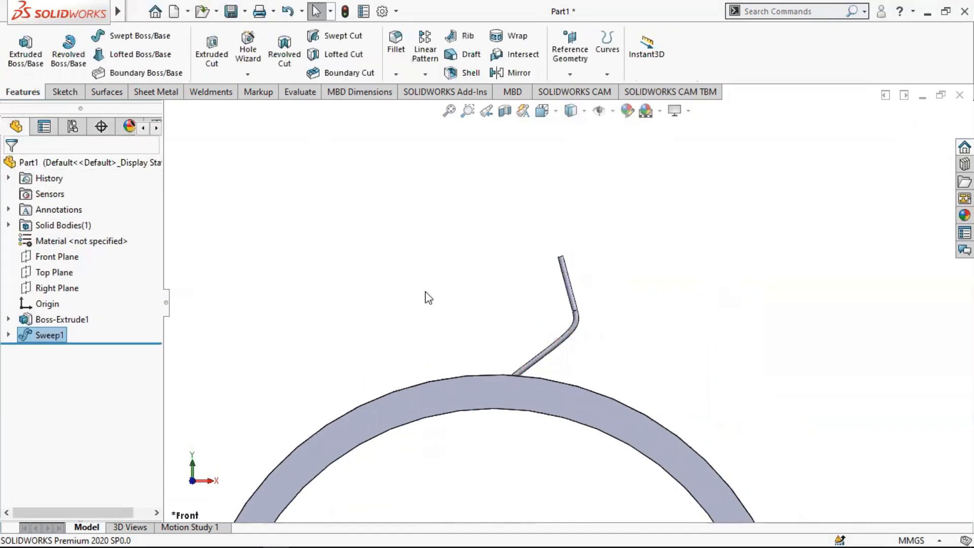
Show the path sketch contained in the prong's sweep feature.
{"action": "scroll", "coordinate": [563, 315], "scroll_direction": "up", "scroll_amount": 3}
{"action": "left_click", "coordinate": [9, 335]}
{"action": "right_click", "coordinate": [61, 353]}
{"action": "left_click", "coordinate": [73, 276]}
{"action": "left_click", "coordinate": [475, 307]}
Start a sketch on the prong's upper end face and draw a circle about 0.33 mm in diameter centred on the path's endpoint.
{"action": "scroll", "coordinate": [475, 307], "scroll_direction": "up", "scroll_amount": 2}
{"action": "middle_click_drag", "start_coordinate": [538, 243], "coordinate": [561, 276]}
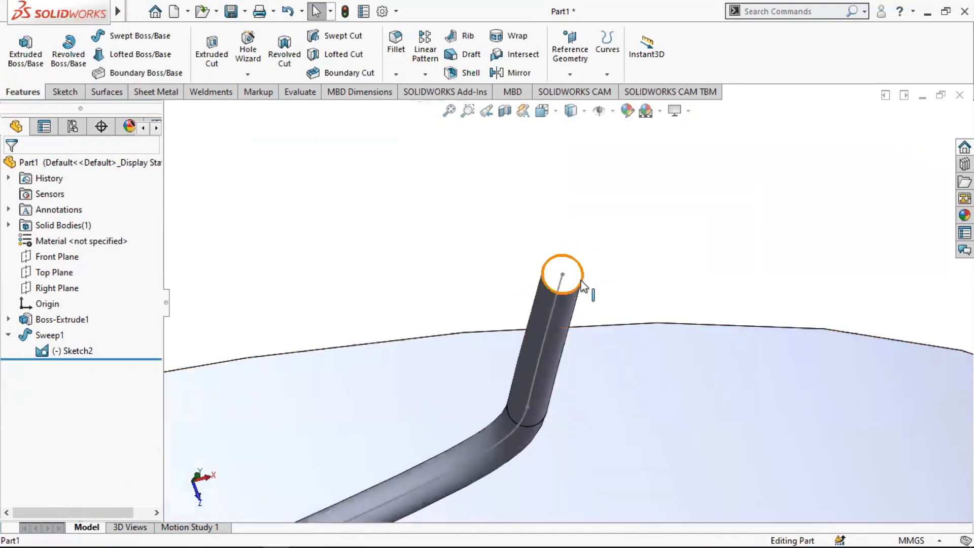
{"action": "scroll", "coordinate": [558, 279], "scroll_direction": "down", "scroll_amount": 3}
{"action": "left_click", "coordinate": [550, 264]}
{"action": "right_click", "coordinate": [550, 264]}
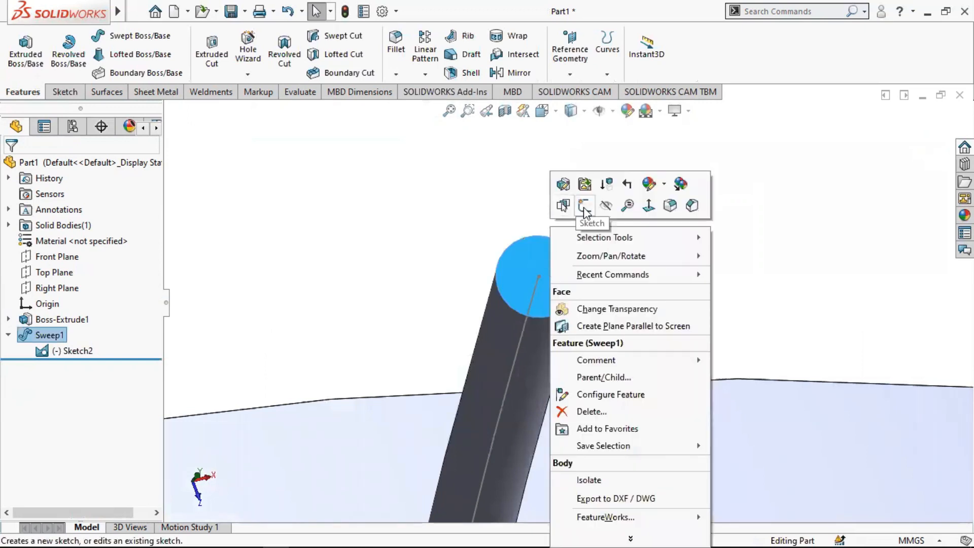
{"action": "left_click", "coordinate": [583, 207]}
{"action": "left_click", "coordinate": [122, 36]}
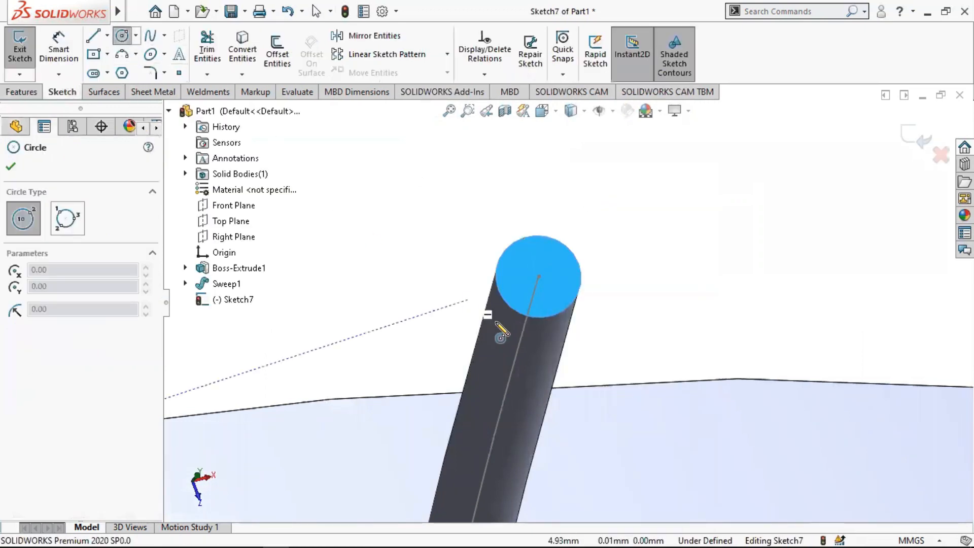
{"action": "left_click", "coordinate": [539, 278]}
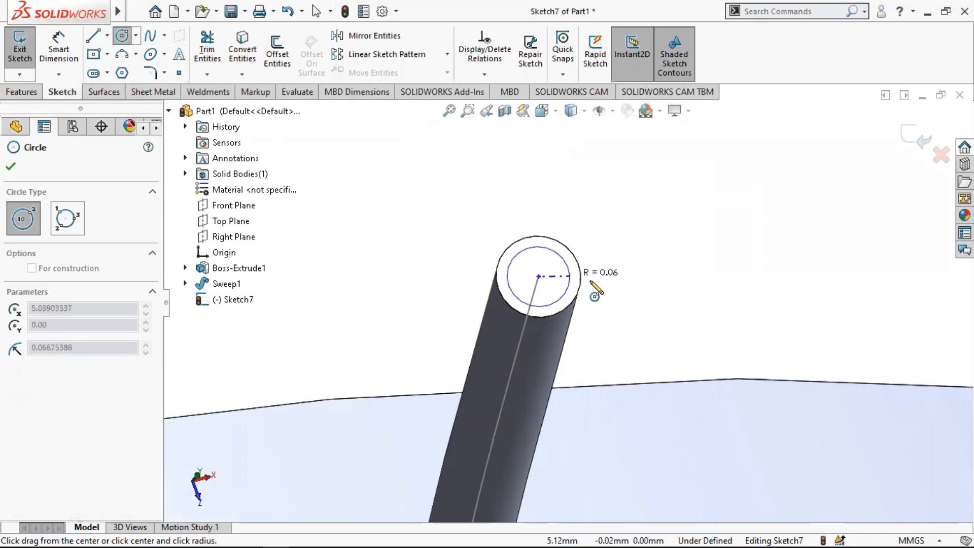
{"action": "left_click", "coordinate": [631, 299]}
Dimension the circle on the prong's end face with a diameter of 0.4 mm.
{"action": "left_click", "coordinate": [59, 47]}
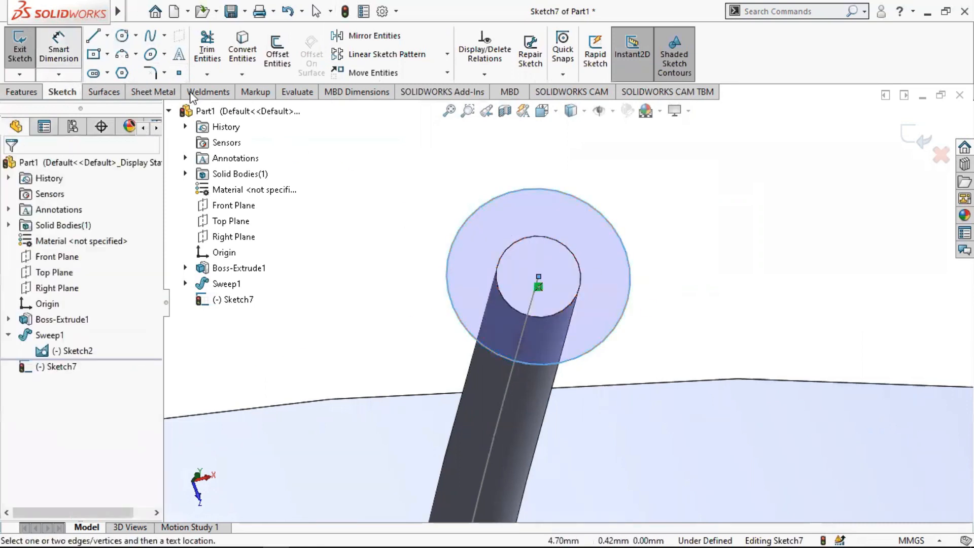
{"action": "left_click", "coordinate": [625, 244]}
{"action": "scroll", "coordinate": [633, 346], "scroll_direction": "up", "scroll_amount": 4}
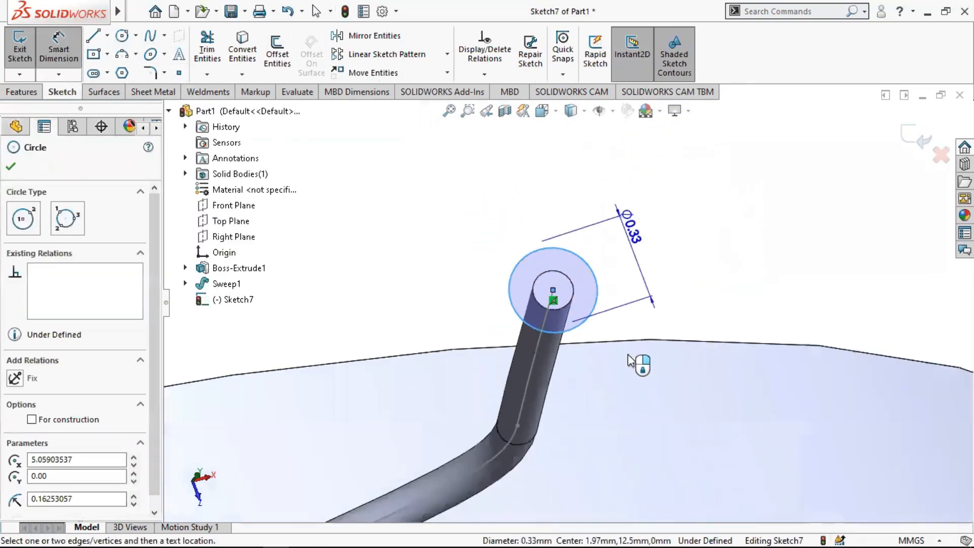
{"action": "left_click", "coordinate": [633, 345]}
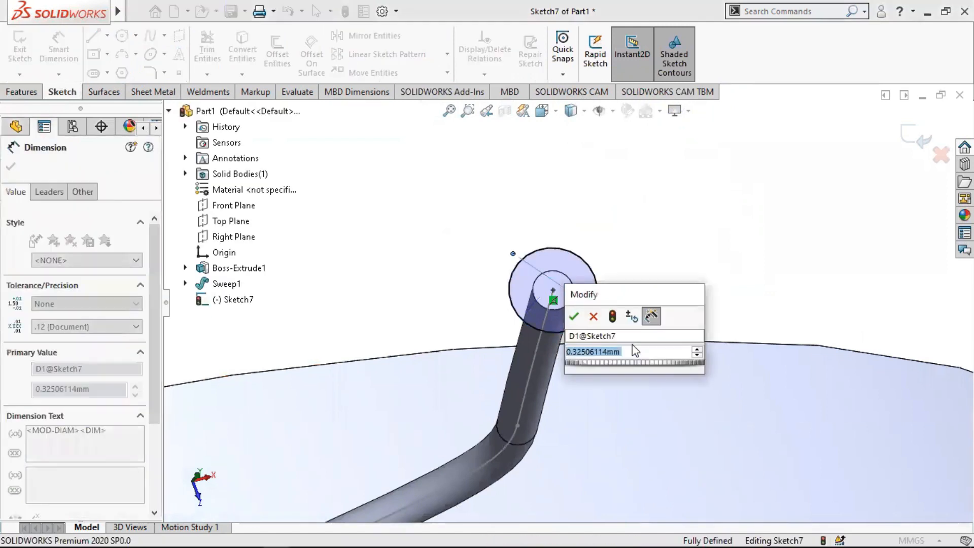
{"action": "type", "text": "0.5"}
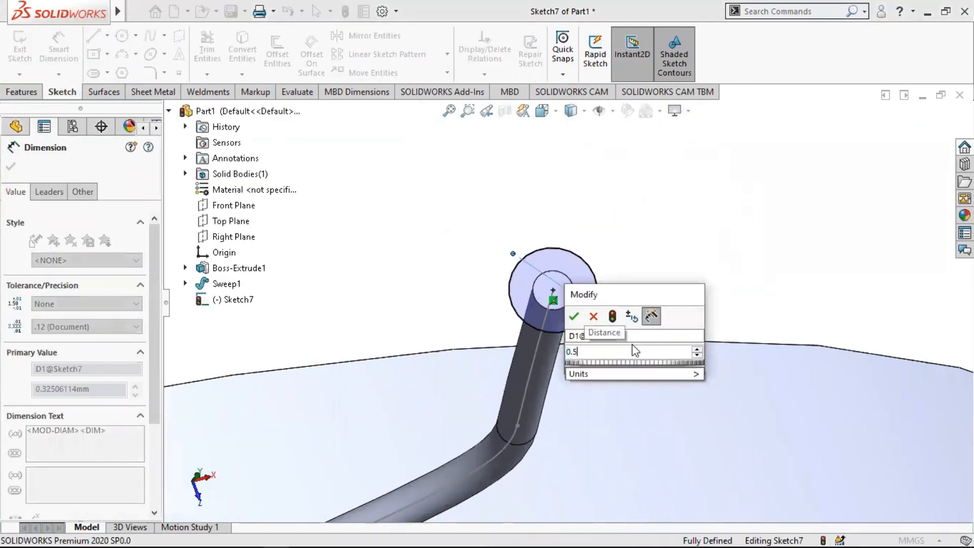
{"action": "key", "text": "BackSpace"}
{"action": "type", "text": "4"}
{"action": "key", "text": "Return"}
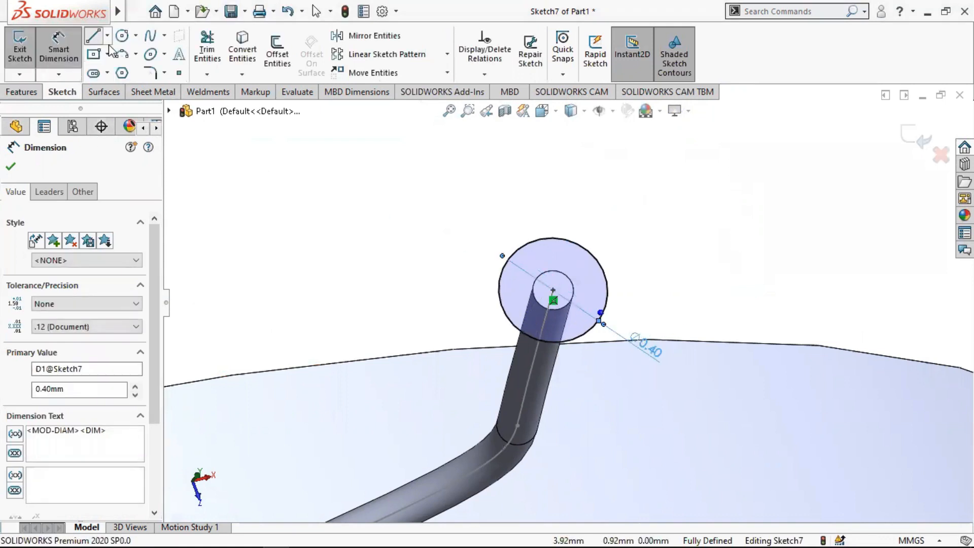
Draw a line across the full circle through its centre and trim away the circle's left arc, leaving a closed half circle.
{"action": "left_click", "coordinate": [93, 36]}
{"action": "left_click", "coordinate": [524, 251]}
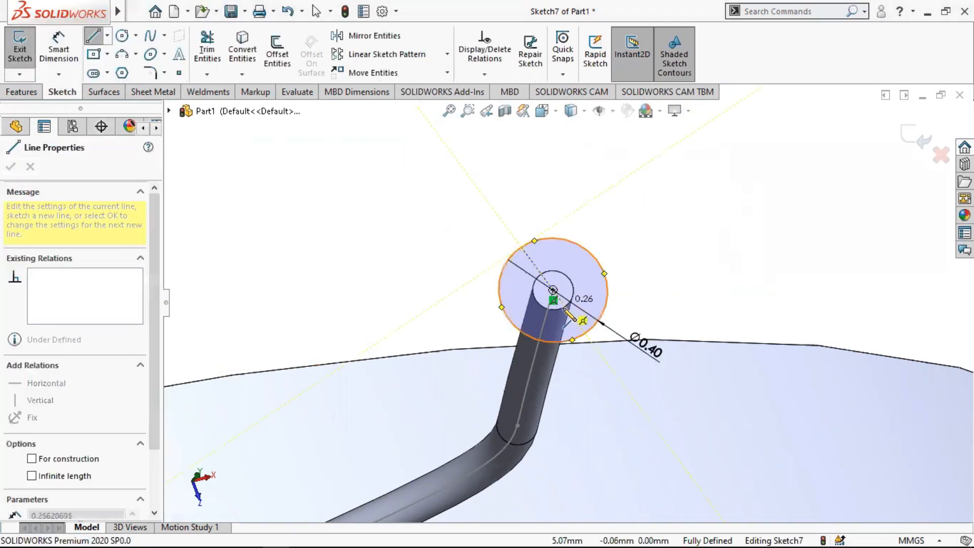
{"action": "left_click", "coordinate": [587, 333]}
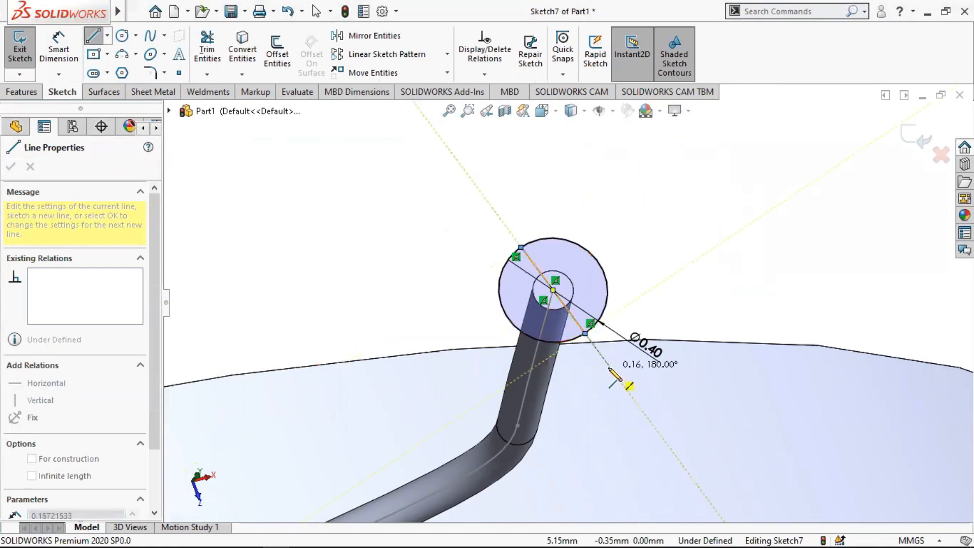
{"action": "key", "text": "Escape"}
{"action": "left_click", "coordinate": [207, 53]}
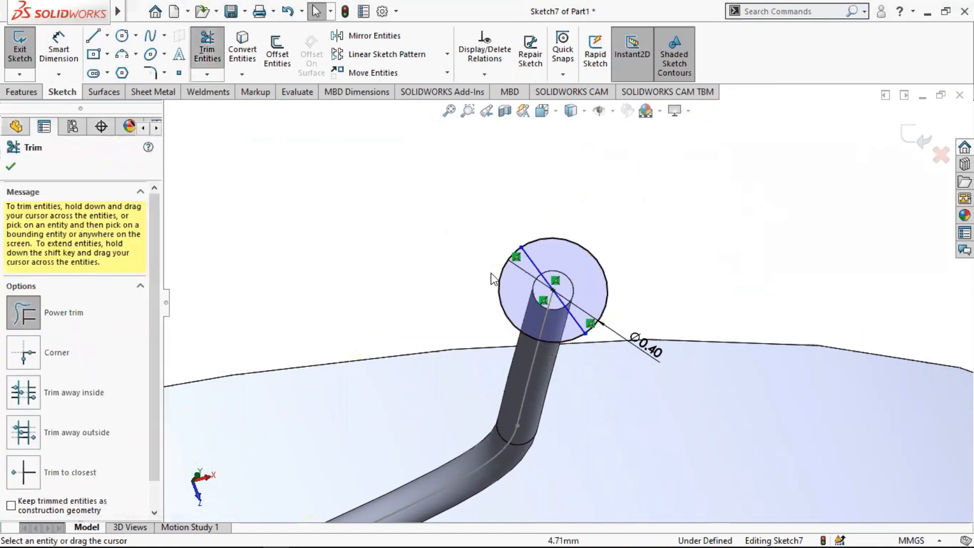
{"action": "left_click_drag", "start_coordinate": [518, 292], "coordinate": [471, 287]}
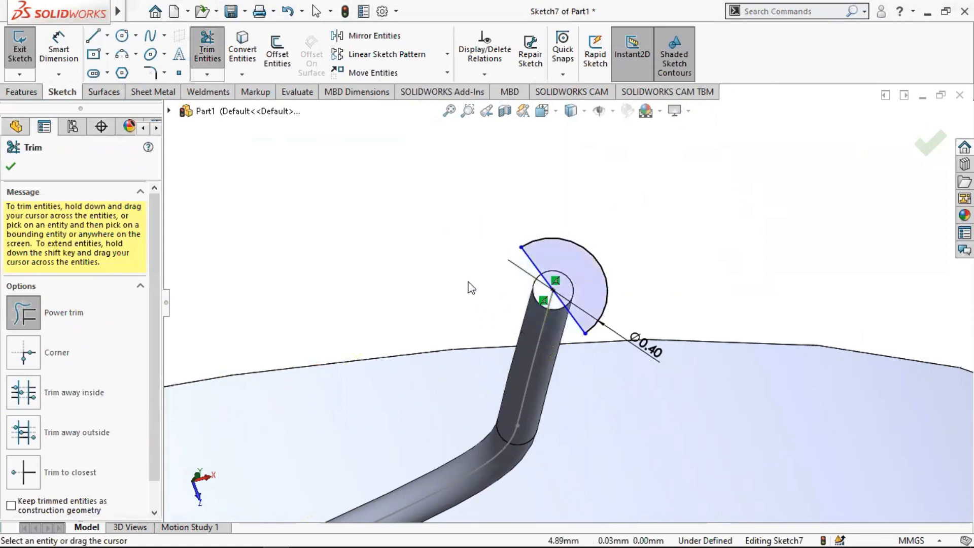
{"action": "left_click", "coordinate": [11, 168]}
Revolve the half circle about its straight line to form a ball at the prong's tip.
{"action": "left_click", "coordinate": [22, 92]}
{"action": "left_click", "coordinate": [76, 54]}
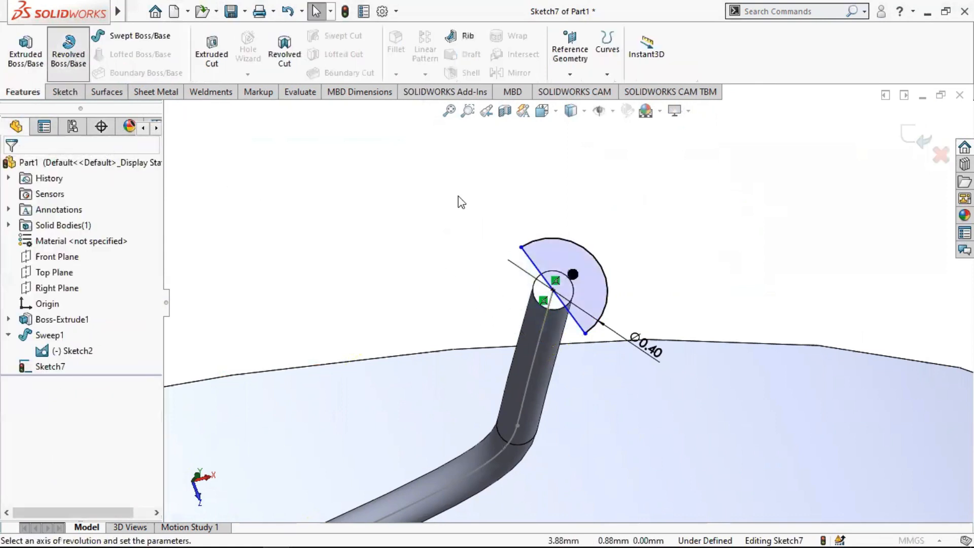
{"action": "left_click", "coordinate": [531, 262]}
{"action": "left_click", "coordinate": [10, 167]}
Start a circular pattern of the tip ball and the prong sweep about the path sketch's vertical centreline, equally spaced over 360 degrees.
{"action": "scroll", "coordinate": [475, 254], "scroll_direction": "up", "scroll_amount": 3}
{"action": "middle_click_drag", "start_coordinate": [566, 312], "coordinate": [472, 257]}
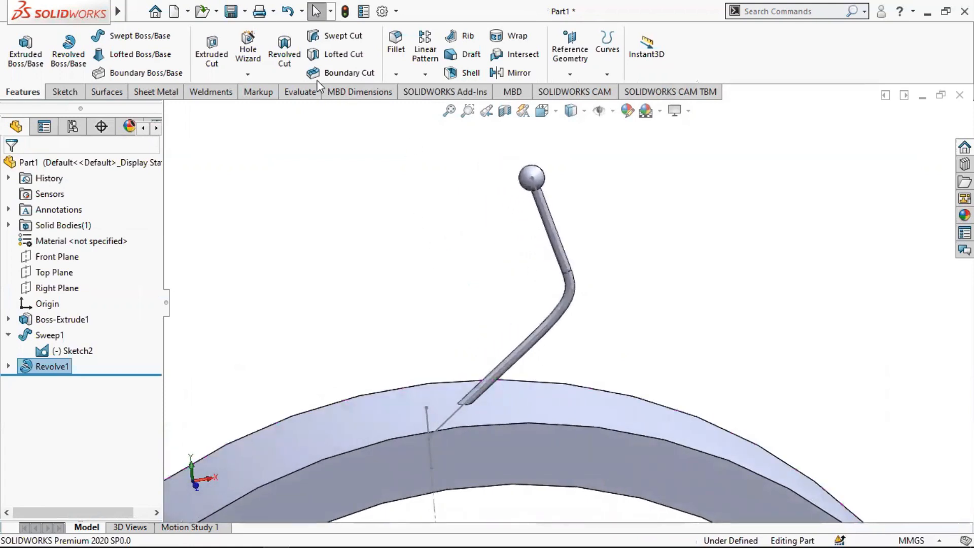
{"action": "left_click", "coordinate": [425, 76]}
{"action": "left_click", "coordinate": [436, 109]}
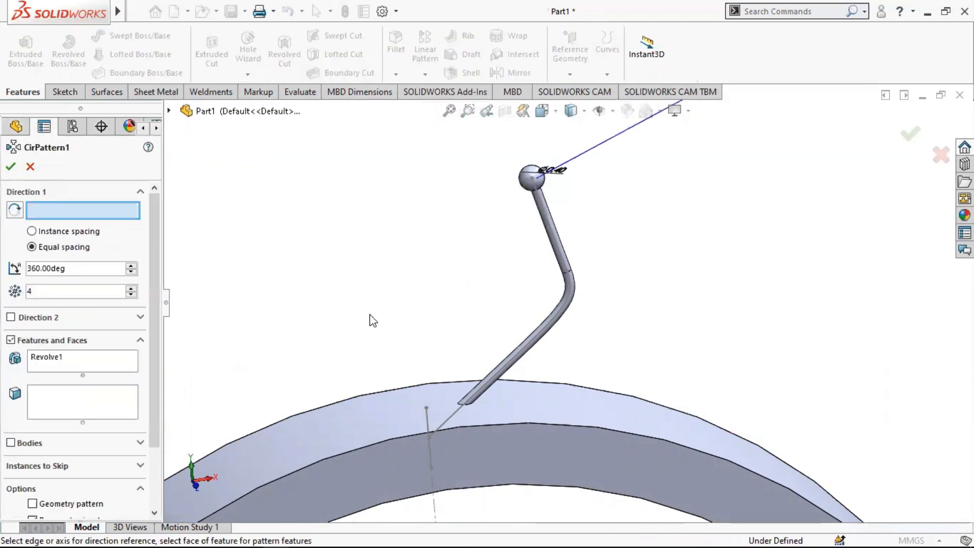
{"action": "scroll", "coordinate": [511, 336], "scroll_direction": "up", "scroll_amount": 3}
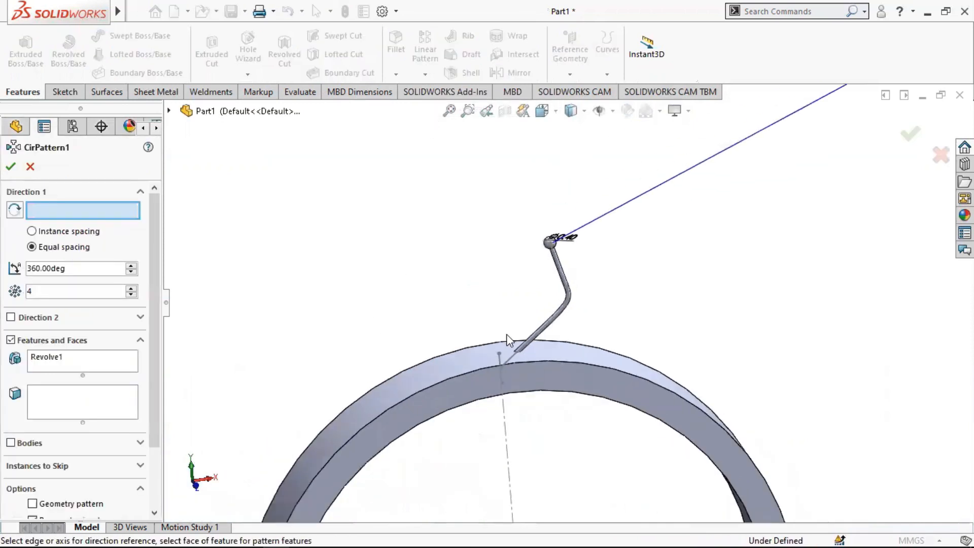
{"action": "left_click", "coordinate": [502, 421]}
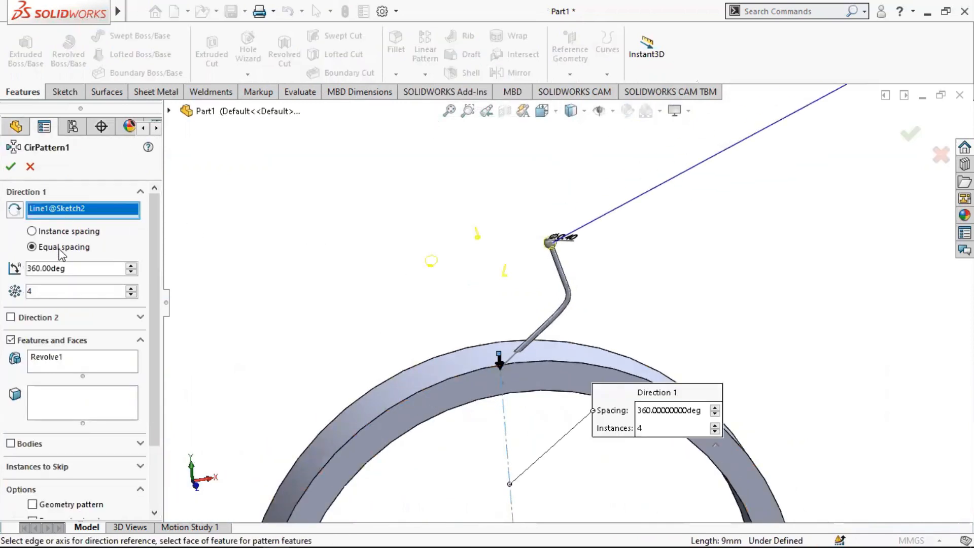
{"action": "left_click", "coordinate": [87, 366]}
{"action": "left_click", "coordinate": [169, 110]}
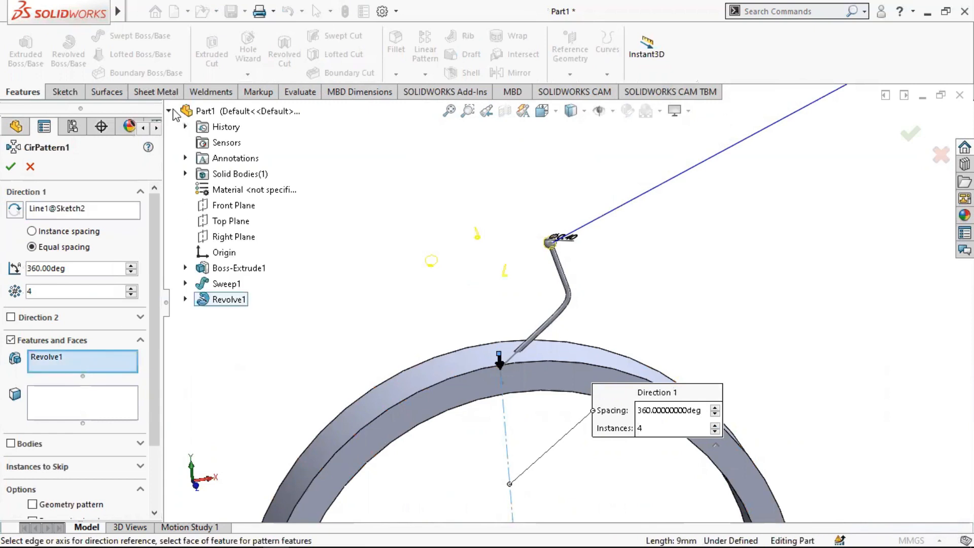
{"action": "left_click", "coordinate": [228, 284]}
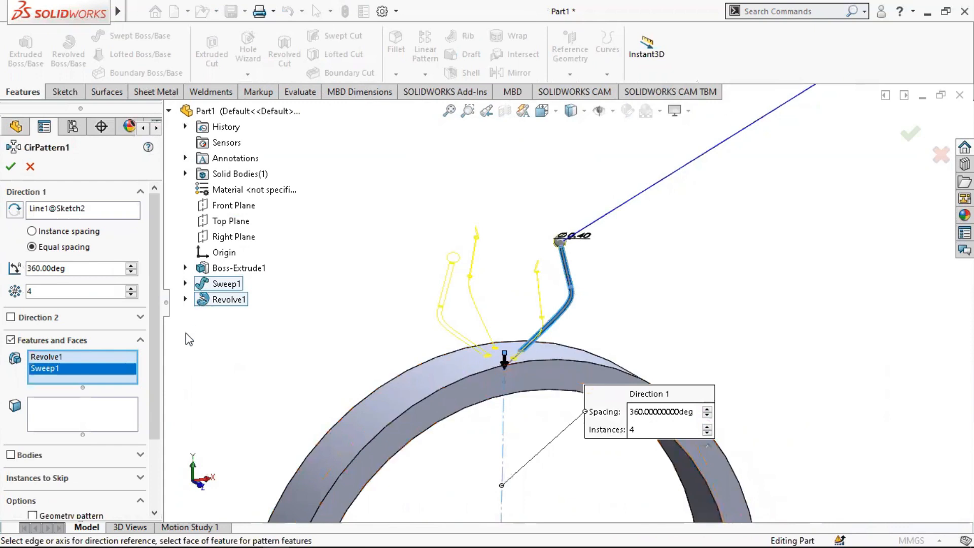
Set the circular pattern to 8 instances and complete it.
{"action": "left_click", "coordinate": [130, 288]}
{"action": "left_click", "coordinate": [130, 288]}
{"action": "left_click", "coordinate": [130, 288]}
{"action": "left_click", "coordinate": [131, 287]}
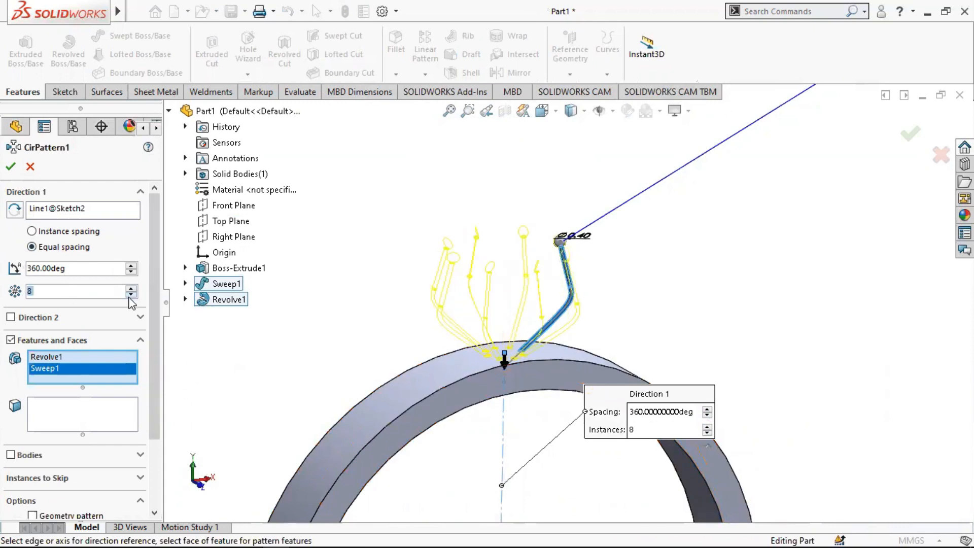
{"action": "left_click", "coordinate": [11, 168]}
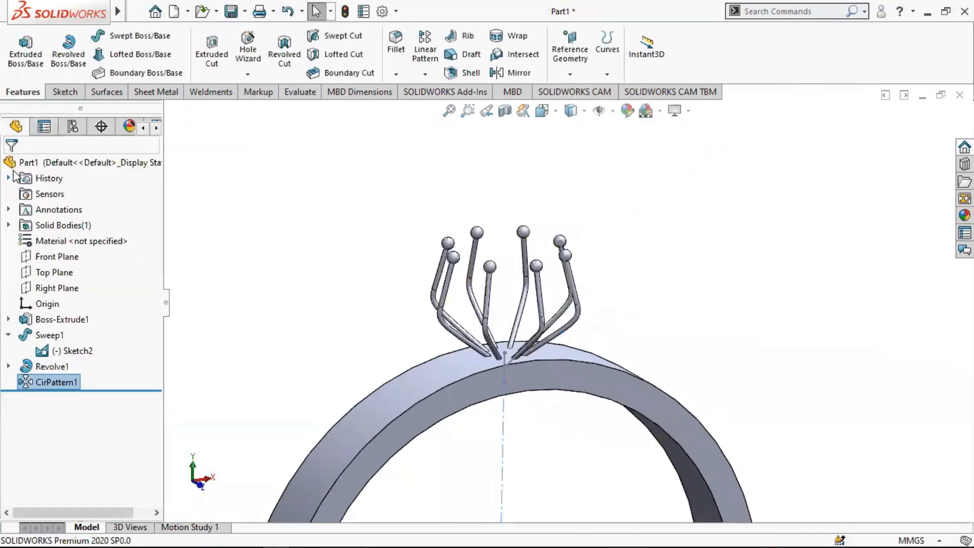
Orient the view normal to the Front Plane and start a new sketch on that plane.
{"action": "scroll", "coordinate": [524, 341], "scroll_direction": "up", "scroll_amount": 3}
{"action": "middle_click_drag", "start_coordinate": [524, 342], "coordinate": [512, 366]}
{"action": "scroll", "coordinate": [515, 366], "scroll_direction": "up", "scroll_amount": 2}
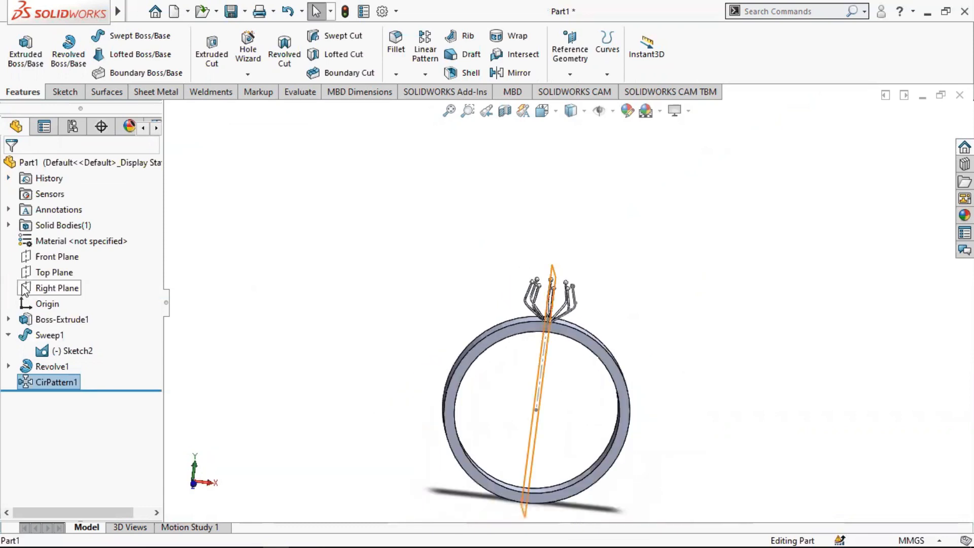
{"action": "right_click", "coordinate": [53, 258]}
{"action": "left_click", "coordinate": [87, 235]}
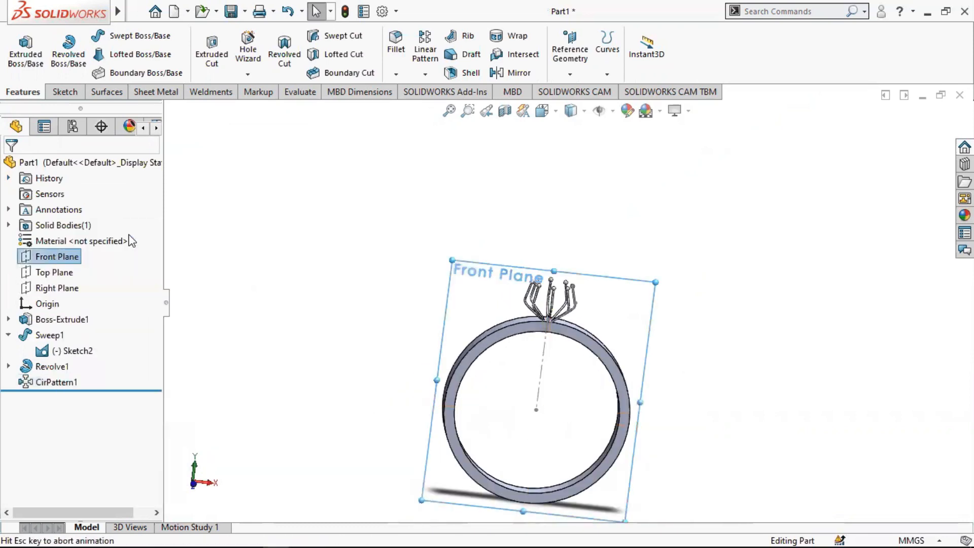
{"action": "right_click", "coordinate": [48, 257]}
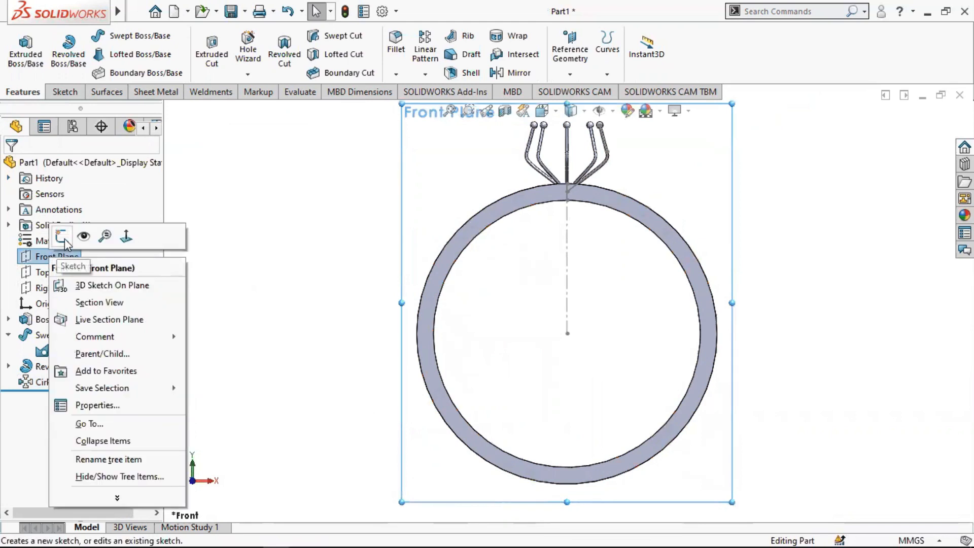
{"action": "left_click", "coordinate": [81, 213]}
Draw a vertical line about 0.61 mm long inside the band's thickness, centred on the point where the prong path starts.
{"action": "scroll", "coordinate": [632, 186], "scroll_direction": "down", "scroll_amount": 5}
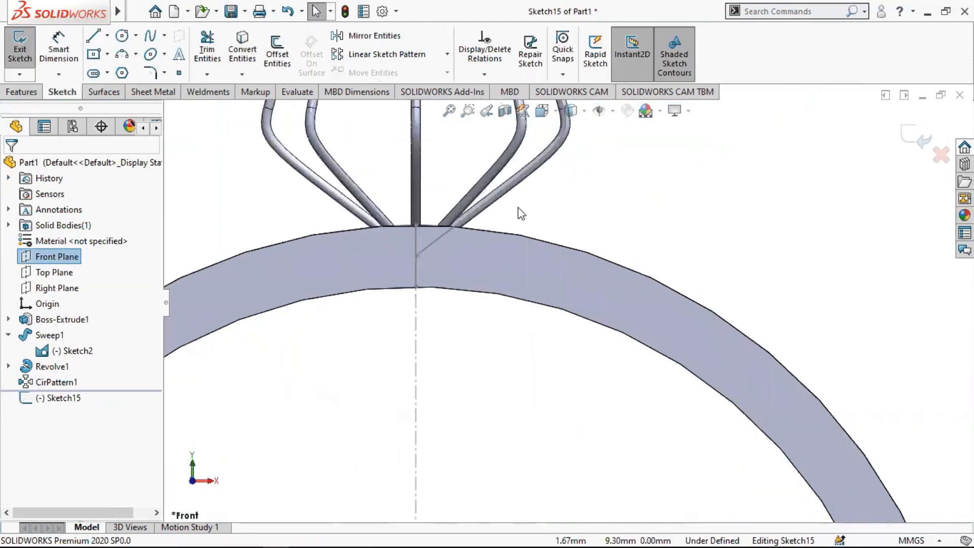
{"action": "left_click", "coordinate": [93, 37]}
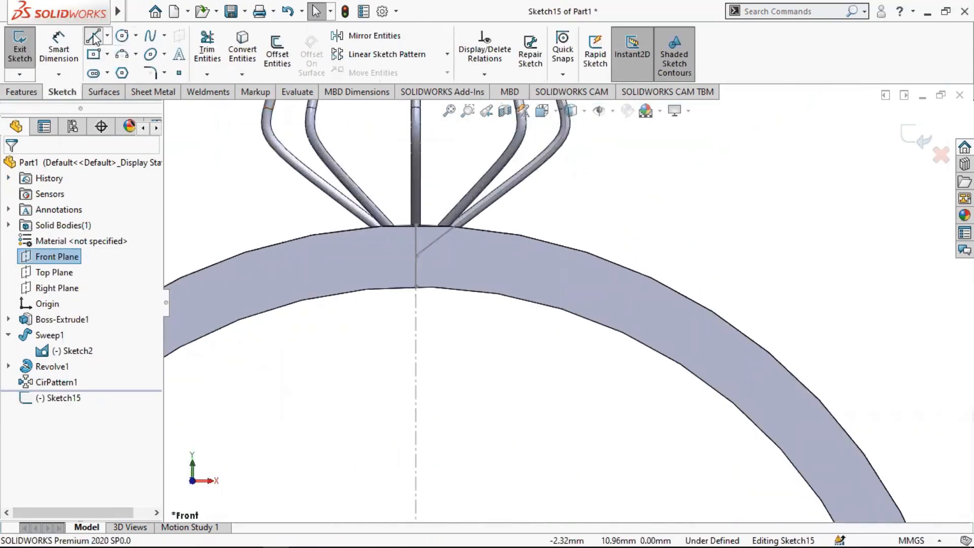
{"action": "left_click", "coordinate": [415, 254]}
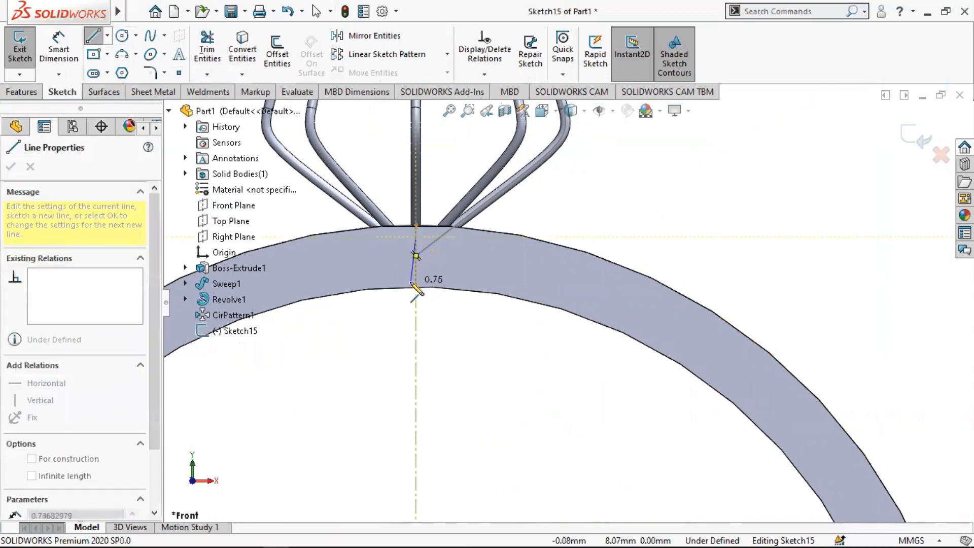
{"action": "left_click", "coordinate": [415, 276]}
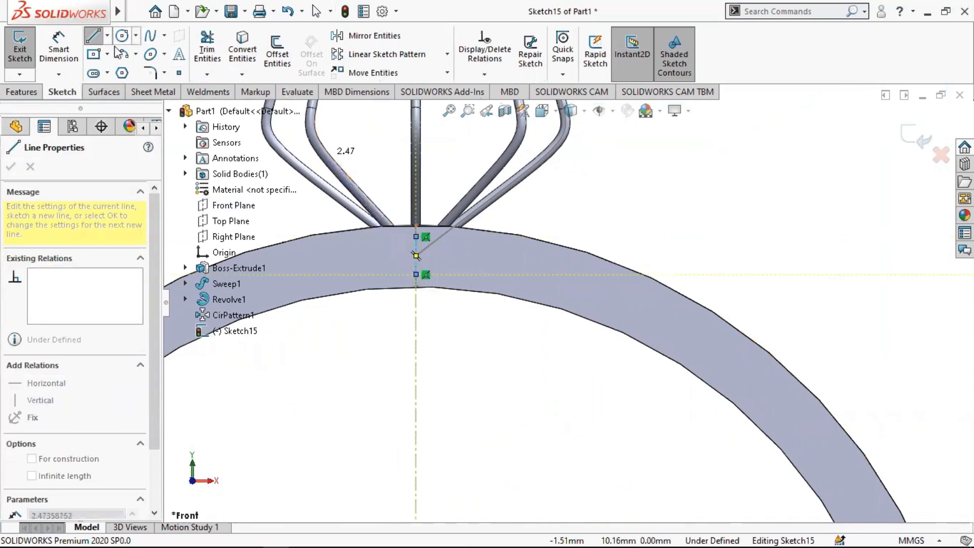
Dimension the vertical line inside the band with a length of 0.4 mm.
{"action": "left_click", "coordinate": [59, 48]}
{"action": "left_click", "coordinate": [416, 268]}
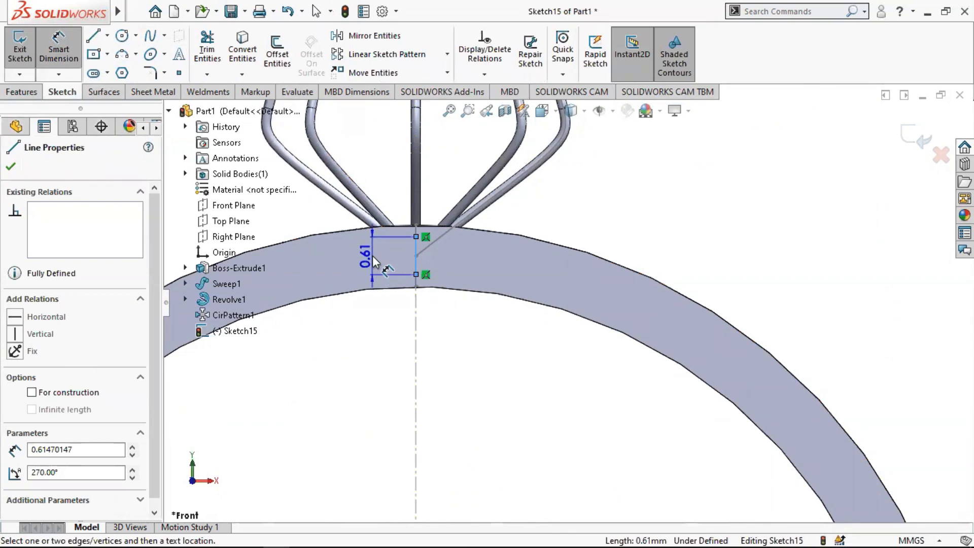
{"action": "left_click", "coordinate": [374, 260]}
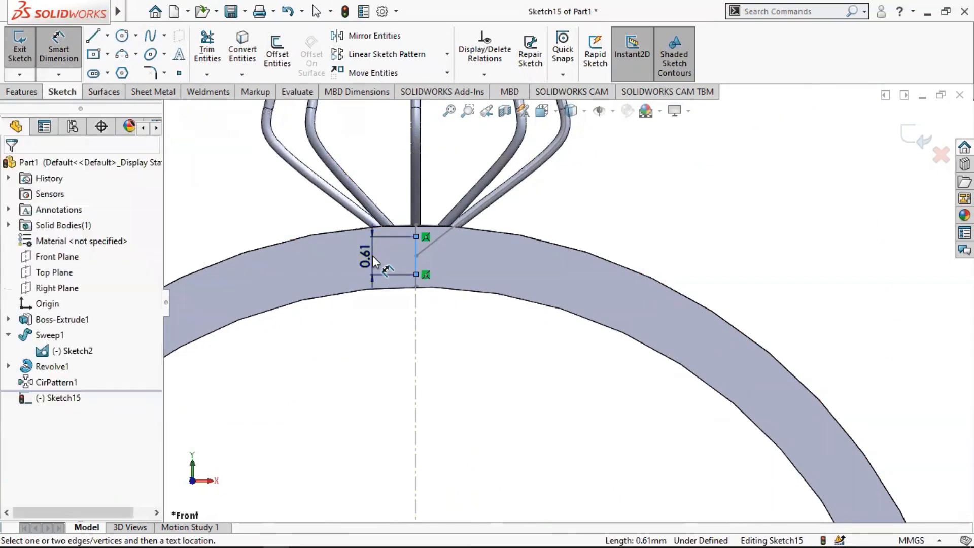
{"action": "type", "text": "0.4"}
{"action": "key", "text": "Return"}
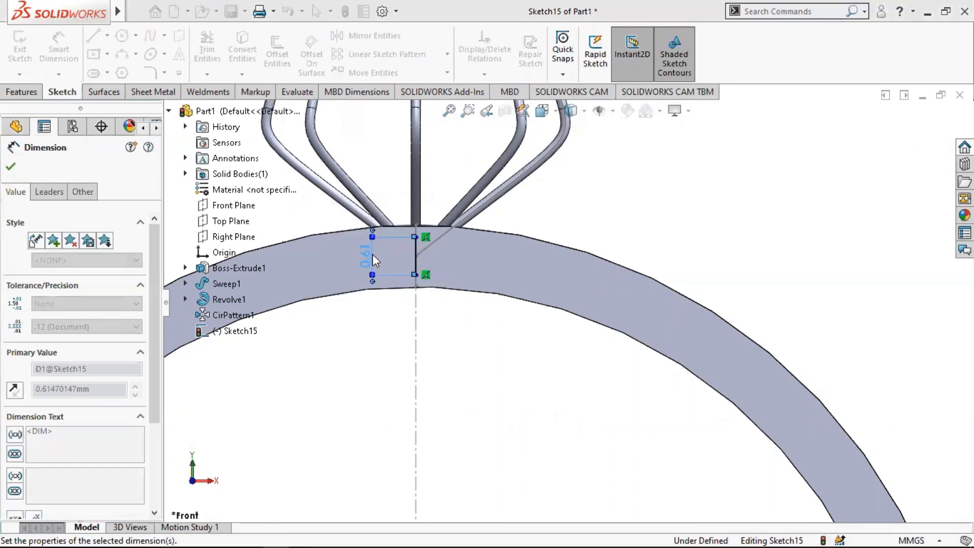
Add a coincident relation between the midpoint of the 0.4 mm vertical line and the point where the prong path starts.
{"action": "scroll", "coordinate": [421, 248], "scroll_direction": "down", "scroll_amount": 3}
{"action": "left_click", "coordinate": [484, 74]}
{"action": "left_click", "coordinate": [500, 108]}
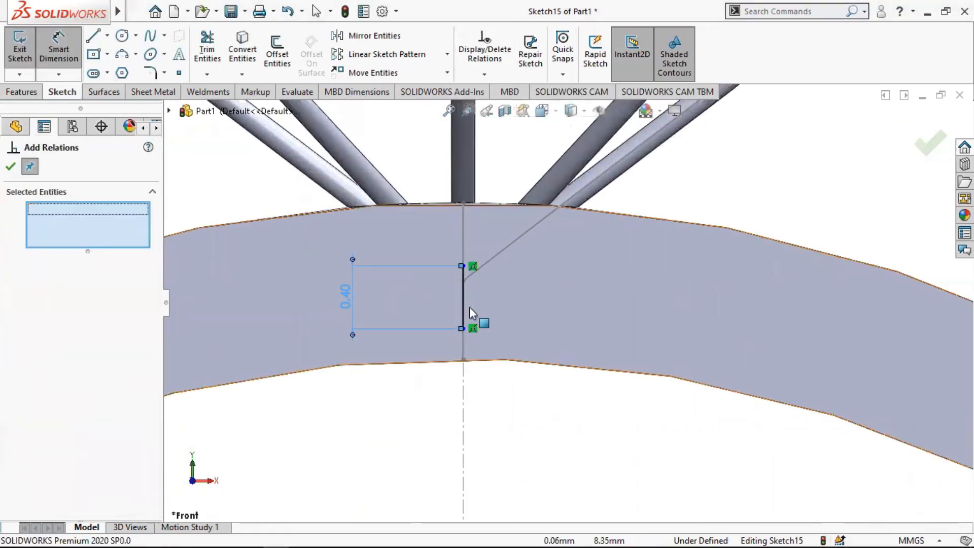
{"action": "left_click", "coordinate": [463, 297]}
{"action": "left_click", "coordinate": [463, 281]}
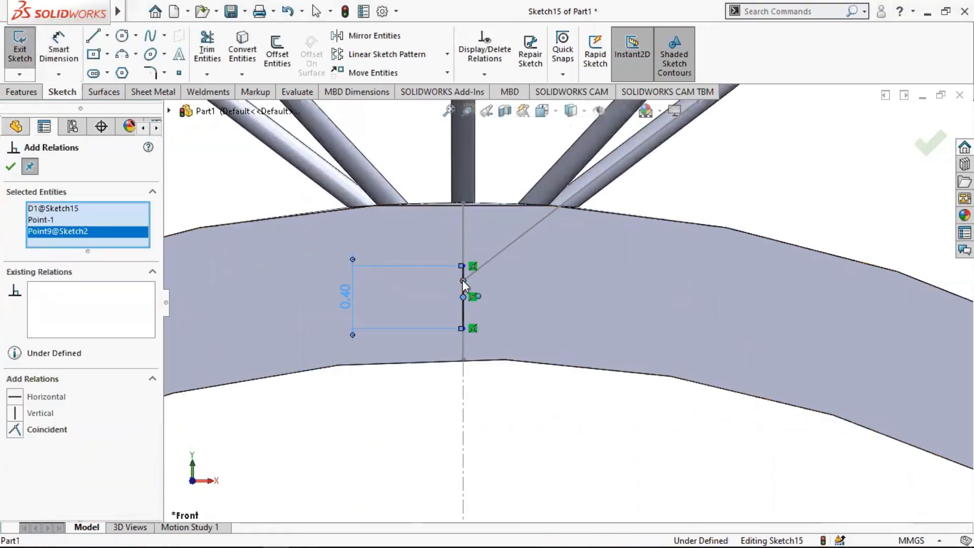
{"action": "left_click", "coordinate": [32, 429]}
{"action": "left_click", "coordinate": [12, 168]}
{"action": "scroll", "coordinate": [311, 278], "scroll_direction": "up", "scroll_amount": 3}
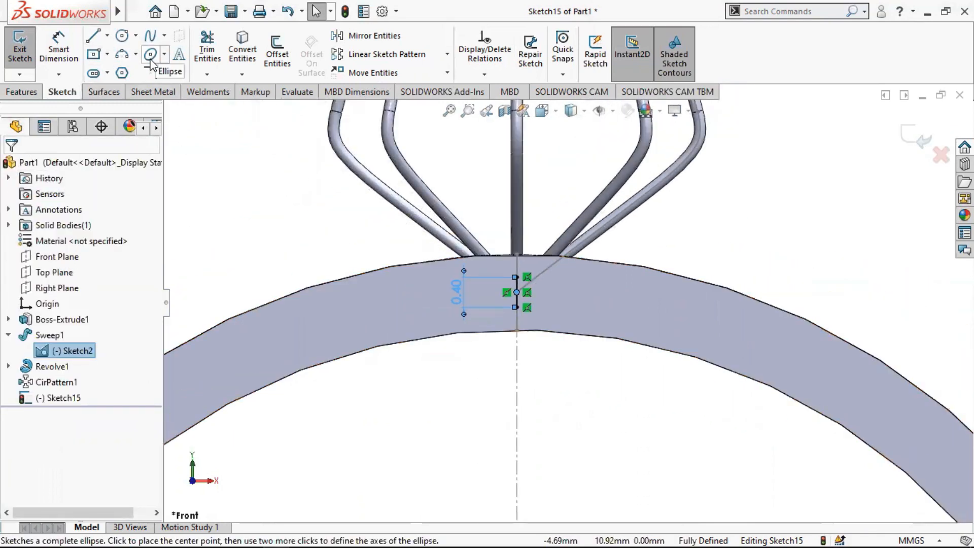
Draw a two-point spline from the vertical line's upper endpoint outward across the prongs, ending at about X 2.48, Y 9.84 mm.
{"action": "left_click", "coordinate": [151, 35]}
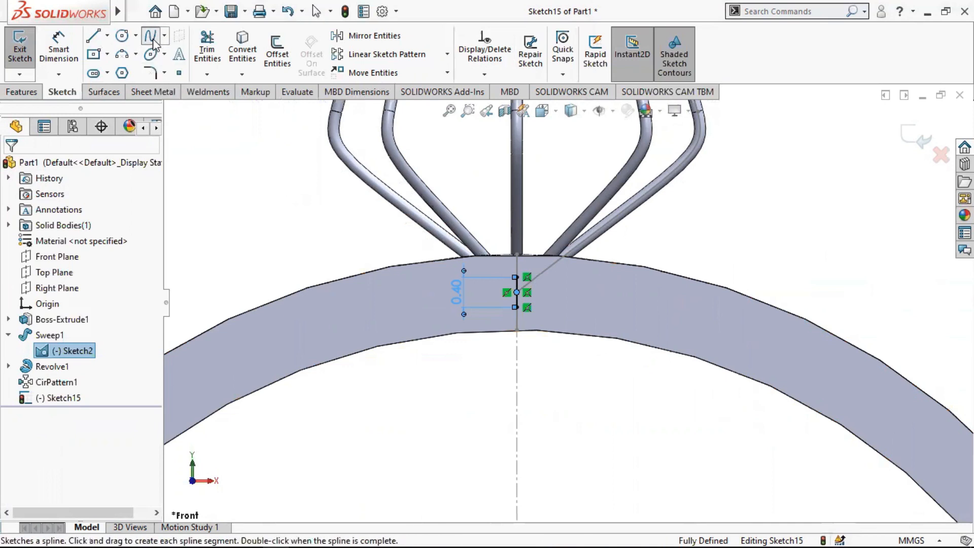
{"action": "left_click", "coordinate": [520, 281]}
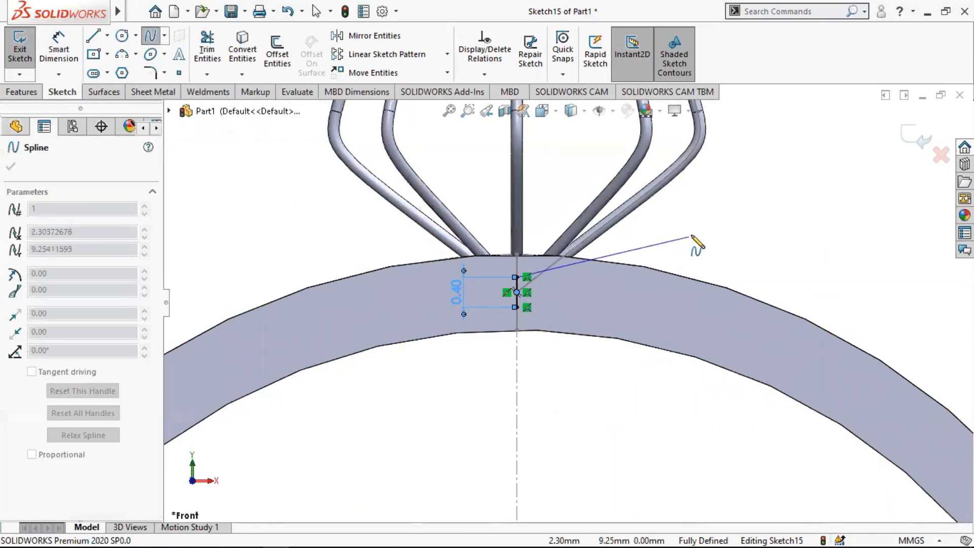
{"action": "left_click", "coordinate": [704, 191]}
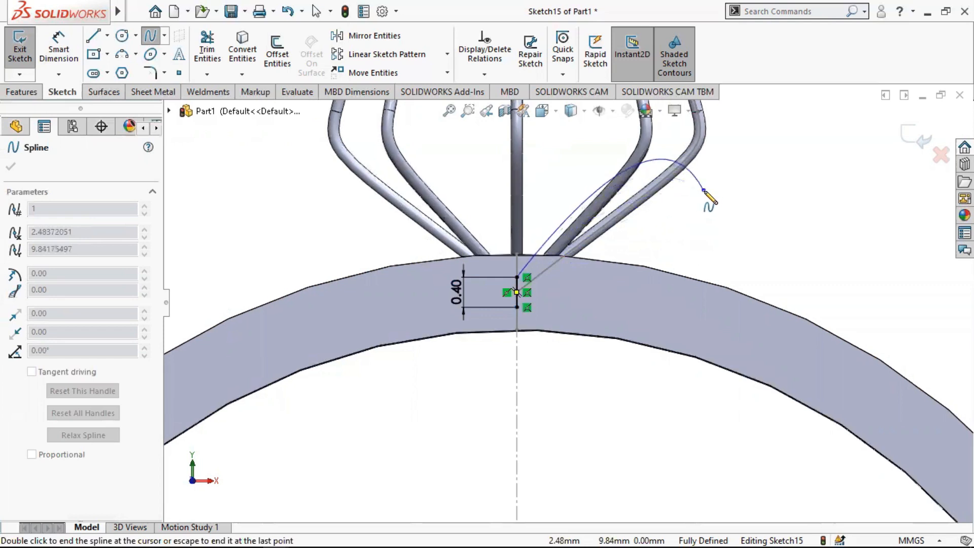
{"action": "key", "text": "f"}
{"action": "scroll", "coordinate": [616, 205], "scroll_direction": "down", "scroll_amount": 3}
{"action": "key", "text": "Escape"}
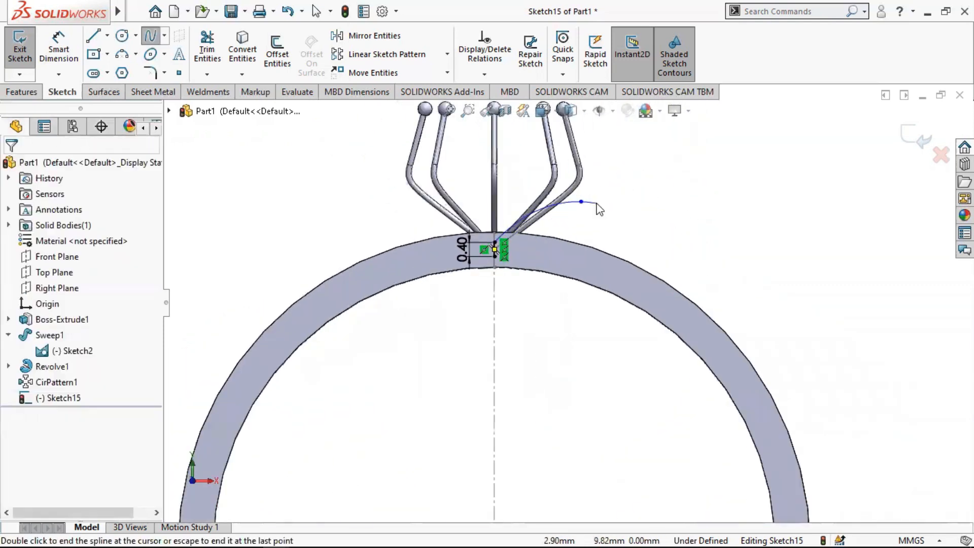
Draw a second two-point spline from the vertical line's lower endpoint outward, ending at about X 3.20, Y 9.57 mm.
{"action": "scroll", "coordinate": [562, 220], "scroll_direction": "down", "scroll_amount": 1}
{"action": "left_click", "coordinate": [150, 38]}
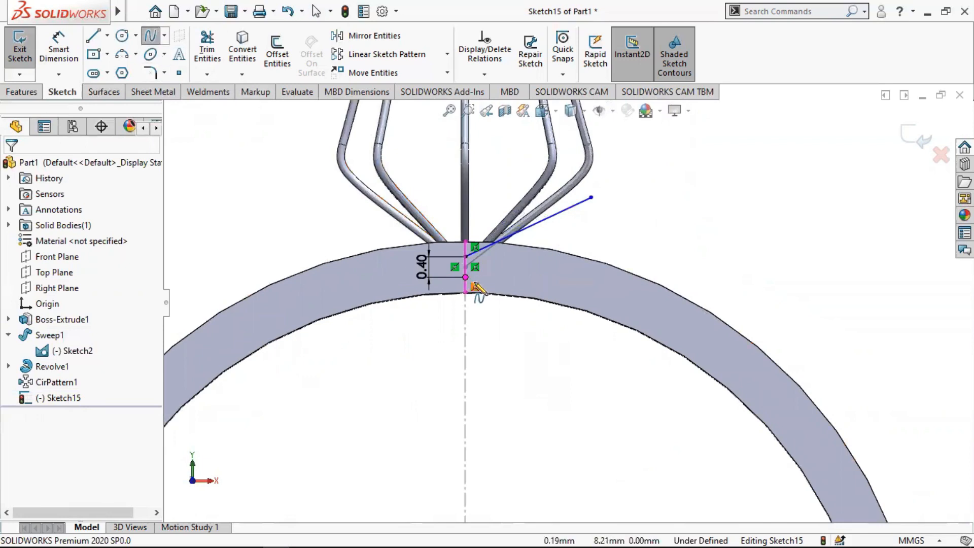
{"action": "left_click", "coordinate": [465, 278]}
{"action": "left_click", "coordinate": [630, 213]}
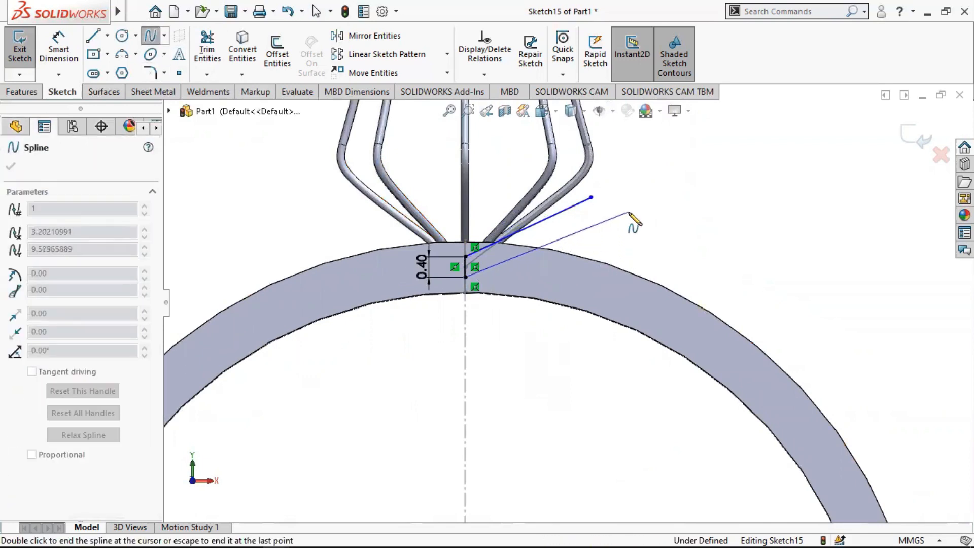
{"action": "key", "text": "Escape"}
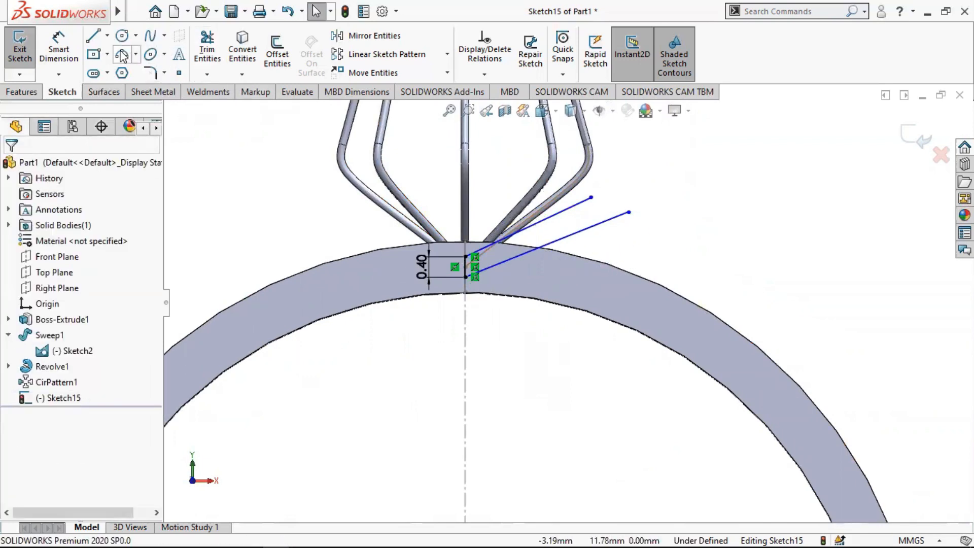
Close the splines' outer ends with a three-point arc of about 0.43 mm radius, moving its lower end inward beneath the upper spline's end.
{"action": "left_click", "coordinate": [122, 54]}
{"action": "left_click", "coordinate": [591, 198]}
{"action": "left_click", "coordinate": [629, 212]}
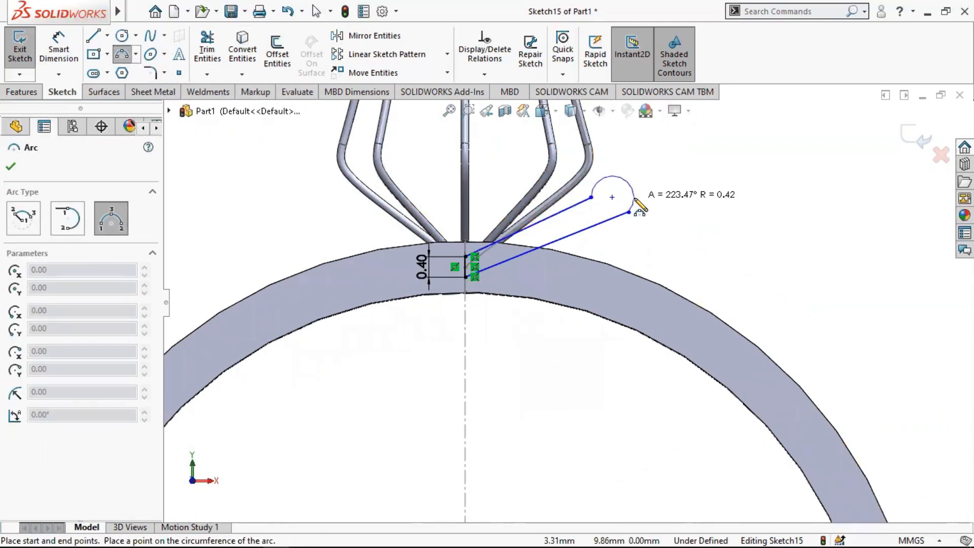
{"action": "left_click", "coordinate": [635, 202]}
{"action": "key", "text": "Escape"}
{"action": "scroll", "coordinate": [627, 203], "scroll_direction": "down", "scroll_amount": 2}
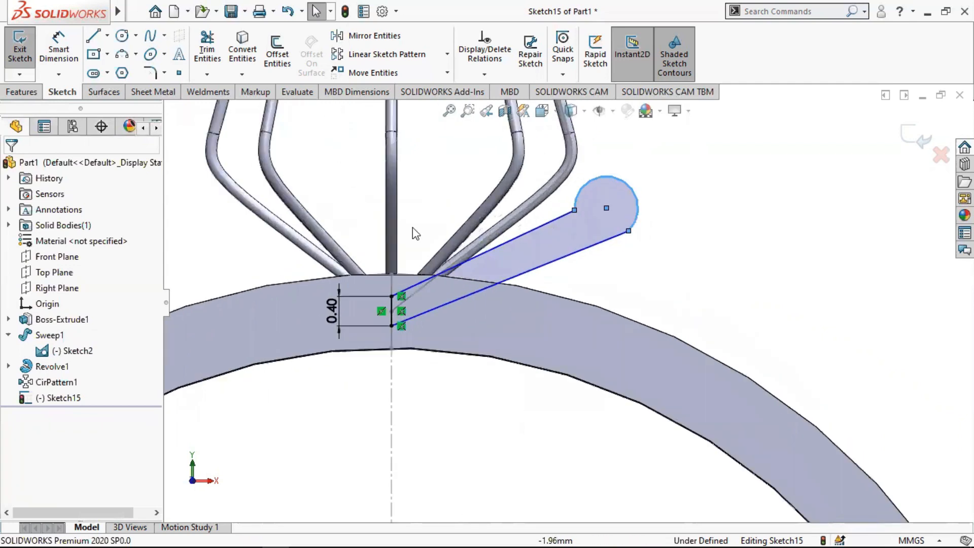
{"action": "left_click_drag", "start_coordinate": [629, 235], "coordinate": [587, 240]}
{"action": "left_click", "coordinate": [660, 237]}
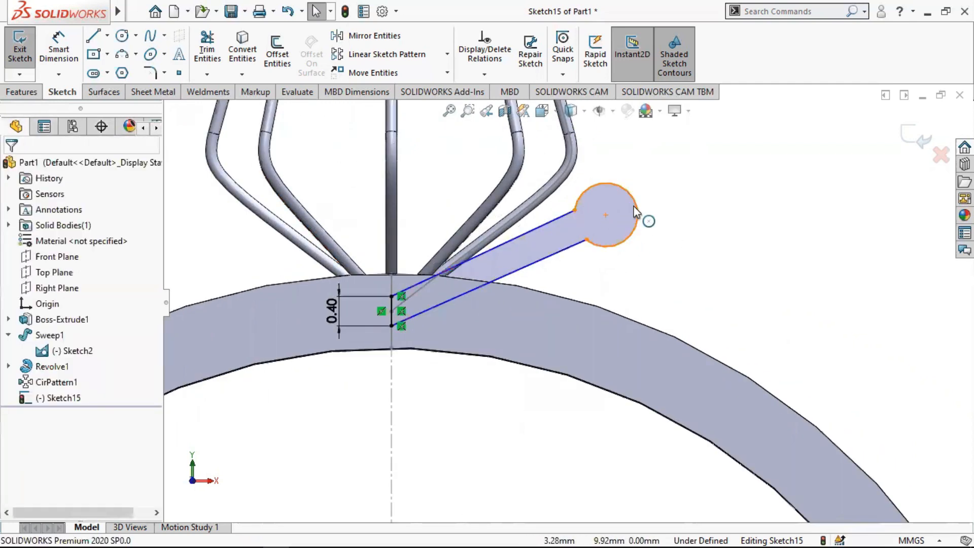
Dimension the arc at the profile's outer end with a radius of 0.3 mm.
{"action": "key", "text": "d"}
{"action": "left_click", "coordinate": [637, 207]}
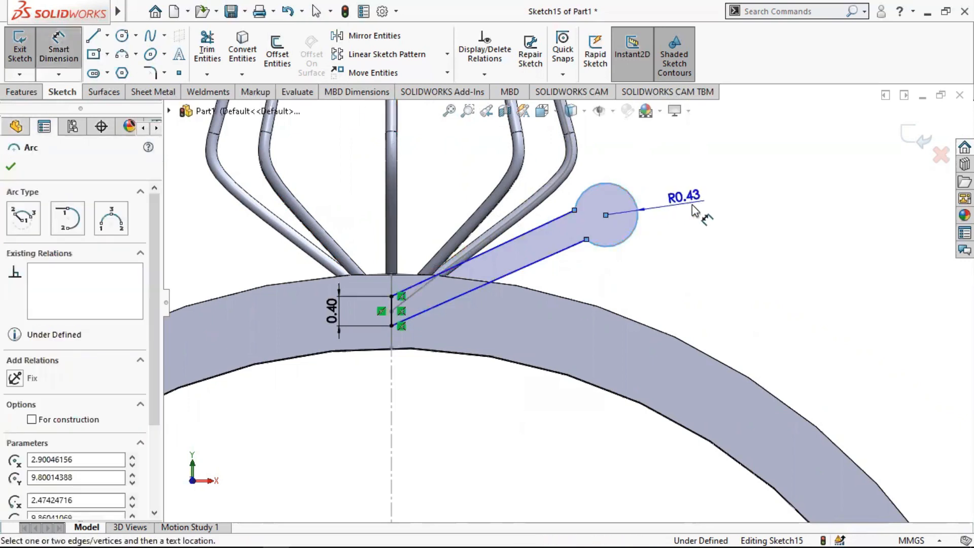
{"action": "left_click", "coordinate": [697, 213]}
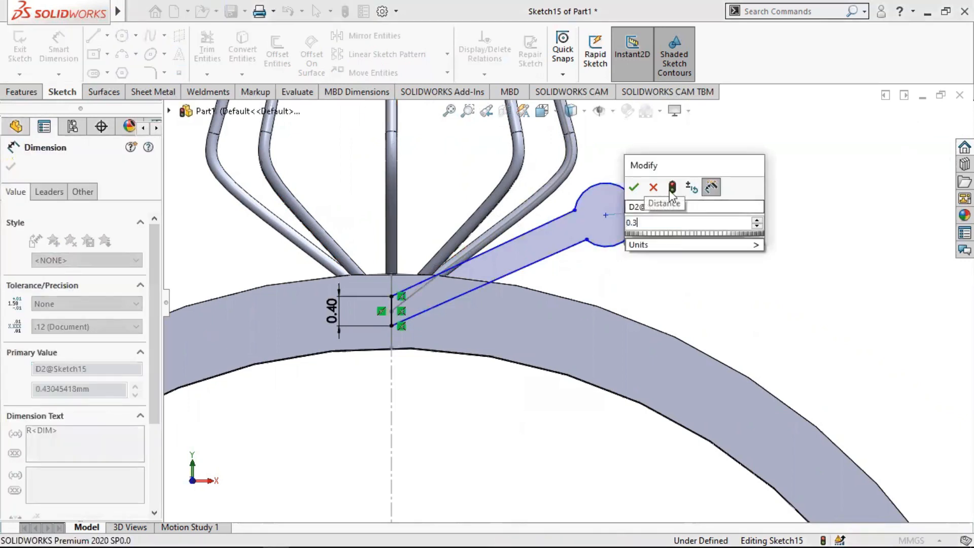
{"action": "left_click", "coordinate": [634, 189]}
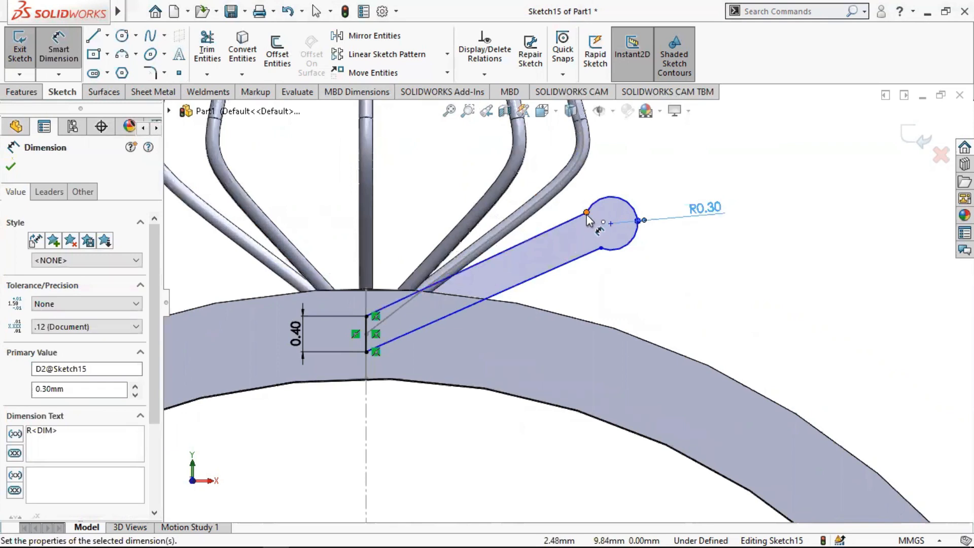
{"action": "left_click", "coordinate": [587, 213]}
{"action": "left_click", "coordinate": [495, 255]}
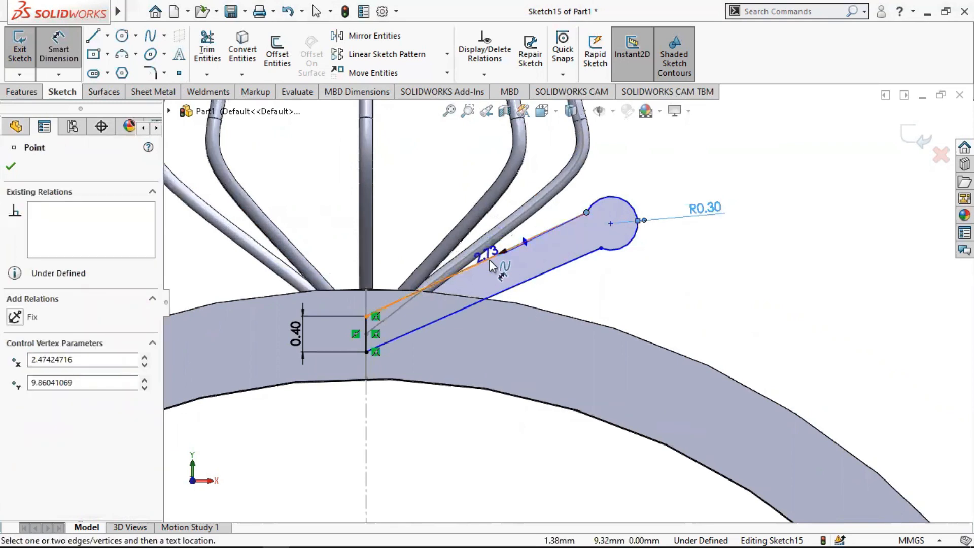
{"action": "key", "text": "Escape"}
Bow the upper spline upward by reshaping it with its tangent handles at both ends.
{"action": "left_click", "coordinate": [502, 253]}
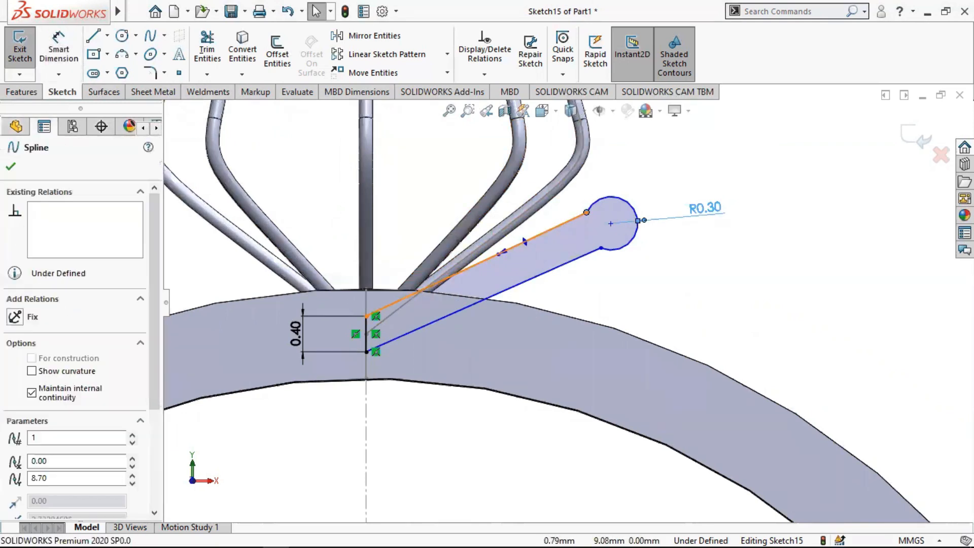
{"action": "left_click_drag", "start_coordinate": [429, 282], "coordinate": [453, 252]}
{"action": "left_click_drag", "start_coordinate": [529, 242], "coordinate": [518, 229]}
{"action": "left_click_drag", "start_coordinate": [451, 252], "coordinate": [420, 263]}
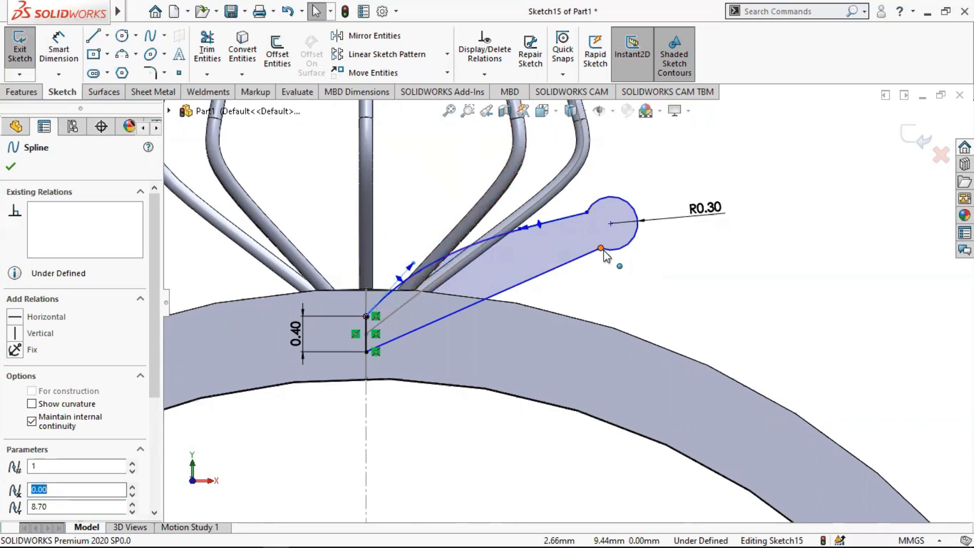
Reshape the lower spline with its tangent handles to follow the upper curve, and shift its outer endpoint slightly inward.
{"action": "left_click", "coordinate": [532, 278]}
{"action": "left_click_drag", "start_coordinate": [504, 289], "coordinate": [521, 253]}
{"action": "left_click_drag", "start_coordinate": [436, 297], "coordinate": [445, 307]}
{"action": "scroll", "coordinate": [513, 318], "scroll_direction": "up", "scroll_amount": 1}
{"action": "left_click_drag", "start_coordinate": [595, 257], "coordinate": [586, 256]}
{"action": "scroll", "coordinate": [687, 289], "scroll_direction": "up", "scroll_amount": 1}
{"action": "mouse_move", "coordinate": [592, 297]}
{"action": "middle_mouse_down"}
{"action": "mouse_move", "coordinate": [580, 311]}
{"action": "mouse_move", "coordinate": [574, 264]}
{"action": "mouse_move", "coordinate": [612, 247]}
{"action": "middle_mouse_up"}
{"action": "scroll", "coordinate": [579, 285], "scroll_direction": "up", "scroll_amount": 3}
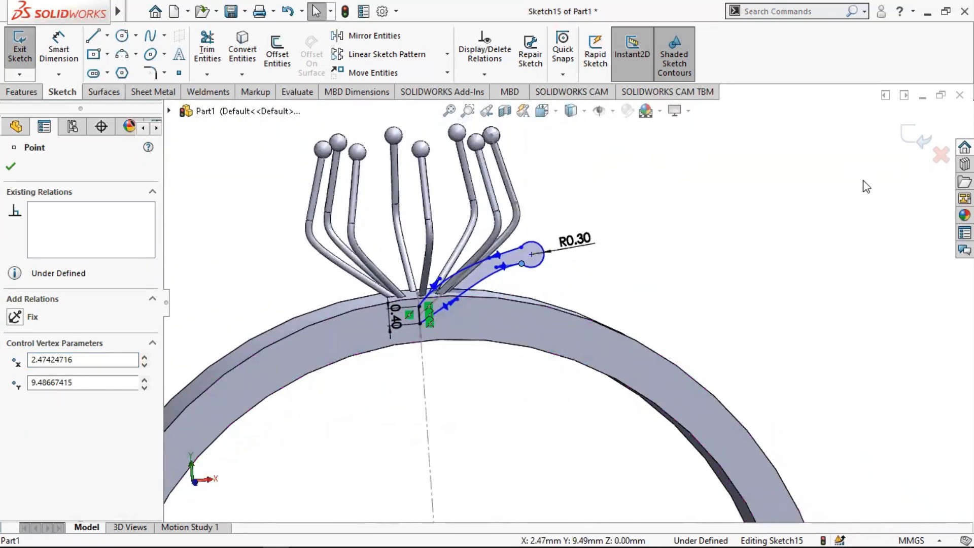
Dimension the distance from the vertical centreline to the arc's centre as 2.5 mm.
{"action": "left_click", "coordinate": [68, 63]}
{"action": "left_click", "coordinate": [424, 367]}
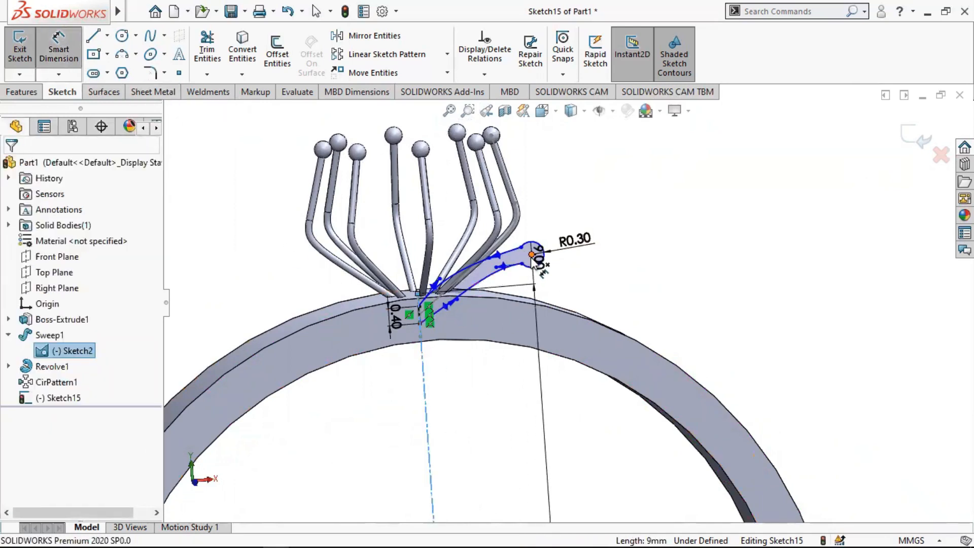
{"action": "left_click", "coordinate": [531, 254]}
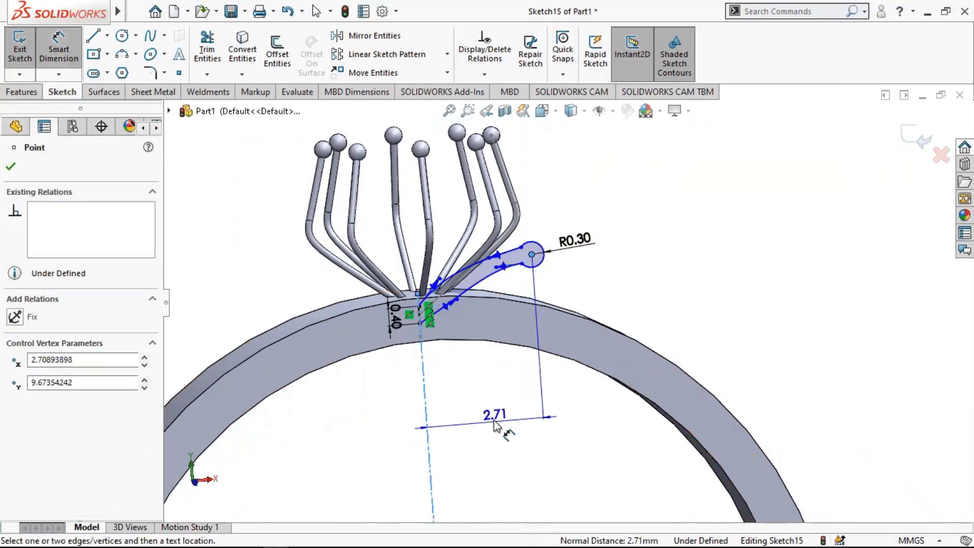
{"action": "left_click", "coordinate": [495, 419]}
{"action": "type", "text": "2.5"}
{"action": "key", "text": "Return"}
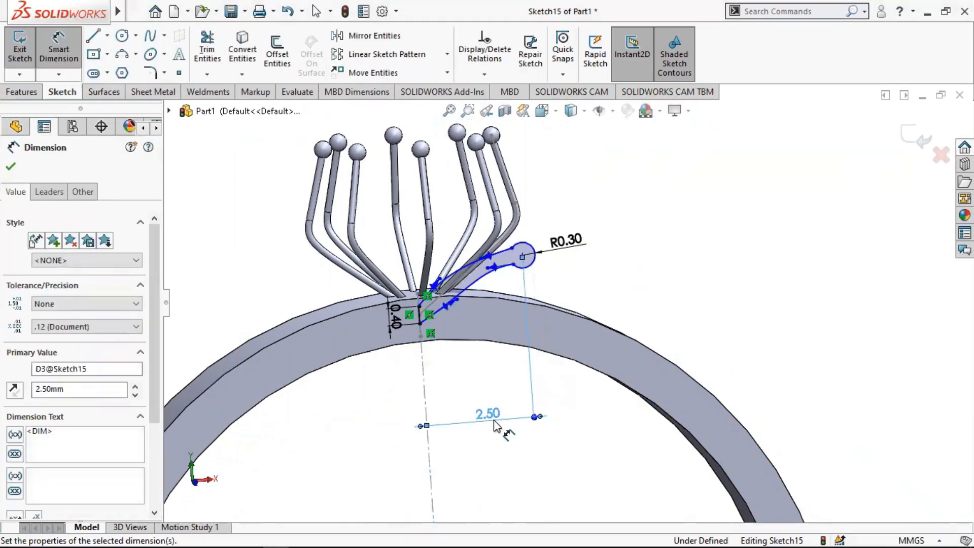
{"action": "left_click", "coordinate": [685, 231]}
{"action": "middle_click_drag", "start_coordinate": [686, 231], "coordinate": [665, 221]}
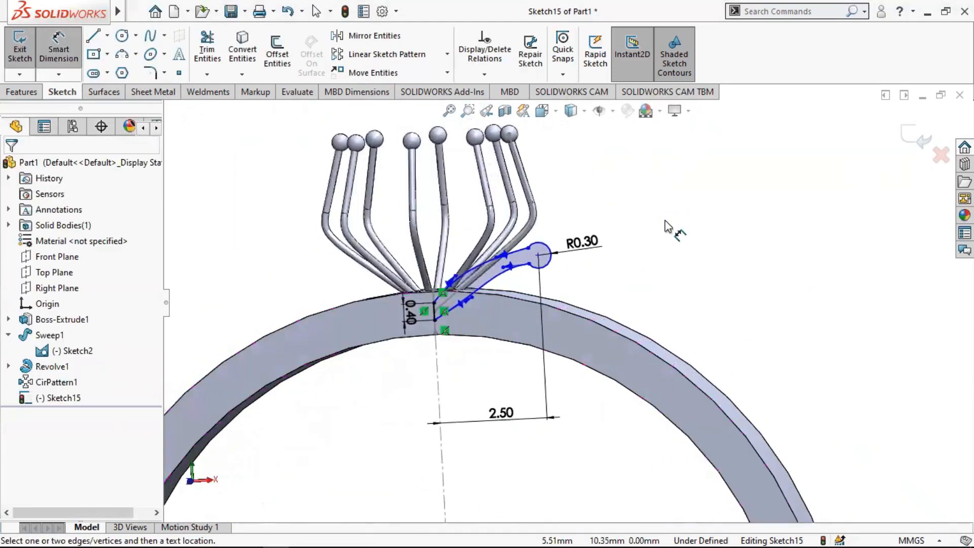
Revolve the closed profile 360 degrees around the vertical centreline, merging the result with the ring.
{"action": "left_click", "coordinate": [40, 93]}
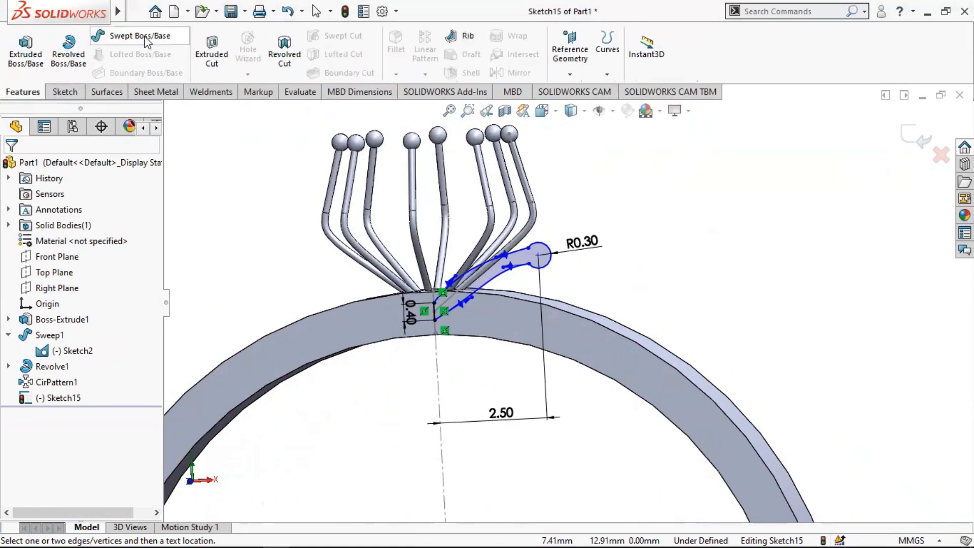
{"action": "left_click", "coordinate": [69, 48]}
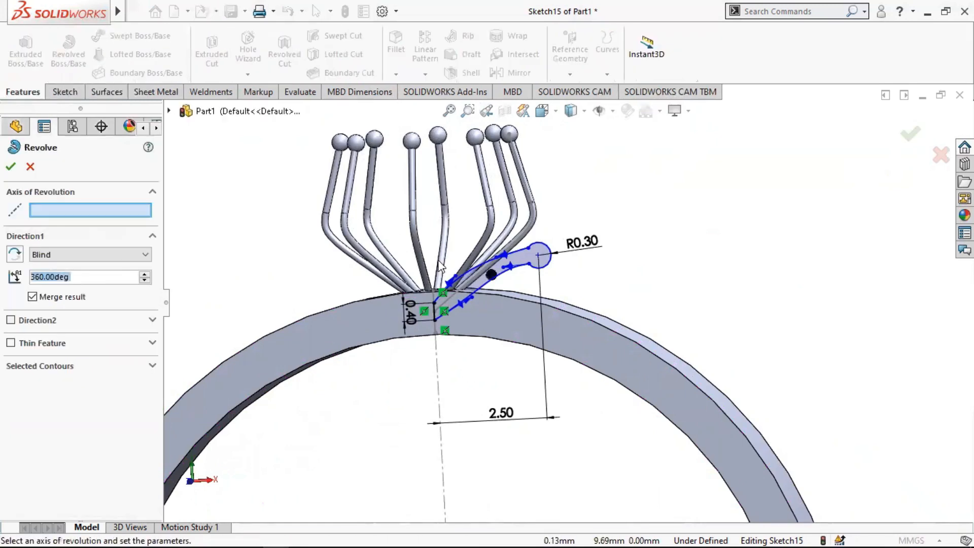
{"action": "left_click", "coordinate": [435, 362]}
{"action": "mouse_move", "coordinate": [461, 349]}
{"action": "middle_mouse_down"}
{"action": "mouse_move", "coordinate": [594, 261]}
{"action": "mouse_move", "coordinate": [559, 255]}
{"action": "mouse_move", "coordinate": [578, 283]}
{"action": "mouse_move", "coordinate": [563, 243]}
{"action": "mouse_move", "coordinate": [637, 272]}
{"action": "mouse_move", "coordinate": [641, 286]}
{"action": "mouse_move", "coordinate": [507, 259]}
{"action": "mouse_move", "coordinate": [418, 282]}
{"action": "middle_mouse_up"}
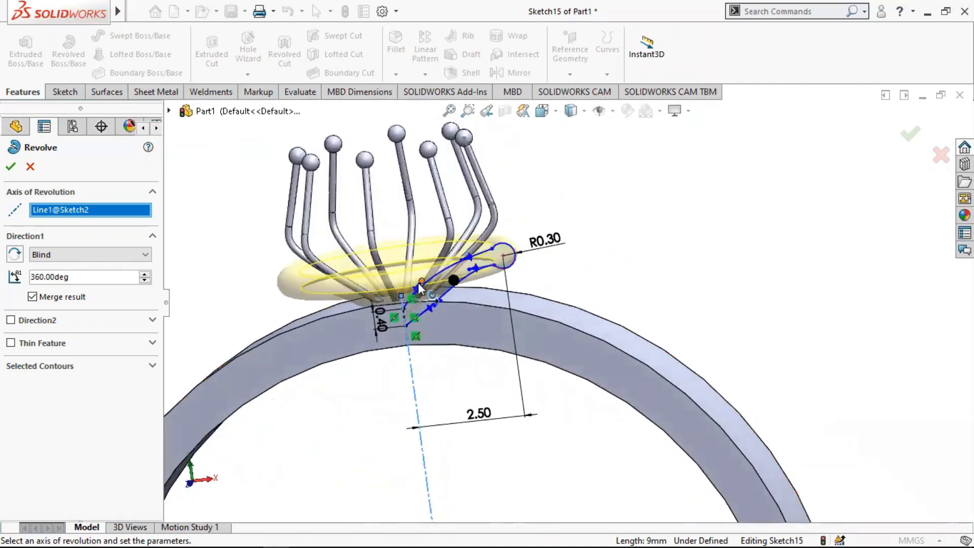
{"action": "scroll", "coordinate": [382, 285], "scroll_direction": "down", "scroll_amount": 4}
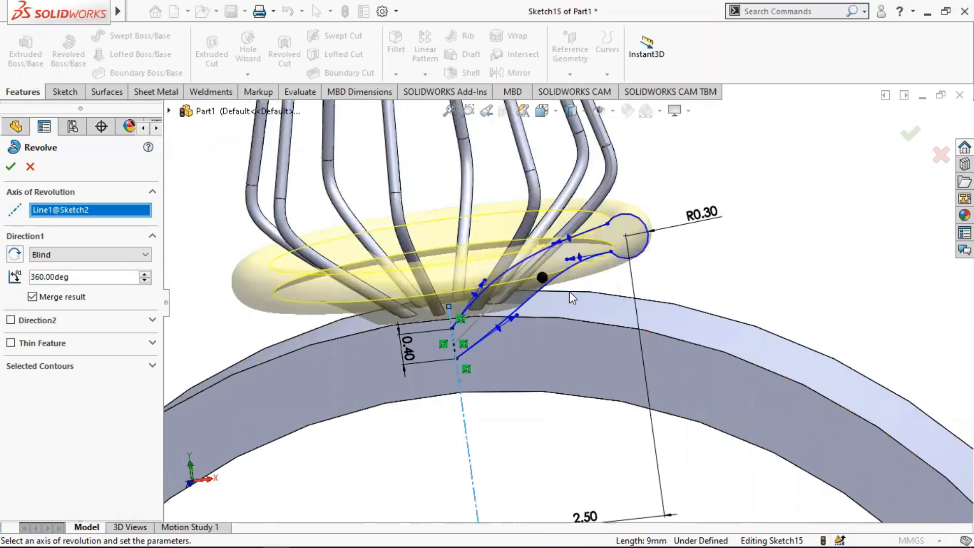
{"action": "left_click", "coordinate": [14, 167]}
{"action": "scroll", "coordinate": [488, 333], "scroll_direction": "up", "scroll_amount": 5}
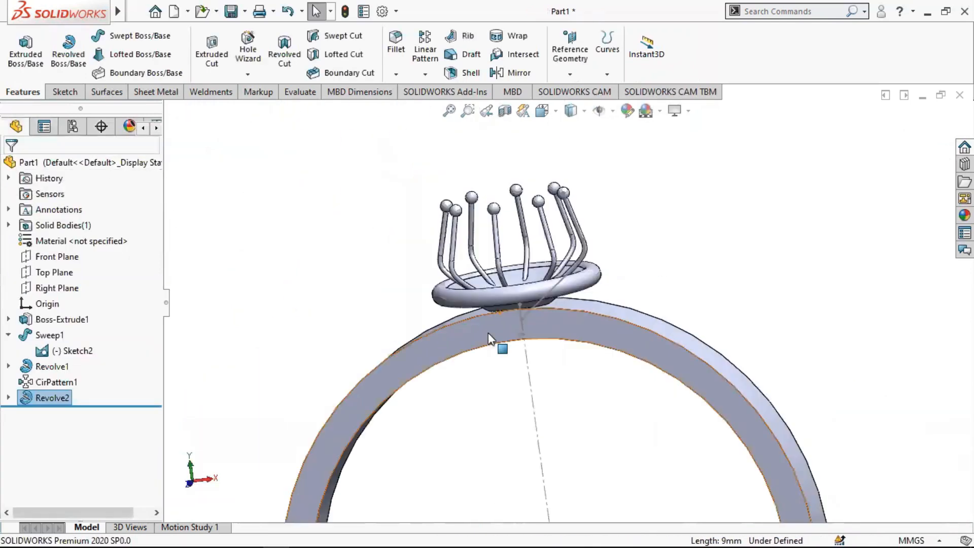
{"action": "scroll", "coordinate": [489, 333], "scroll_direction": "up", "scroll_amount": 2}
{"action": "middle_click_drag", "start_coordinate": [587, 321], "coordinate": [574, 274]}
Reopen the sketch of the revolved dish and set the distance from the centreline to the arc's centre to 2 mm.
{"action": "left_click", "coordinate": [9, 398]}
{"action": "right_click", "coordinate": [78, 414]}
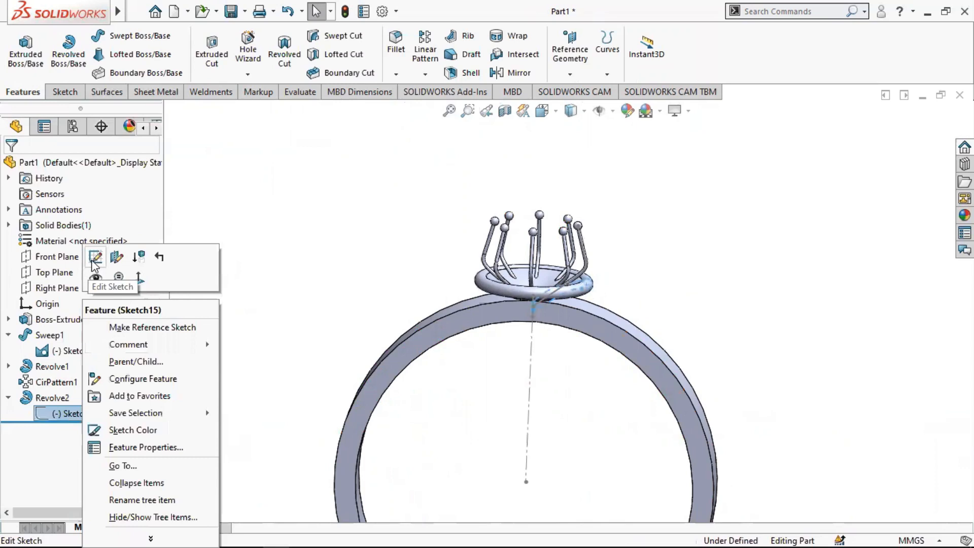
{"action": "left_click", "coordinate": [95, 257]}
{"action": "scroll", "coordinate": [471, 317], "scroll_direction": "down", "scroll_amount": 3}
{"action": "double_click", "coordinate": [606, 483]}
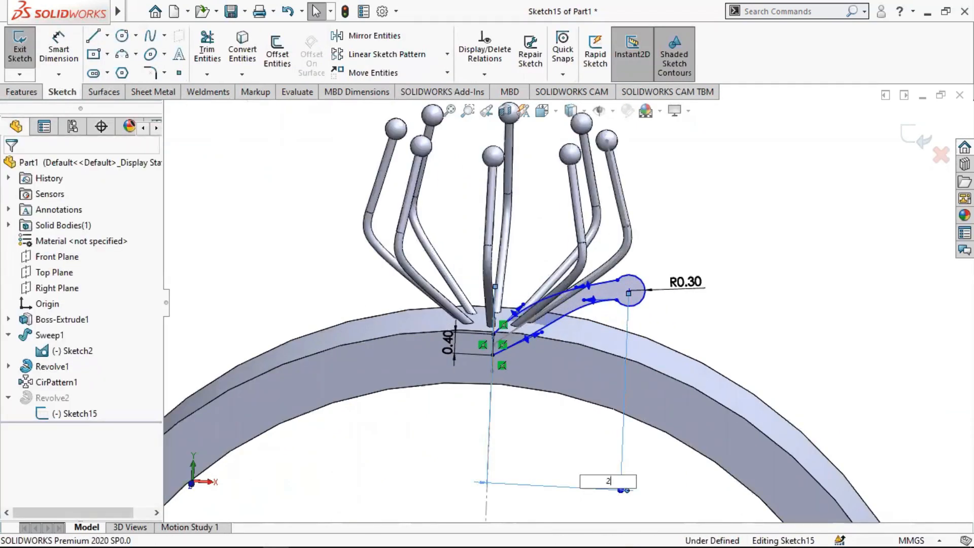
{"action": "key", "text": "Return"}
Edit the arc's radius dimension, move the rounded end lower toward the band, and exit the sketch to rebuild the revolve.
{"action": "left_click", "coordinate": [733, 262]}
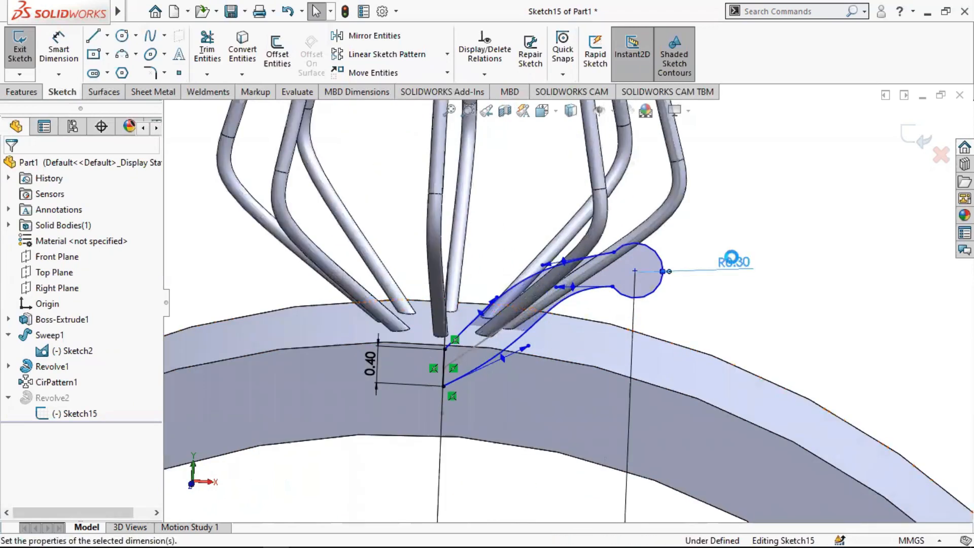
{"action": "key", "text": "Return"}
{"action": "mouse_move", "coordinate": [734, 263]}
{"action": "middle_mouse_down"}
{"action": "mouse_move", "coordinate": [520, 325]}
{"action": "mouse_move", "coordinate": [590, 304]}
{"action": "mouse_move", "coordinate": [538, 295]}
{"action": "middle_mouse_up"}
{"action": "scroll", "coordinate": [538, 295], "scroll_direction": "down", "scroll_amount": 2}
{"action": "left_click_drag", "start_coordinate": [731, 235], "coordinate": [732, 261]}
{"action": "scroll", "coordinate": [804, 315], "scroll_direction": "up", "scroll_amount": 3}
{"action": "middle_click_drag", "start_coordinate": [804, 314], "coordinate": [774, 321]}
{"action": "left_click", "coordinate": [925, 142]}
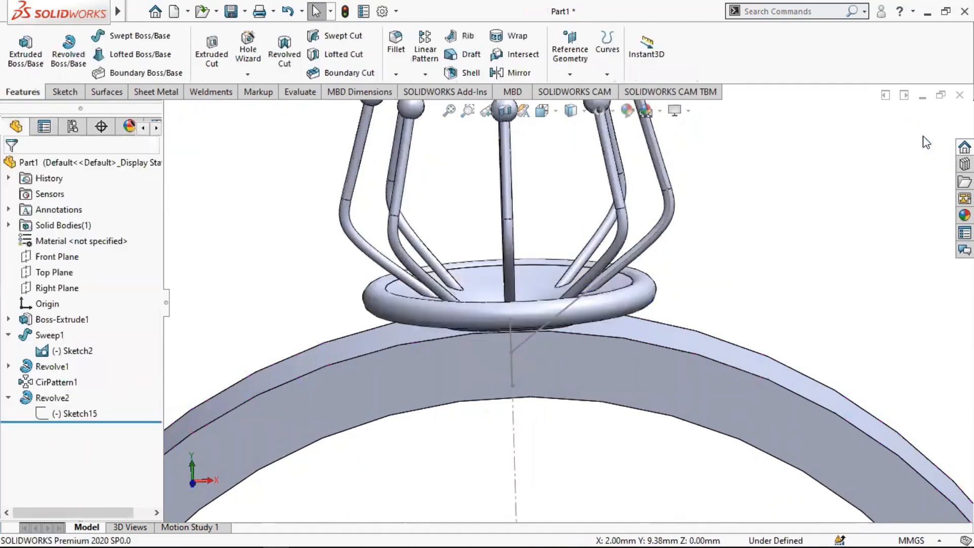
Orient the view normal to the Front Plane, with the whole ring in view.
{"action": "scroll", "coordinate": [675, 335], "scroll_direction": "up", "scroll_amount": 3}
{"action": "mouse_move", "coordinate": [675, 335]}
{"action": "middle_mouse_down"}
{"action": "mouse_move", "coordinate": [674, 283]}
{"action": "mouse_move", "coordinate": [762, 300]}
{"action": "mouse_move", "coordinate": [701, 274]}
{"action": "mouse_move", "coordinate": [659, 401]}
{"action": "mouse_move", "coordinate": [679, 318]}
{"action": "mouse_move", "coordinate": [560, 304]}
{"action": "middle_mouse_up"}
{"action": "scroll", "coordinate": [559, 304], "scroll_direction": "up", "scroll_amount": 3}
{"action": "scroll", "coordinate": [632, 285], "scroll_direction": "up", "scroll_amount": 2}
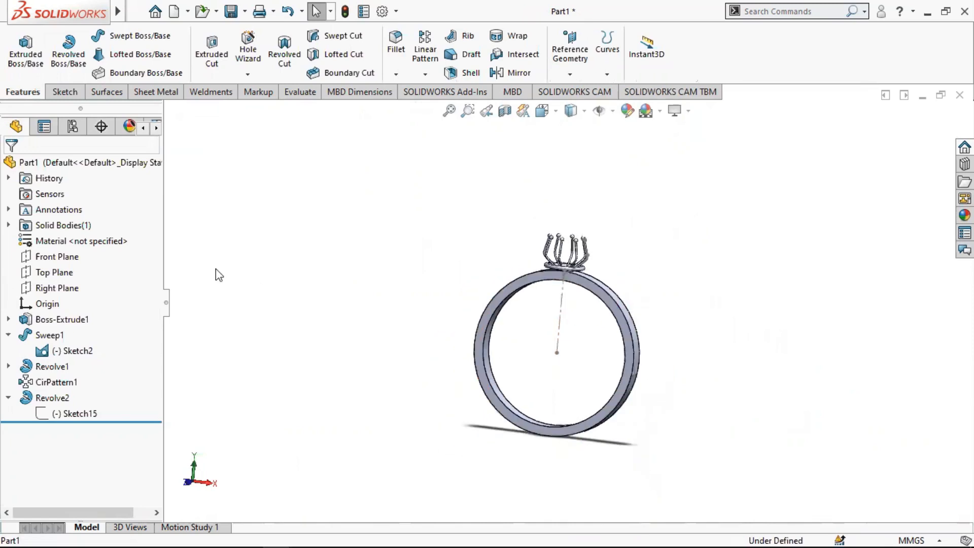
{"action": "right_click", "coordinate": [65, 257]}
{"action": "left_click", "coordinate": [144, 232]}
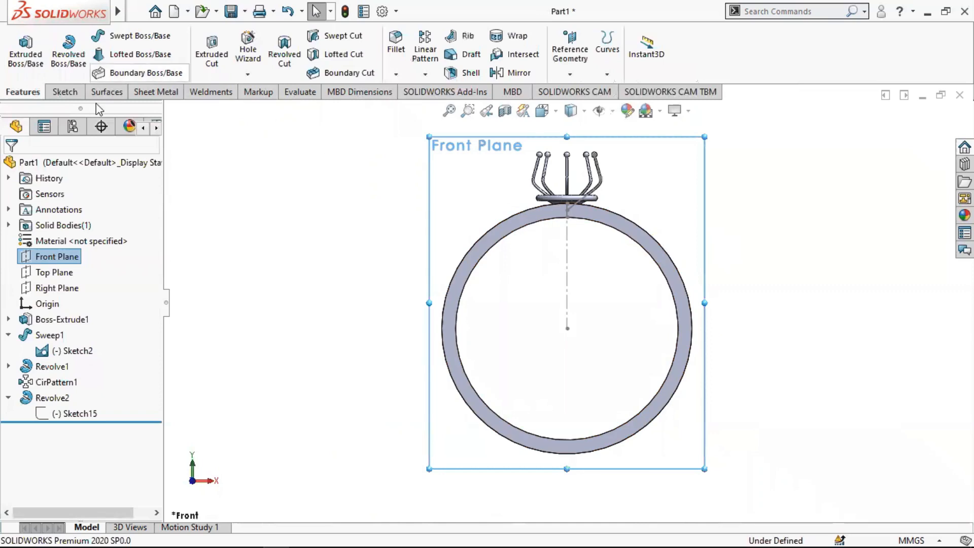
Sketch a slanted construction line about 9 mm long on the Front Plane, from the origin to the band's outer edge.
{"action": "right_click", "coordinate": [46, 262]}
{"action": "left_click", "coordinate": [58, 238]}
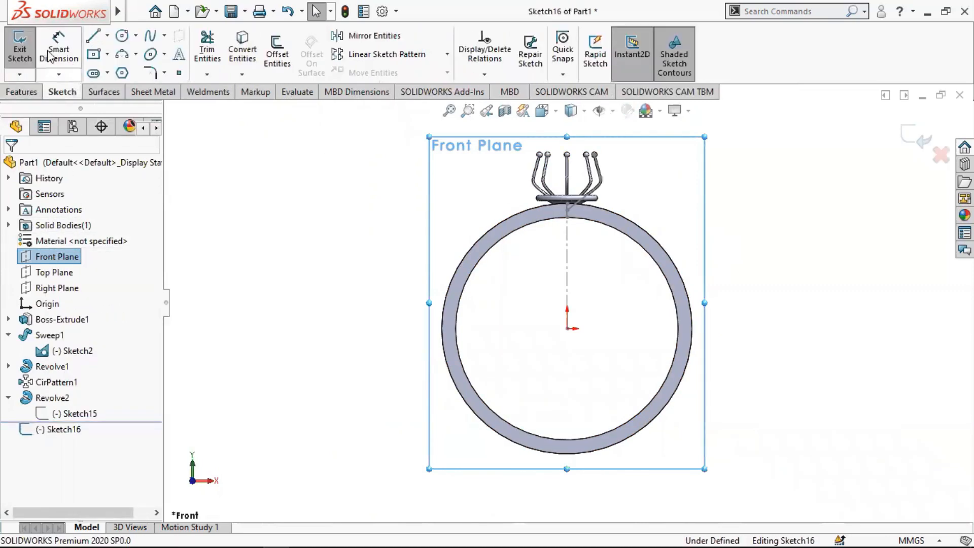
{"action": "left_click", "coordinate": [107, 35]}
{"action": "left_click", "coordinate": [137, 69]}
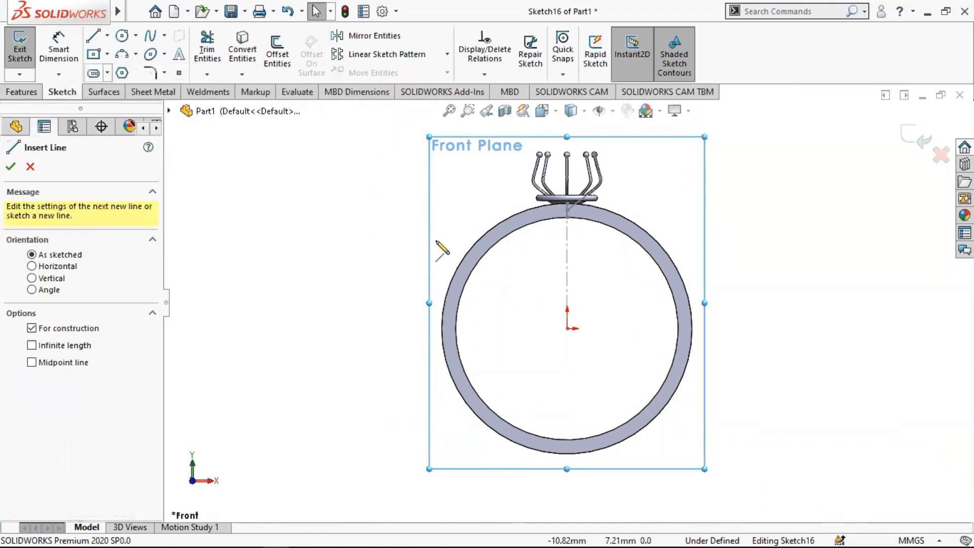
{"action": "left_click", "coordinate": [567, 330]}
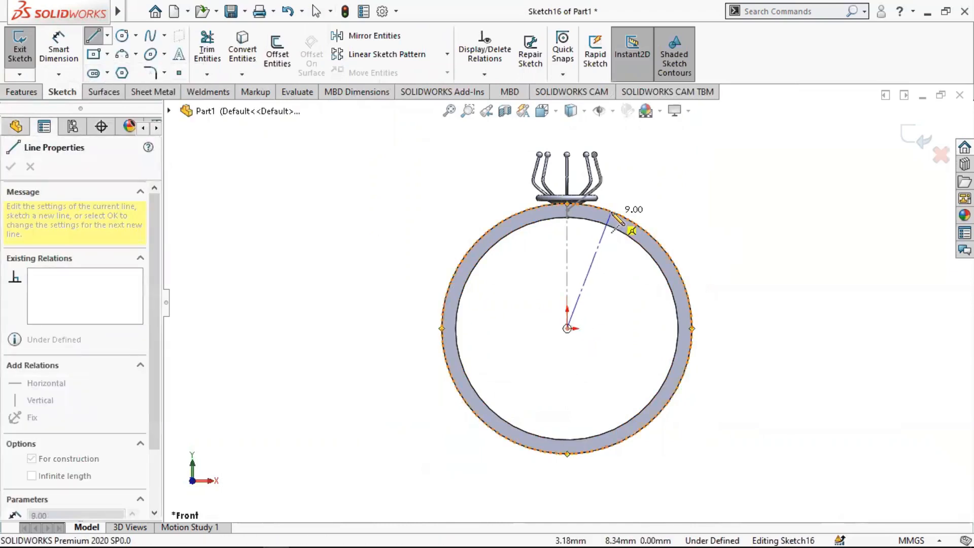
{"action": "left_click", "coordinate": [613, 213]}
Set the angle between the slanted construction line and the vertical centreline to 20 degrees, and exit the sketch.
{"action": "left_click", "coordinate": [58, 49]}
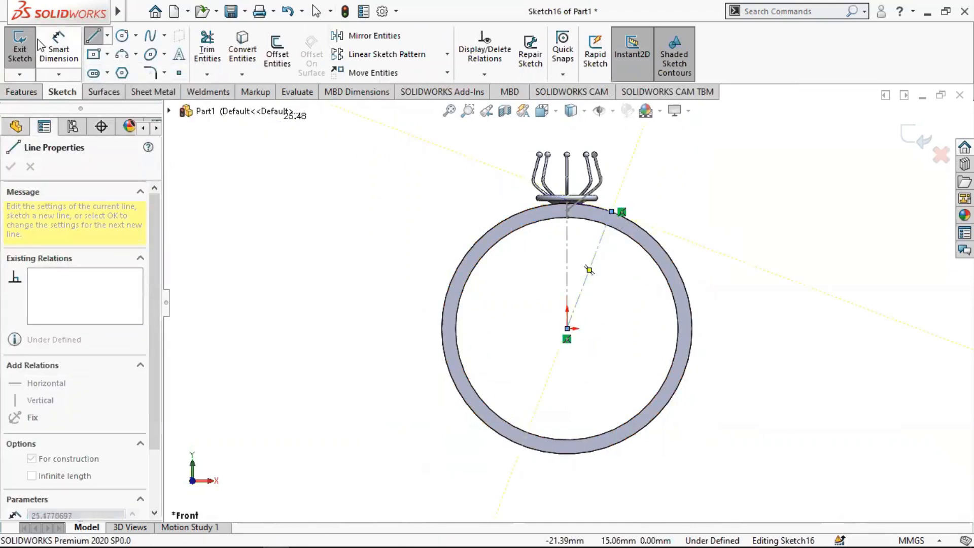
{"action": "left_click", "coordinate": [592, 267]}
{"action": "left_click", "coordinate": [568, 257]}
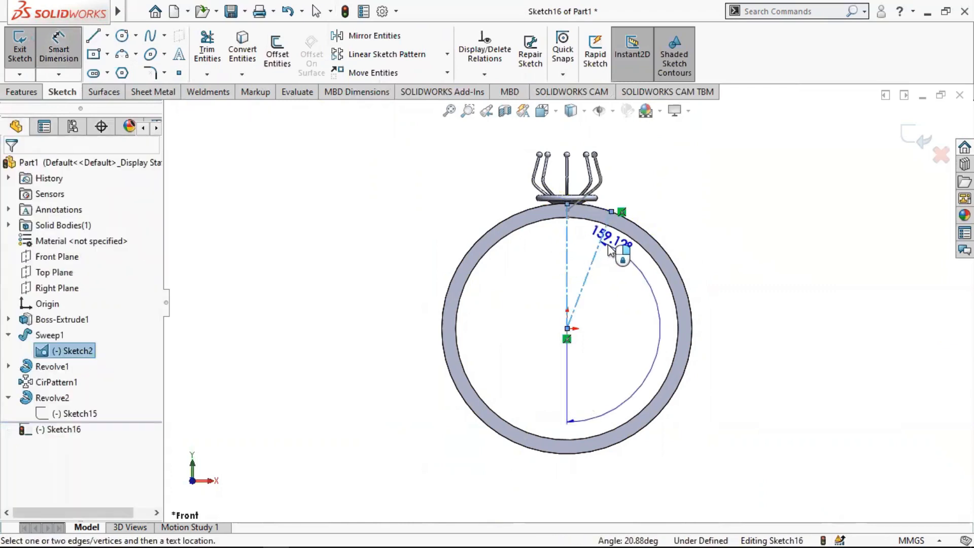
{"action": "left_click", "coordinate": [583, 256]}
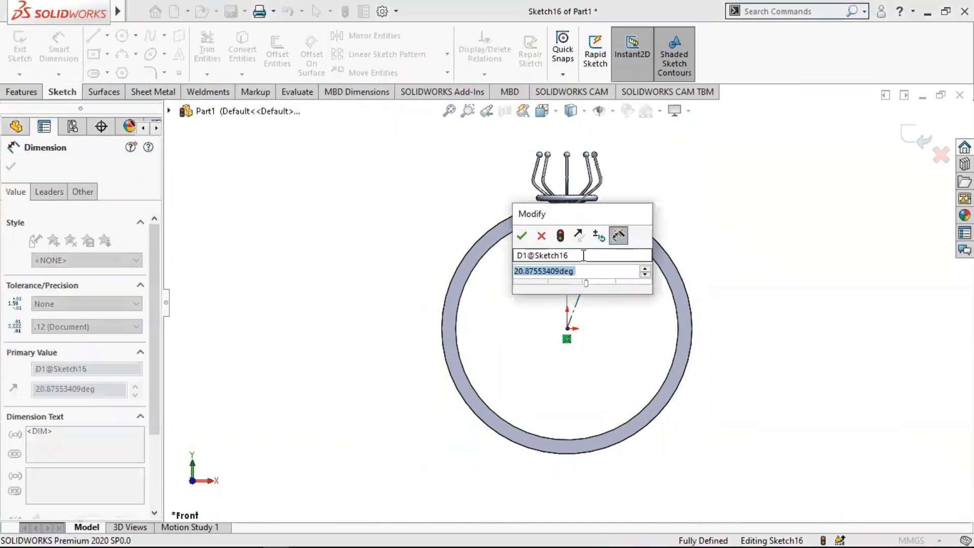
{"action": "type", "text": "20"}
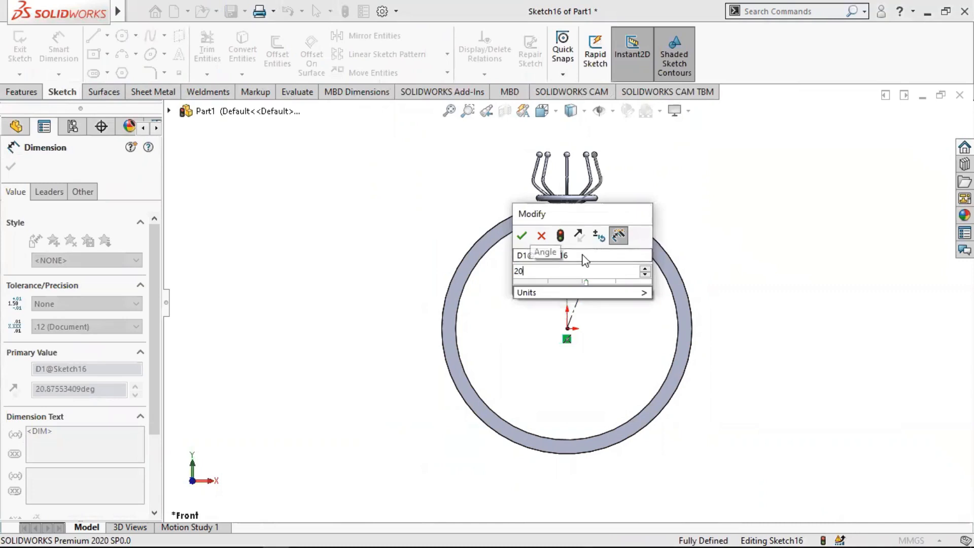
{"action": "key", "text": "Return"}
{"action": "scroll", "coordinate": [596, 238], "scroll_direction": "down", "scroll_amount": 5}
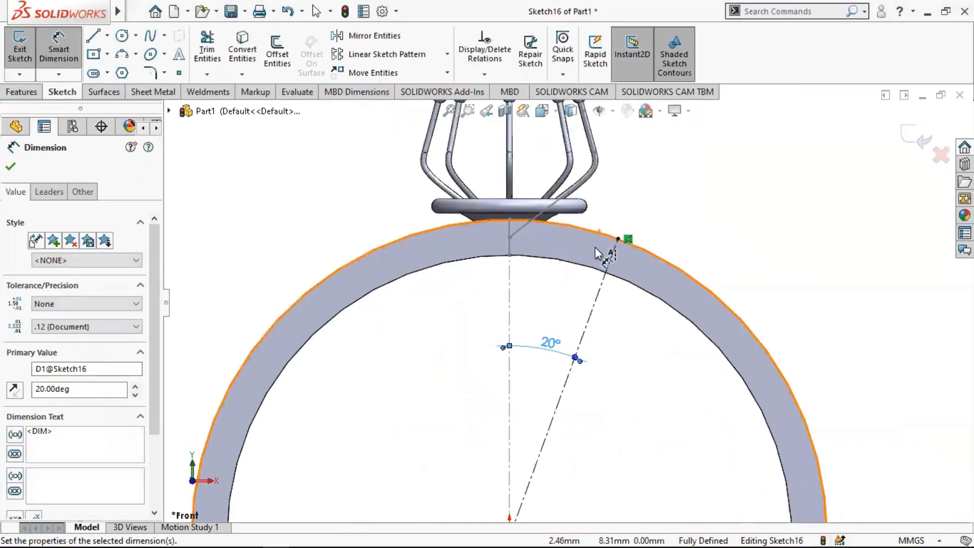
{"action": "scroll", "coordinate": [574, 309], "scroll_direction": "down", "scroll_amount": 4}
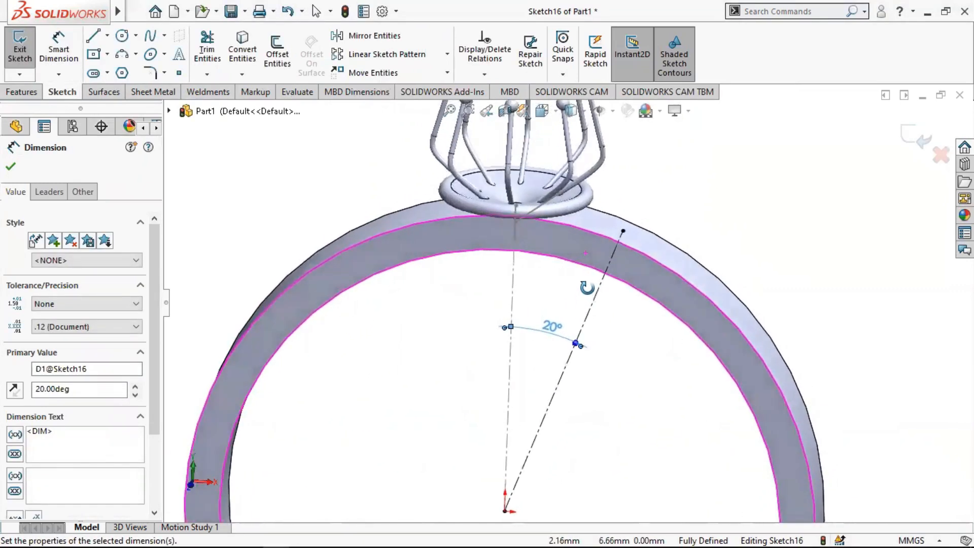
{"action": "scroll", "coordinate": [579, 314], "scroll_direction": "up", "scroll_amount": 5}
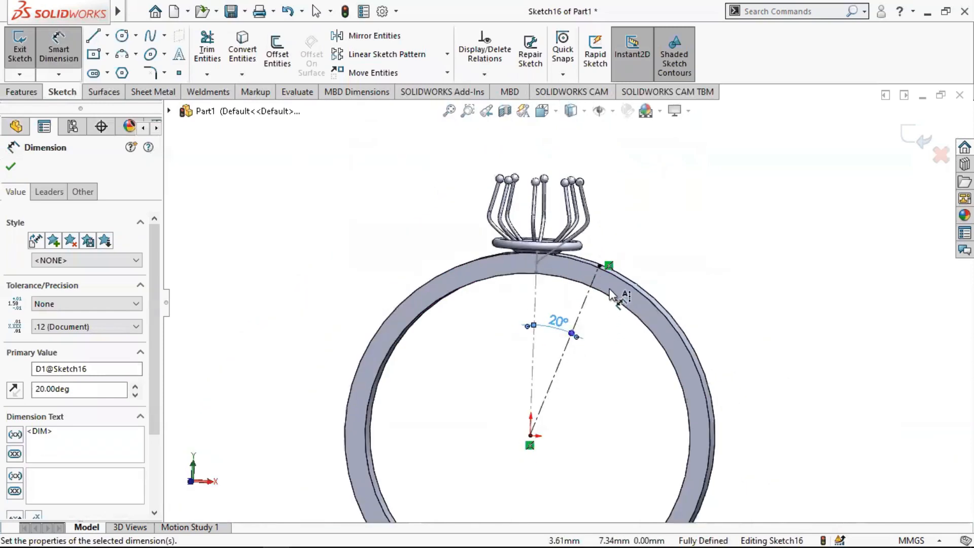
{"action": "middle_click_drag", "start_coordinate": [624, 320], "coordinate": [607, 359]}
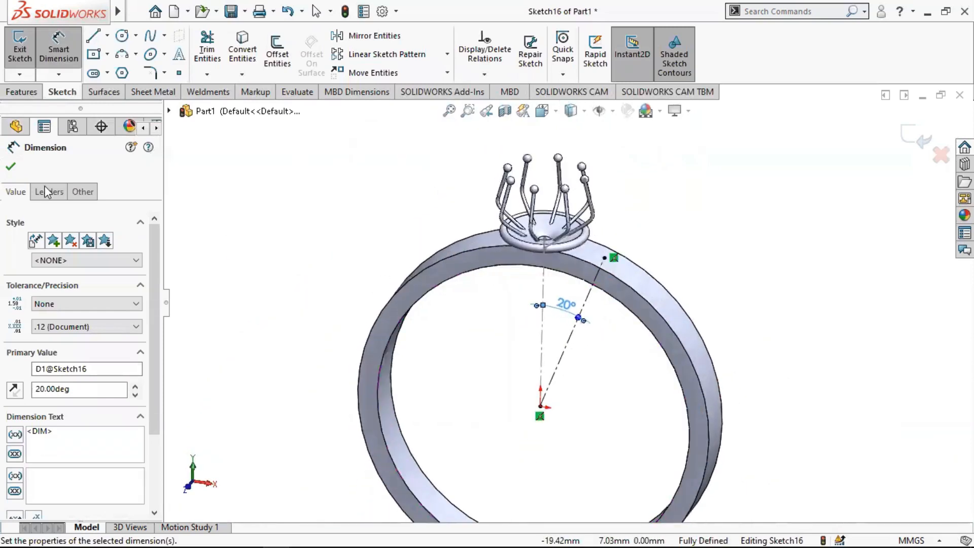
{"action": "left_click", "coordinate": [11, 167]}
{"action": "left_click", "coordinate": [917, 143]}
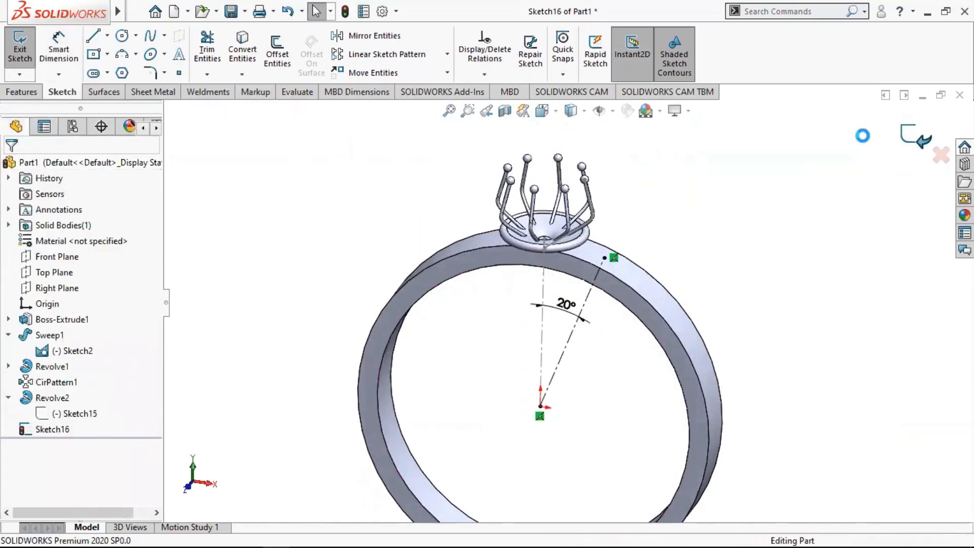
Create a reference plane through the slanted line's outer endpoint, tangent to the band's outer face.
{"action": "left_click", "coordinate": [570, 75]}
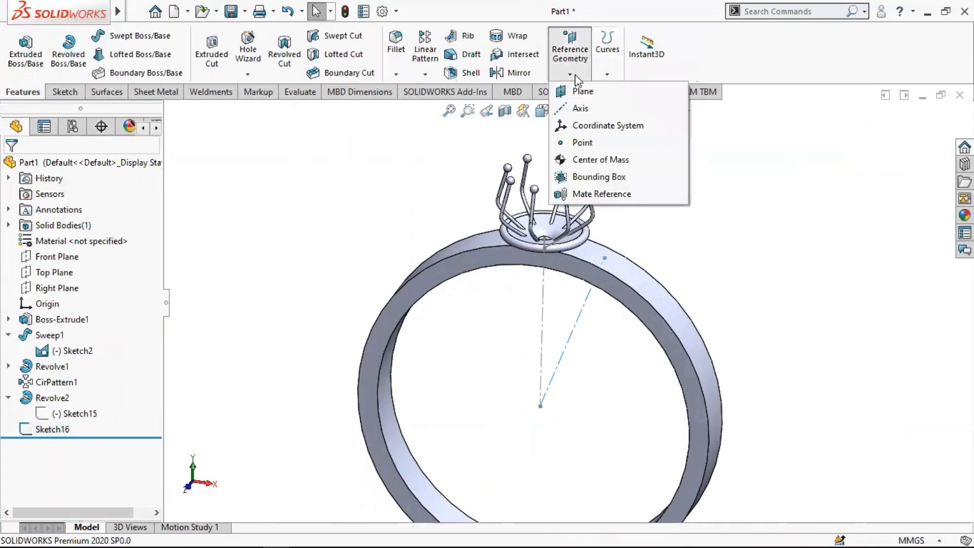
{"action": "left_click", "coordinate": [583, 91]}
{"action": "left_click", "coordinate": [607, 259]}
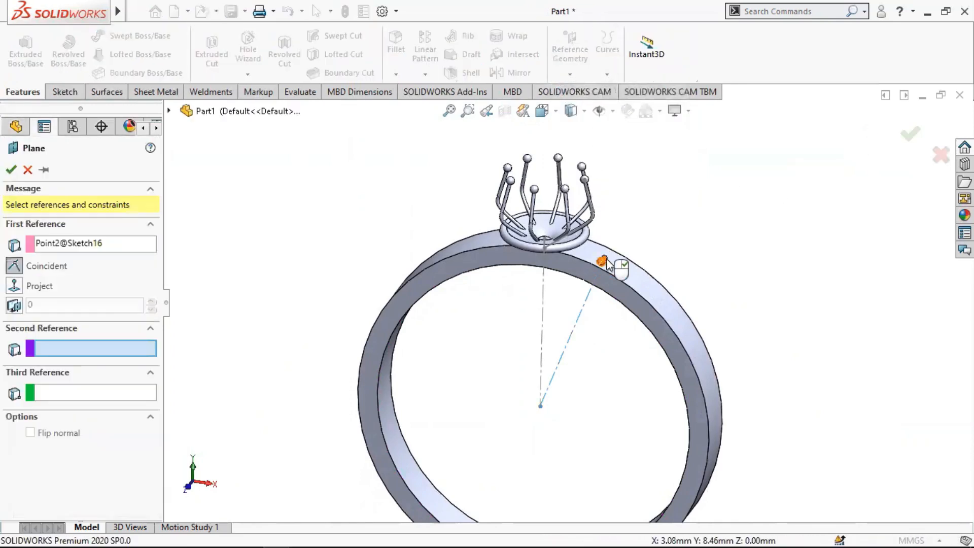
{"action": "left_click", "coordinate": [634, 278]}
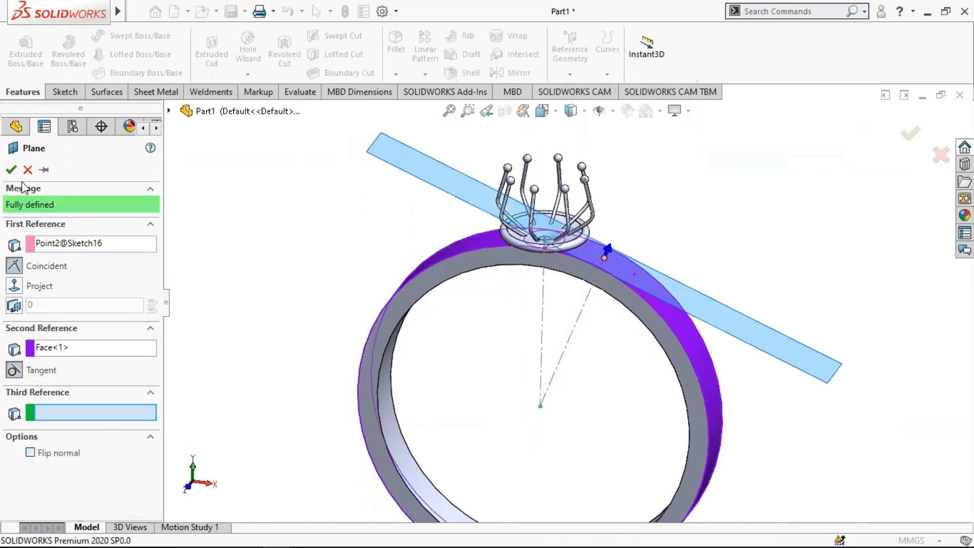
{"action": "left_click", "coordinate": [11, 170]}
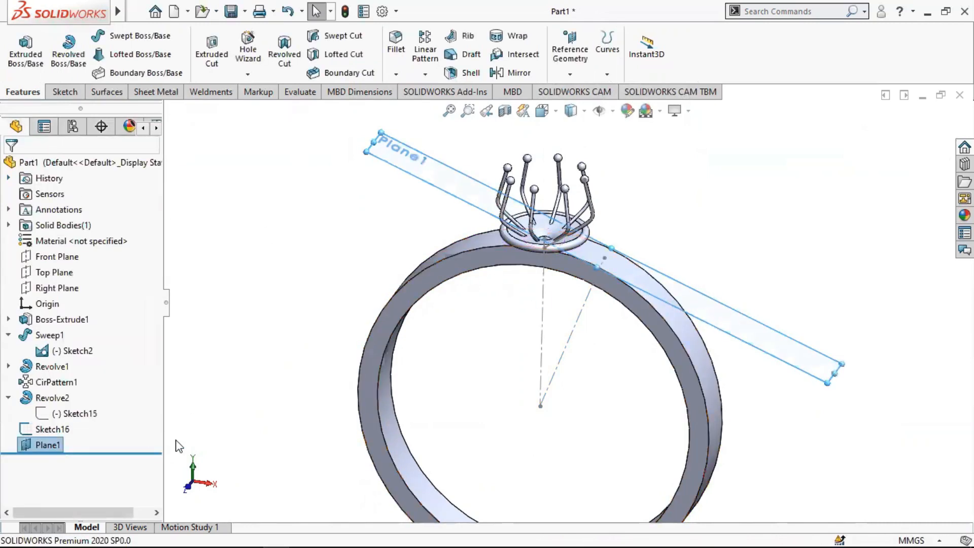
Start a sketch on the tangent plane and draw an 8-sided inscribed-circle polygon centred on its origin, about 1.67 mm across the inner circle.
{"action": "right_click", "coordinate": [44, 443]}
{"action": "left_click", "coordinate": [115, 215]}
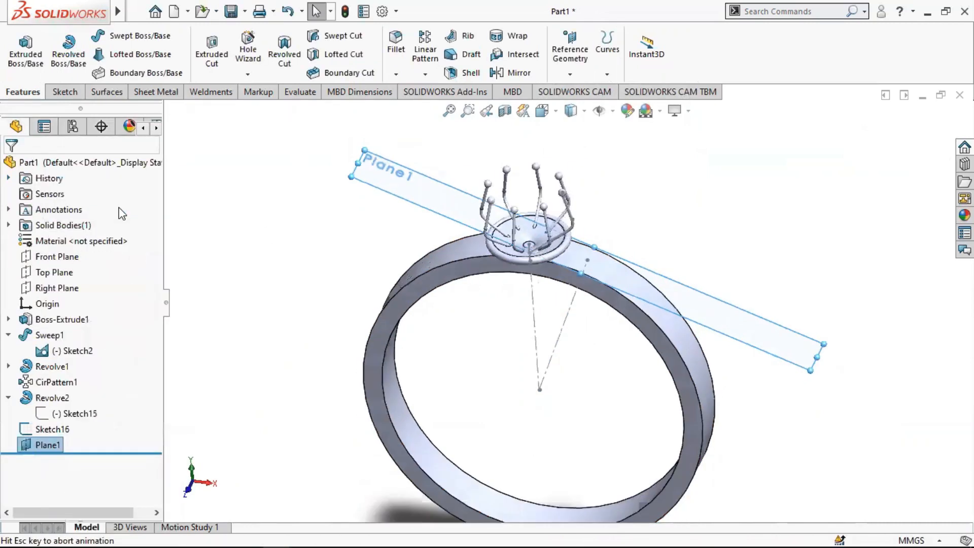
{"action": "right_click", "coordinate": [49, 445]}
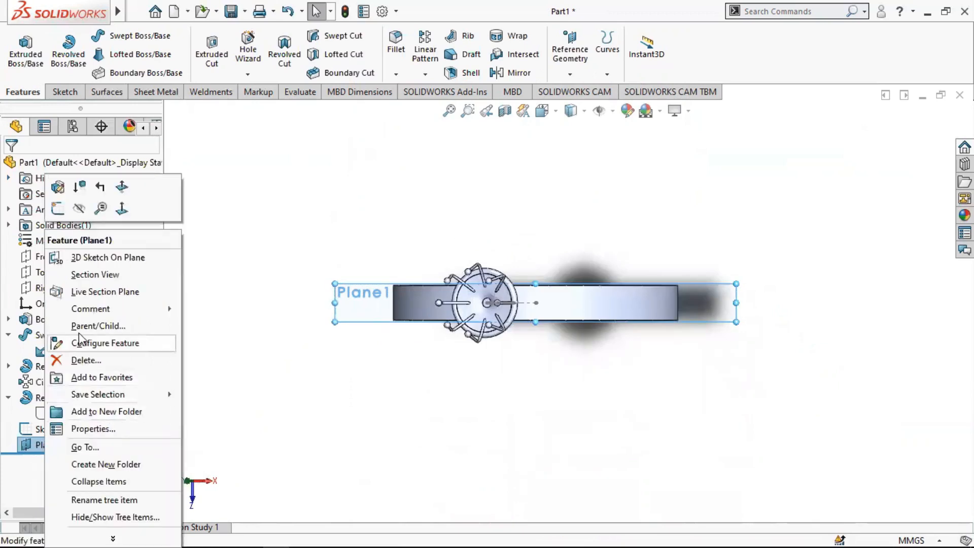
{"action": "left_click", "coordinate": [57, 208]}
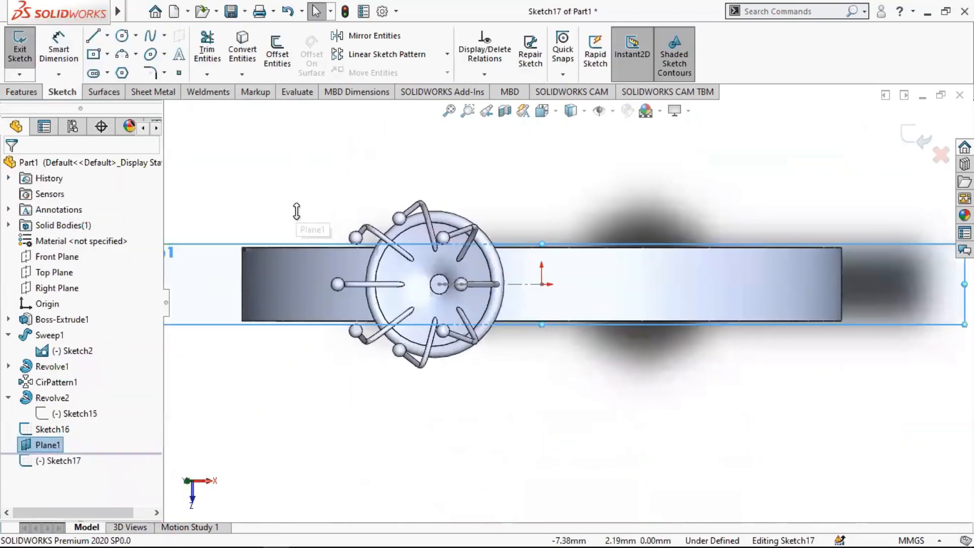
{"action": "left_click", "coordinate": [123, 73]}
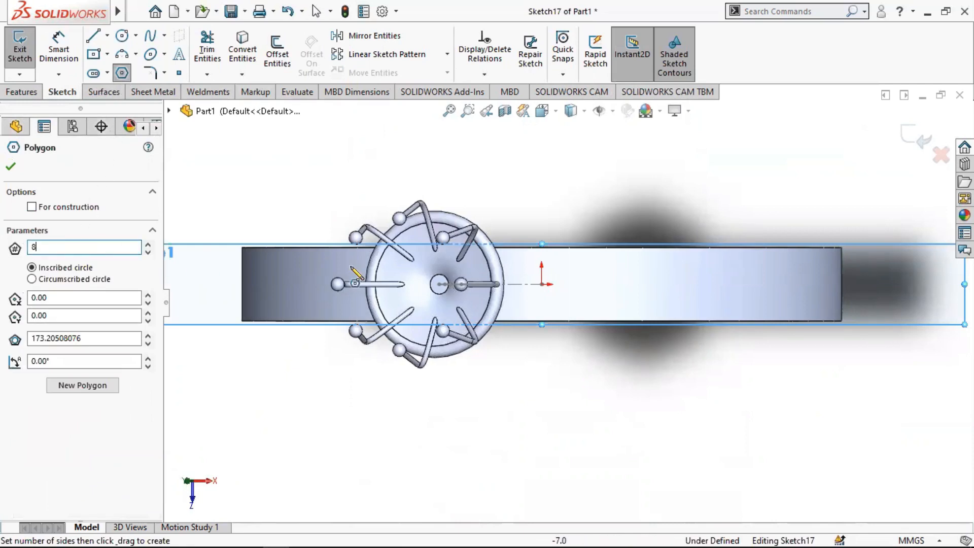
{"action": "left_click_drag", "start_coordinate": [541, 285], "coordinate": [573, 286]}
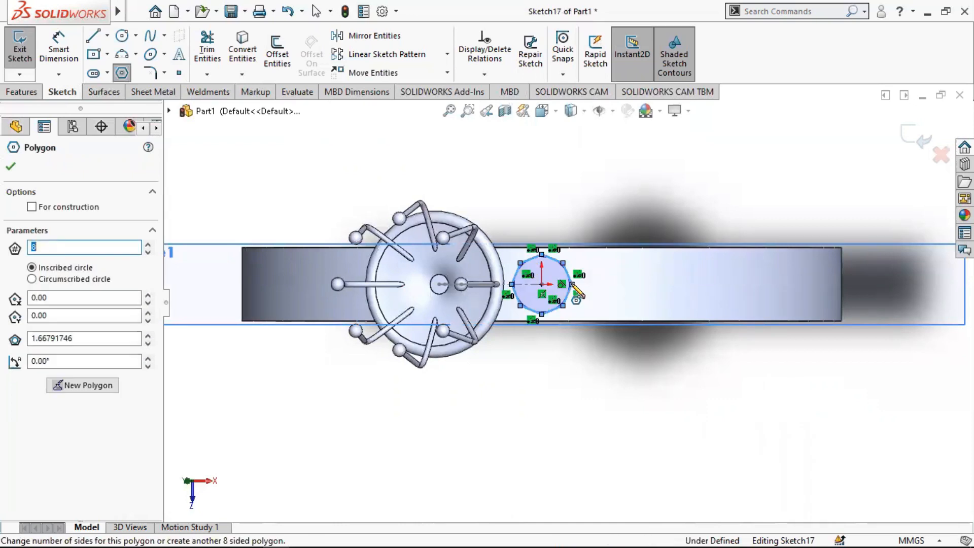
Set the diameter of the polygon's inscribed construction circle to 0.8 mm.
{"action": "left_click", "coordinate": [63, 60]}
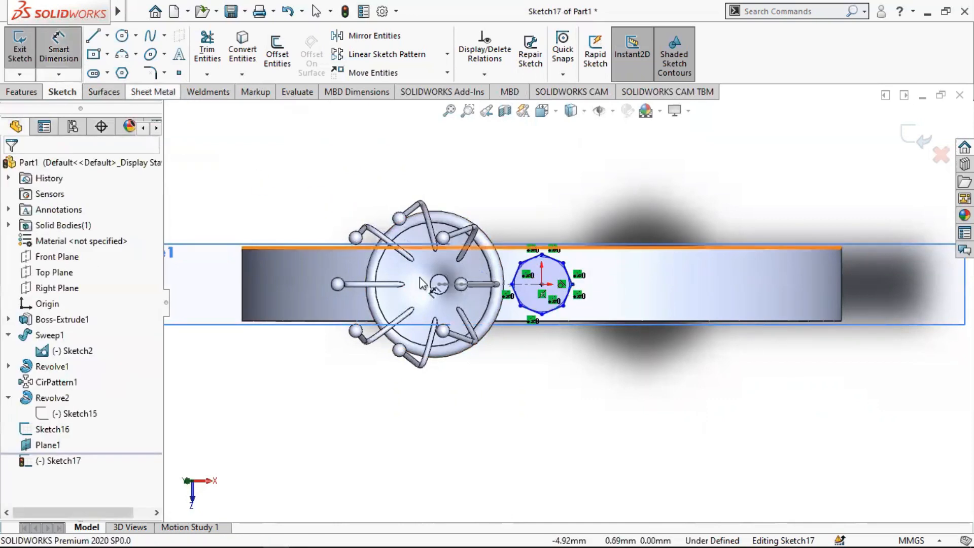
{"action": "scroll", "coordinate": [556, 286], "scroll_direction": "down", "scroll_amount": 4}
{"action": "left_click", "coordinate": [582, 259]}
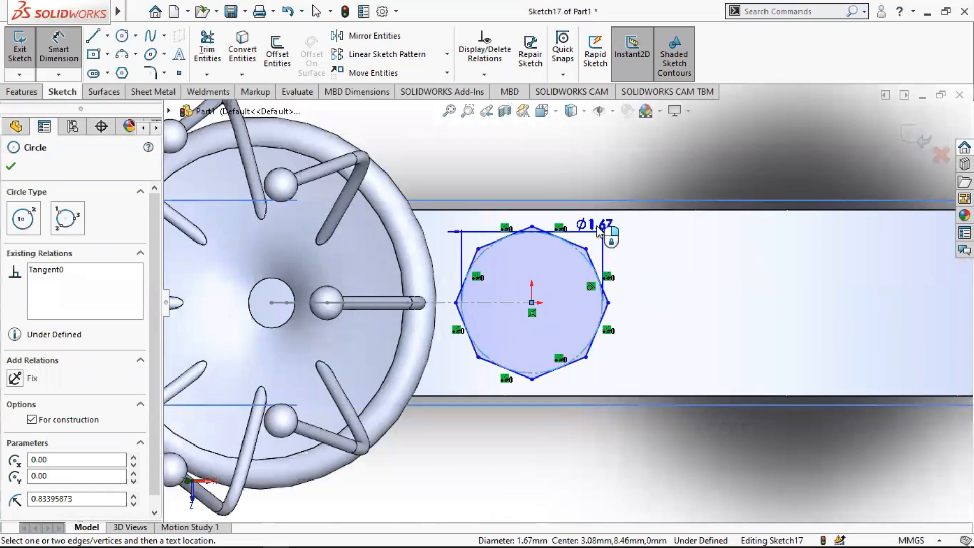
{"action": "left_click", "coordinate": [620, 164]}
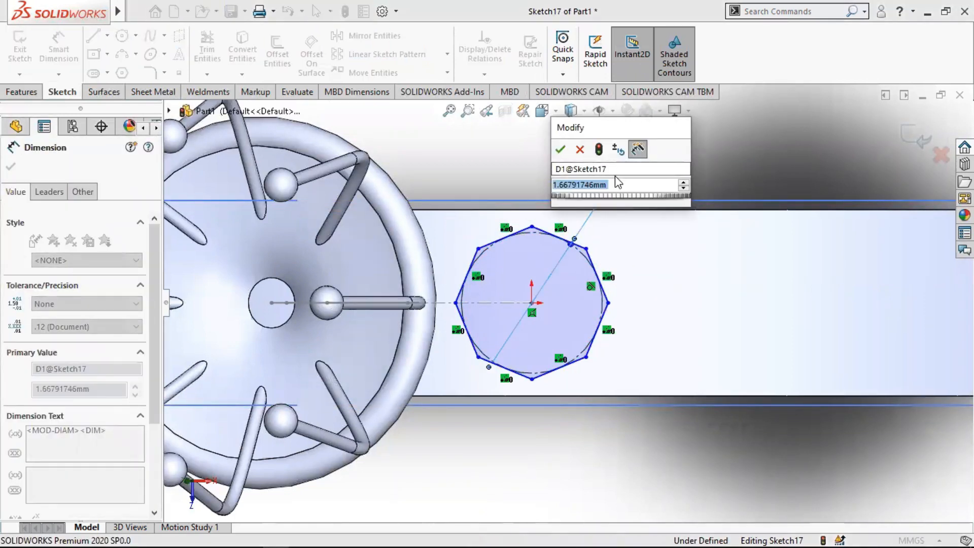
{"action": "type", "text": "0."}
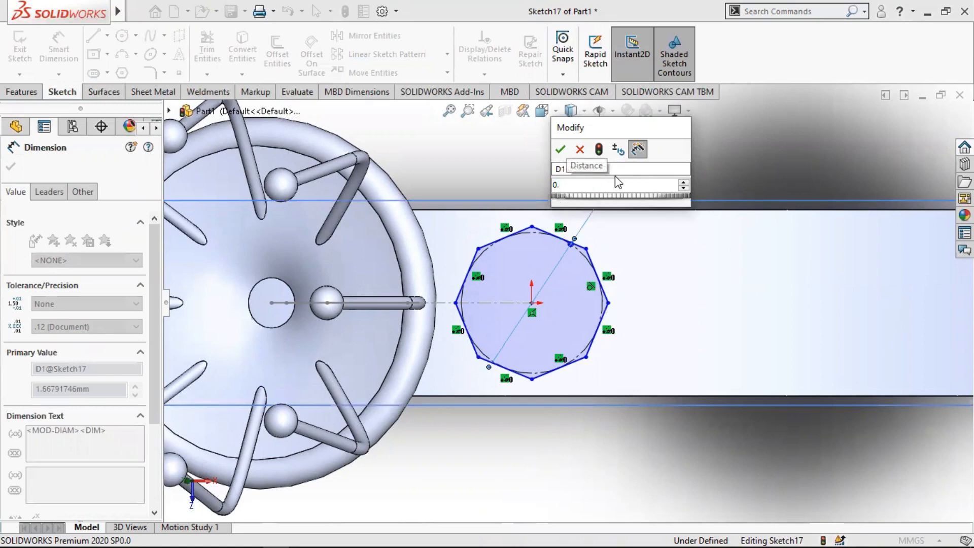
{"action": "type", "text": "8"}
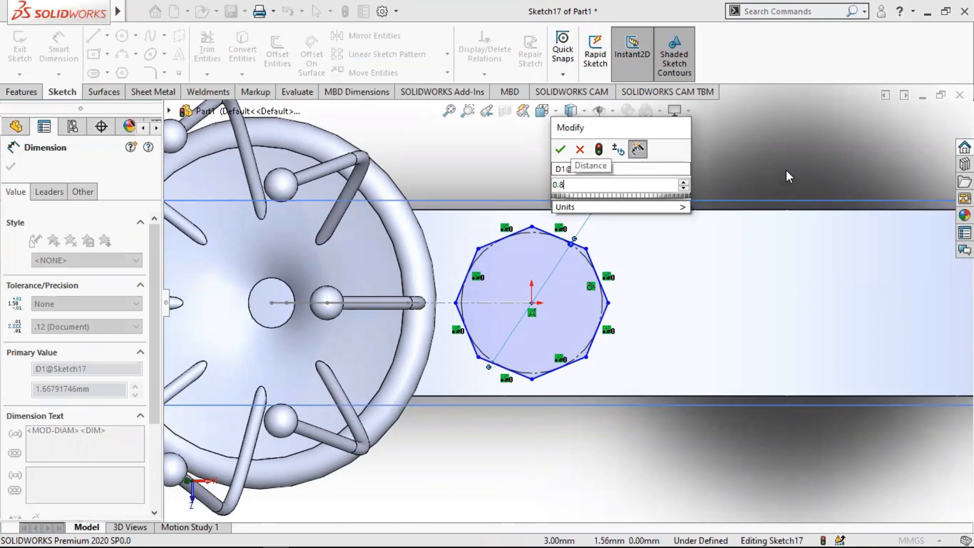
{"action": "left_click", "coordinate": [560, 150]}
{"action": "mouse_move", "coordinate": [591, 219]}
{"action": "middle_mouse_down"}
{"action": "mouse_move", "coordinate": [583, 322]}
{"action": "mouse_move", "coordinate": [601, 344]}
{"action": "mouse_move", "coordinate": [611, 276]}
{"action": "mouse_move", "coordinate": [600, 231]}
{"action": "mouse_move", "coordinate": [600, 316]}
{"action": "mouse_move", "coordinate": [592, 254]}
{"action": "mouse_move", "coordinate": [574, 304]}
{"action": "middle_mouse_up"}
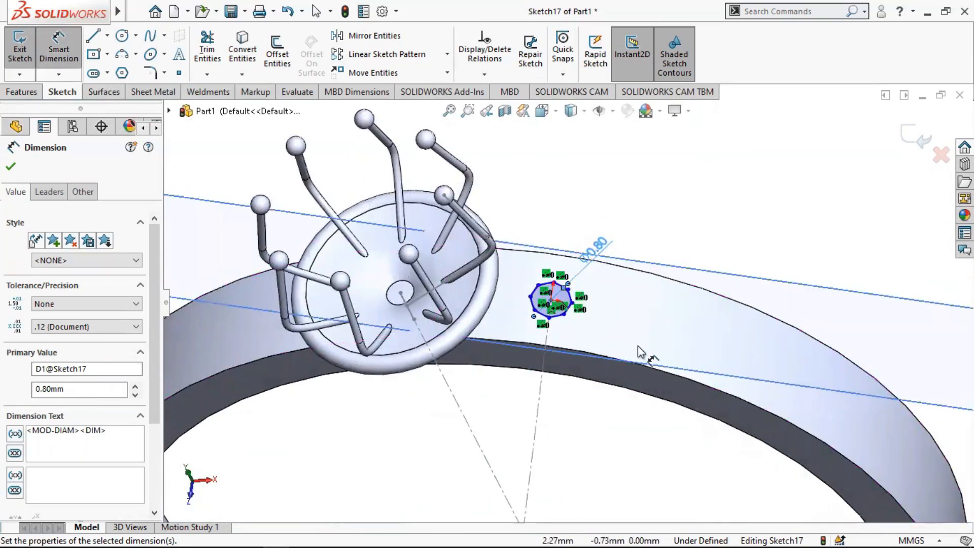
{"action": "middle_click_drag", "start_coordinate": [638, 346], "coordinate": [641, 356]}
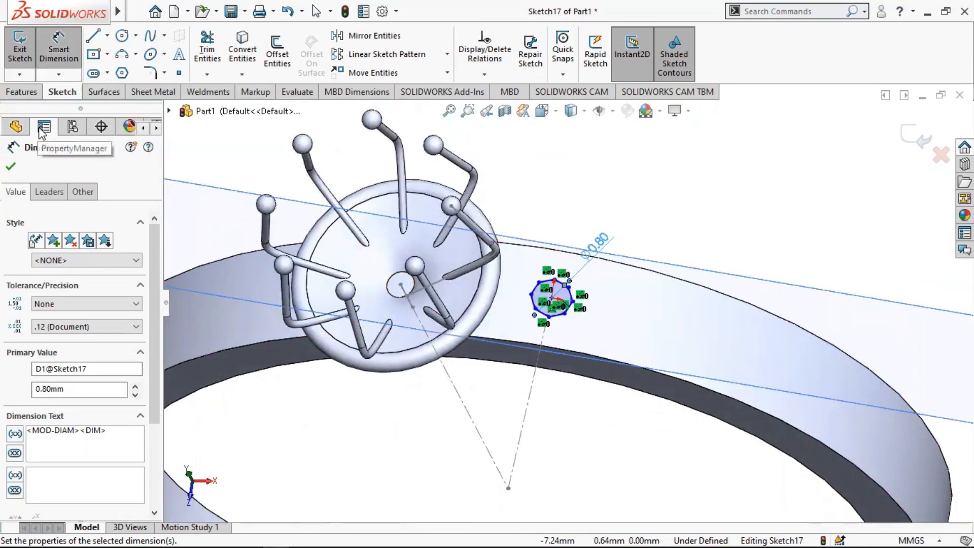
{"action": "left_click", "coordinate": [10, 167]}
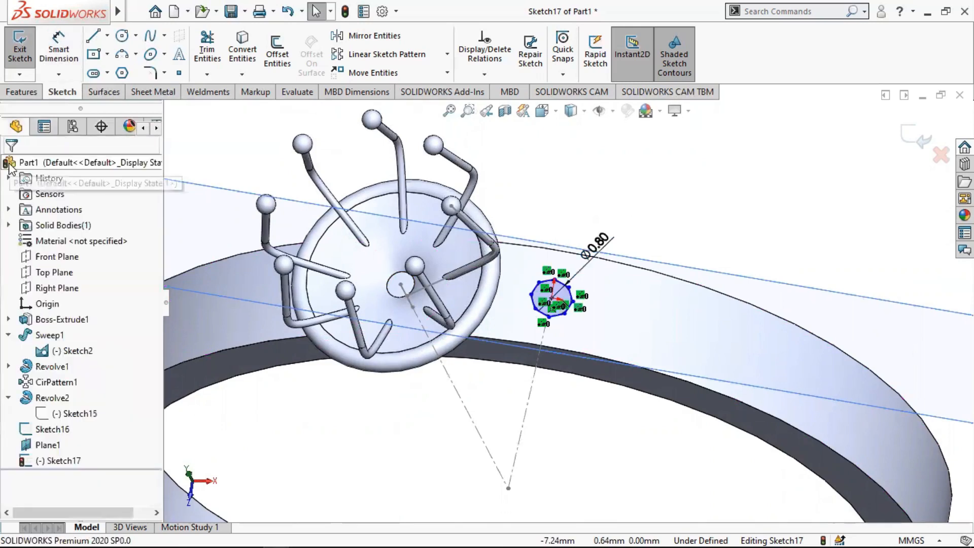
Cut the octagon into the band with a blind extruded cut 0.1 mm deep.
{"action": "left_click", "coordinate": [21, 92]}
{"action": "left_click", "coordinate": [212, 56]}
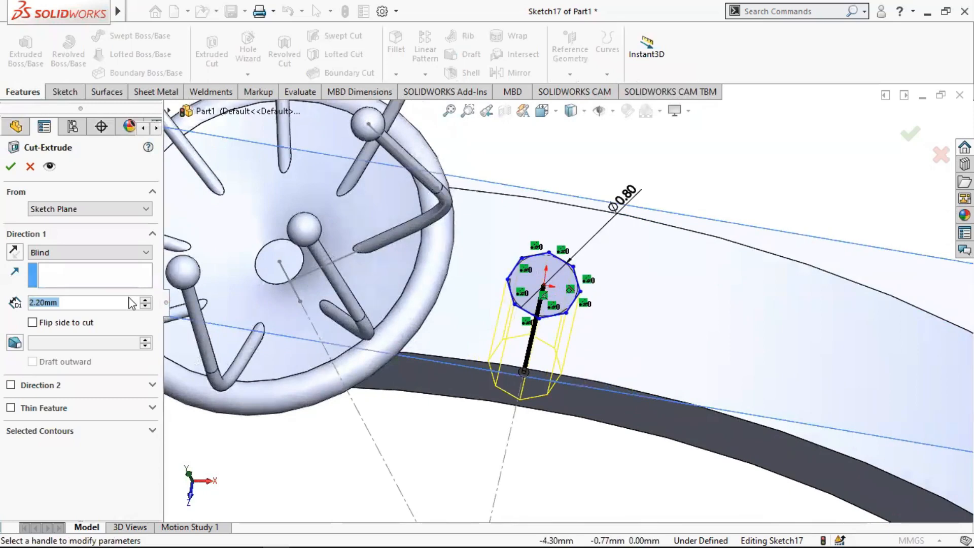
{"action": "type", "text": "0.1"}
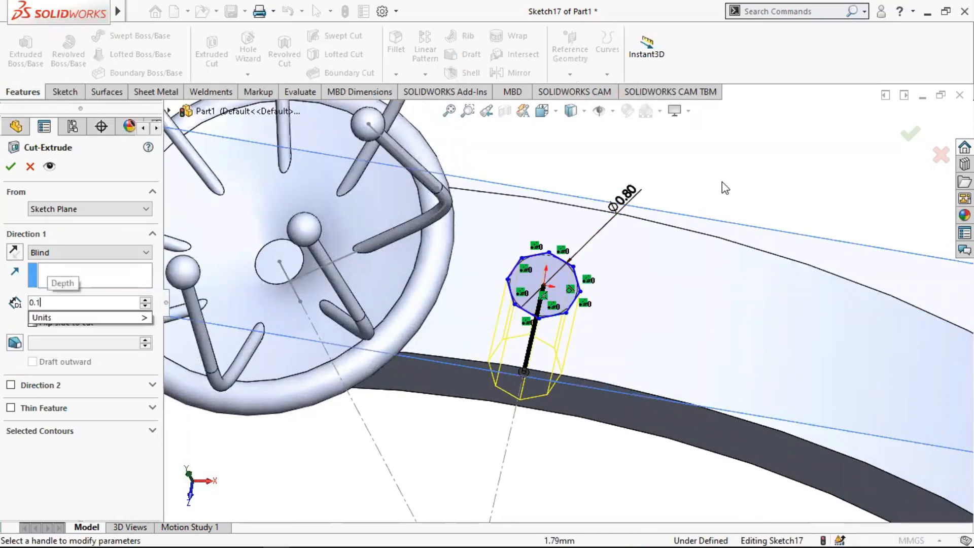
{"action": "key", "text": "Return"}
{"action": "scroll", "coordinate": [549, 330], "scroll_direction": "down", "scroll_amount": 3}
{"action": "mouse_move", "coordinate": [546, 314]}
{"action": "middle_mouse_down"}
{"action": "mouse_move", "coordinate": [565, 255]}
{"action": "mouse_move", "coordinate": [544, 258]}
{"action": "middle_mouse_up"}
{"action": "left_click", "coordinate": [10, 167]}
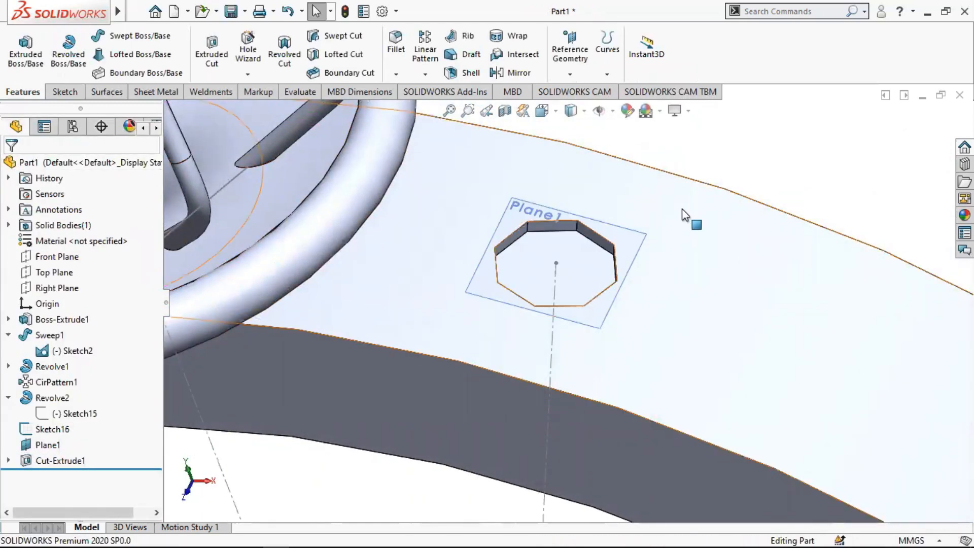
Start a sketch on the tangent plane and convert the eight upper edges of the octagonal pocket into sketch lines.
{"action": "right_click", "coordinate": [528, 226]}
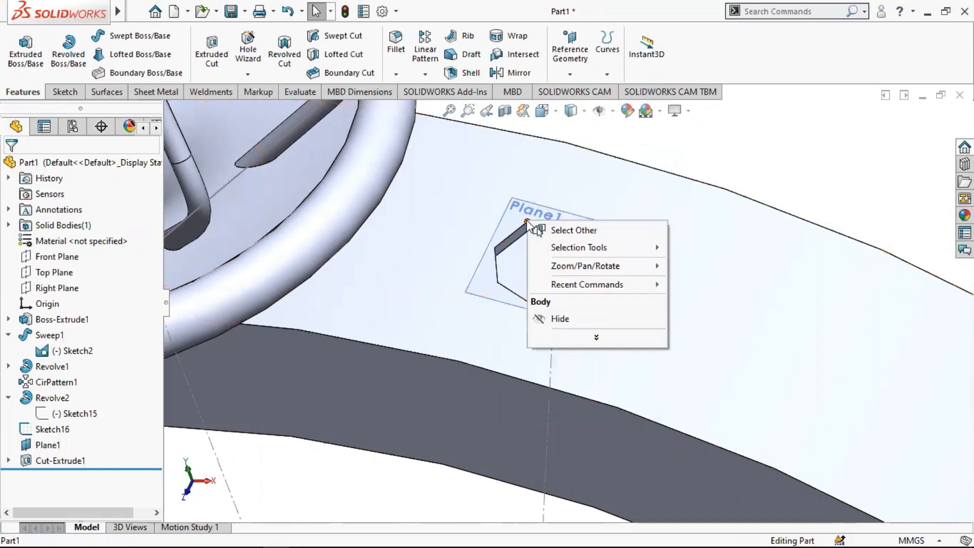
{"action": "left_click", "coordinate": [47, 445]}
{"action": "right_click", "coordinate": [57, 443]}
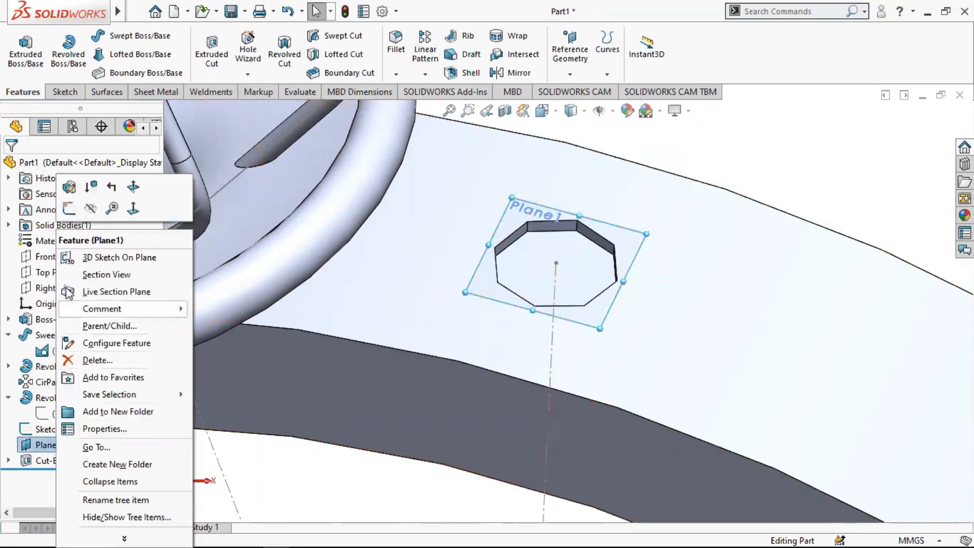
{"action": "left_click", "coordinate": [69, 208]}
{"action": "scroll", "coordinate": [436, 289], "scroll_direction": "up", "scroll_amount": 2}
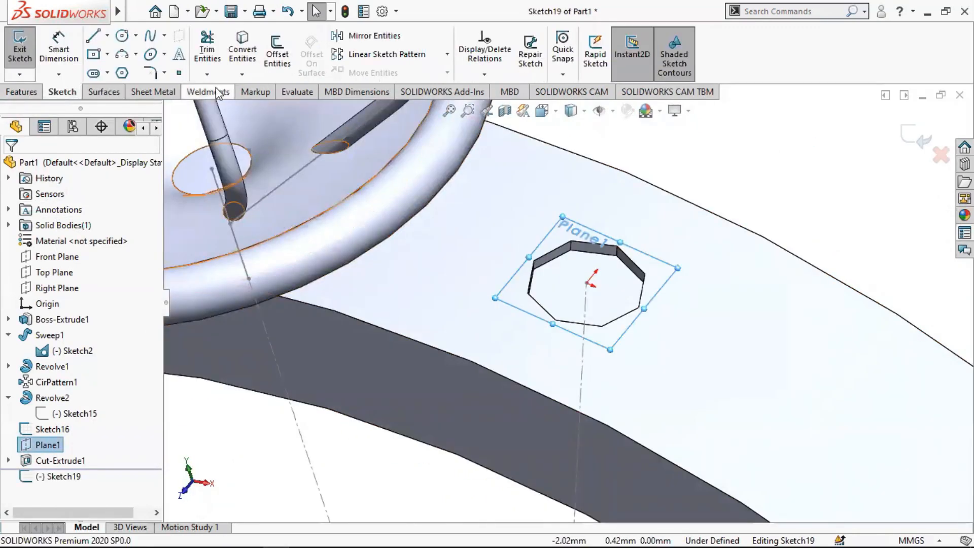
{"action": "left_click", "coordinate": [243, 45]}
{"action": "scroll", "coordinate": [577, 266], "scroll_direction": "down", "scroll_amount": 3}
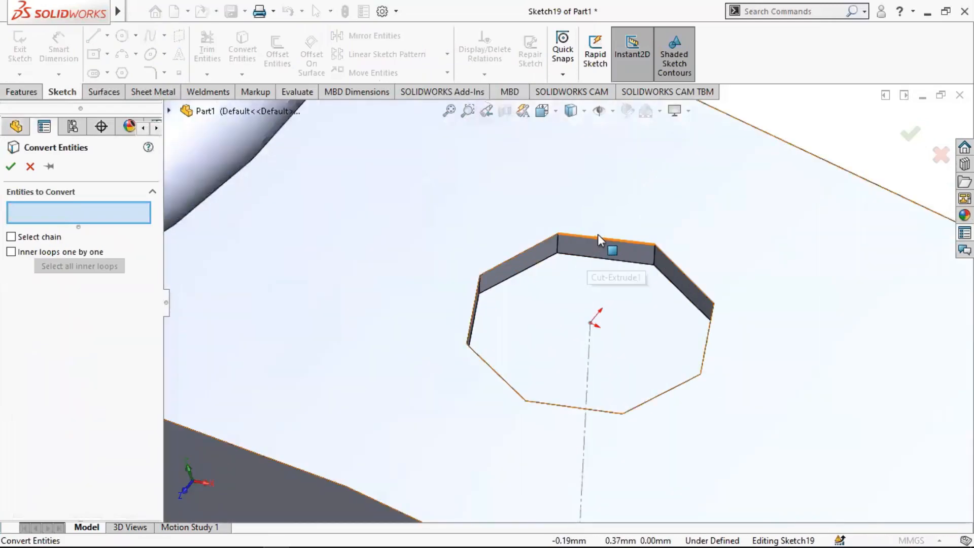
{"action": "left_click", "coordinate": [601, 236]}
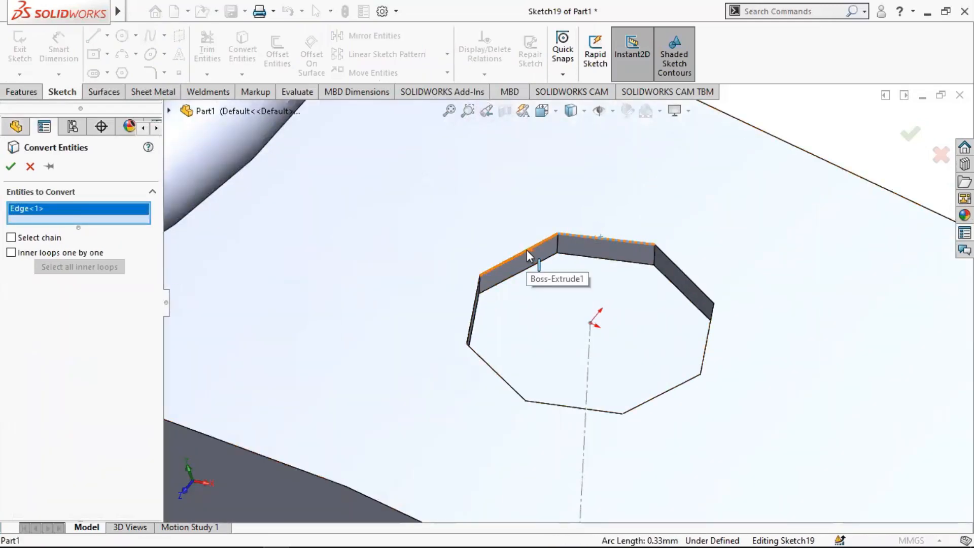
{"action": "left_click", "coordinate": [508, 261]}
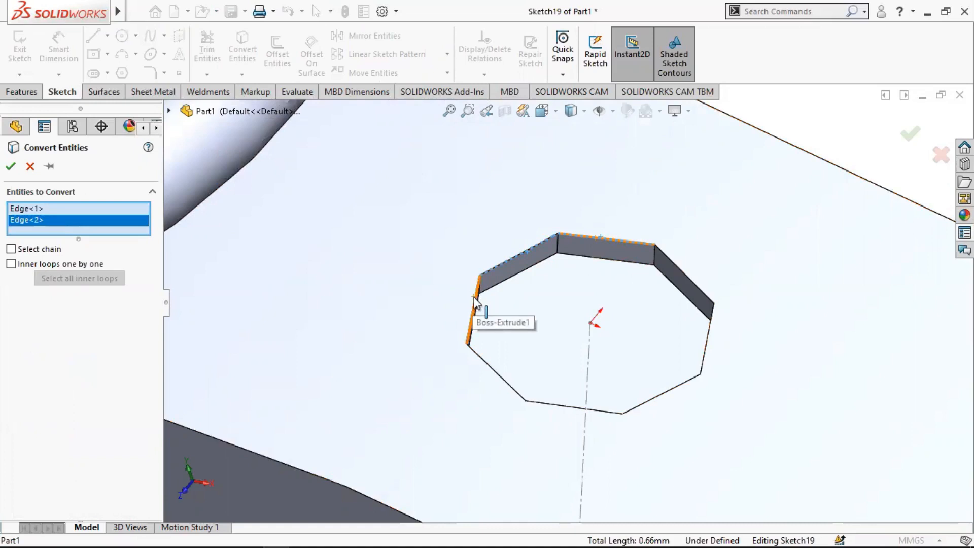
{"action": "left_click", "coordinate": [471, 319]}
{"action": "left_click", "coordinate": [483, 362]}
{"action": "left_click", "coordinate": [572, 409]}
{"action": "left_click", "coordinate": [655, 398]}
{"action": "left_click", "coordinate": [708, 340]}
{"action": "left_click", "coordinate": [700, 291]}
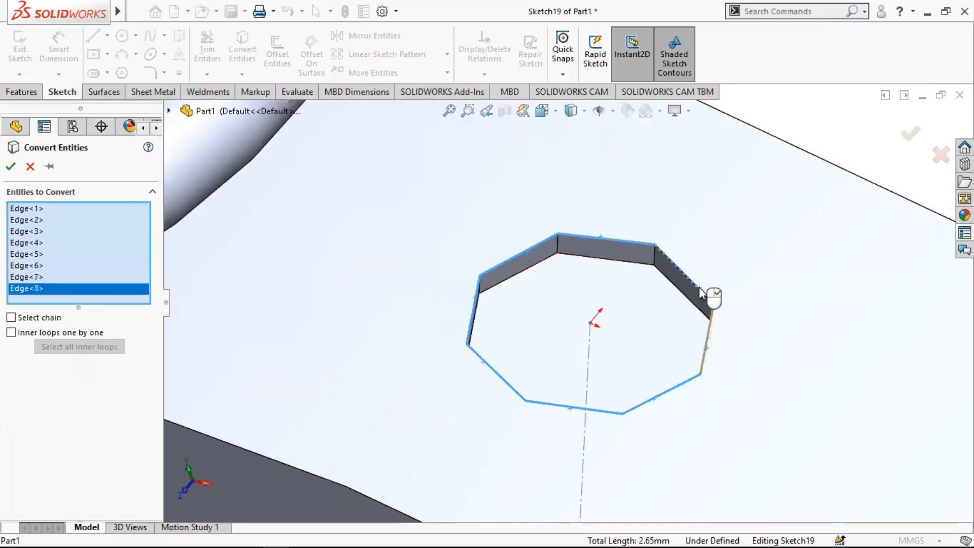
{"action": "left_click", "coordinate": [11, 166]}
Offset the converted octagon outline 0.1 mm outward as a full chain.
{"action": "mouse_move", "coordinate": [514, 289]}
{"action": "middle_mouse_down"}
{"action": "mouse_move", "coordinate": [531, 326]}
{"action": "mouse_move", "coordinate": [519, 327]}
{"action": "mouse_move", "coordinate": [498, 368]}
{"action": "mouse_move", "coordinate": [478, 348]}
{"action": "mouse_move", "coordinate": [507, 326]}
{"action": "mouse_move", "coordinate": [558, 322]}
{"action": "mouse_move", "coordinate": [576, 359]}
{"action": "mouse_move", "coordinate": [555, 337]}
{"action": "mouse_move", "coordinate": [612, 327]}
{"action": "middle_mouse_up"}
{"action": "scroll", "coordinate": [822, 364], "scroll_direction": "down", "scroll_amount": 5}
{"action": "middle_click_drag", "start_coordinate": [722, 337], "coordinate": [728, 379]}
{"action": "scroll", "coordinate": [631, 391], "scroll_direction": "up", "scroll_amount": 4}
{"action": "scroll", "coordinate": [417, 355], "scroll_direction": "down", "scroll_amount": 8}
{"action": "scroll", "coordinate": [444, 359], "scroll_direction": "up", "scroll_amount": 5}
{"action": "scroll", "coordinate": [337, 209], "scroll_direction": "down", "scroll_amount": 4}
{"action": "scroll", "coordinate": [493, 207], "scroll_direction": "up", "scroll_amount": 4}
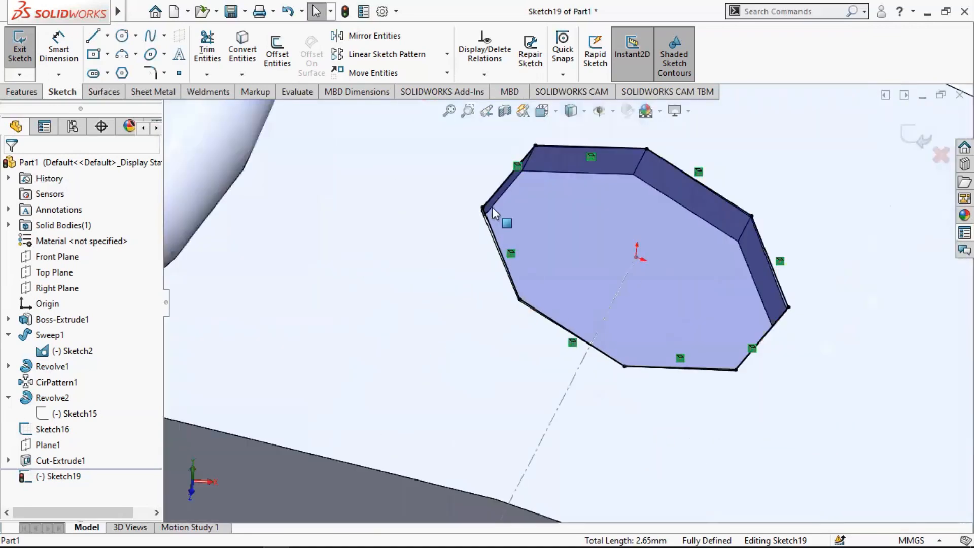
{"action": "scroll", "coordinate": [492, 207], "scroll_direction": "down", "scroll_amount": 3}
{"action": "scroll", "coordinate": [407, 231], "scroll_direction": "up", "scroll_amount": 2}
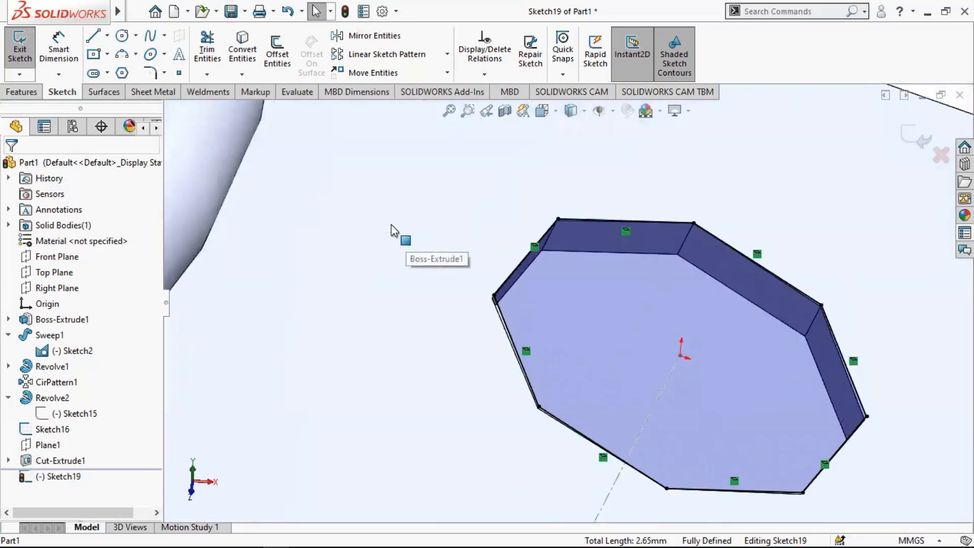
{"action": "left_click", "coordinate": [272, 60]}
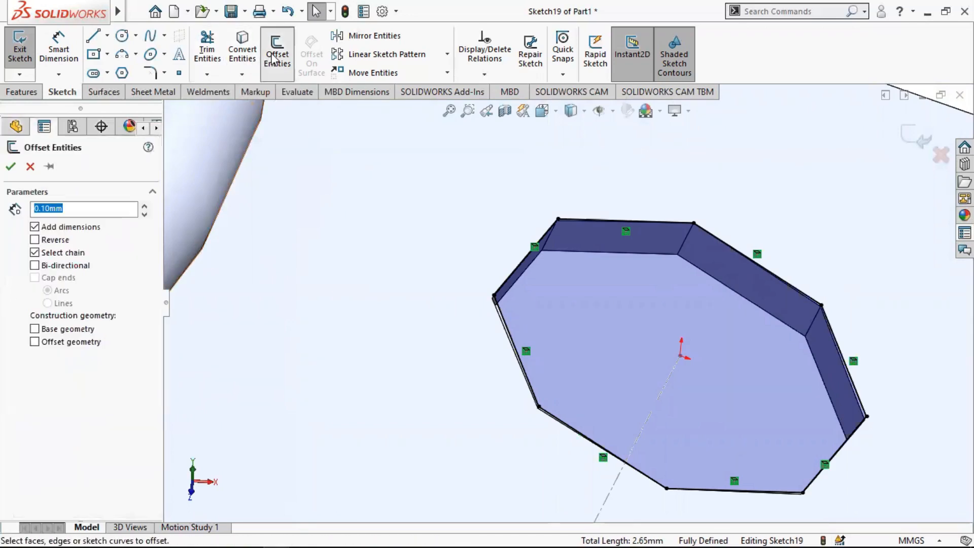
{"action": "left_click", "coordinate": [568, 222]}
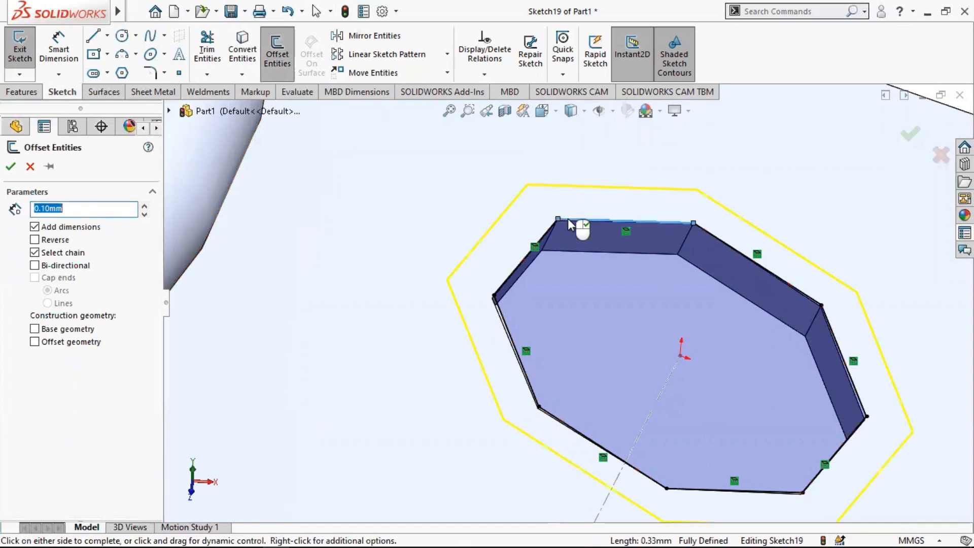
{"action": "left_click", "coordinate": [10, 166]}
Extrude the ring between the two octagons as a mid-plane boss 0.2 mm thick, merged with the band.
{"action": "left_click", "coordinate": [23, 92]}
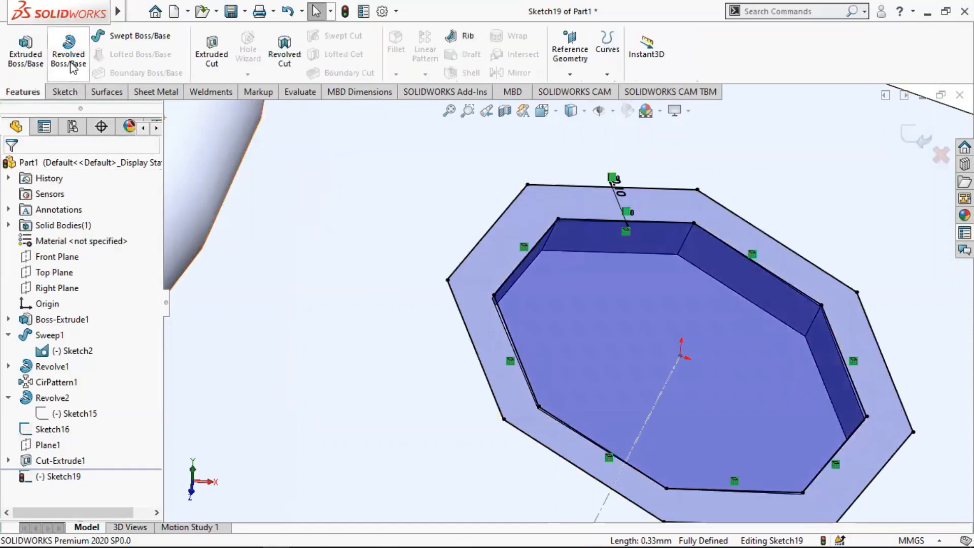
{"action": "left_click", "coordinate": [25, 53]}
{"action": "left_click", "coordinate": [79, 253]}
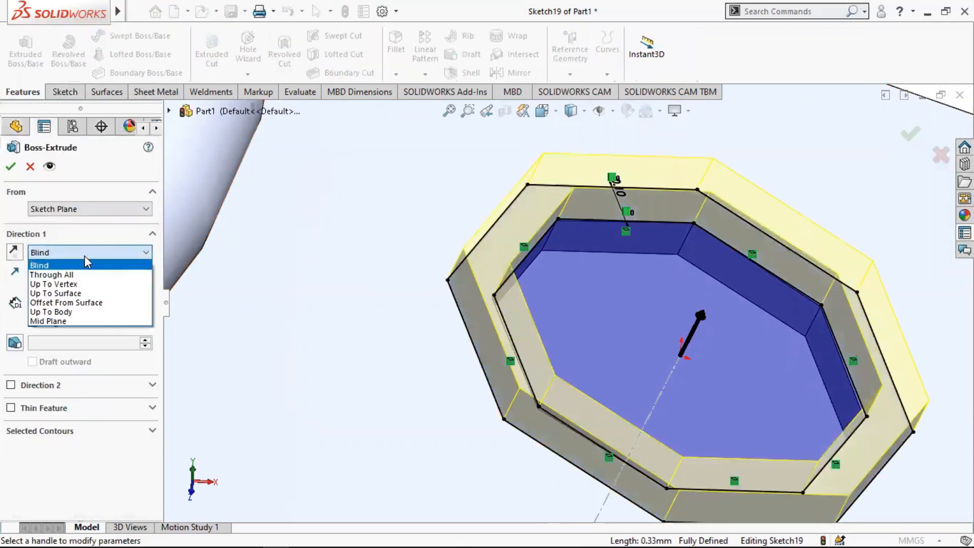
{"action": "left_click", "coordinate": [51, 316]}
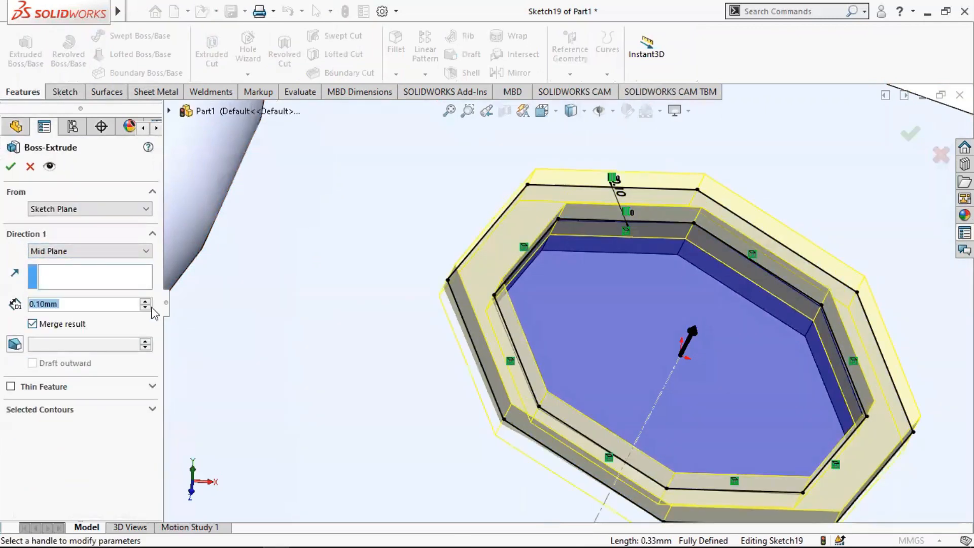
{"action": "scroll", "coordinate": [454, 304], "scroll_direction": "down", "scroll_amount": 5}
{"action": "middle_click_drag", "start_coordinate": [585, 318], "coordinate": [546, 264]}
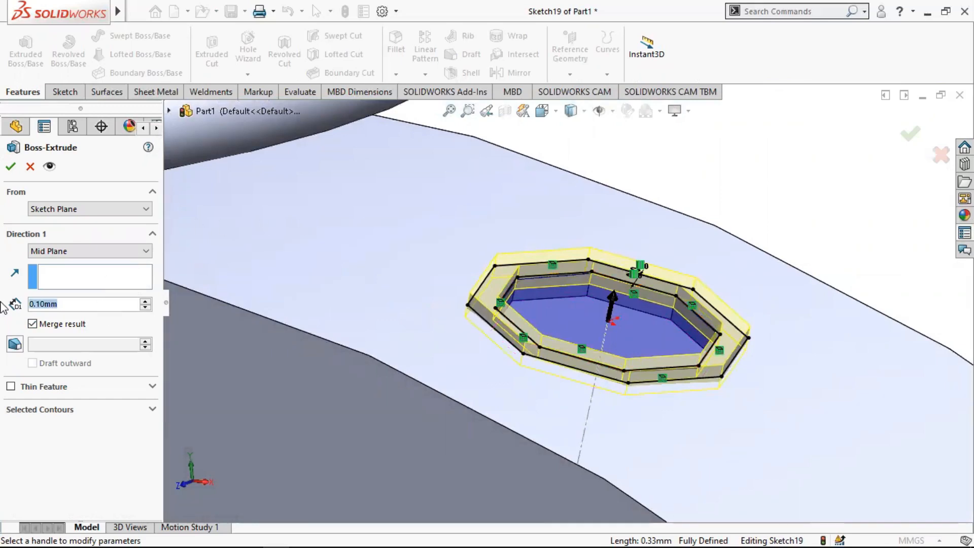
{"action": "type", "text": "0.2"}
{"action": "key", "text": "Return"}
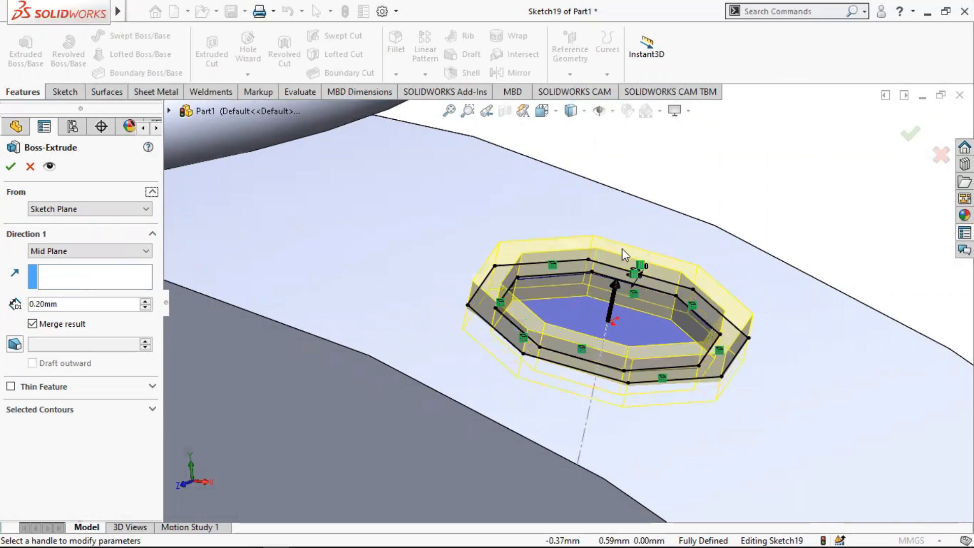
{"action": "left_click", "coordinate": [8, 170]}
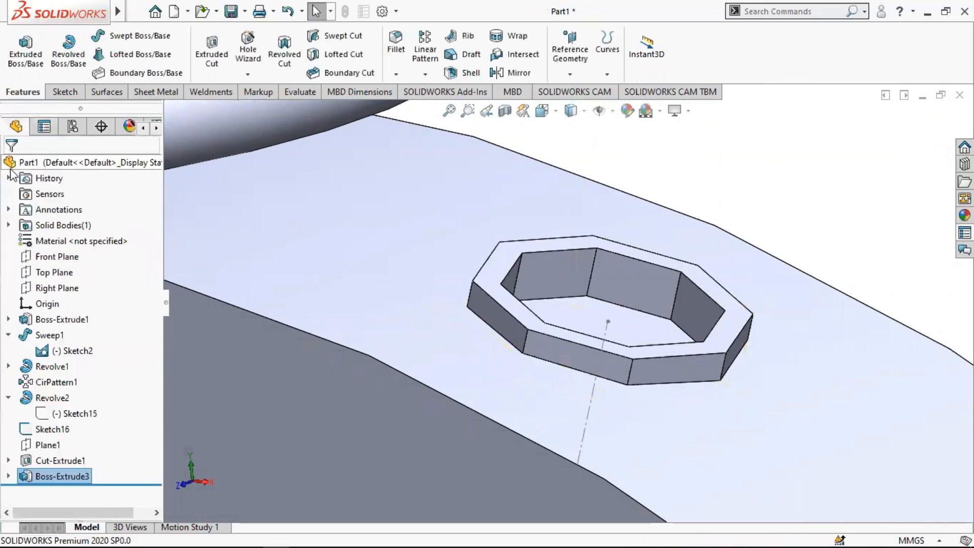
Fillet the top face of the octagonal rim with a 0.03 mm radius.
{"action": "scroll", "coordinate": [484, 310], "scroll_direction": "up", "scroll_amount": 3}
{"action": "scroll", "coordinate": [673, 301], "scroll_direction": "down", "scroll_amount": 1}
{"action": "scroll", "coordinate": [671, 300], "scroll_direction": "up", "scroll_amount": 4}
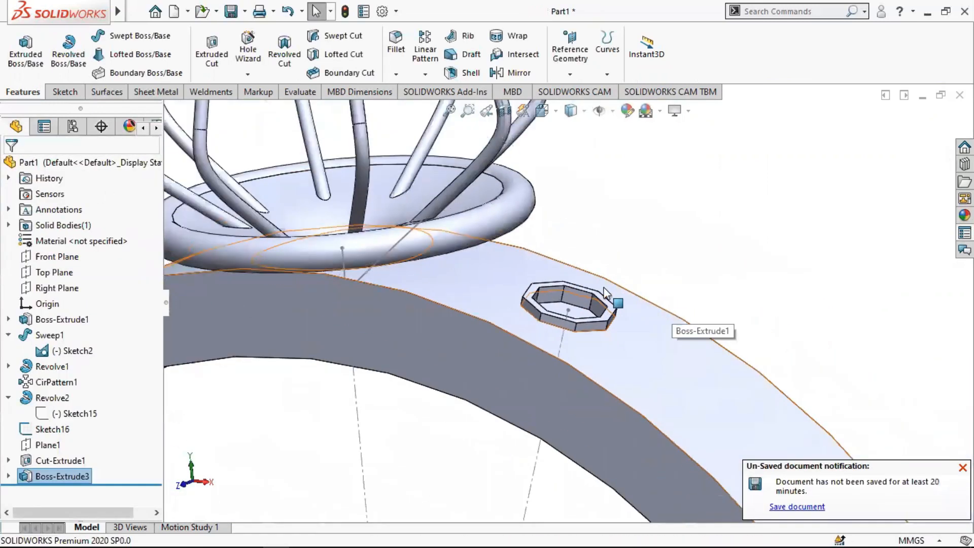
{"action": "scroll", "coordinate": [605, 304], "scroll_direction": "down", "scroll_amount": 3}
{"action": "scroll", "coordinate": [608, 306], "scroll_direction": "down", "scroll_amount": 2}
{"action": "middle_click_drag", "start_coordinate": [610, 302], "coordinate": [594, 346]}
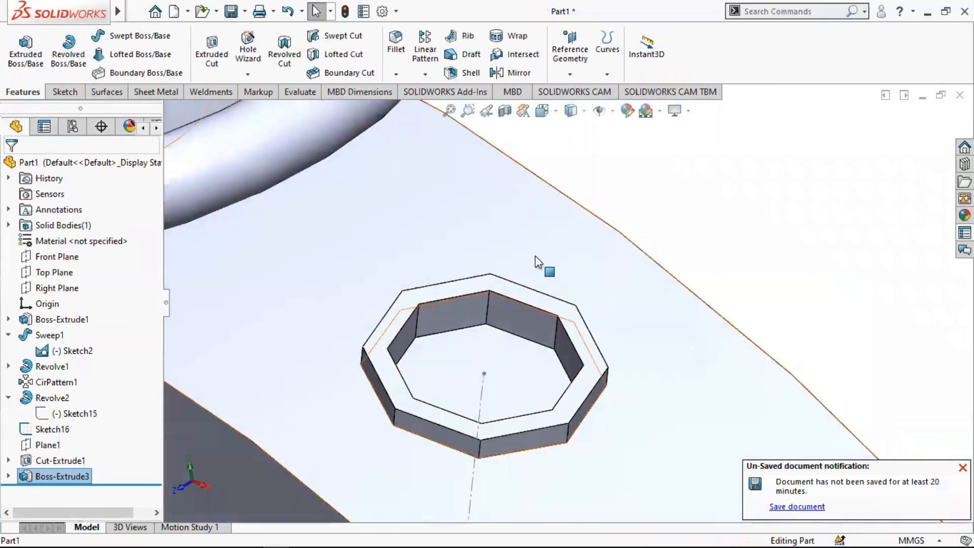
{"action": "left_click", "coordinate": [396, 41]}
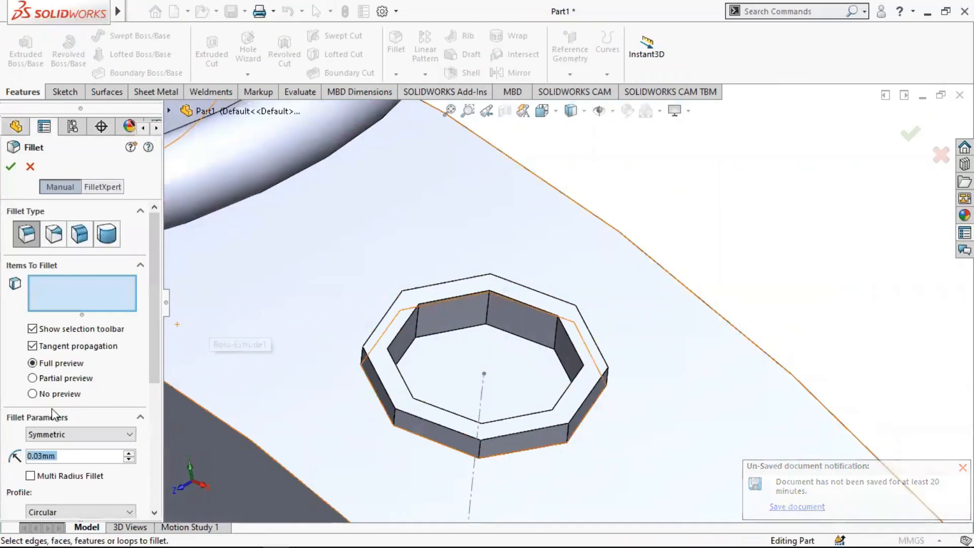
{"action": "left_click", "coordinate": [497, 285]}
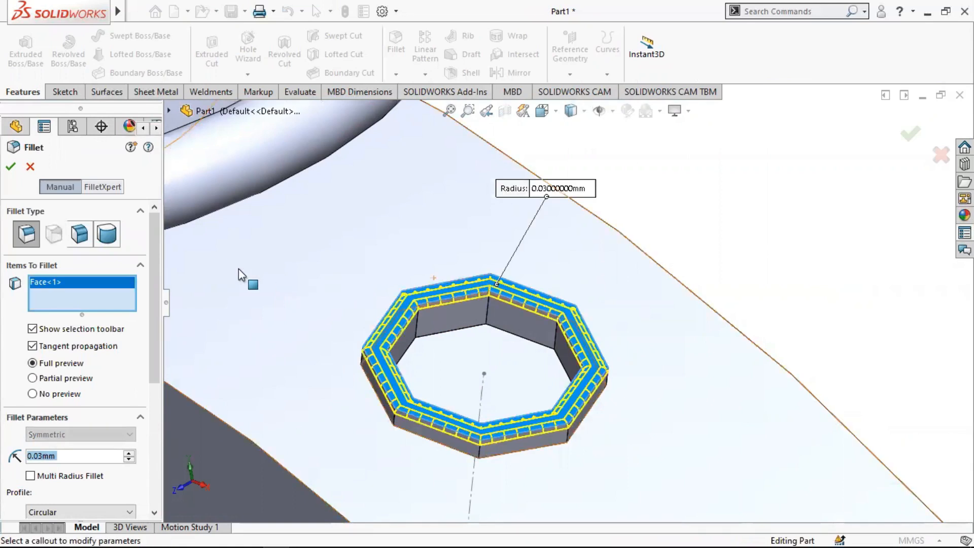
{"action": "left_click", "coordinate": [11, 167]}
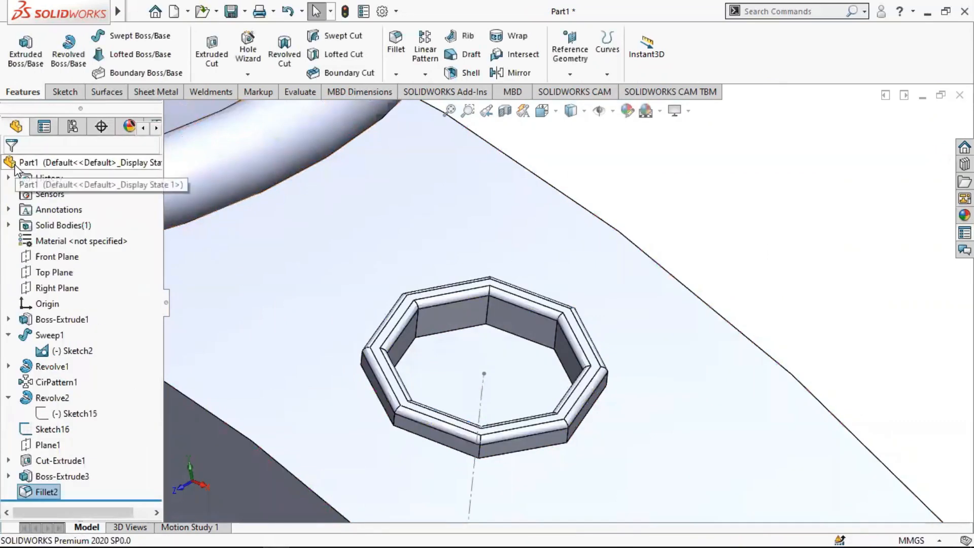
Hide the sketch with the slanted construction line and the remaining visible prong path sketch.
{"action": "scroll", "coordinate": [432, 264], "scroll_direction": "up", "scroll_amount": 5}
{"action": "scroll", "coordinate": [546, 259], "scroll_direction": "down", "scroll_amount": 3}
{"action": "scroll", "coordinate": [568, 261], "scroll_direction": "up", "scroll_amount": 4}
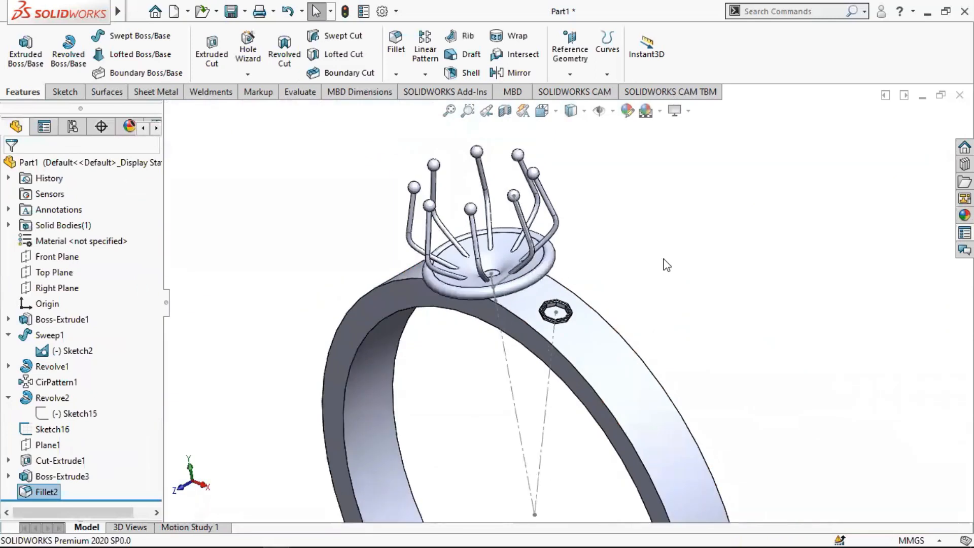
{"action": "left_click", "coordinate": [548, 395]}
{"action": "right_click", "coordinate": [547, 394]}
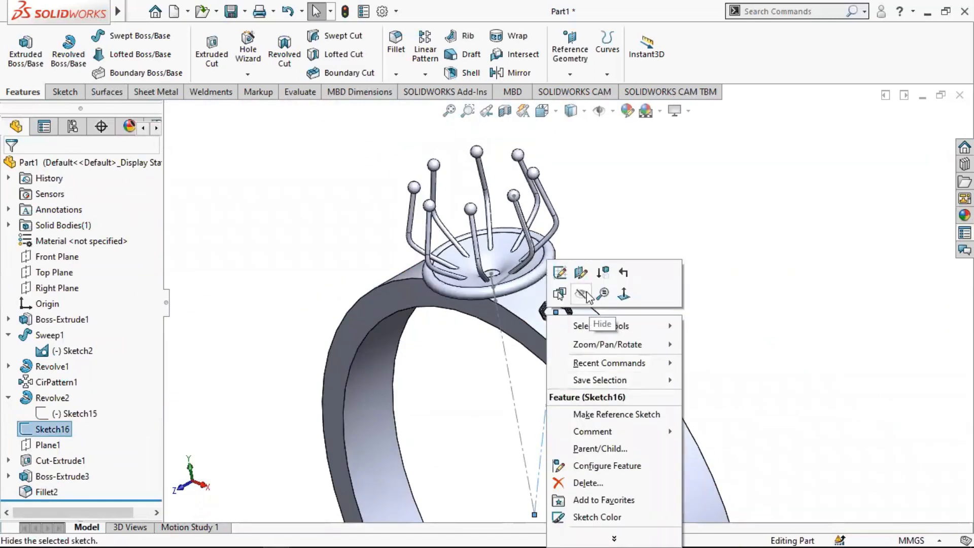
{"action": "left_click", "coordinate": [585, 227]}
{"action": "right_click", "coordinate": [504, 351]}
{"action": "left_click", "coordinate": [540, 312]}
Start a circular pattern and use the band's outer cylindrical face as the pattern axis.
{"action": "scroll", "coordinate": [508, 379], "scroll_direction": "up", "scroll_amount": 3}
{"action": "scroll", "coordinate": [553, 316], "scroll_direction": "down", "scroll_amount": 4}
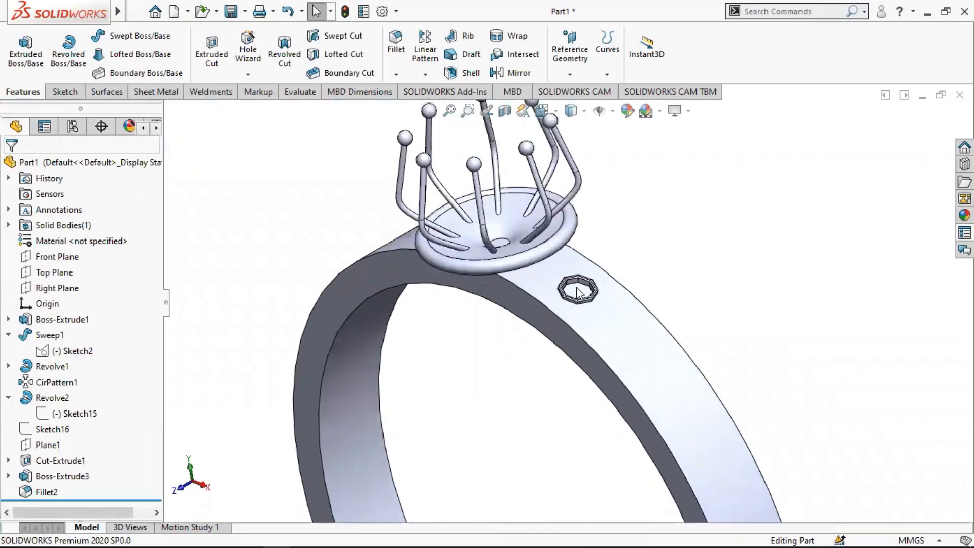
{"action": "scroll", "coordinate": [577, 292], "scroll_direction": "down", "scroll_amount": 3}
{"action": "left_click", "coordinate": [426, 74]}
{"action": "left_click", "coordinate": [440, 108]}
{"action": "left_click", "coordinate": [584, 287]}
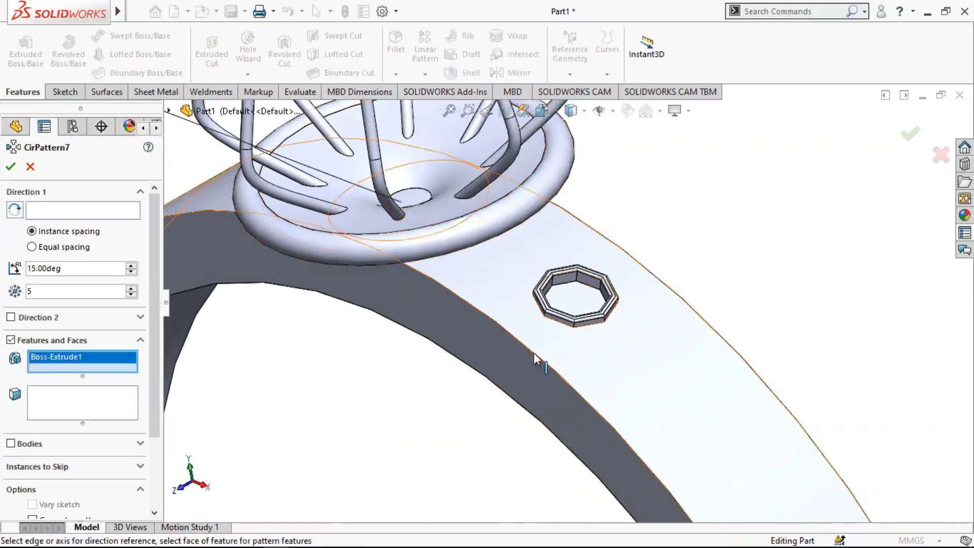
{"action": "scroll", "coordinate": [693, 380], "scroll_direction": "up", "scroll_amount": 3}
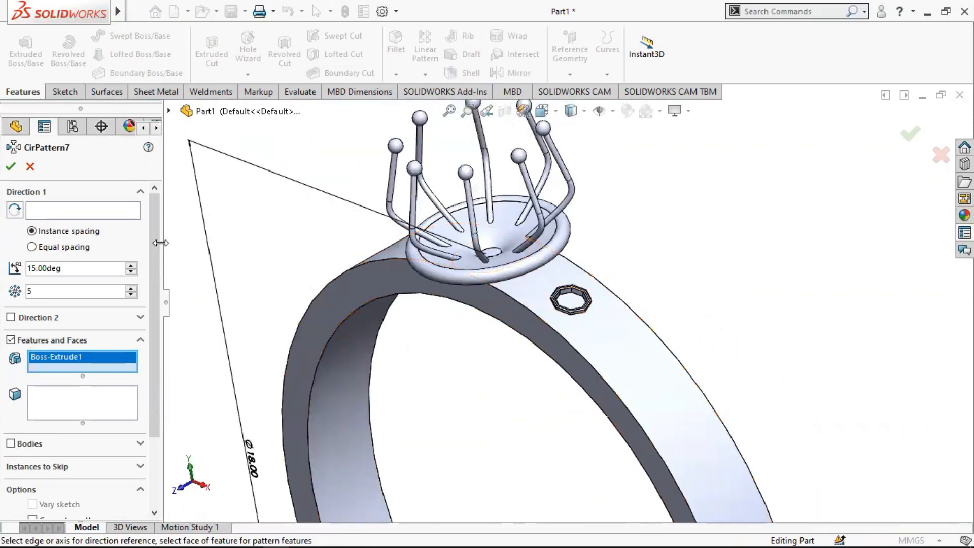
{"action": "left_click", "coordinate": [86, 211]}
{"action": "middle_click_drag", "start_coordinate": [482, 325], "coordinate": [223, 303]}
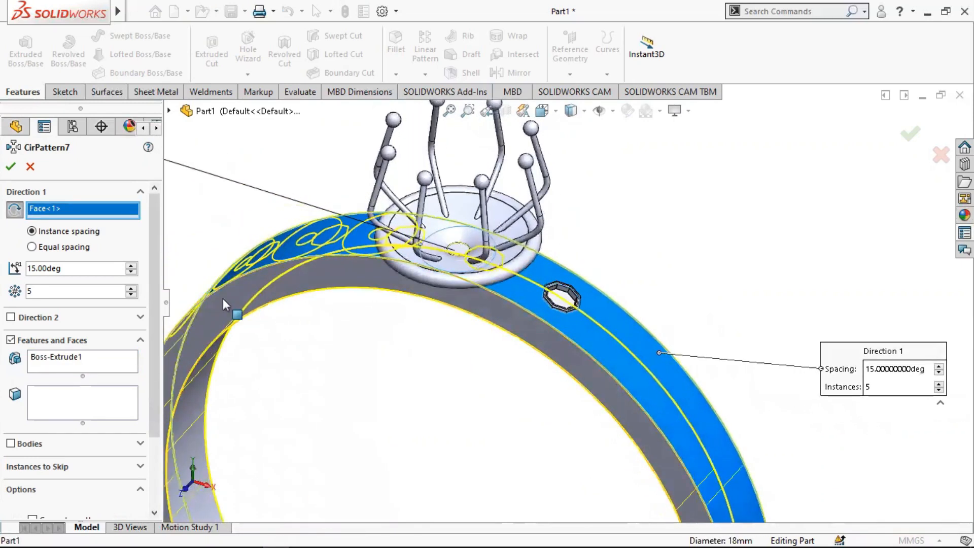
Replace the band in the features to pattern with the octagonal cut, the rim extrusion and its fillet.
{"action": "right_click", "coordinate": [75, 361]}
{"action": "left_click", "coordinate": [101, 383]}
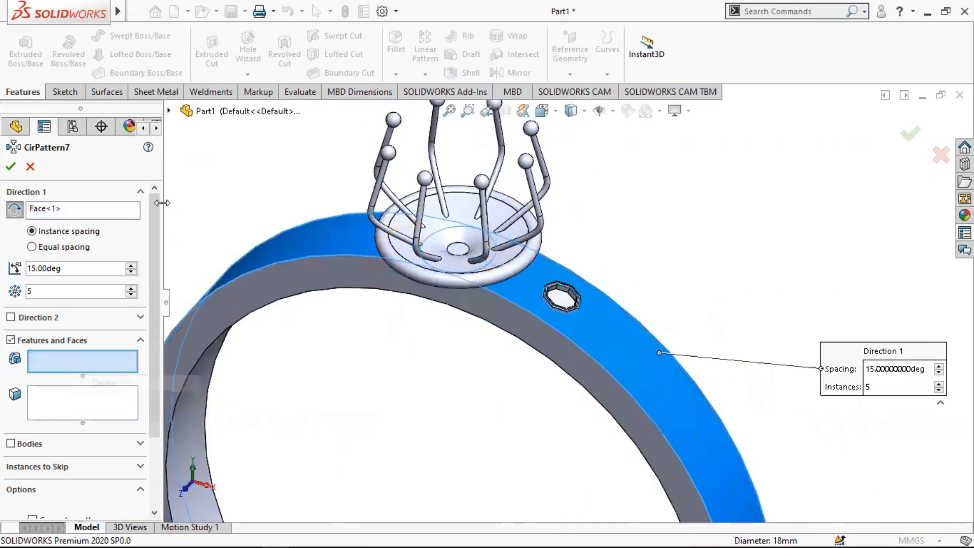
{"action": "left_click", "coordinate": [171, 111]}
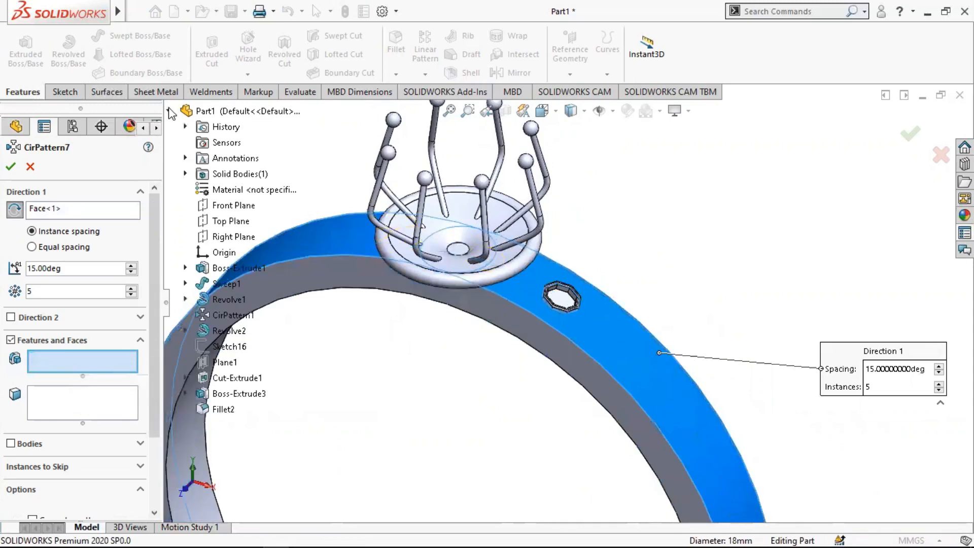
{"action": "left_click", "coordinate": [236, 382]}
{"action": "left_click", "coordinate": [226, 409]}
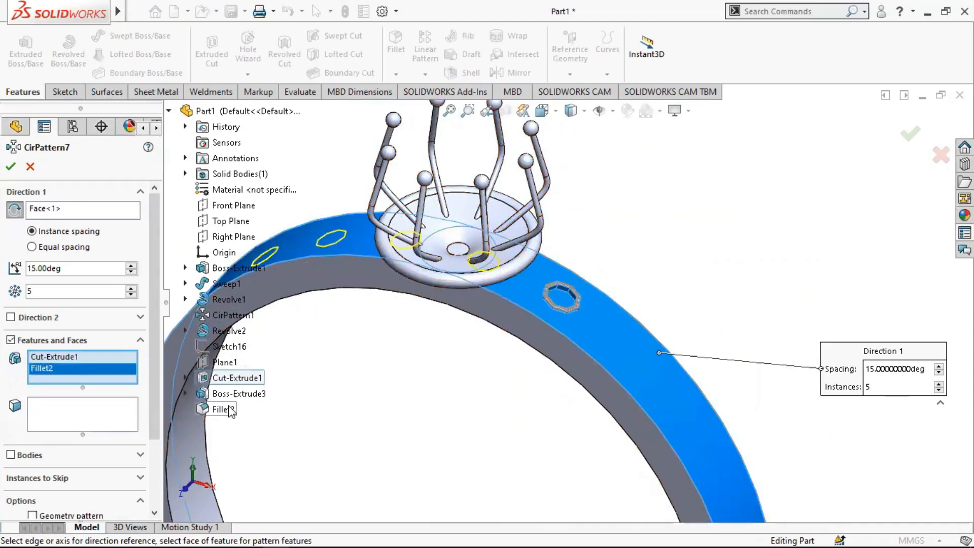
{"action": "left_click", "coordinate": [227, 395]}
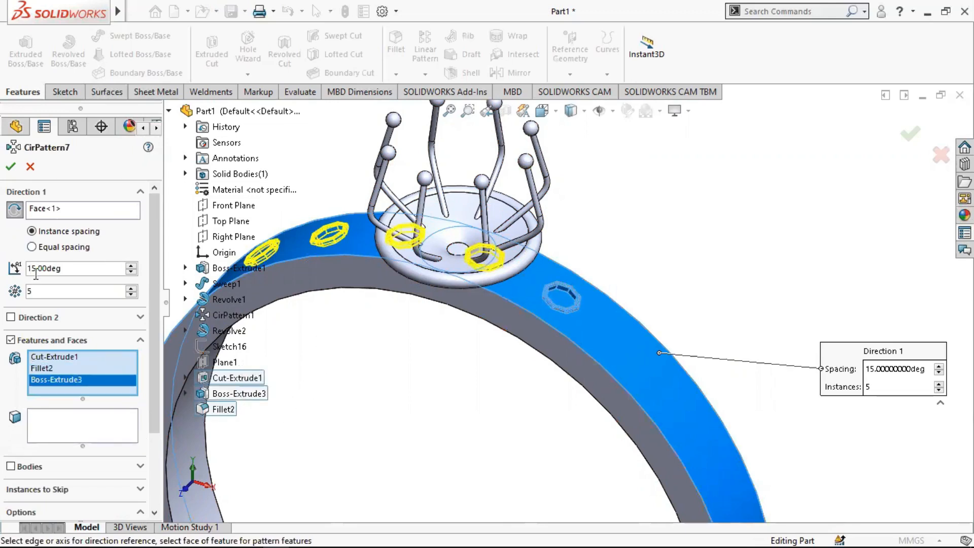
Reverse the circular pattern's direction, set the spacing to 16 degrees with five instances, and apply it.
{"action": "left_click", "coordinate": [21, 212]}
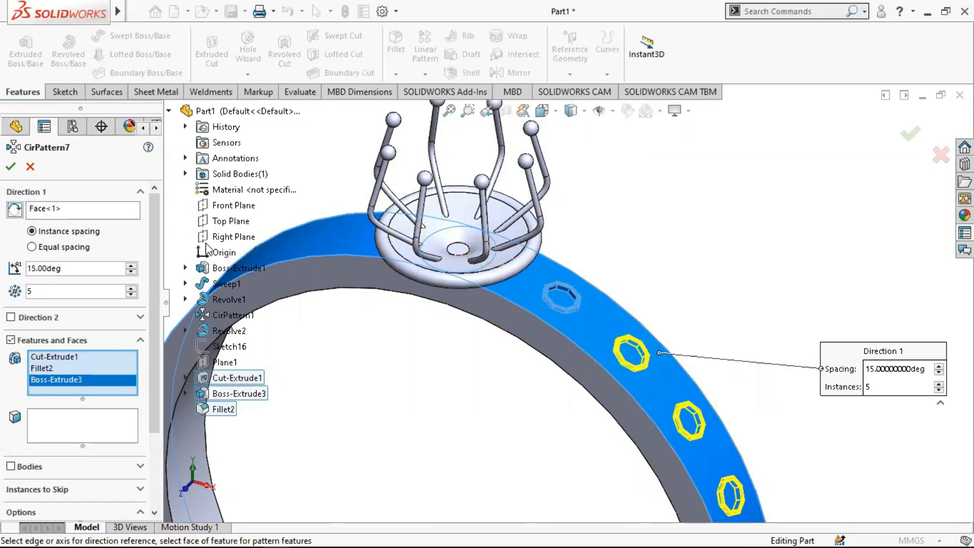
{"action": "left_click", "coordinate": [37, 268]}
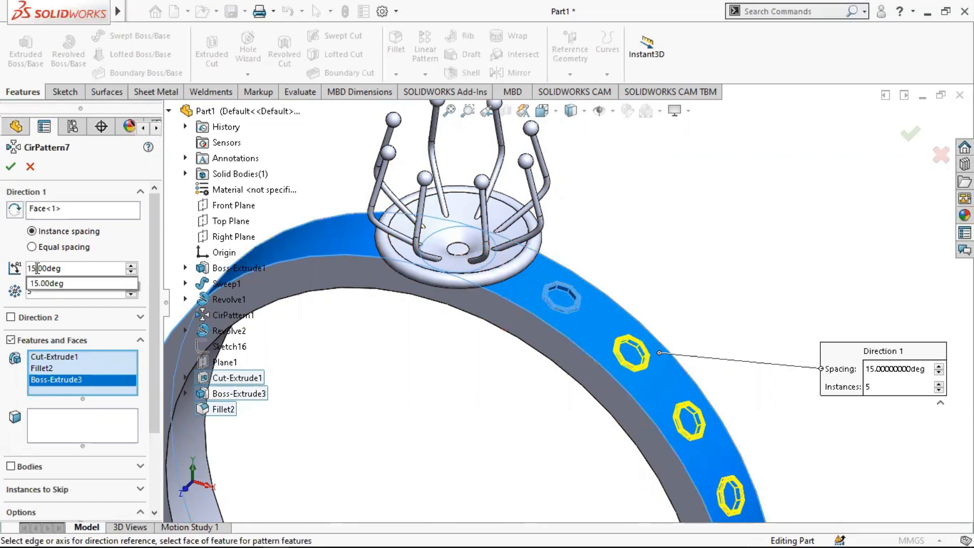
{"action": "key", "text": "BackSpace"}
{"action": "type", "text": "6"}
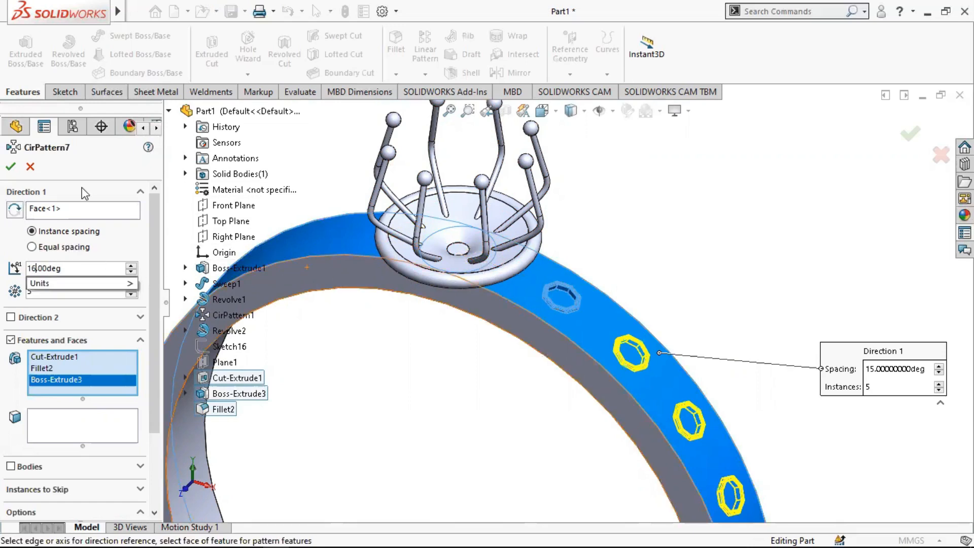
{"action": "left_click", "coordinate": [11, 171]}
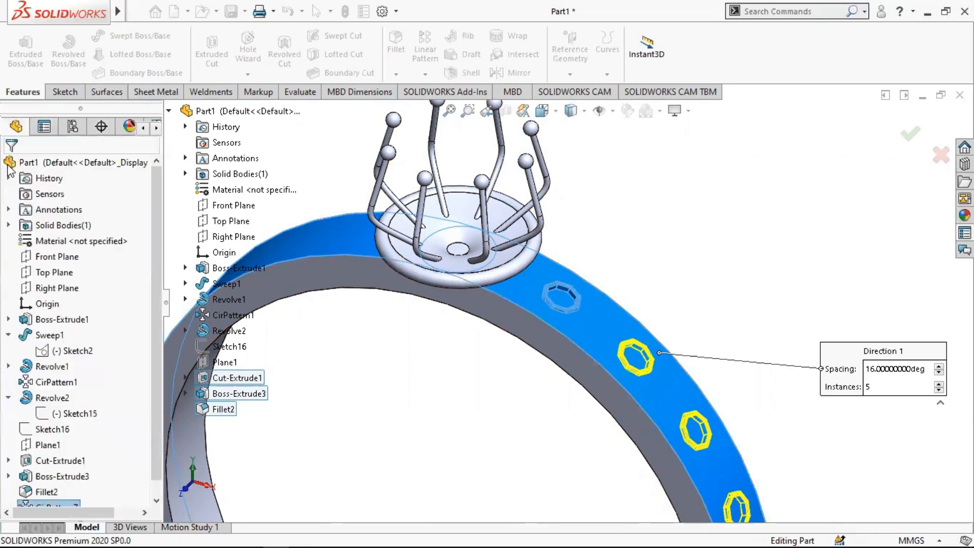
{"action": "scroll", "coordinate": [382, 265], "scroll_direction": "up", "scroll_amount": 3}
{"action": "scroll", "coordinate": [496, 330], "scroll_direction": "up", "scroll_amount": 1}
{"action": "scroll", "coordinate": [571, 378], "scroll_direction": "down", "scroll_amount": 1}
{"action": "scroll", "coordinate": [571, 379], "scroll_direction": "down", "scroll_amount": 3}
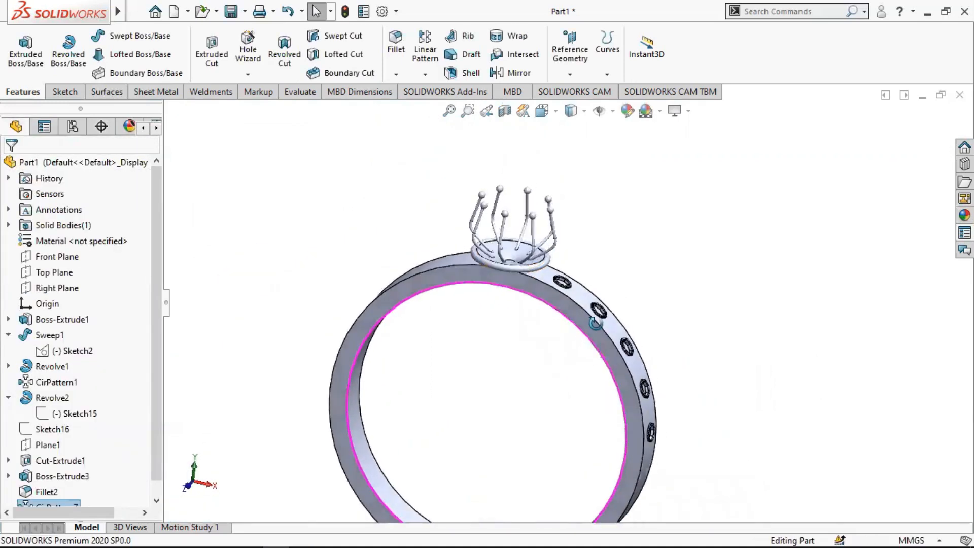
Mirror the circular pattern of octagonal pockets about the Right Plane onto the other side of the band.
{"action": "left_click", "coordinate": [426, 74]}
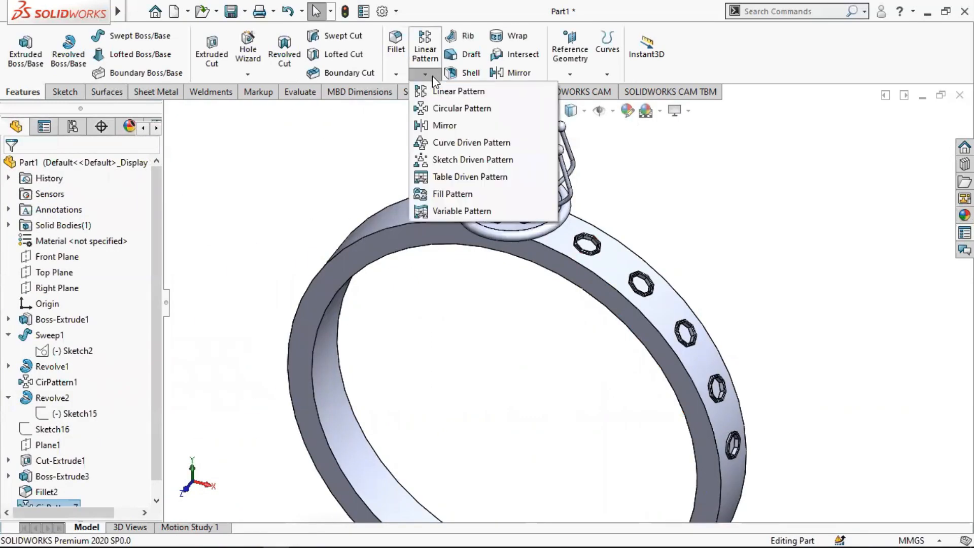
{"action": "left_click", "coordinate": [440, 127]}
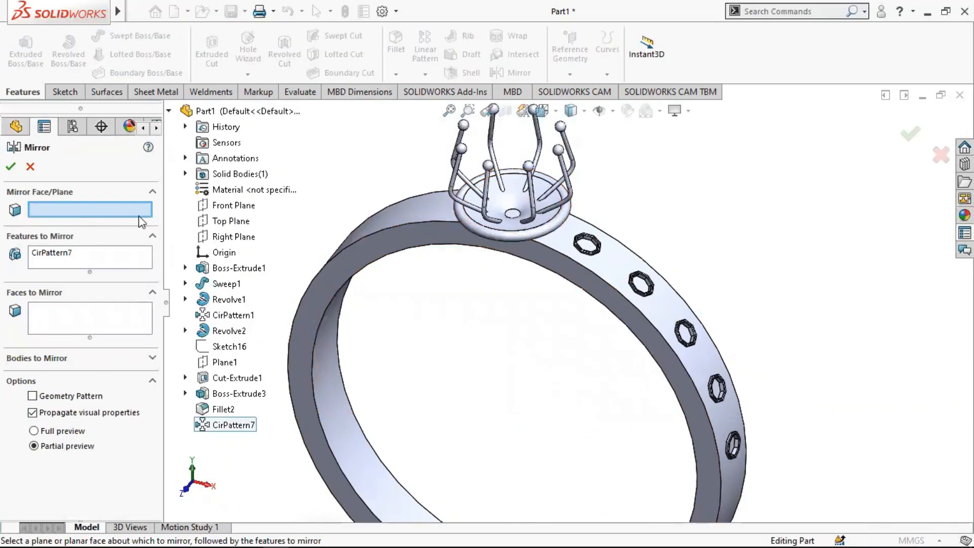
{"action": "left_click", "coordinate": [230, 237]}
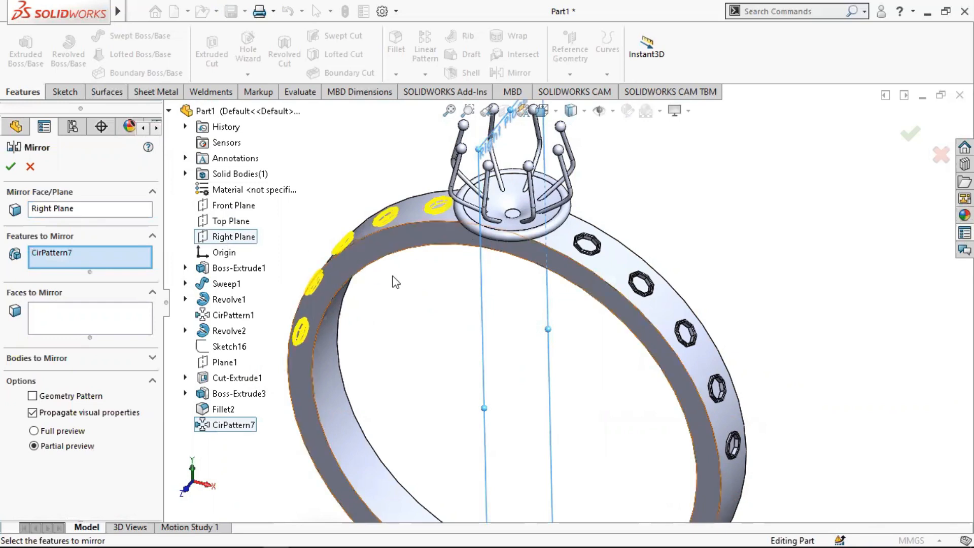
{"action": "middle_click_drag", "start_coordinate": [482, 284], "coordinate": [498, 298]}
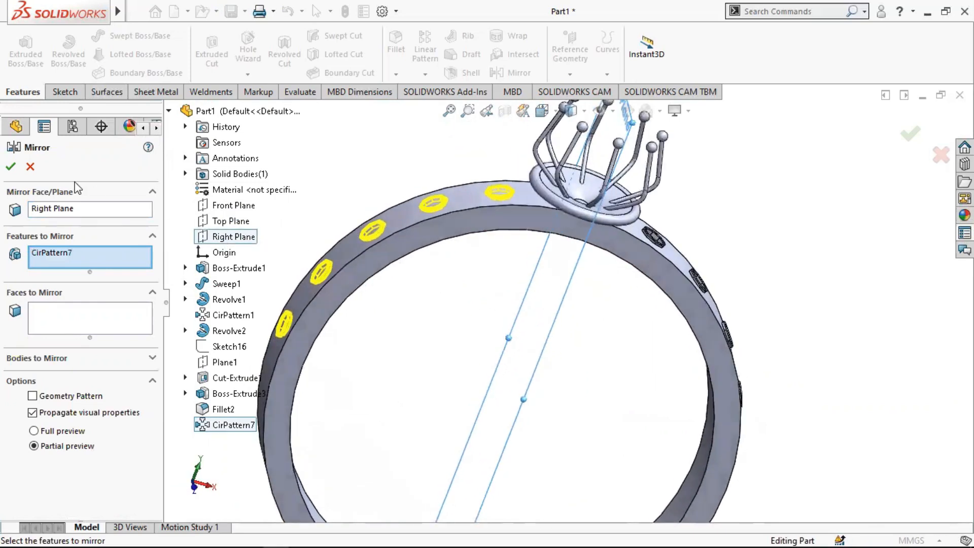
{"action": "left_click", "coordinate": [16, 166]}
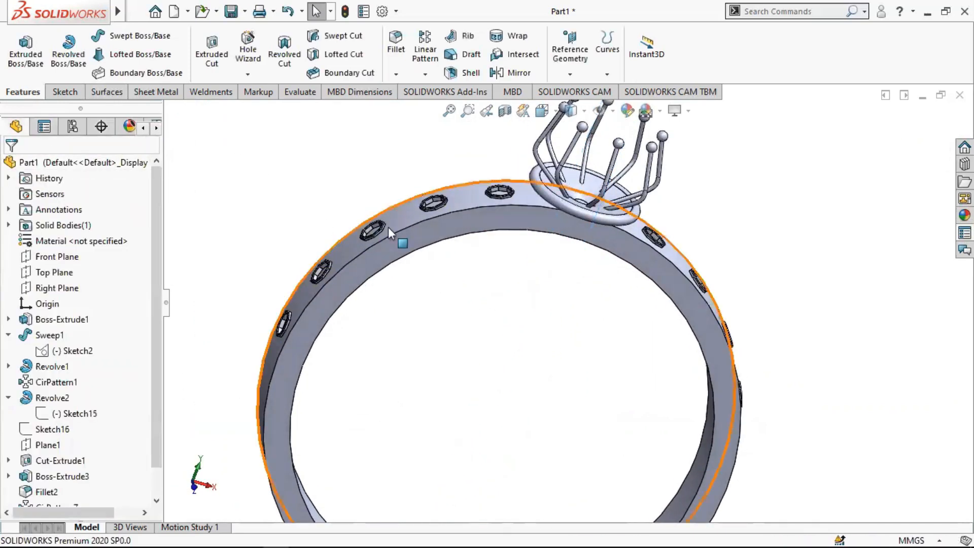
{"action": "scroll", "coordinate": [501, 205], "scroll_direction": "down", "scroll_amount": 6}
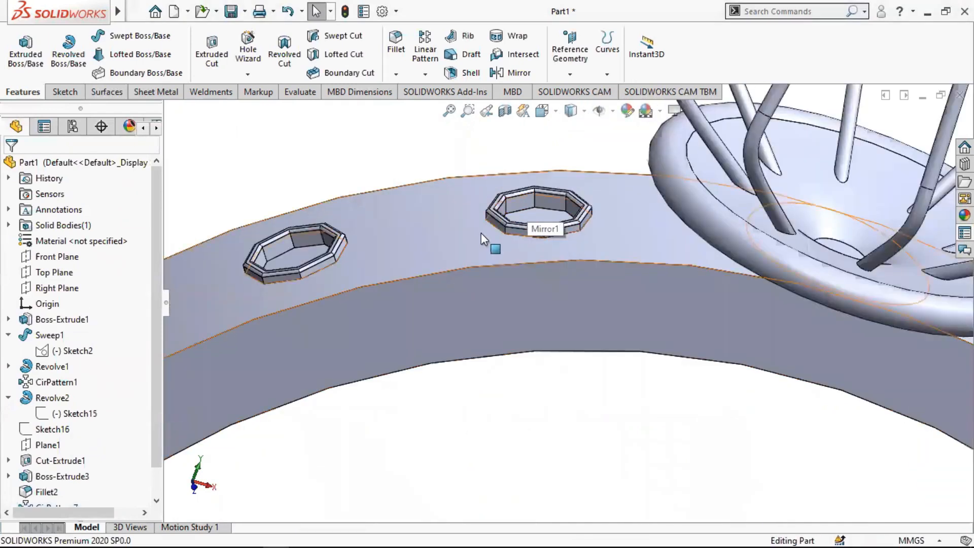
Start a fillet with a 0.5 mm radius and select one flat side face of the band.
{"action": "scroll", "coordinate": [548, 231], "scroll_direction": "up", "scroll_amount": 8}
{"action": "middle_click_drag", "start_coordinate": [602, 290], "coordinate": [605, 368]}
{"action": "scroll", "coordinate": [605, 369], "scroll_direction": "up", "scroll_amount": 5}
{"action": "scroll", "coordinate": [631, 400], "scroll_direction": "down", "scroll_amount": 3}
{"action": "middle_click_drag", "start_coordinate": [630, 400], "coordinate": [589, 314]}
{"action": "left_click", "coordinate": [396, 49]}
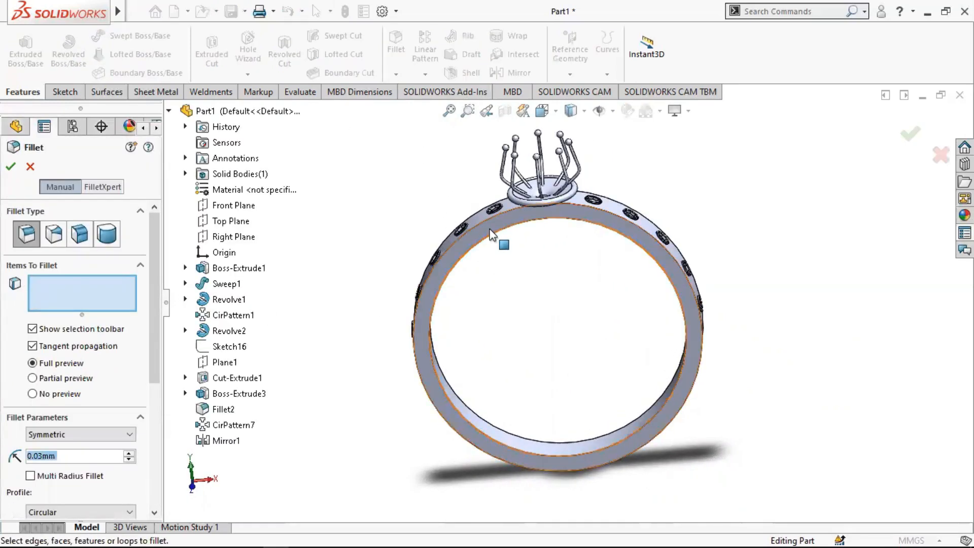
{"action": "scroll", "coordinate": [495, 228], "scroll_direction": "down", "scroll_amount": 4}
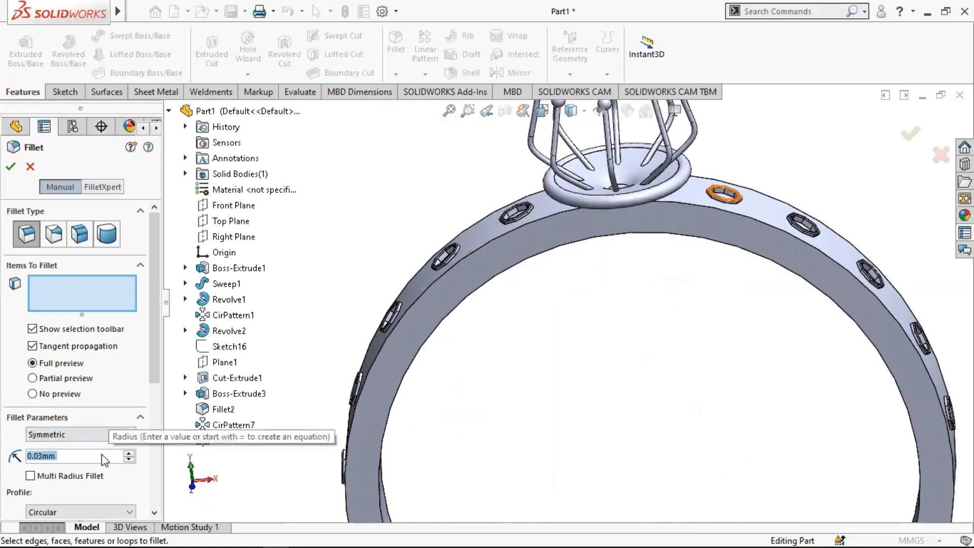
{"action": "type", "text": "0."}
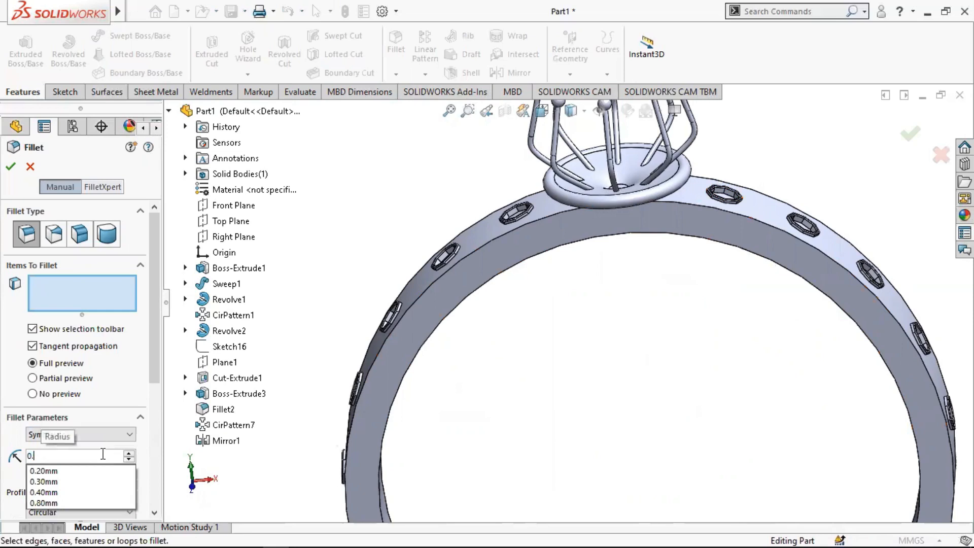
{"action": "type", "text": "50mm"}
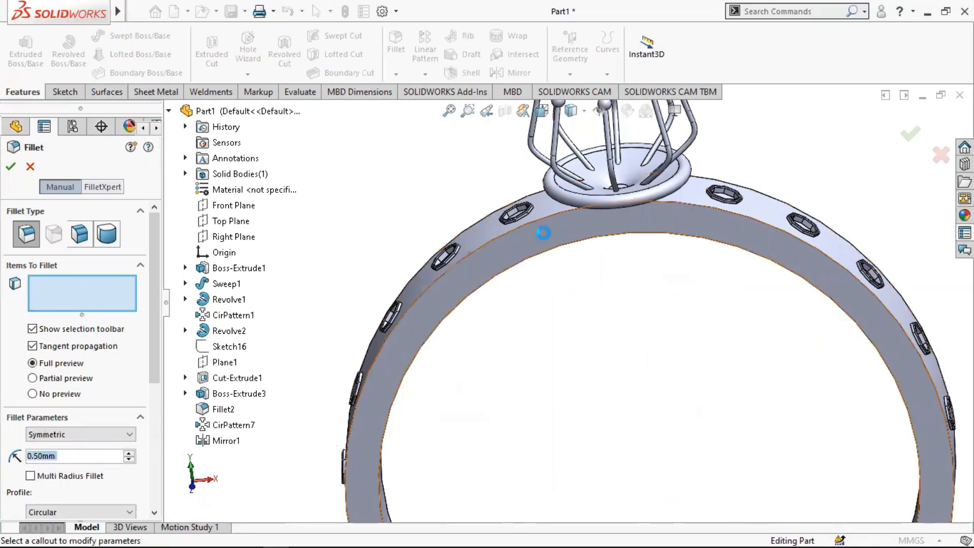
{"action": "left_click", "coordinate": [573, 261]}
{"action": "middle_click_drag", "start_coordinate": [574, 262], "coordinate": [508, 274]}
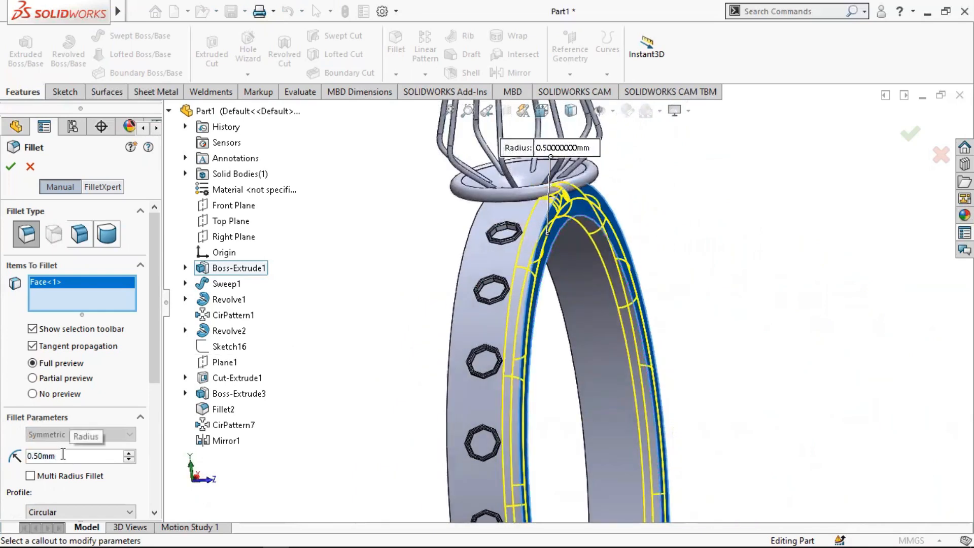
Set the band fillet's radius to 0.3 mm.
{"action": "key", "text": "BackSpace"}
{"action": "key", "text": "BackSpace"}
{"action": "key", "text": "BackSpace"}
{"action": "key", "text": "BackSpace"}
{"action": "key", "text": "BackSpace"}
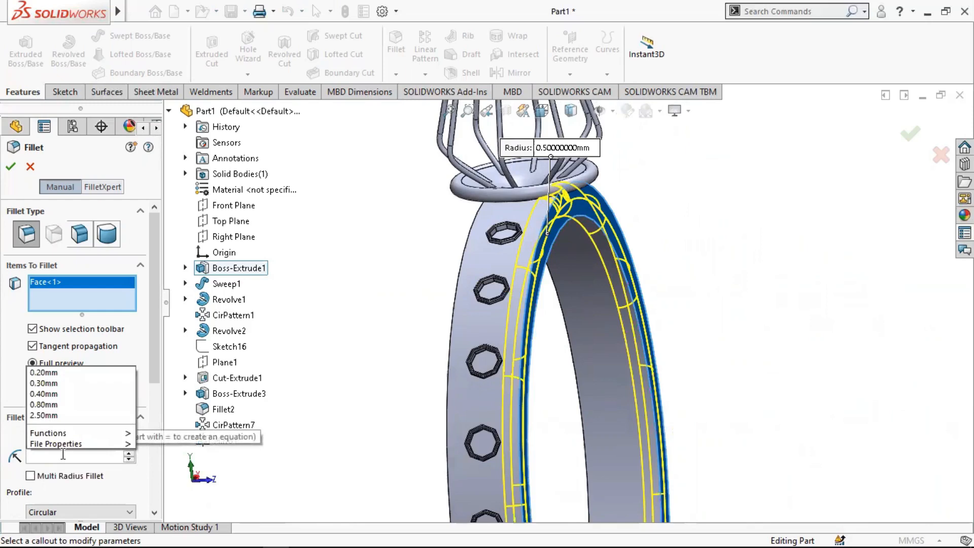
{"action": "type", "text": "0..3"}
{"action": "key", "text": "Return"}
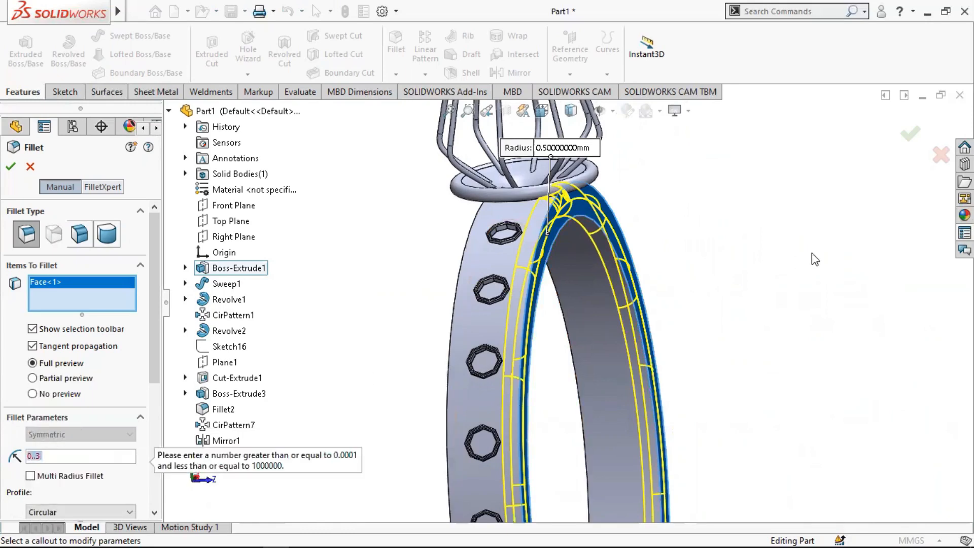
{"action": "middle_click_drag", "start_coordinate": [500, 324], "coordinate": [491, 353]}
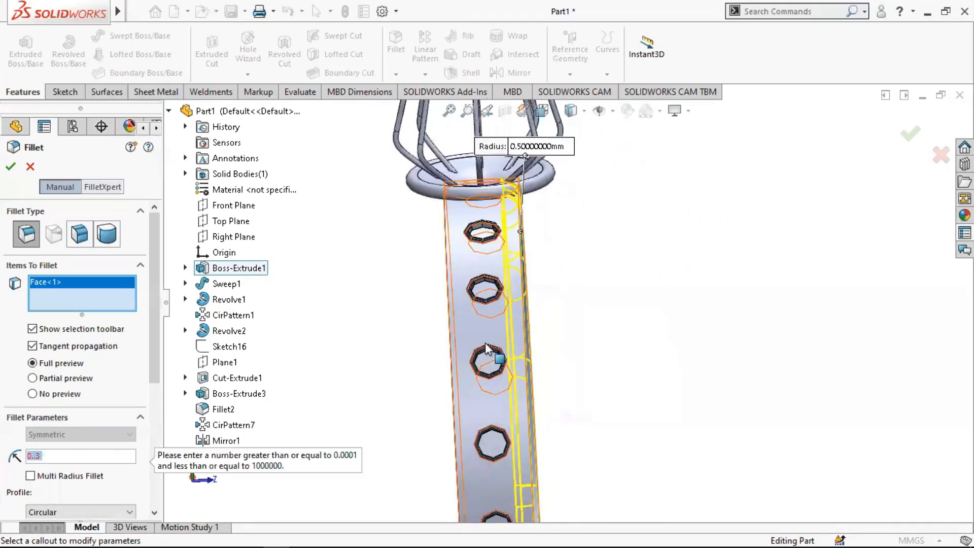
{"action": "type", "text": "0.3"}
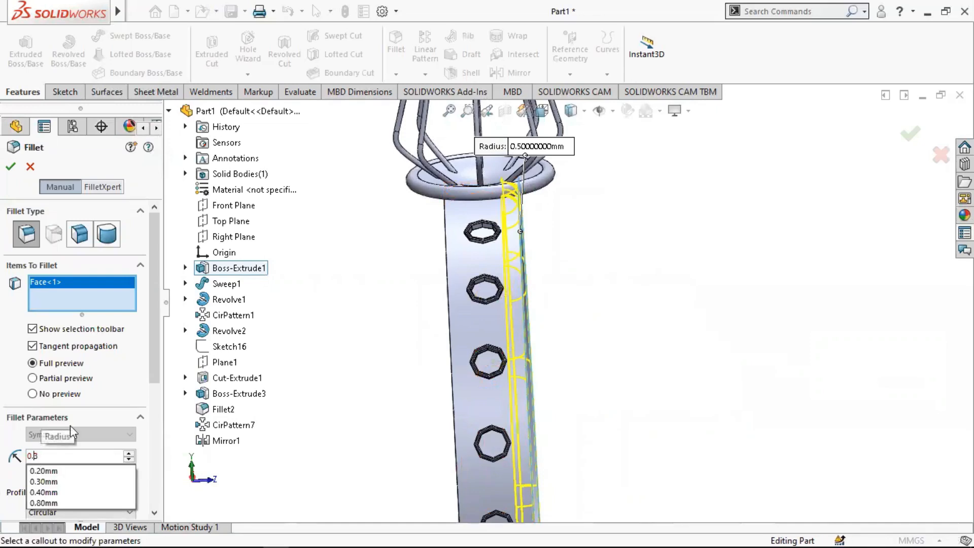
{"action": "key", "text": "Return"}
Add the band's opposite flat side face to the fillet and apply it.
{"action": "middle_click_drag", "start_coordinate": [588, 250], "coordinate": [509, 299]}
{"action": "left_click", "coordinate": [443, 293]}
{"action": "scroll", "coordinate": [523, 278], "scroll_direction": "down", "scroll_amount": 3}
{"action": "scroll", "coordinate": [509, 299], "scroll_direction": "up", "scroll_amount": 2}
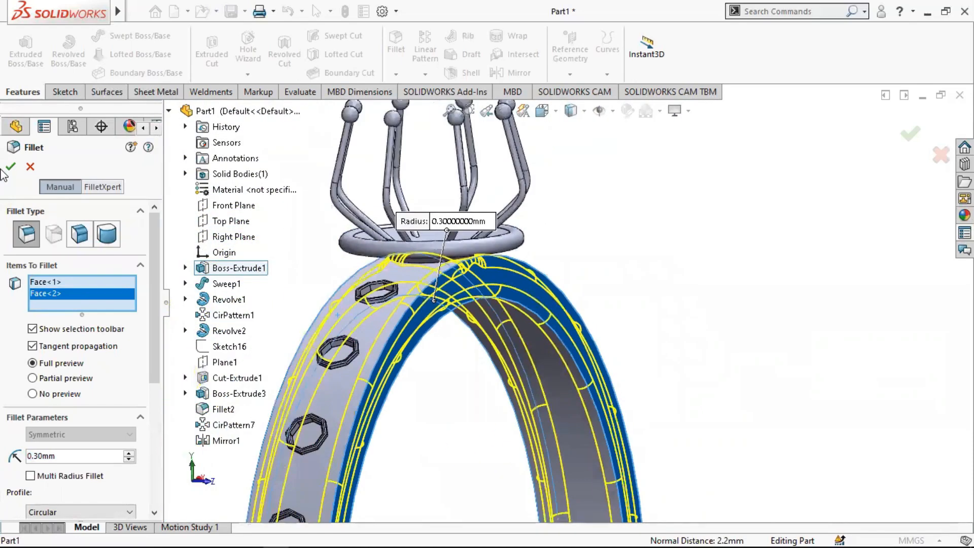
{"action": "left_click", "coordinate": [10, 169]}
Examine the rounded band edges, especially where they run beneath the revolved dish.
{"action": "scroll", "coordinate": [520, 304], "scroll_direction": "up", "scroll_amount": 4}
{"action": "middle_click_drag", "start_coordinate": [512, 305], "coordinate": [538, 325]}
{"action": "scroll", "coordinate": [546, 295], "scroll_direction": "down", "scroll_amount": 6}
{"action": "scroll", "coordinate": [609, 350], "scroll_direction": "up", "scroll_amount": 4}
{"action": "scroll", "coordinate": [621, 327], "scroll_direction": "down", "scroll_amount": 6}
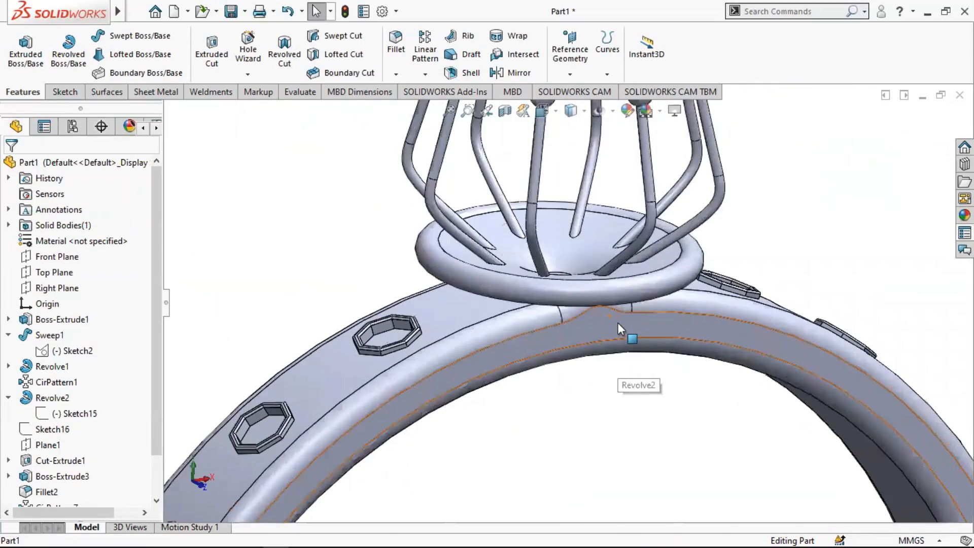
{"action": "scroll", "coordinate": [592, 303], "scroll_direction": "up", "scroll_amount": 10}
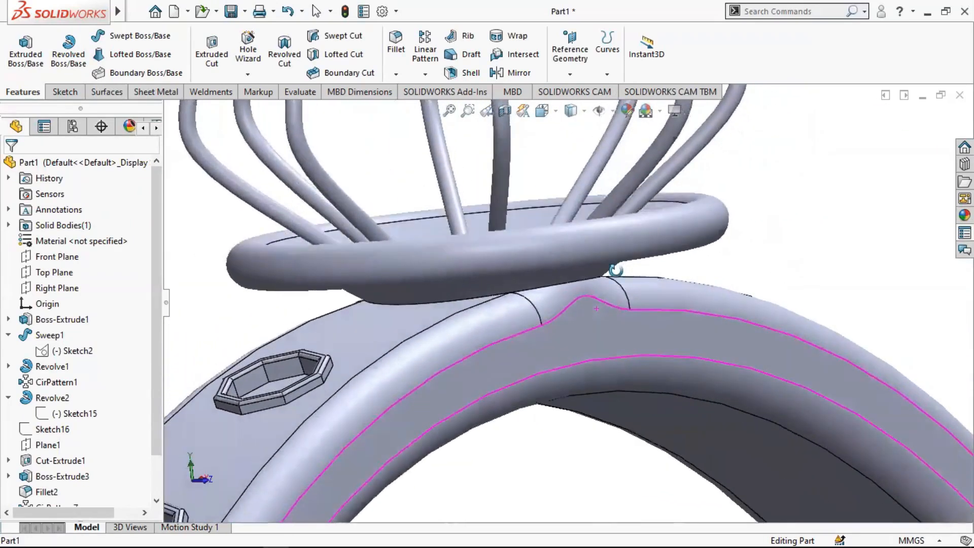
{"action": "scroll", "coordinate": [568, 391], "scroll_direction": "up", "scroll_amount": 3}
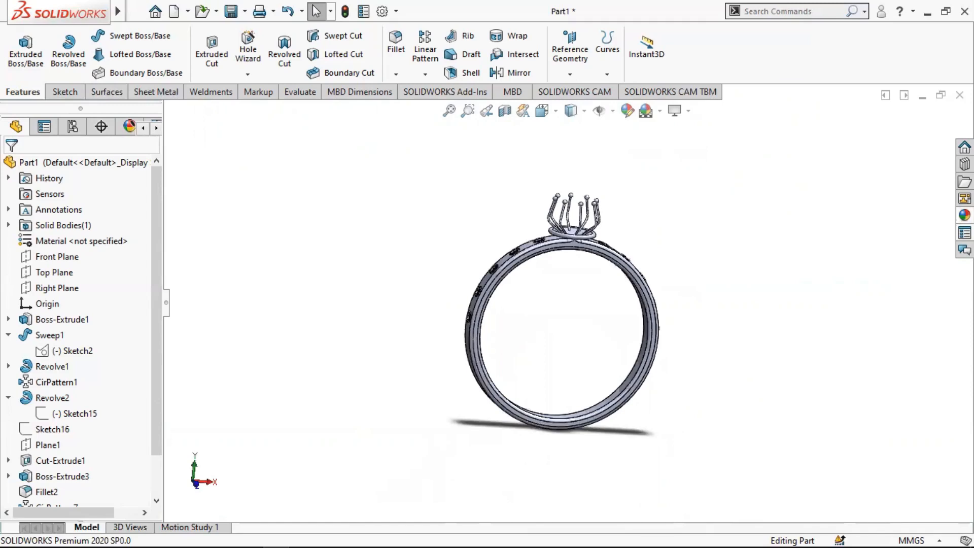
Apply a gold appearance from the metal appearances to the whole ring.
{"action": "left_click", "coordinate": [964, 215]}
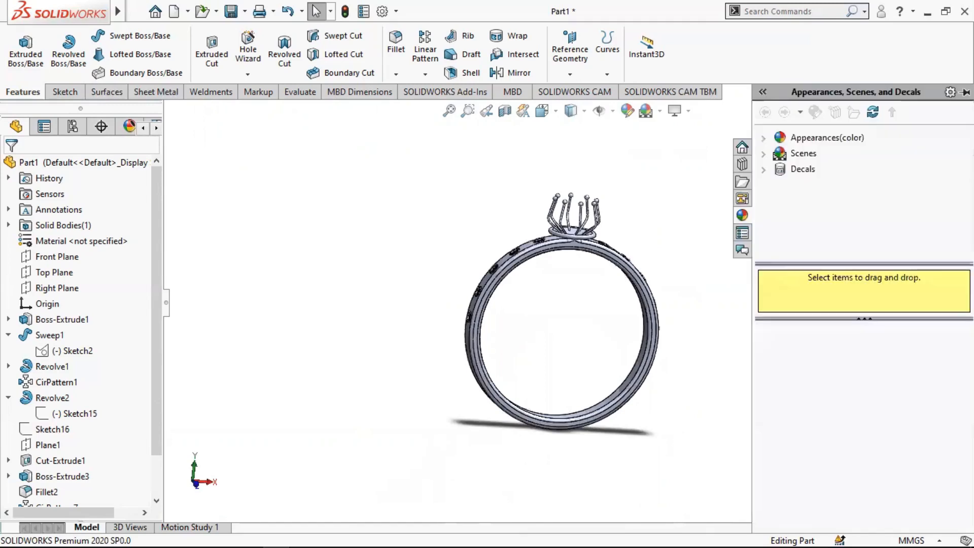
{"action": "left_click", "coordinate": [768, 138]}
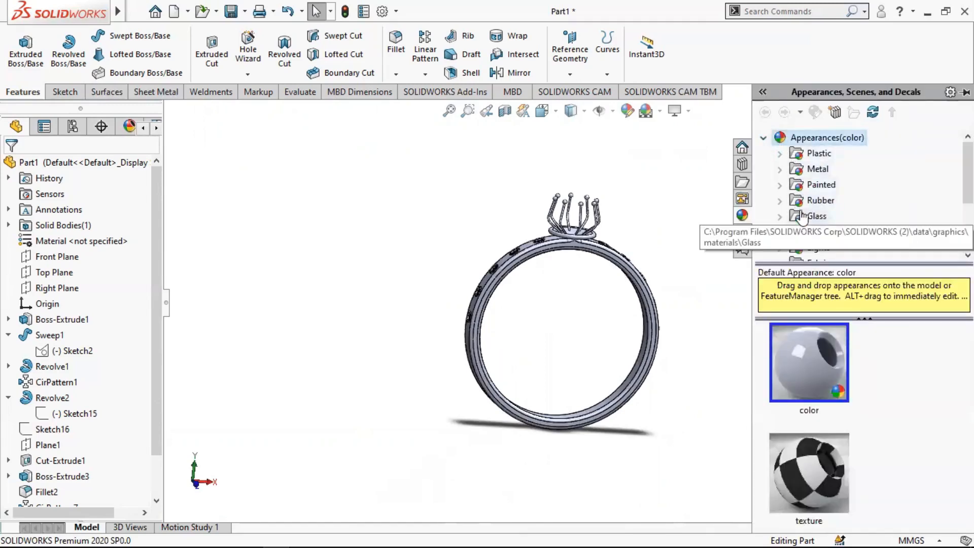
{"action": "left_click", "coordinate": [782, 169]}
{"action": "scroll", "coordinate": [816, 205], "scroll_direction": "down", "scroll_amount": 2}
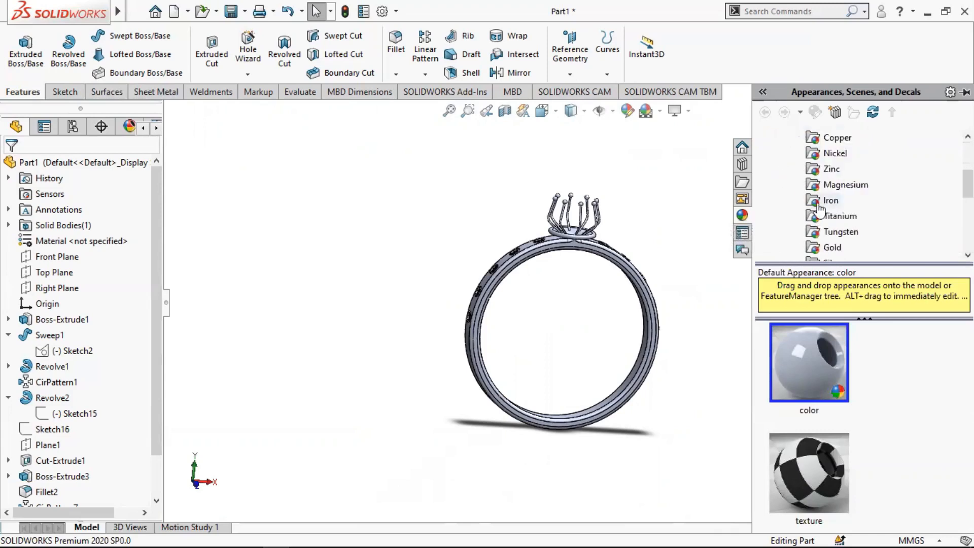
{"action": "left_click", "coordinate": [831, 247]}
{"action": "double_click", "coordinate": [825, 384]}
{"action": "left_click_drag", "start_coordinate": [825, 384], "coordinate": [663, 240]}
{"action": "scroll", "coordinate": [544, 261], "scroll_direction": "down", "scroll_amount": 4}
{"action": "middle_click_drag", "start_coordinate": [566, 242], "coordinate": [646, 270]}
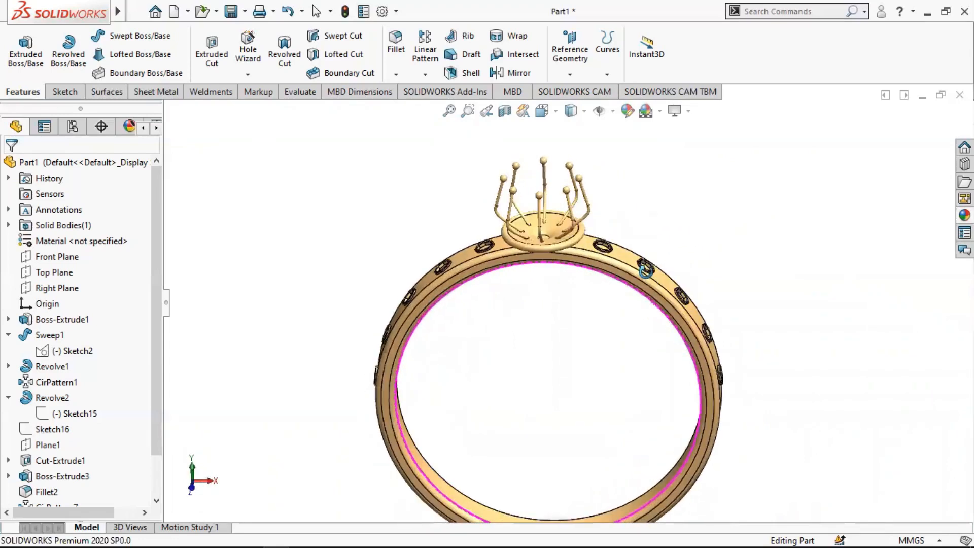
{"action": "scroll", "coordinate": [626, 324], "scroll_direction": "up", "scroll_amount": 3}
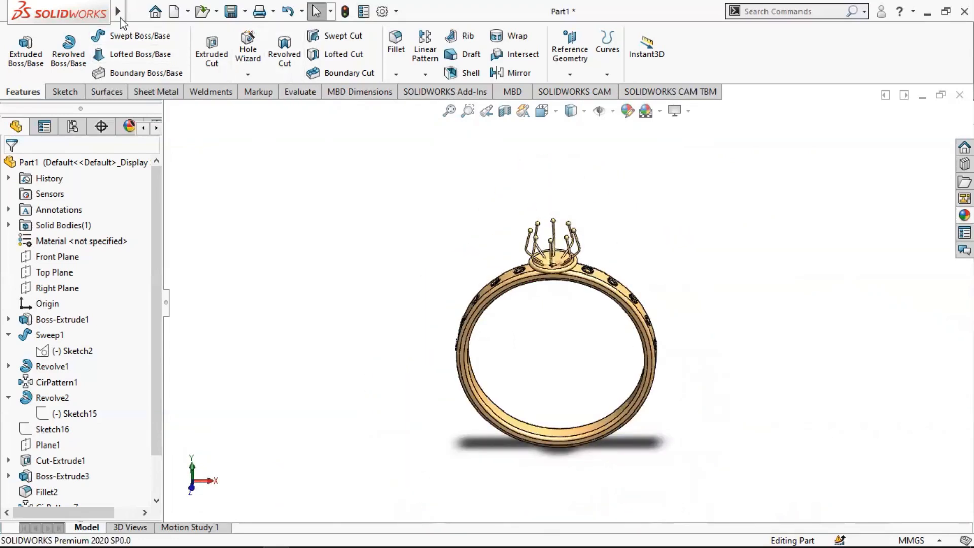
Start saving the part under a new name and browse to the Tutorial folder of CDE Project on drive G:.
{"action": "left_click", "coordinate": [135, 9]}
{"action": "left_click", "coordinate": [155, 186]}
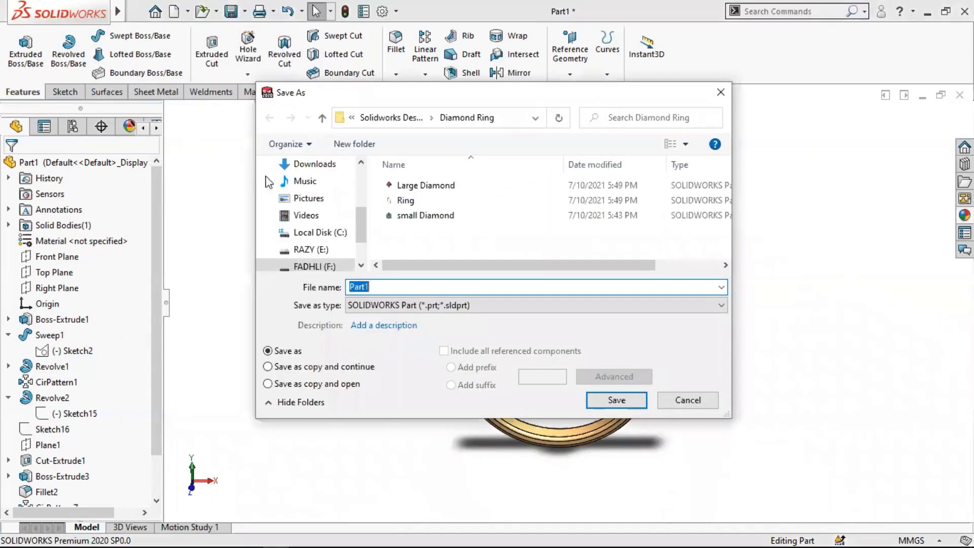
{"action": "left_click", "coordinate": [322, 117]}
{"action": "scroll", "coordinate": [315, 245], "scroll_direction": "down", "scroll_amount": 1}
{"action": "left_click", "coordinate": [320, 232]}
{"action": "scroll", "coordinate": [447, 212], "scroll_direction": "down", "scroll_amount": 3}
{"action": "scroll", "coordinate": [446, 212], "scroll_direction": "up", "scroll_amount": 1}
{"action": "double_click", "coordinate": [426, 182]}
{"action": "double_click", "coordinate": [434, 249]}
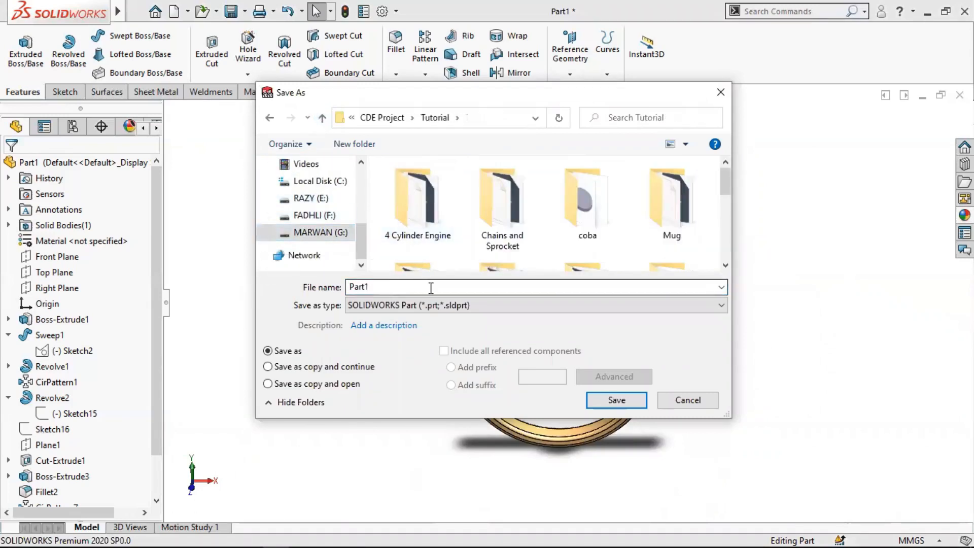
Create a new folder named Diamond Ring inside the Tutorial folder.
{"action": "right_click", "coordinate": [458, 187]}
{"action": "mouse_move", "coordinate": [507, 324]}
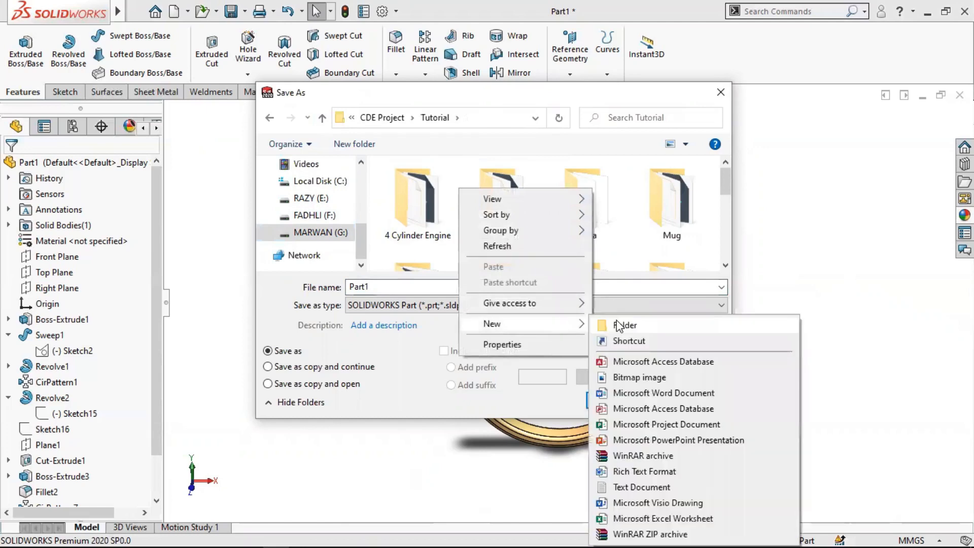
{"action": "left_click", "coordinate": [619, 325]}
{"action": "type", "text": "Diamond Ring"}
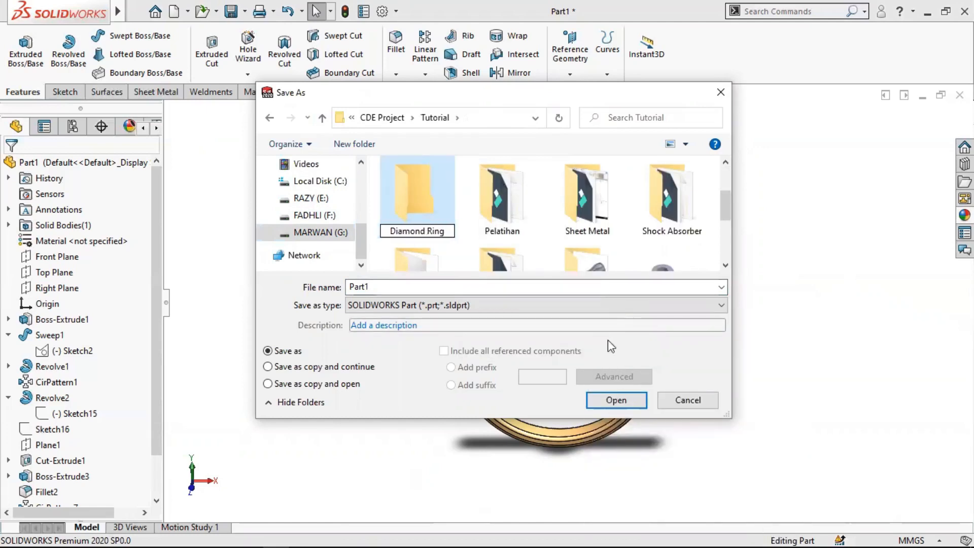
Save the part as Ring inside the Diamond Ring folder.
{"action": "left_click", "coordinate": [616, 400]}
{"action": "left_click", "coordinate": [616, 399]}
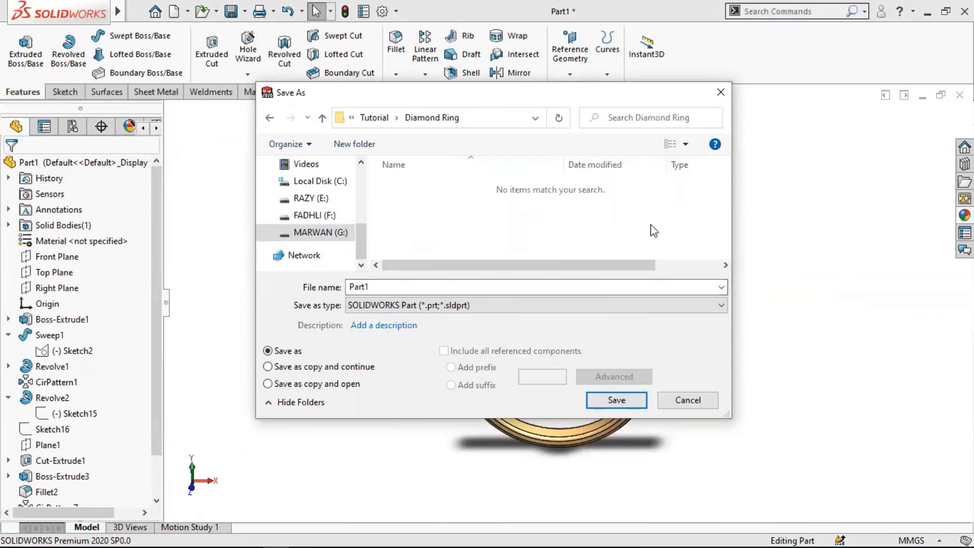
{"action": "type", "text": "Ring"}
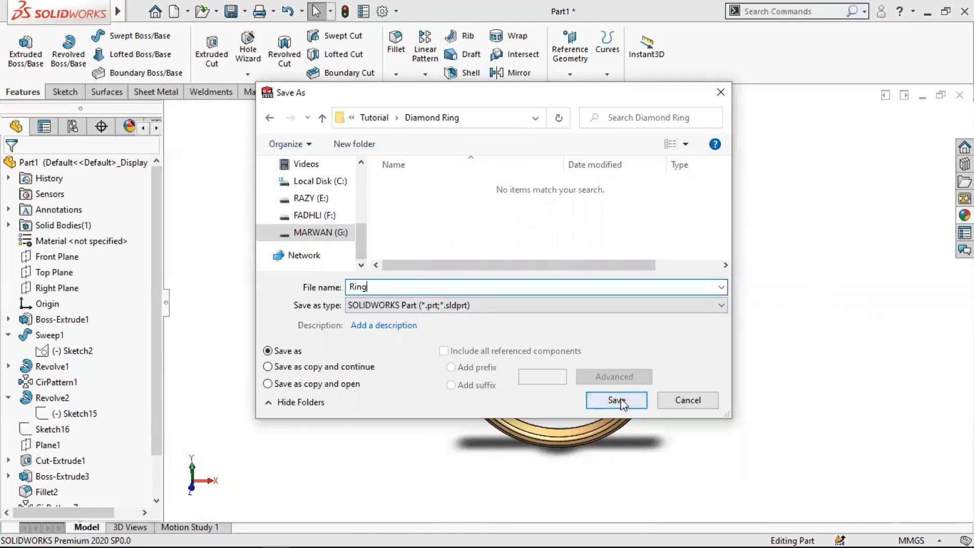
{"action": "left_click", "coordinate": [617, 400]}
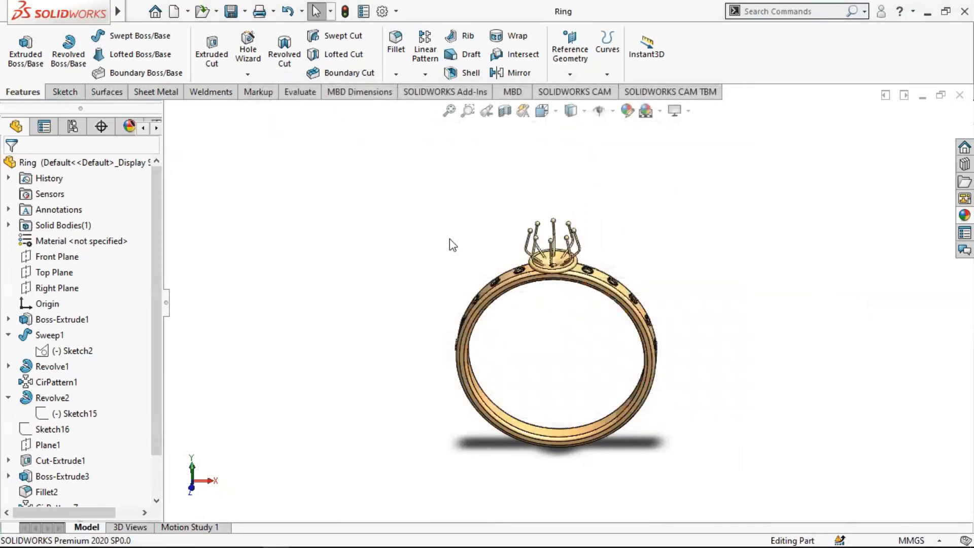
Create a new part document and set its scene background to Plain White.
{"action": "left_click", "coordinate": [174, 12]}
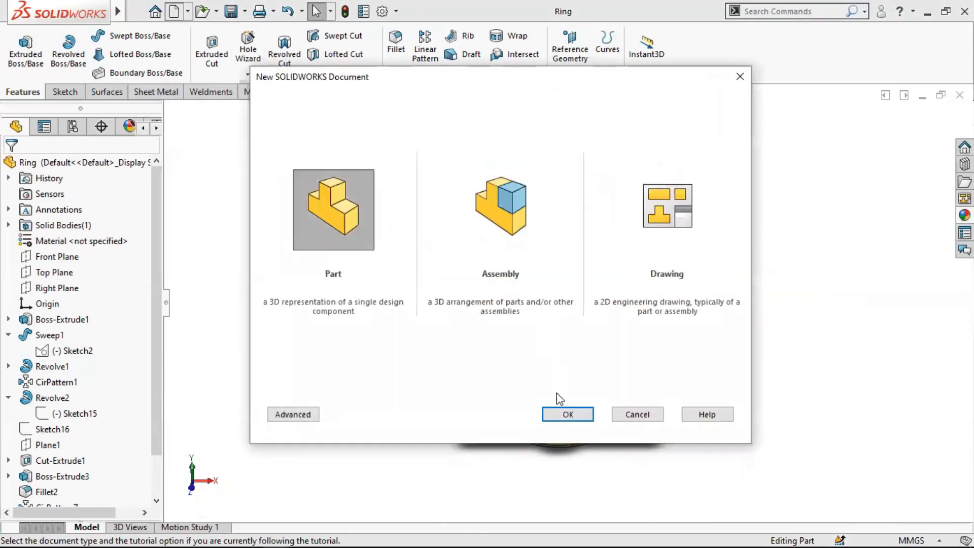
{"action": "left_click", "coordinate": [565, 414]}
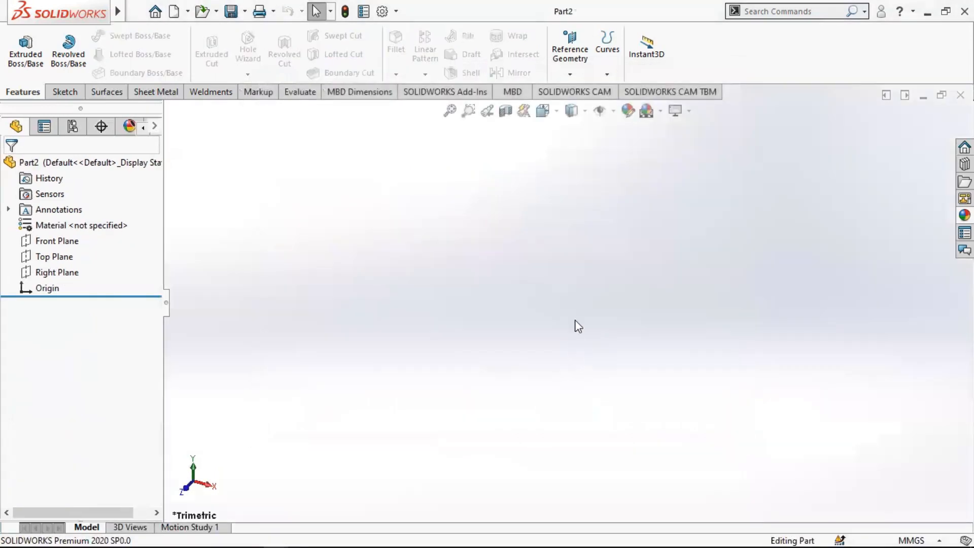
{"action": "left_click", "coordinate": [646, 111]}
{"action": "left_click", "coordinate": [666, 147]}
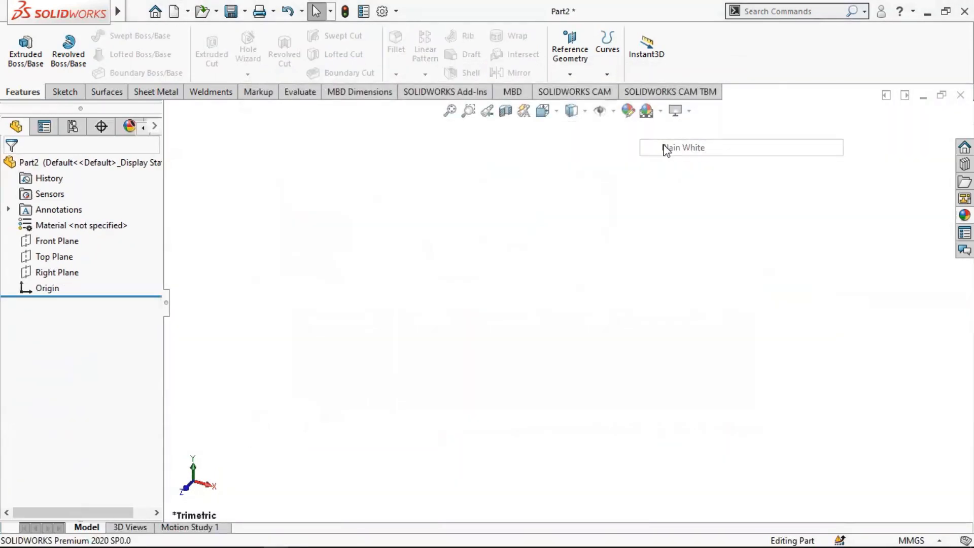
Sketch a 16-sided polygon centred on the origin of the Top Plane, with an inscribed circle about 154 mm in diameter.
{"action": "right_click", "coordinate": [54, 256]}
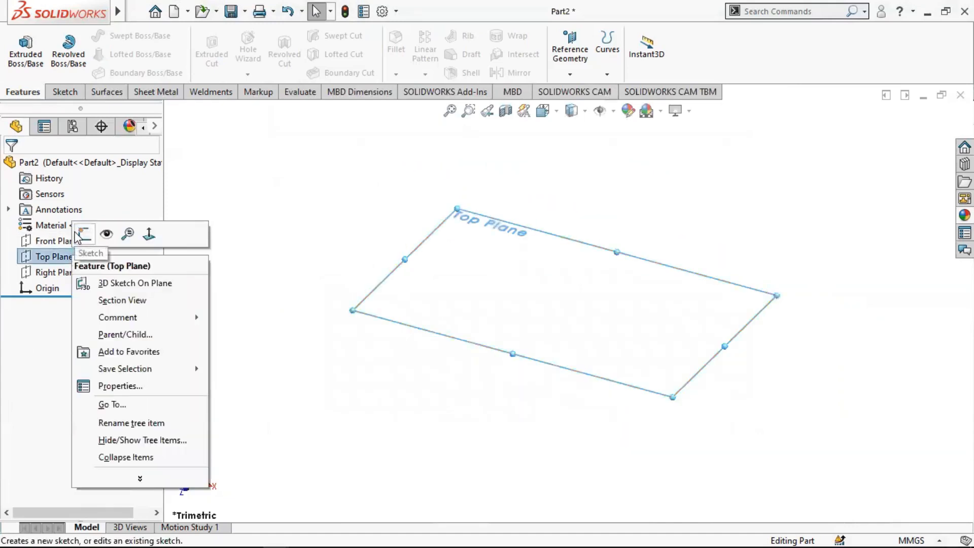
{"action": "left_click", "coordinate": [82, 231]}
{"action": "left_click", "coordinate": [122, 74]}
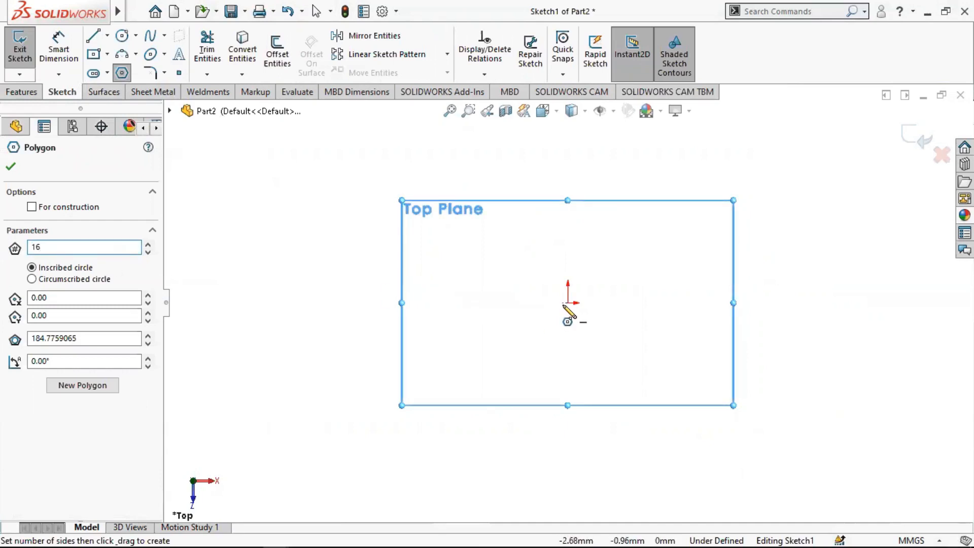
{"action": "left_click_drag", "start_coordinate": [569, 303], "coordinate": [714, 303]}
{"action": "scroll", "coordinate": [592, 293], "scroll_direction": "up", "scroll_amount": 3}
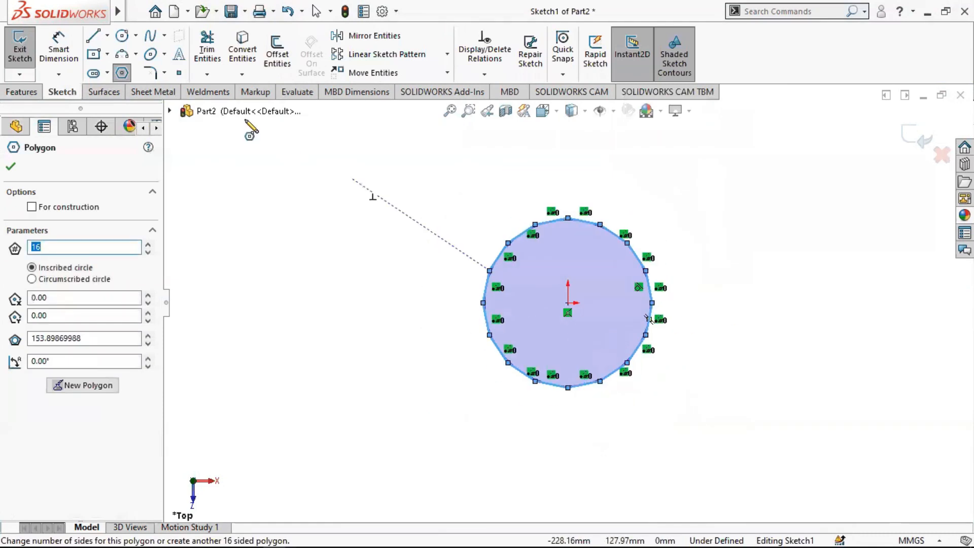
Dimension the polygon's inscribed construction circle to a diameter of 5 mm.
{"action": "left_click", "coordinate": [59, 51]}
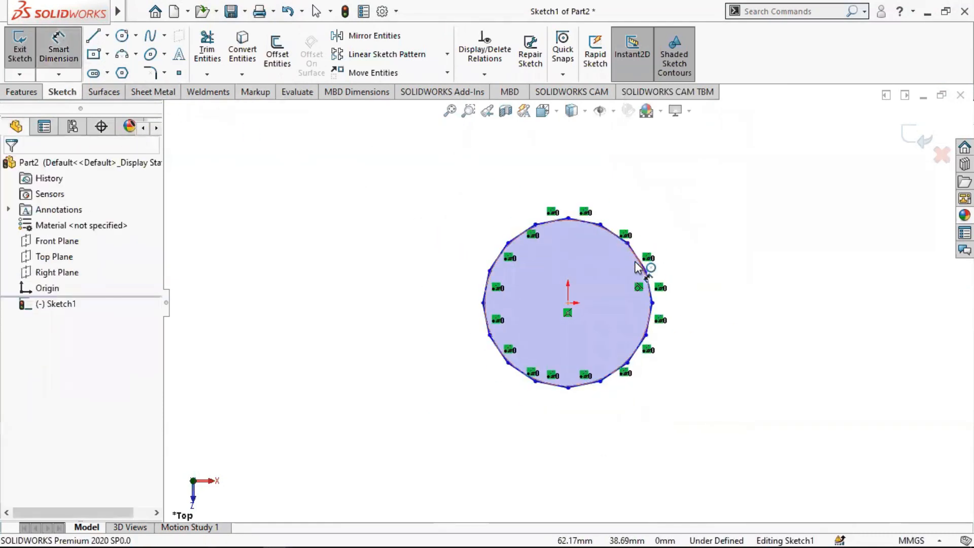
{"action": "scroll", "coordinate": [642, 282], "scroll_direction": "down", "scroll_amount": 4}
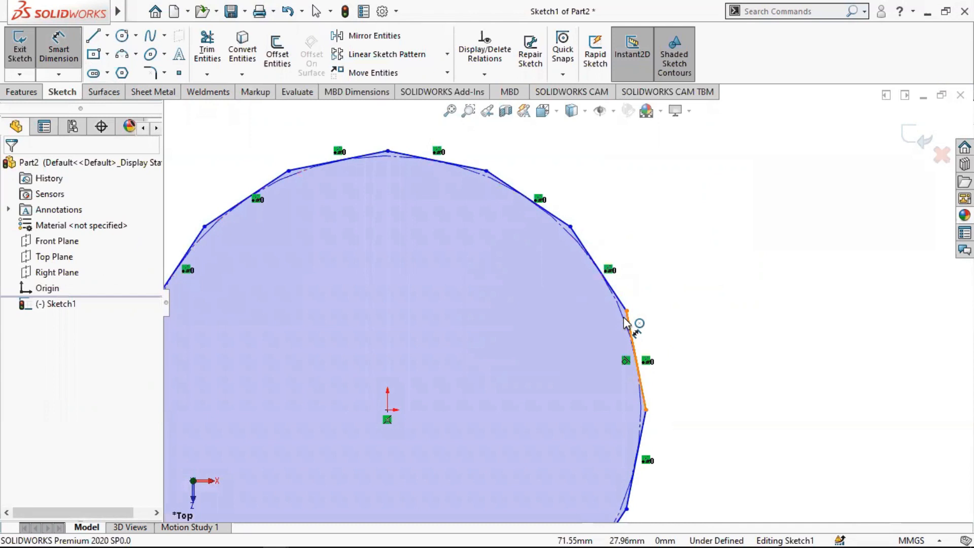
{"action": "left_click", "coordinate": [632, 323]}
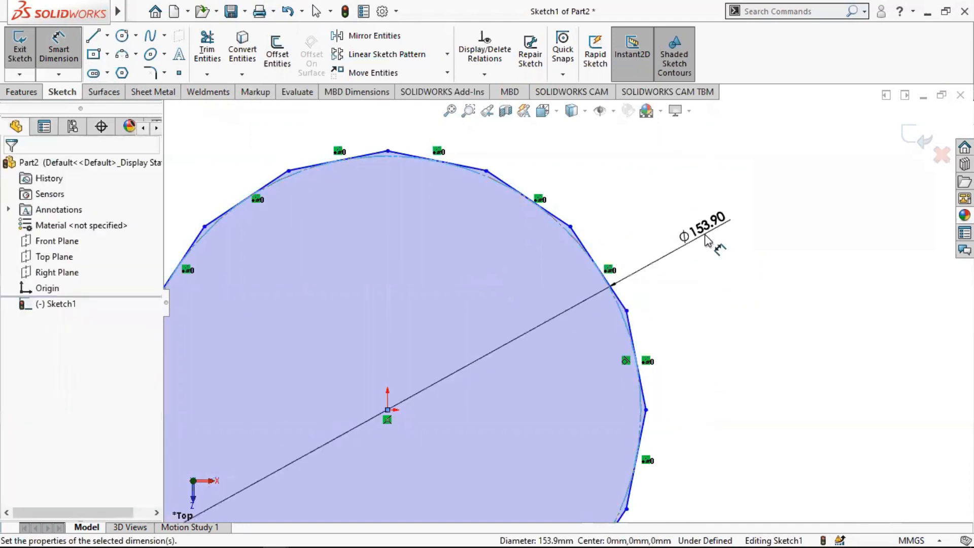
{"action": "left_click", "coordinate": [706, 235]}
{"action": "type", "text": "5"}
{"action": "key", "text": "Return"}
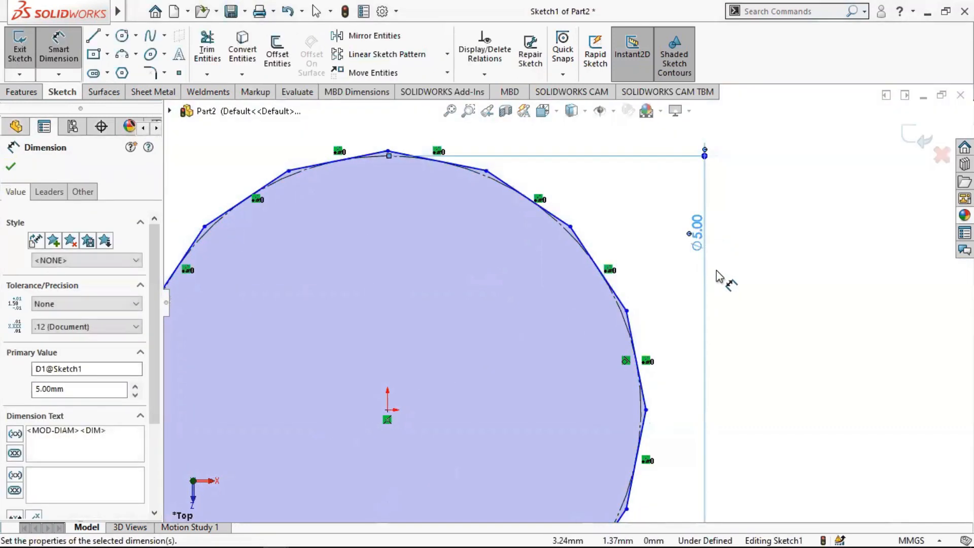
{"action": "scroll", "coordinate": [711, 285], "scroll_direction": "up", "scroll_amount": 5}
{"action": "left_click", "coordinate": [12, 168]}
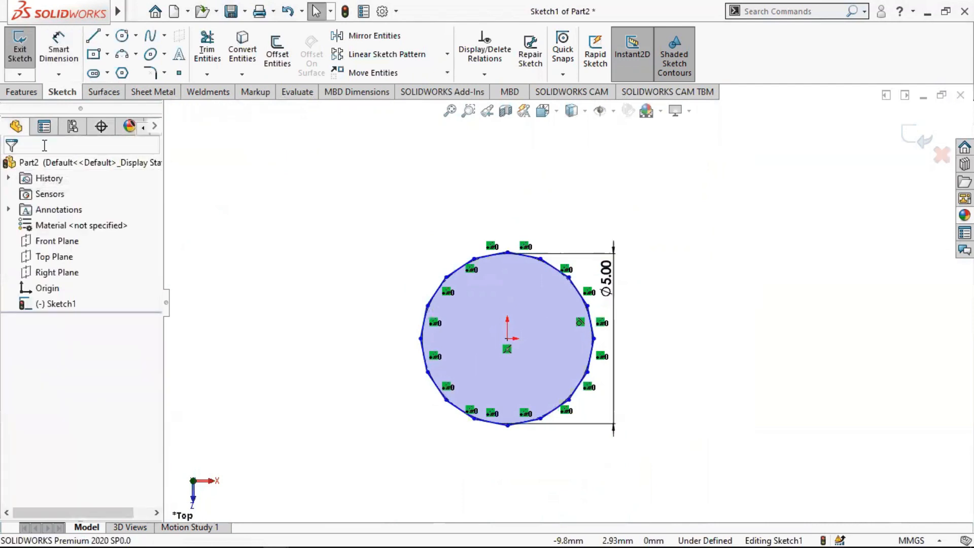
Extrude the polygon 2.5 mm downward with a 45° inward draft to form the pointed base of the diamond.
{"action": "left_click", "coordinate": [12, 93]}
{"action": "left_click", "coordinate": [26, 51]}
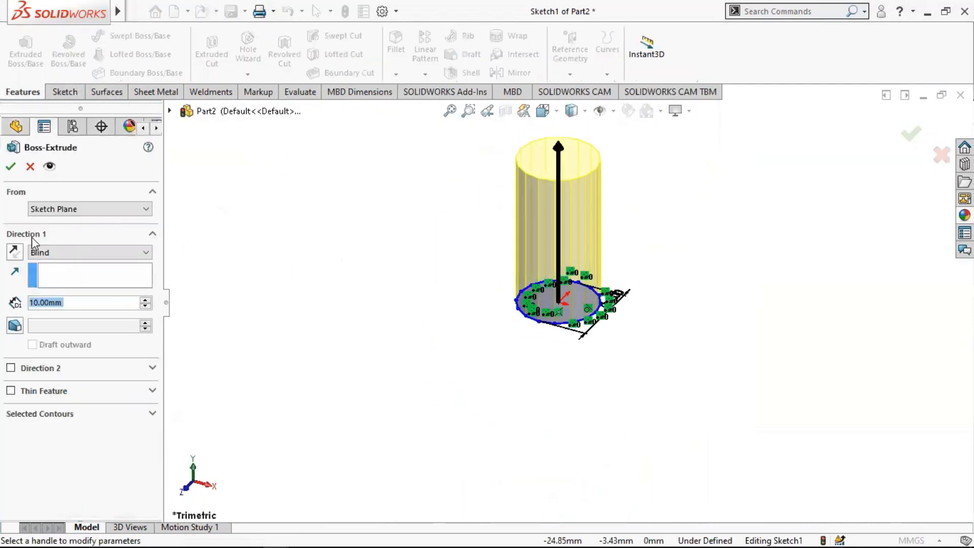
{"action": "left_click", "coordinate": [14, 252]}
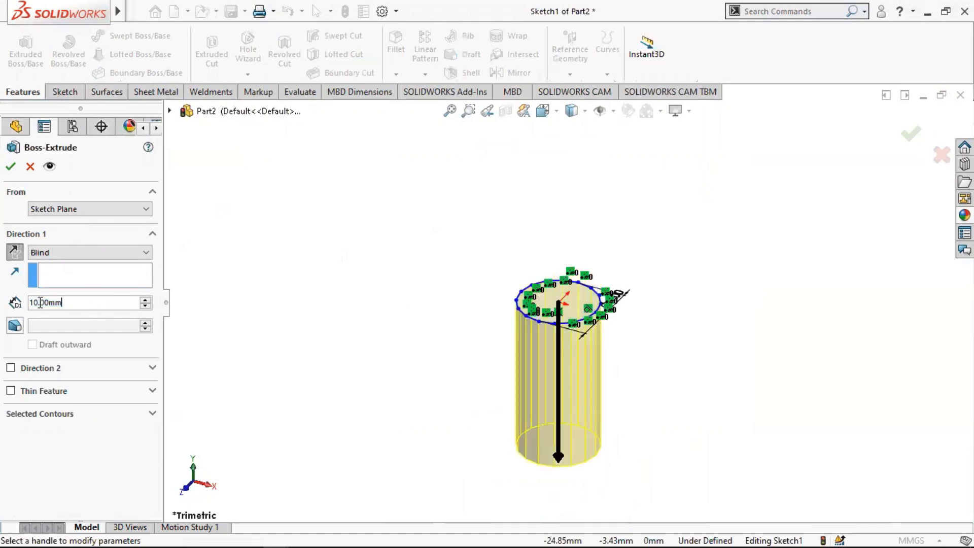
{"action": "type", "text": "2.5"}
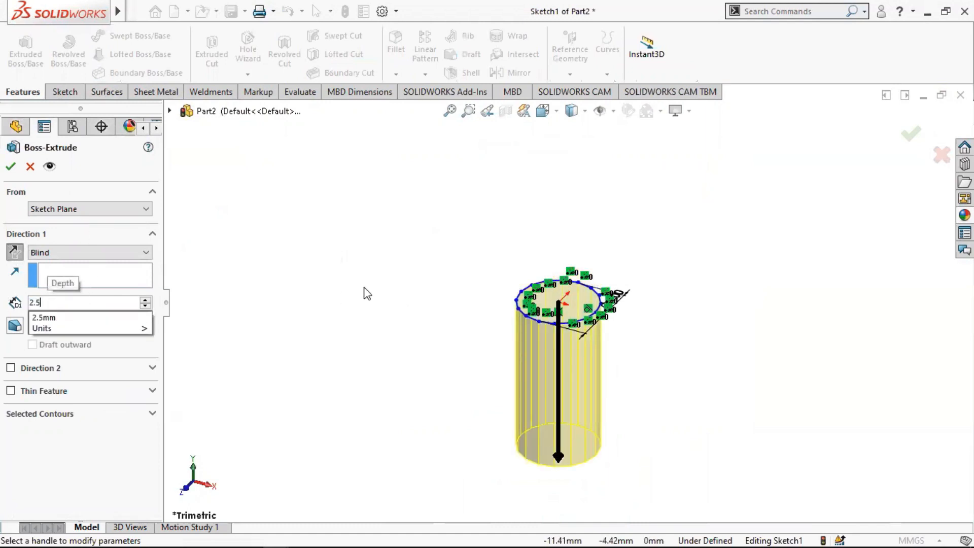
{"action": "key", "text": "Return"}
{"action": "left_click", "coordinate": [16, 328]}
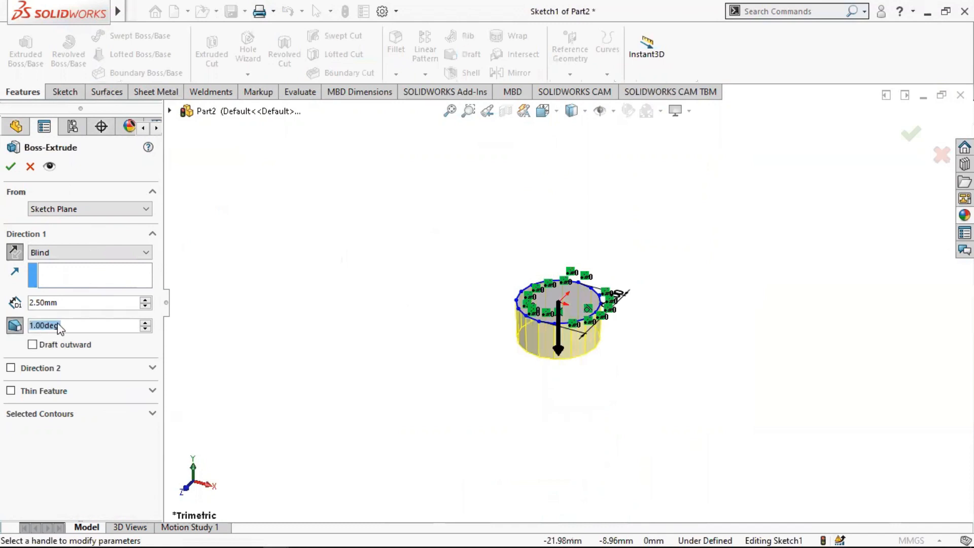
{"action": "type", "text": "45"}
{"action": "key", "text": "Return"}
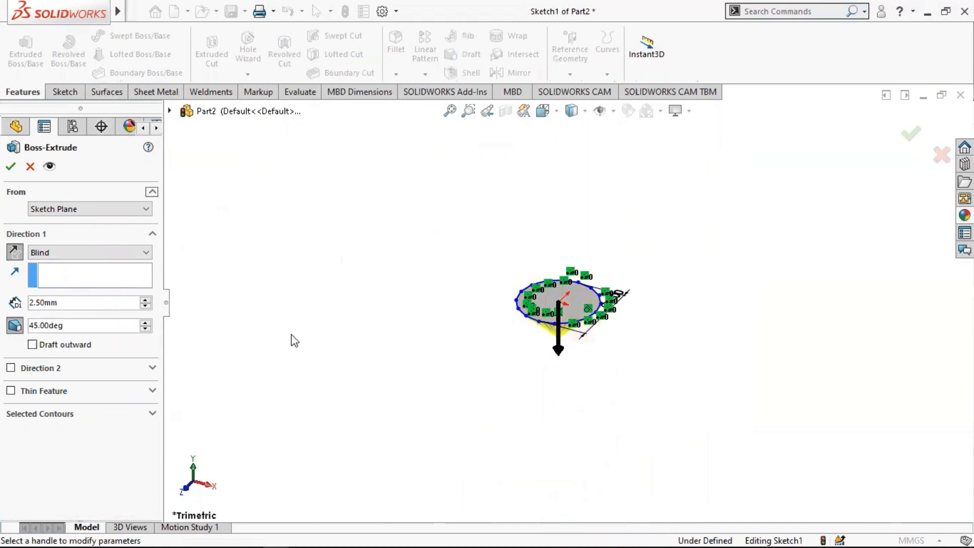
{"action": "scroll", "coordinate": [558, 330], "scroll_direction": "down", "scroll_amount": 5}
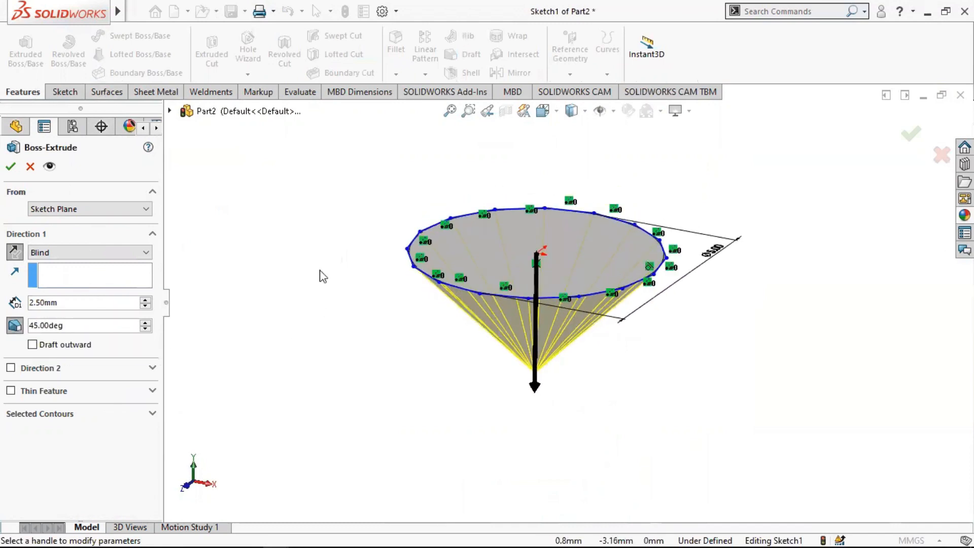
{"action": "left_click", "coordinate": [11, 167]}
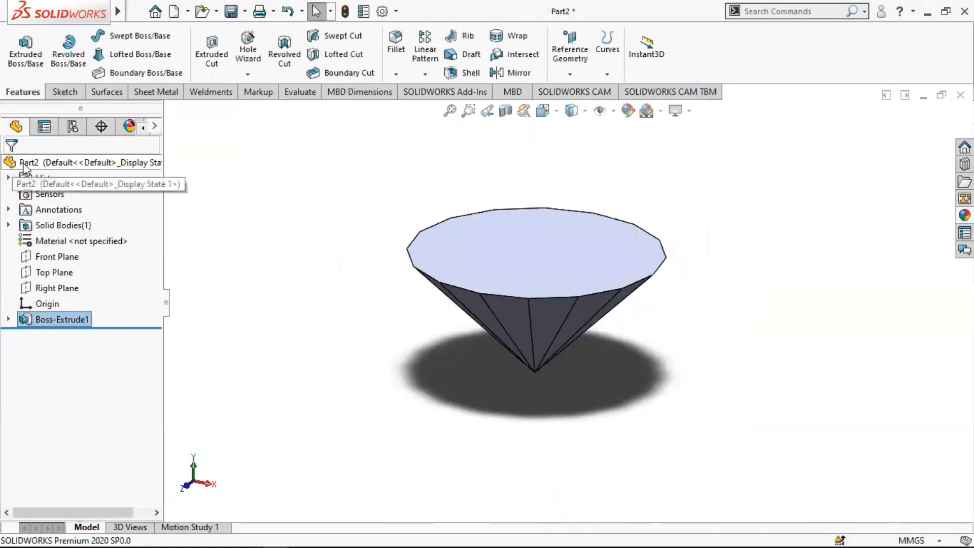
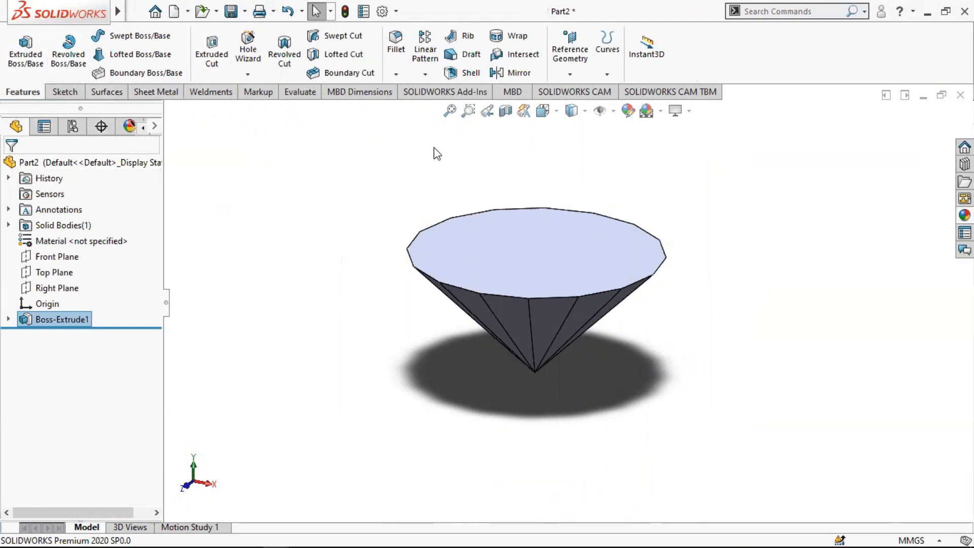
Convert the outline of the diamond's flat top face into a new sketch and extrude it 0.2 mm upward.
{"action": "right_click", "coordinate": [493, 246]}
{"action": "left_click", "coordinate": [526, 206]}
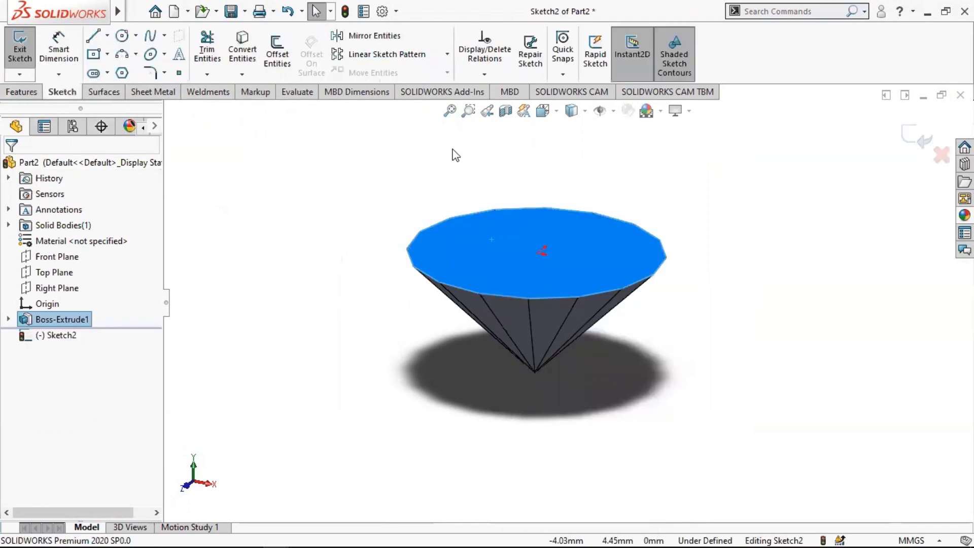
{"action": "left_click", "coordinate": [242, 68]}
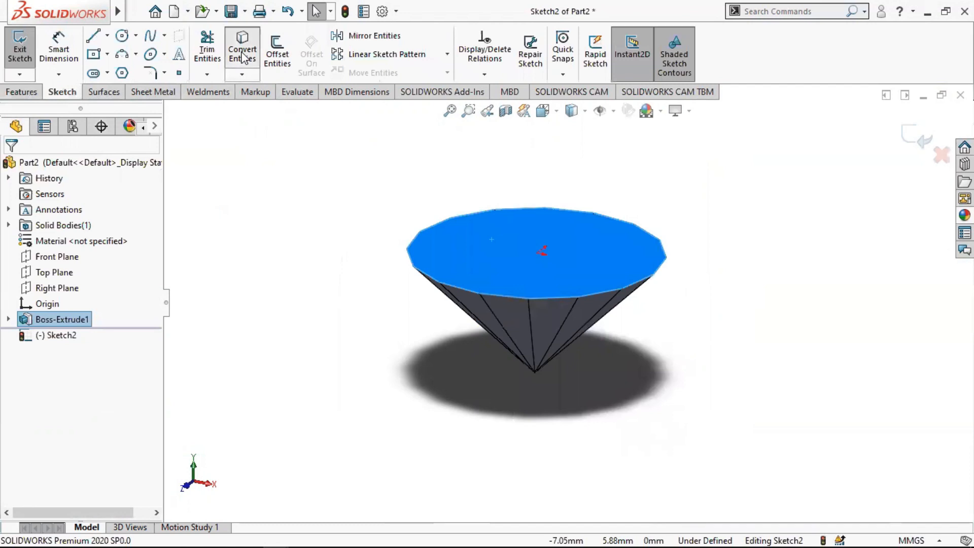
{"action": "left_click", "coordinate": [19, 87]}
{"action": "left_click", "coordinate": [22, 60]}
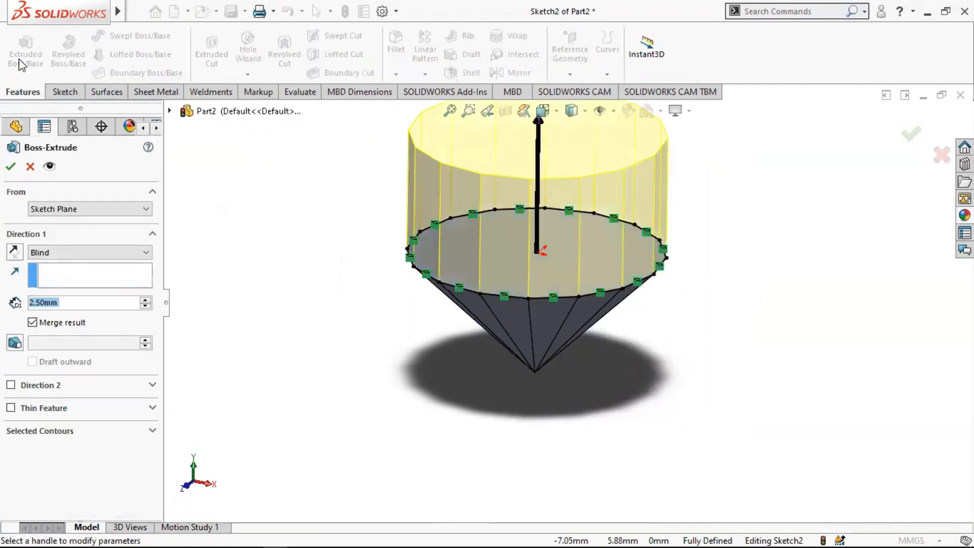
{"action": "type", "text": "0.2"}
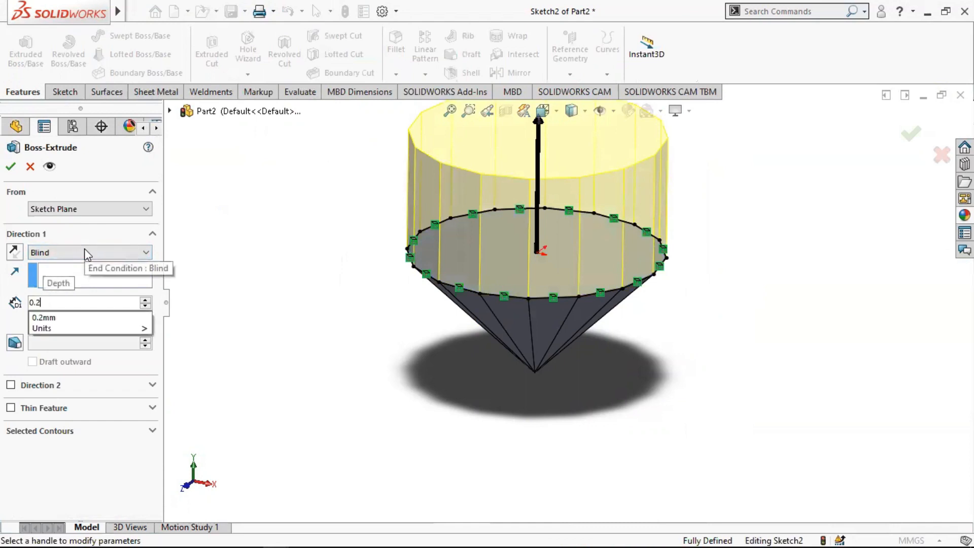
{"action": "key", "text": "Return"}
{"action": "left_click", "coordinate": [11, 167]}
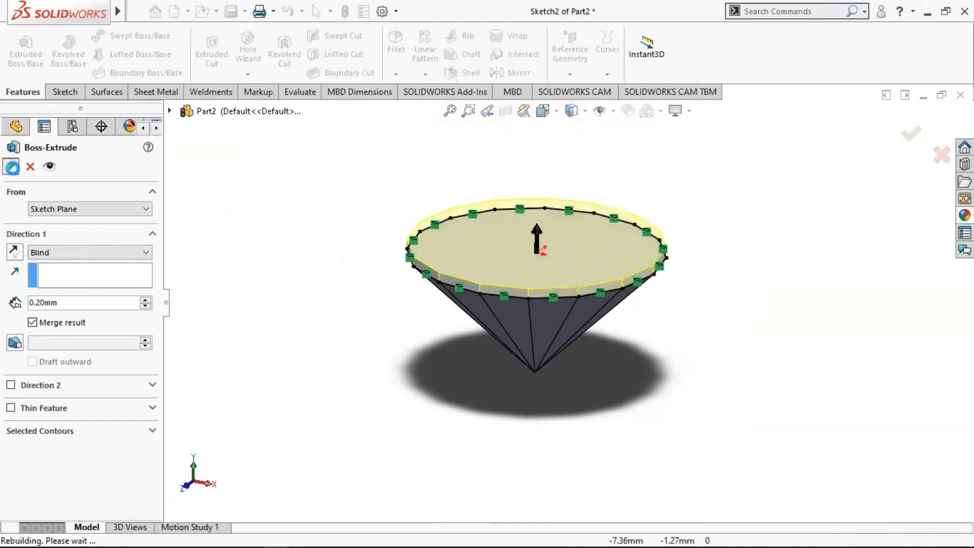
Start a sketch on the top face of the thin rim and convert the face's outline into it.
{"action": "right_click", "coordinate": [520, 239]}
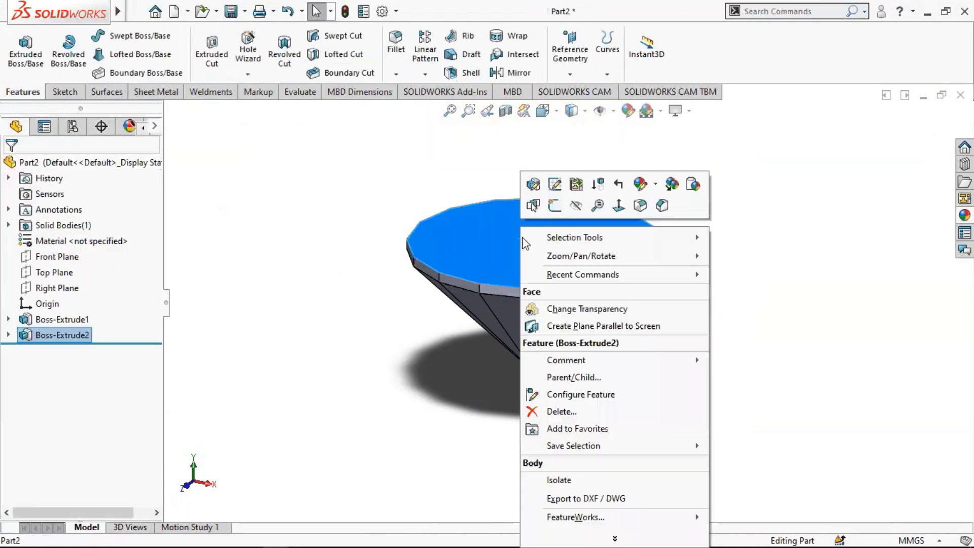
{"action": "left_click", "coordinate": [552, 214]}
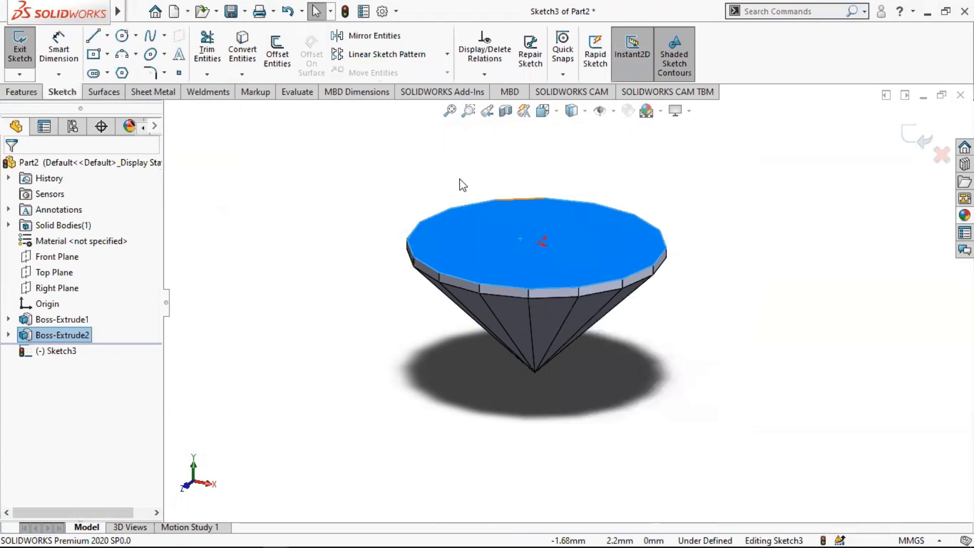
{"action": "left_click", "coordinate": [235, 53]}
{"action": "left_click", "coordinate": [23, 93]}
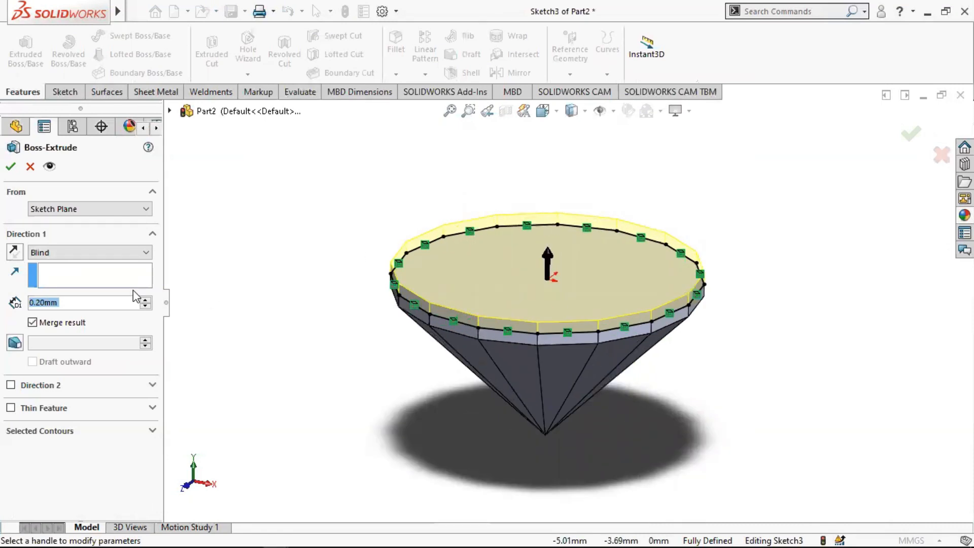
Set up an upward extrusion of the converted outline with a depth of 0.8 mm and a 30° inward draft.
{"action": "type", "text": "0."}
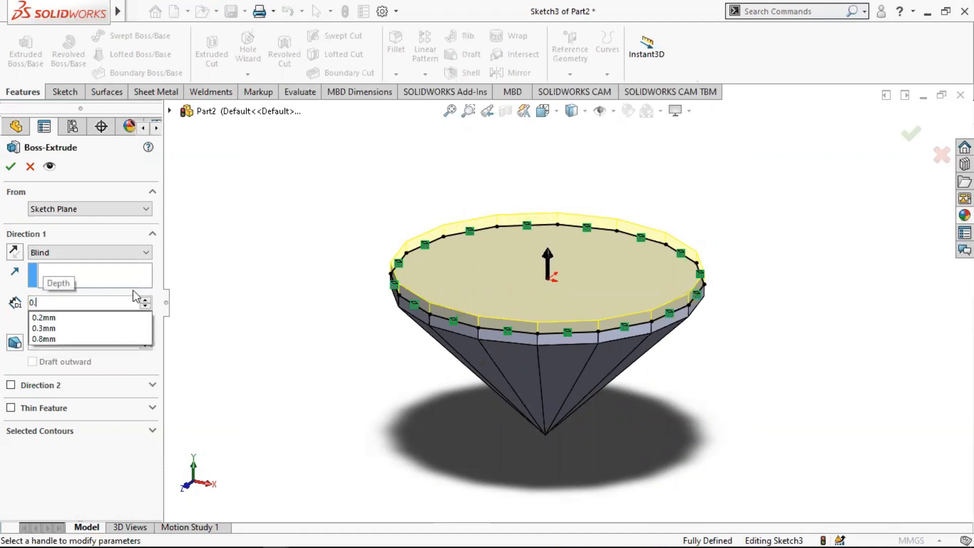
{"action": "type", "text": "8"}
{"action": "key", "text": "Return"}
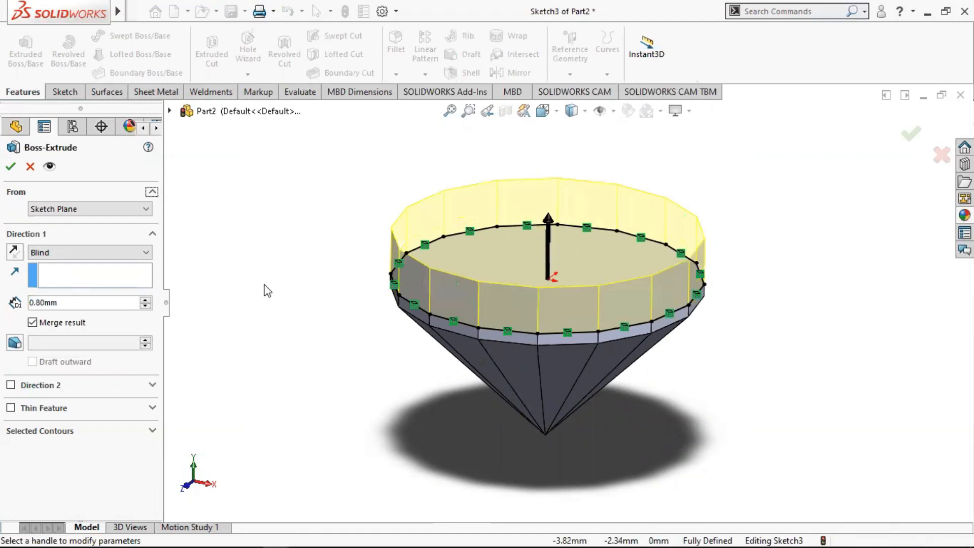
{"action": "left_click", "coordinate": [15, 344]}
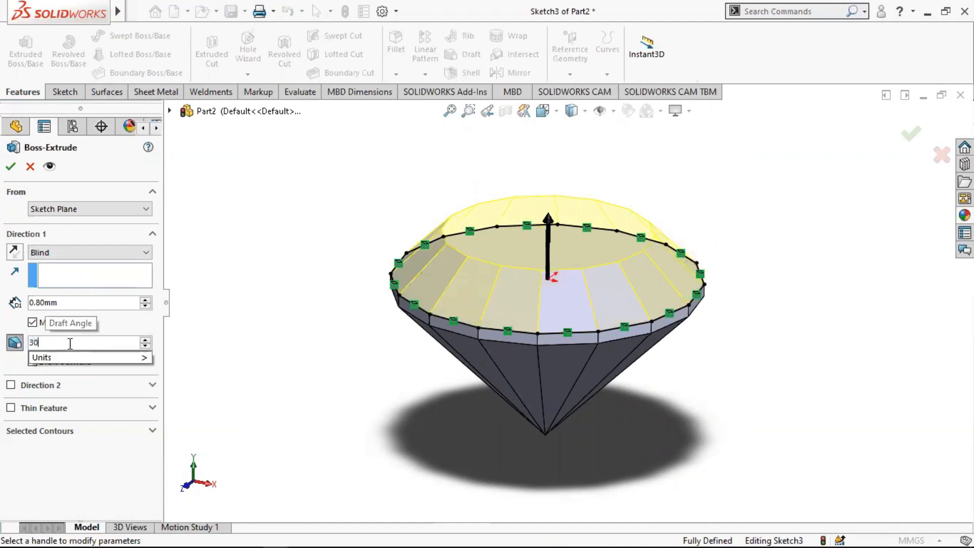
{"action": "key", "text": "Return"}
{"action": "scroll", "coordinate": [466, 359], "scroll_direction": "up", "scroll_amount": 2}
{"action": "middle_click_drag", "start_coordinate": [465, 359], "coordinate": [453, 323]}
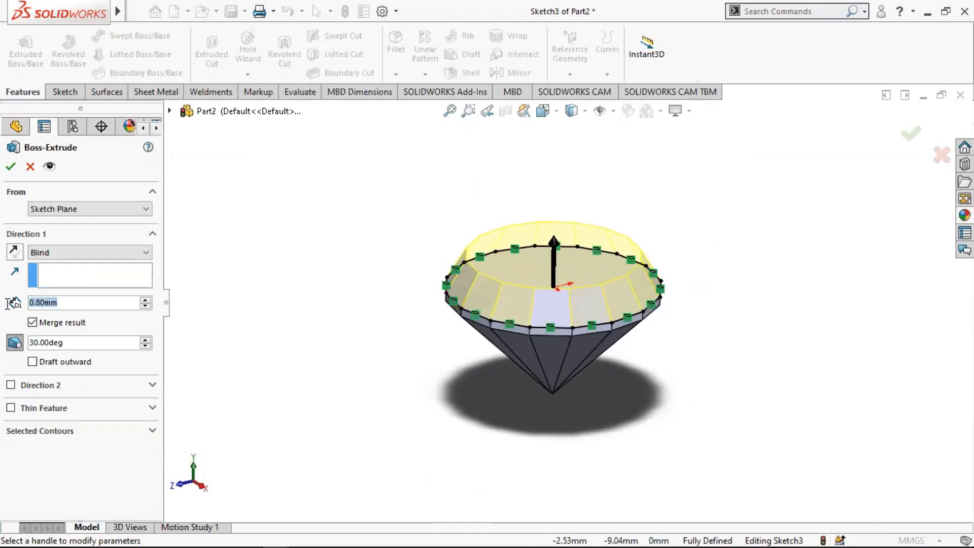
Try extrusion depths of 1 mm and 1.2 mm for the diamond's tapered upper section.
{"action": "type", "text": "1"}
{"action": "key", "text": "Return"}
{"action": "scroll", "coordinate": [481, 286], "scroll_direction": "down", "scroll_amount": 2}
{"action": "middle_click_drag", "start_coordinate": [485, 284], "coordinate": [515, 266]}
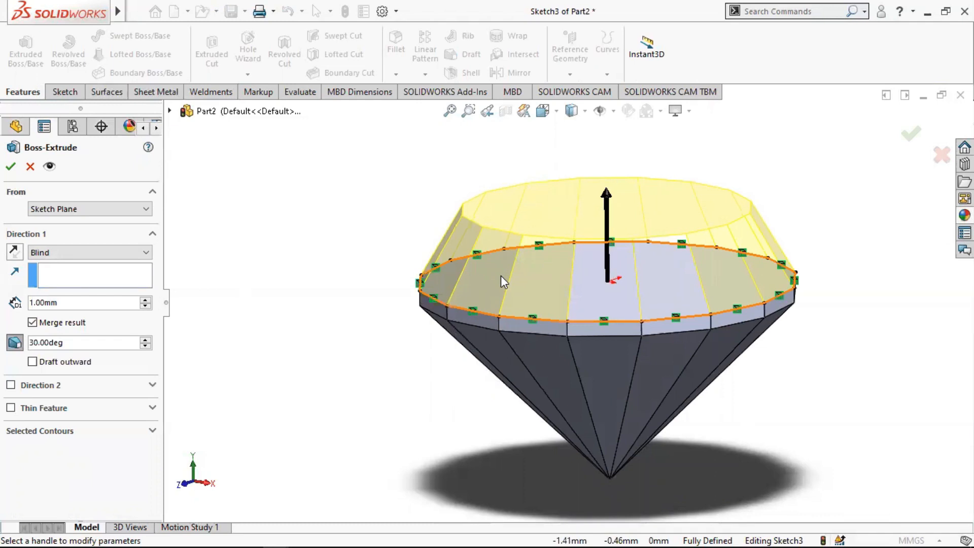
{"action": "scroll", "coordinate": [501, 283], "scroll_direction": "up", "scroll_amount": 2}
{"action": "middle_click_drag", "start_coordinate": [720, 242], "coordinate": [740, 224]}
{"action": "type", "text": "1.2"}
{"action": "key", "text": "Return"}
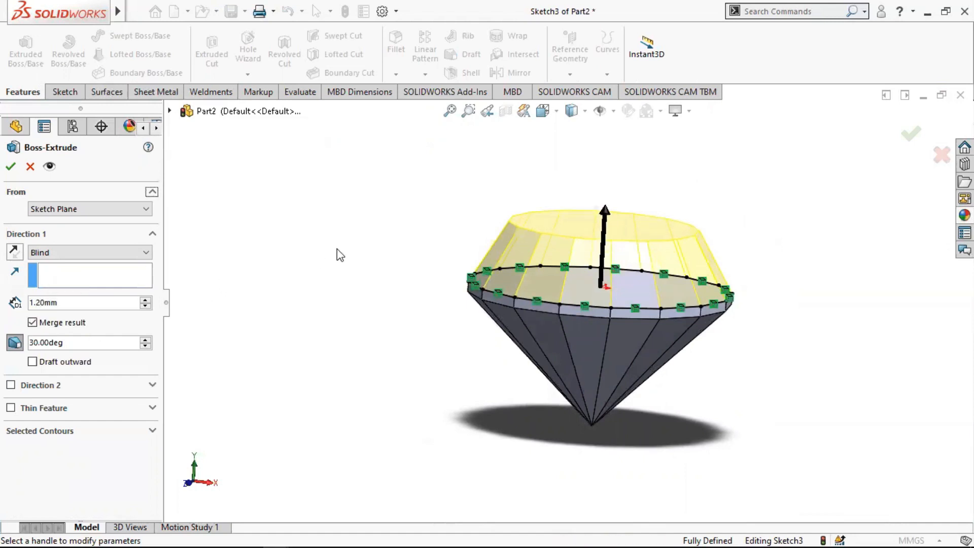
Set the upper section's extrusion depth to 1.3 mm and finish the drafted extrusion.
{"action": "scroll", "coordinate": [421, 333], "scroll_direction": "up", "scroll_amount": 2}
{"action": "scroll", "coordinate": [629, 251], "scroll_direction": "down", "scroll_amount": 3}
{"action": "middle_click_drag", "start_coordinate": [599, 264], "coordinate": [624, 279]}
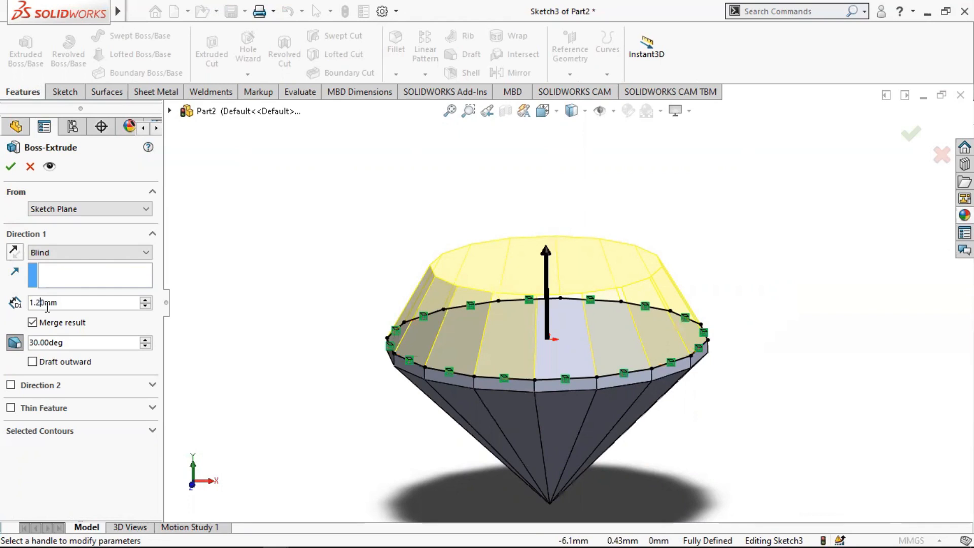
{"action": "key", "text": "BackSpace"}
{"action": "type", "text": "3"}
{"action": "key", "text": "Return"}
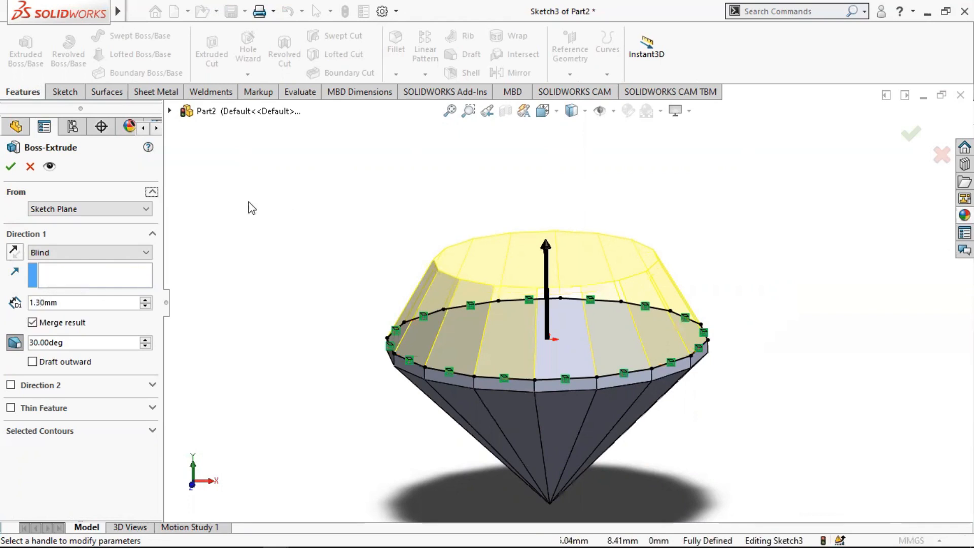
{"action": "left_click", "coordinate": [10, 167]}
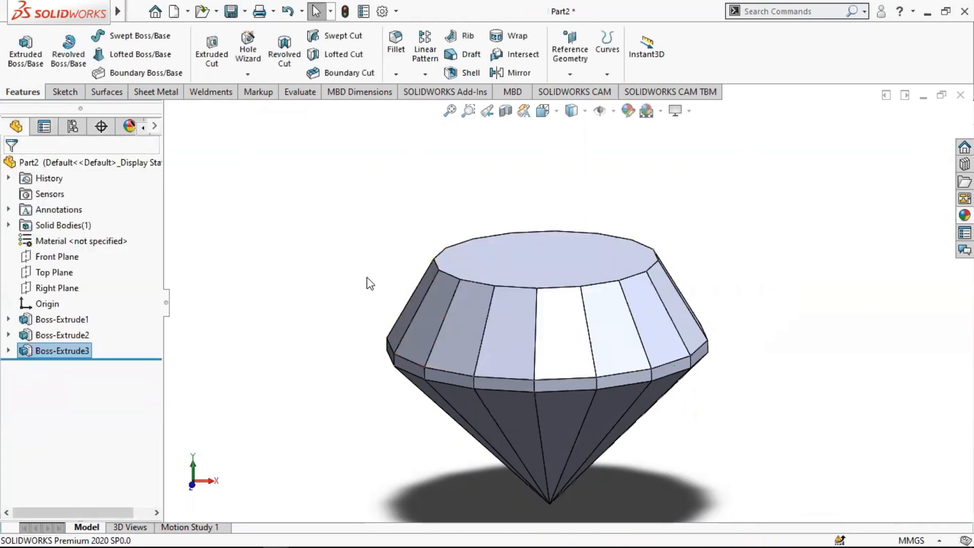
Create a reference plane through a front crown facet's upper-left and lower-right vertices and the upper-right vertex of the facet to its right.
{"action": "middle_click_drag", "start_coordinate": [586, 338], "coordinate": [561, 358]}
{"action": "key", "text": "f"}
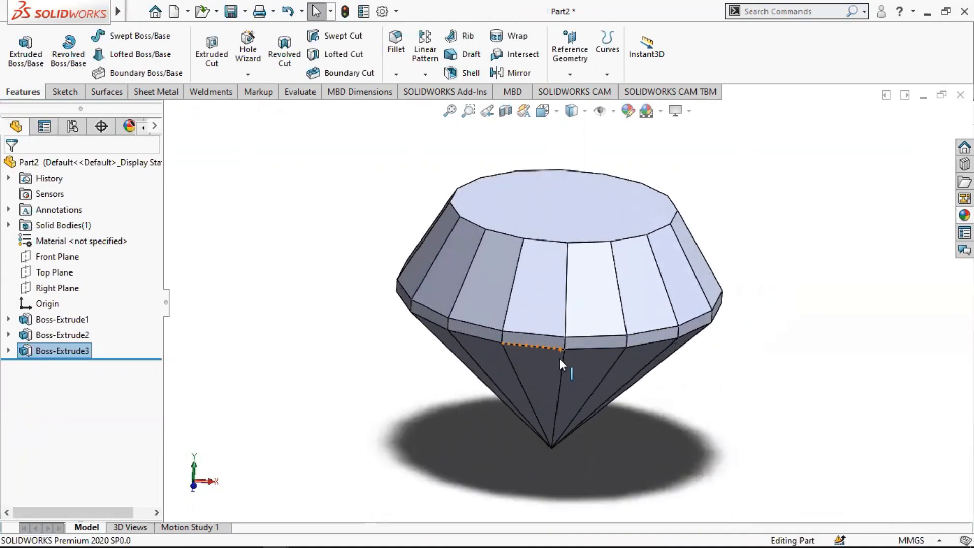
{"action": "key", "text": "z"}
{"action": "left_click", "coordinate": [571, 74]}
{"action": "left_click", "coordinate": [574, 87]}
{"action": "scroll", "coordinate": [580, 297], "scroll_direction": "down", "scroll_amount": 4}
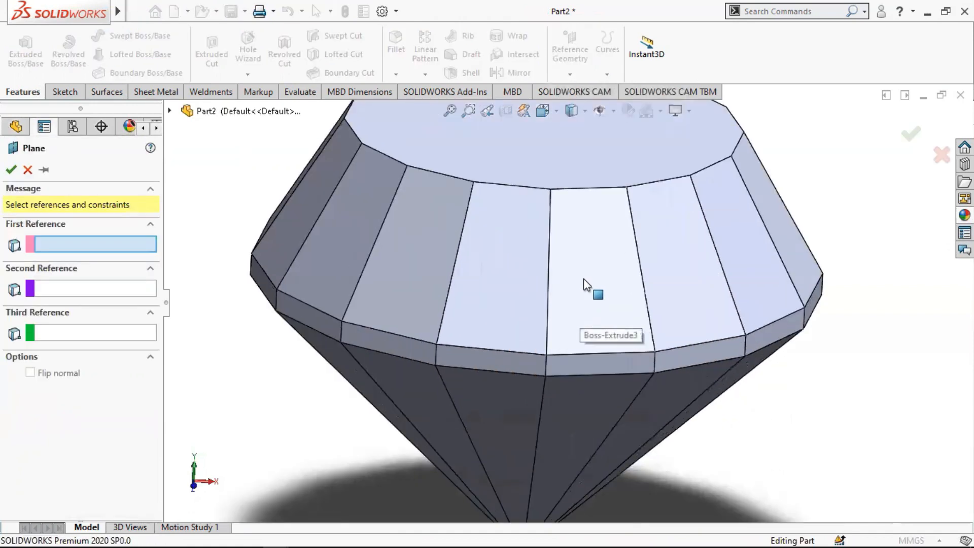
{"action": "left_click", "coordinate": [550, 191]}
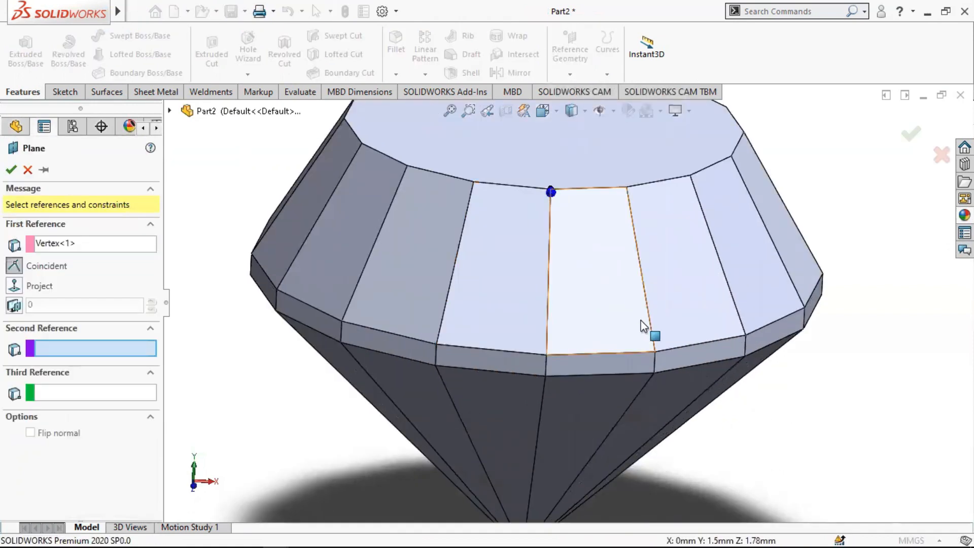
{"action": "left_click", "coordinate": [655, 352]}
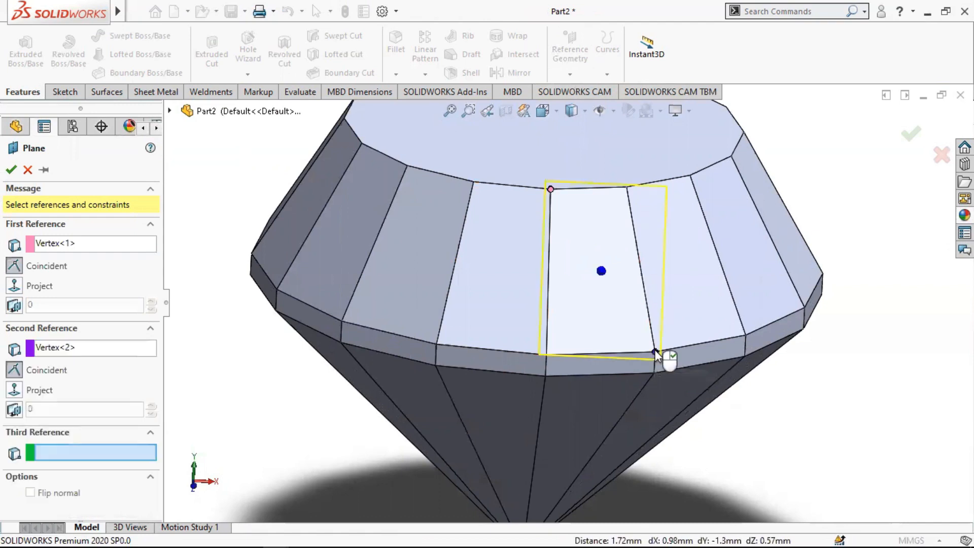
{"action": "left_click", "coordinate": [690, 176]}
{"action": "key", "text": "f"}
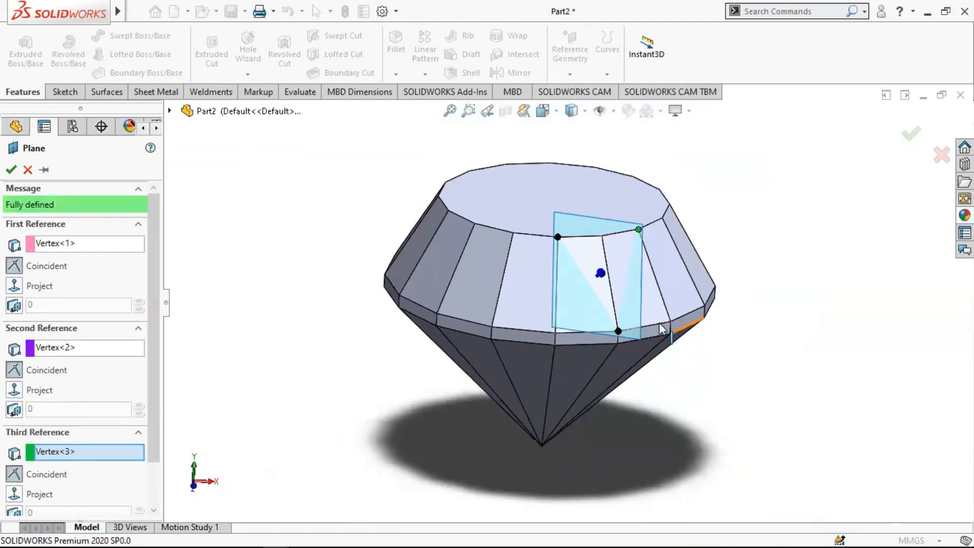
{"action": "left_click", "coordinate": [12, 170]}
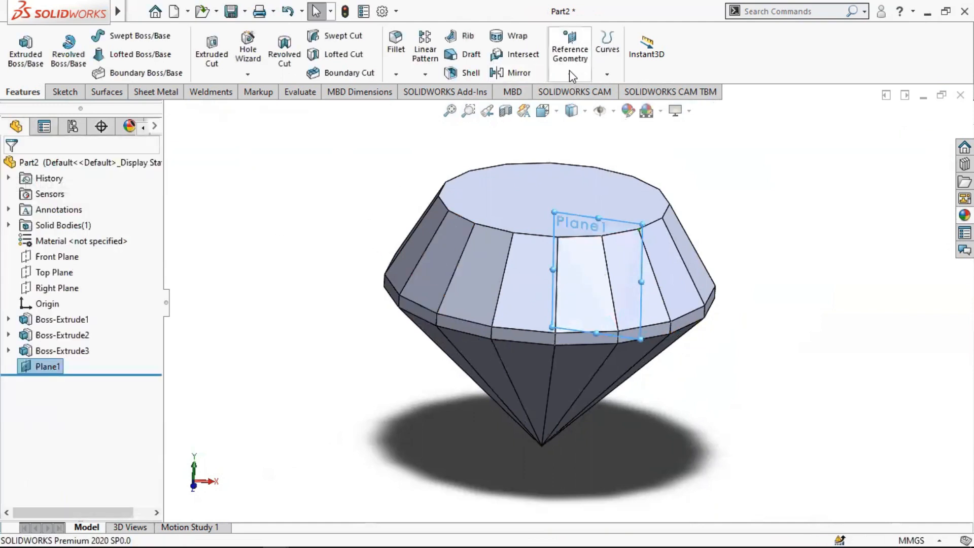
Start creating a reference axis in the diamond part.
{"action": "left_click", "coordinate": [570, 71]}
{"action": "left_click", "coordinate": [577, 112]}
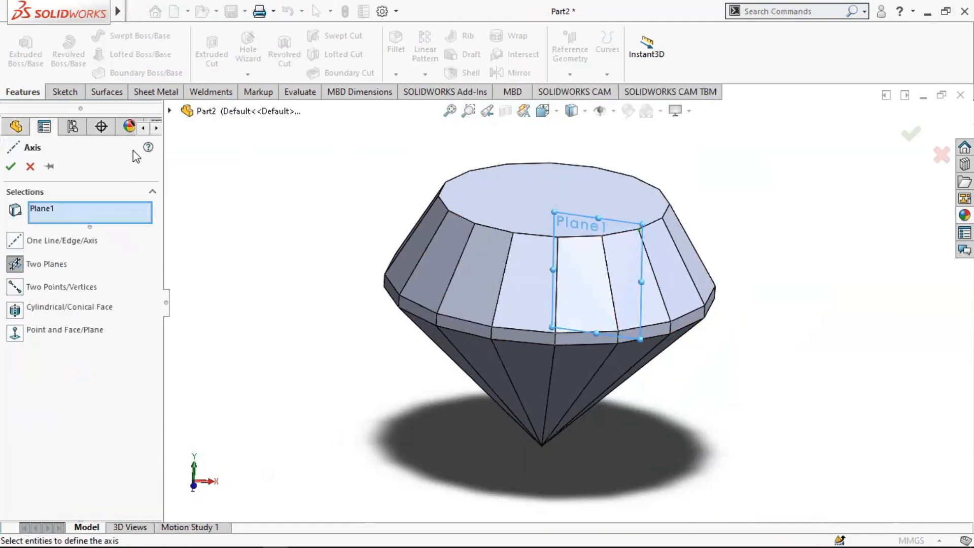
Create a reference axis at the intersection of the Right Plane and the Front Plane, replacing Plane1 in the selection.
{"action": "left_click", "coordinate": [171, 111]}
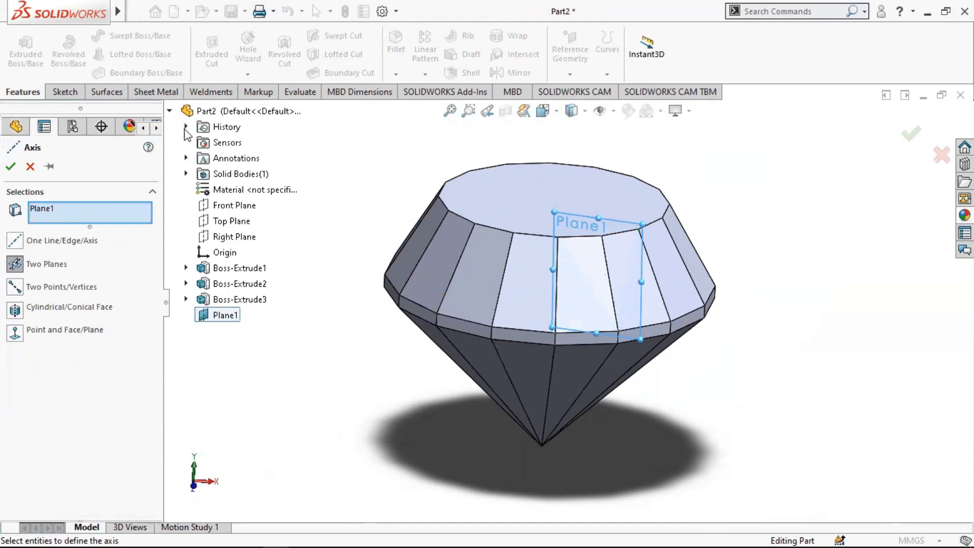
{"action": "left_click", "coordinate": [221, 235]}
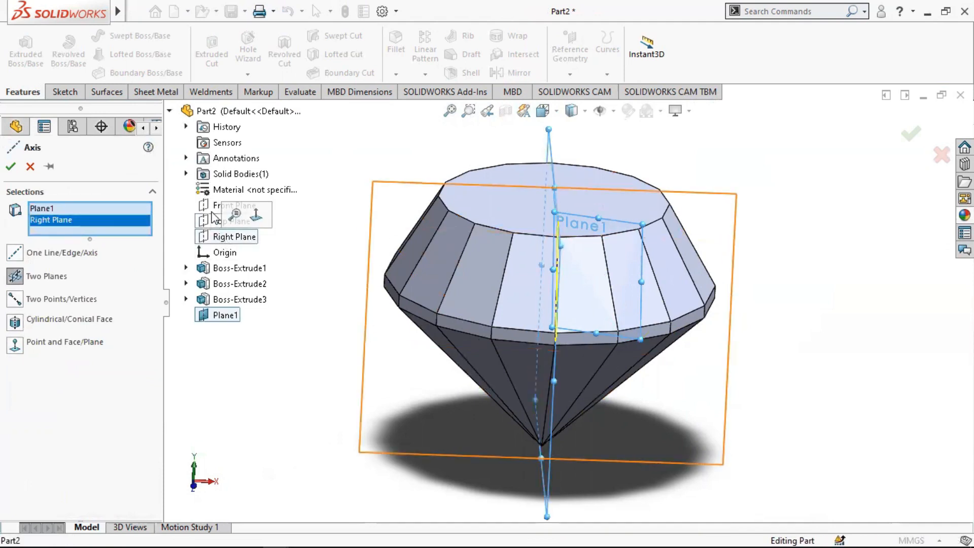
{"action": "left_click", "coordinate": [226, 206]}
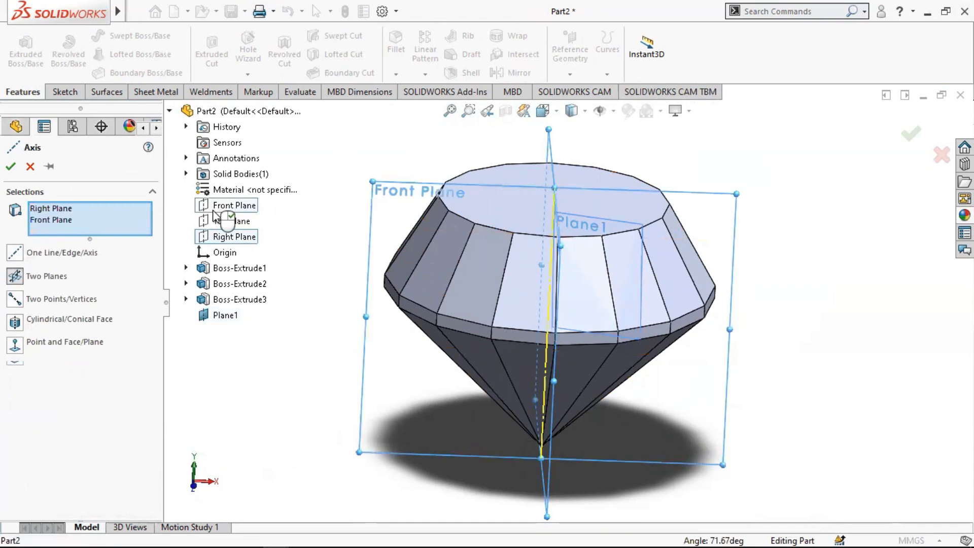
{"action": "left_click", "coordinate": [11, 165]}
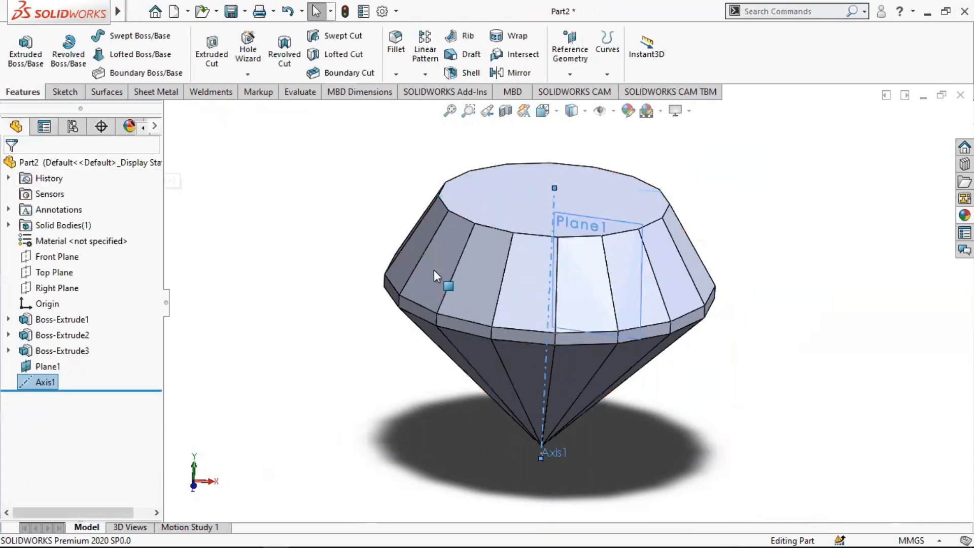
Sketch a closed triangle on Plane1, joining two alternate top-edge vertices of the crown to the girdle vertex between them.
{"action": "scroll", "coordinate": [558, 297], "scroll_direction": "down", "scroll_amount": 4}
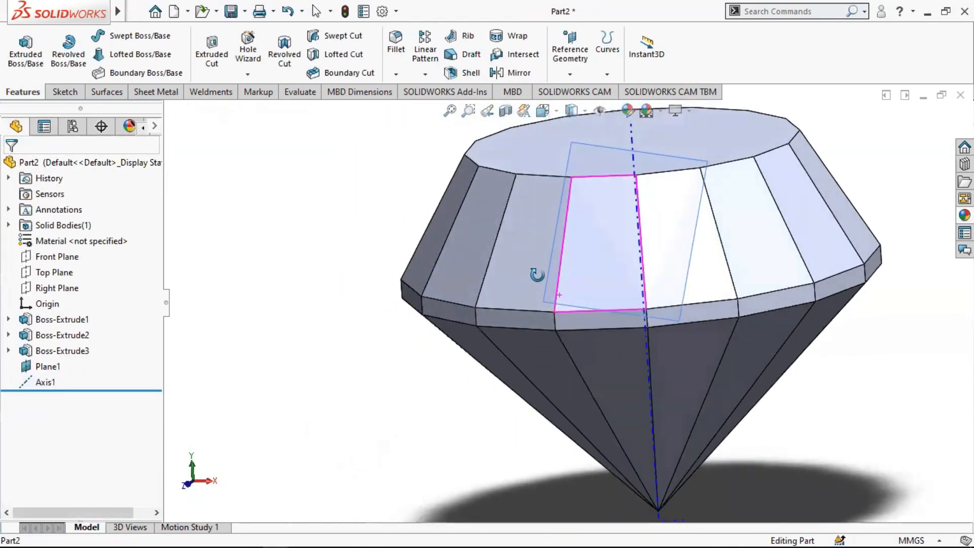
{"action": "right_click", "coordinate": [47, 367]}
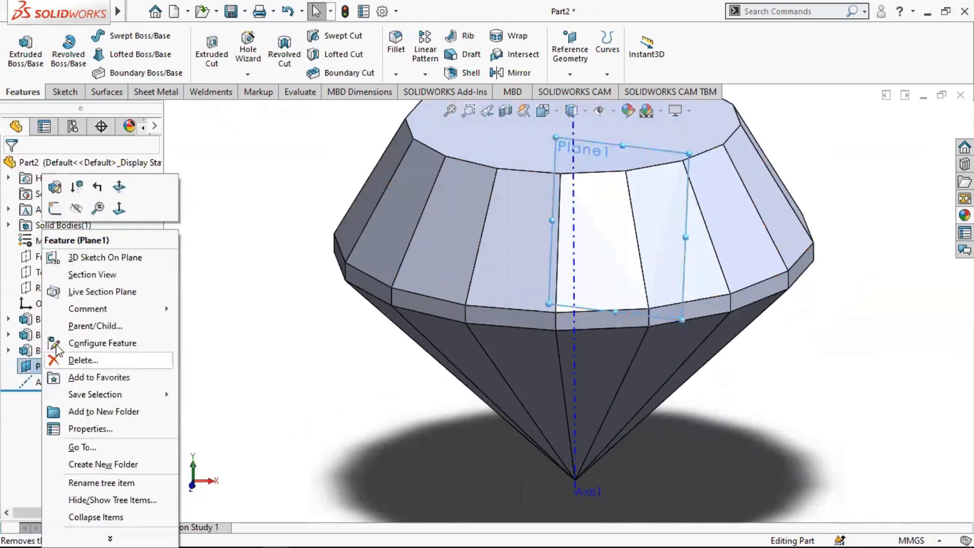
{"action": "left_click", "coordinate": [55, 209]}
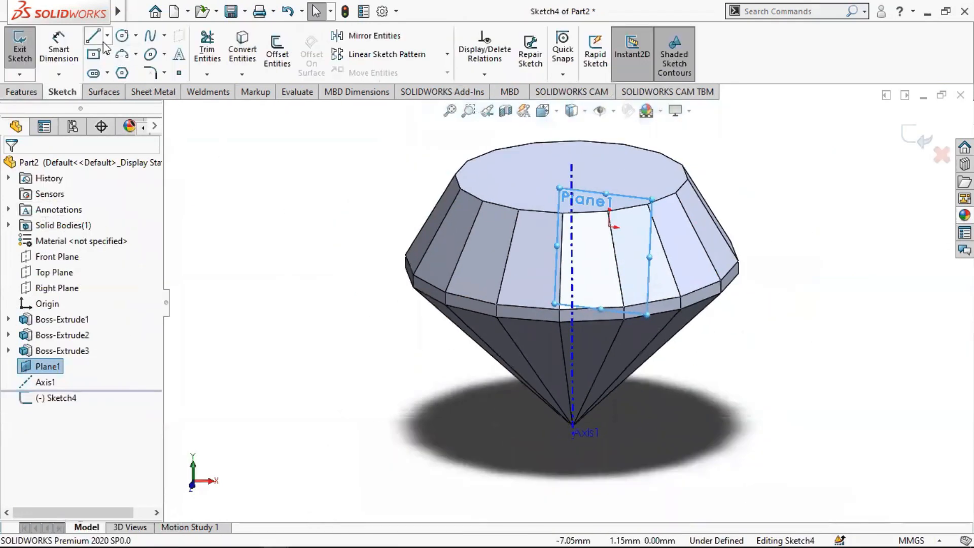
{"action": "left_click", "coordinate": [93, 36]}
{"action": "scroll", "coordinate": [582, 245], "scroll_direction": "down", "scroll_amount": 4}
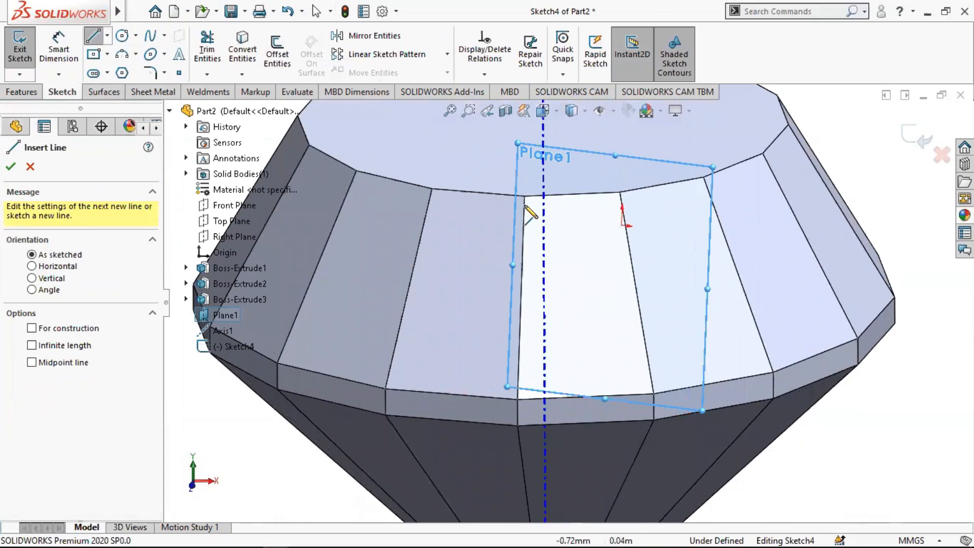
{"action": "left_click", "coordinate": [524, 197]}
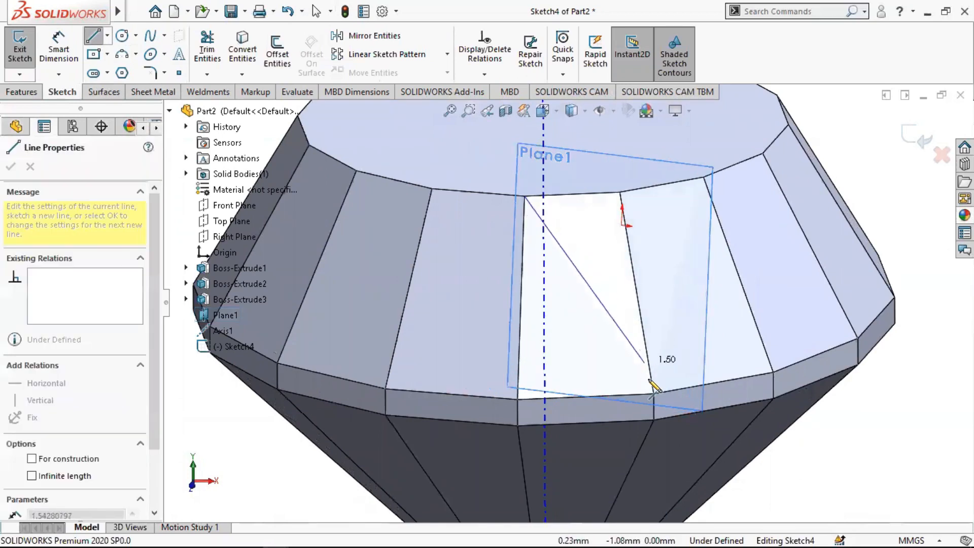
{"action": "left_click", "coordinate": [655, 394]}
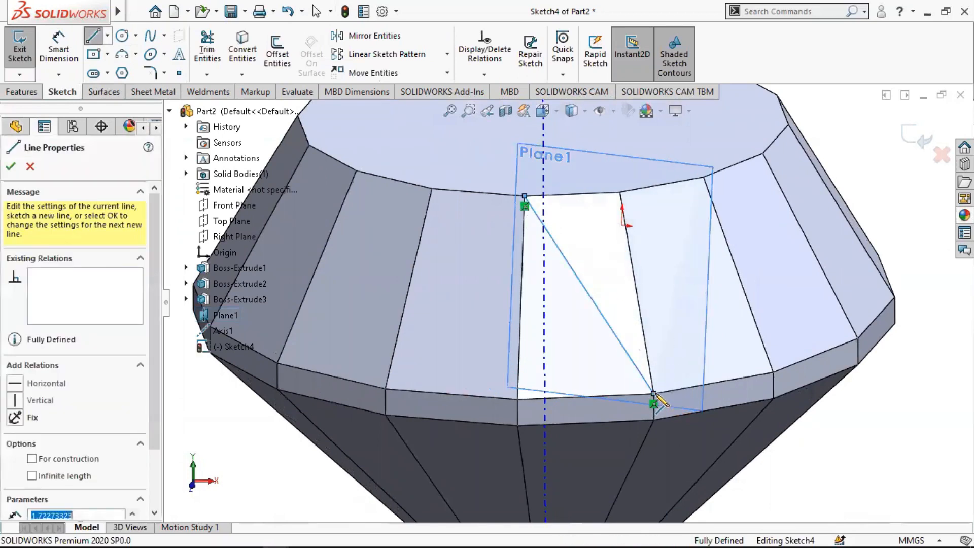
{"action": "left_click", "coordinate": [704, 177]}
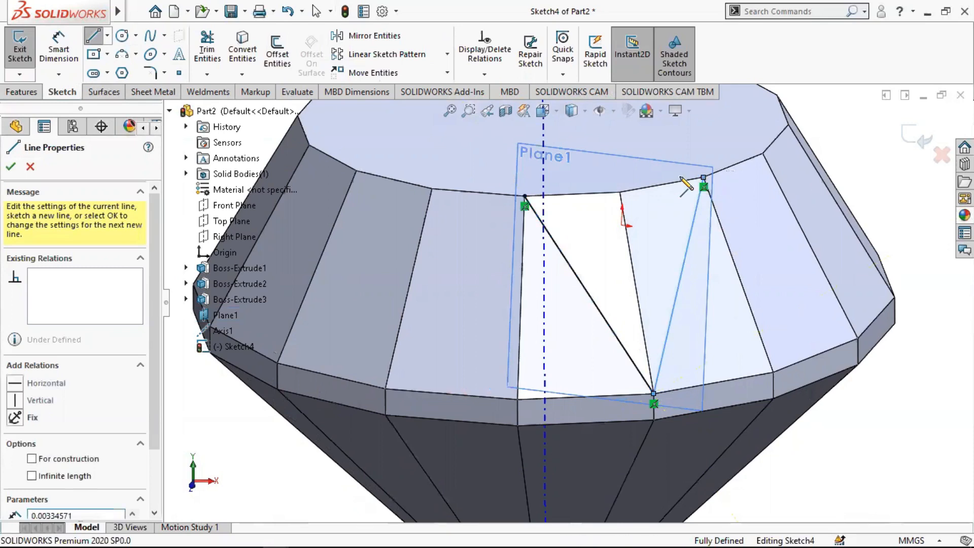
{"action": "left_click", "coordinate": [525, 196]}
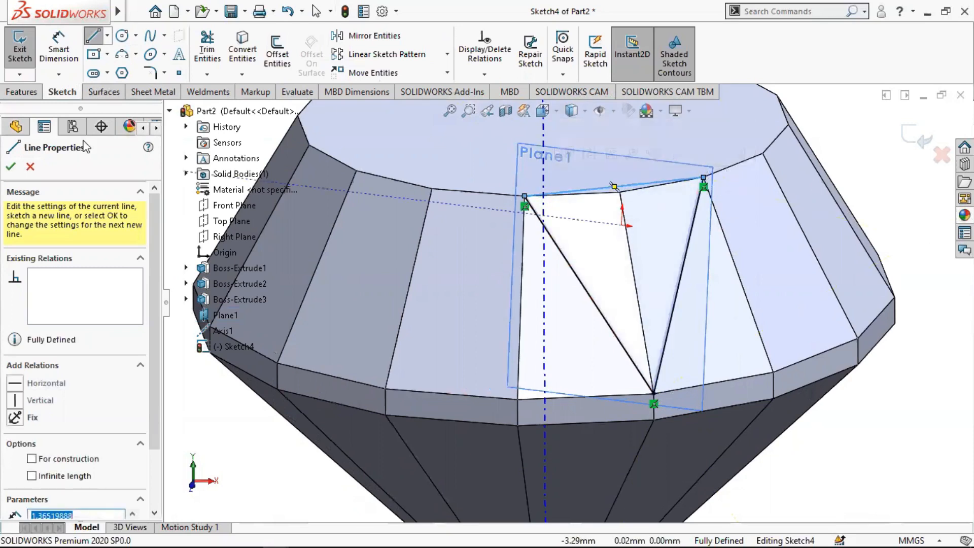
{"action": "left_click", "coordinate": [10, 167]}
Cut-extrude the triangle sketch 1.30 mm blind with the direction reversed so it points outward from the diamond.
{"action": "left_click", "coordinate": [39, 95]}
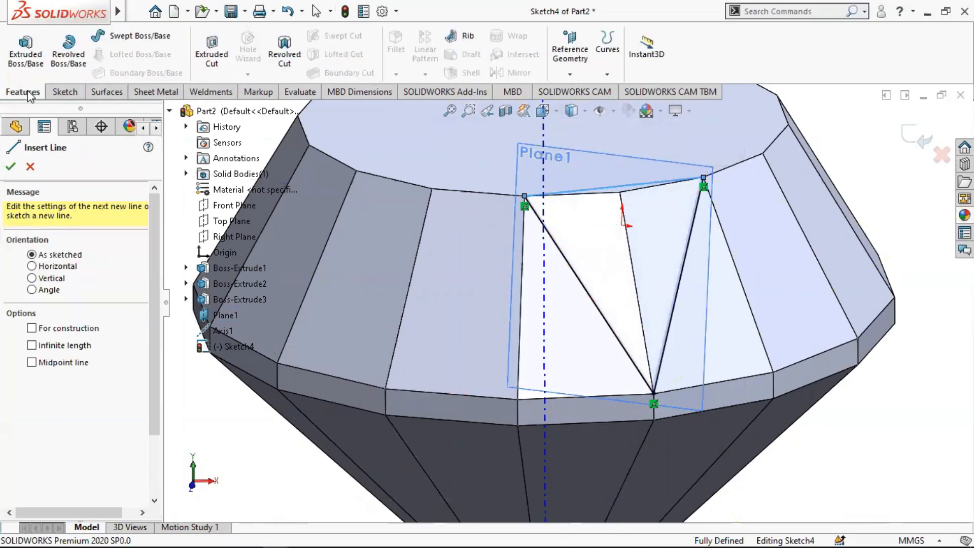
{"action": "left_click", "coordinate": [223, 65]}
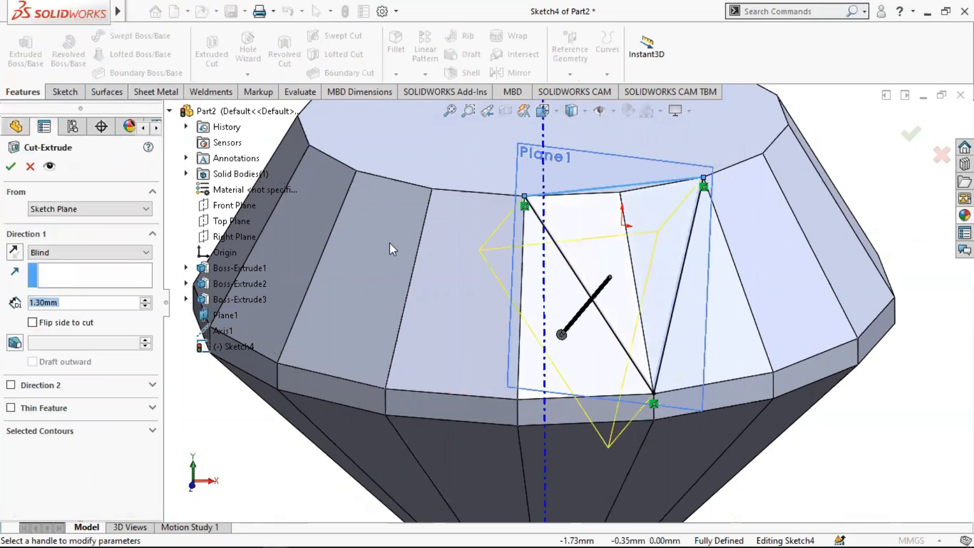
{"action": "scroll", "coordinate": [612, 251], "scroll_direction": "up", "scroll_amount": 1}
{"action": "mouse_move", "coordinate": [601, 221]}
{"action": "middle_mouse_down"}
{"action": "mouse_move", "coordinate": [653, 174]}
{"action": "mouse_move", "coordinate": [640, 194]}
{"action": "middle_mouse_up"}
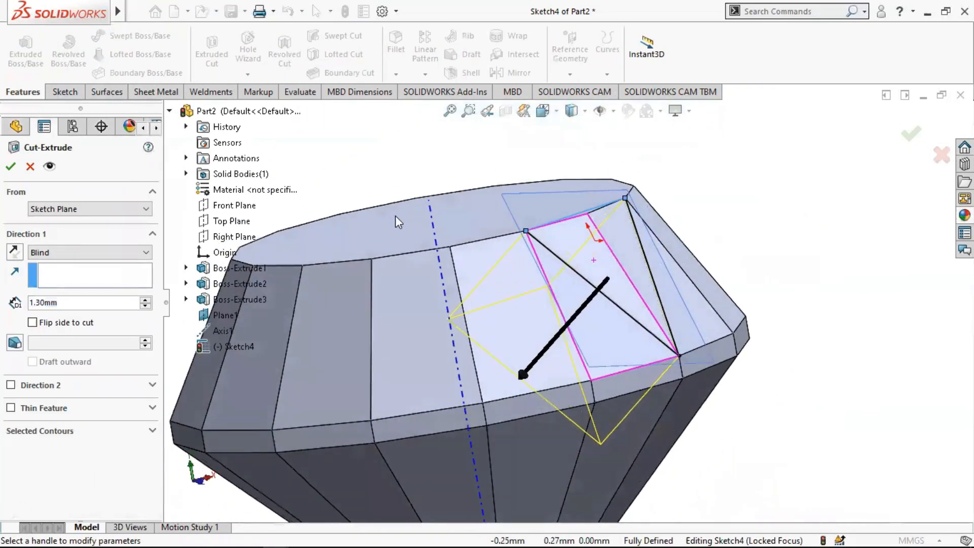
{"action": "left_click", "coordinate": [14, 250]}
{"action": "middle_click_drag", "start_coordinate": [443, 279], "coordinate": [436, 297]}
{"action": "left_click", "coordinate": [17, 166]}
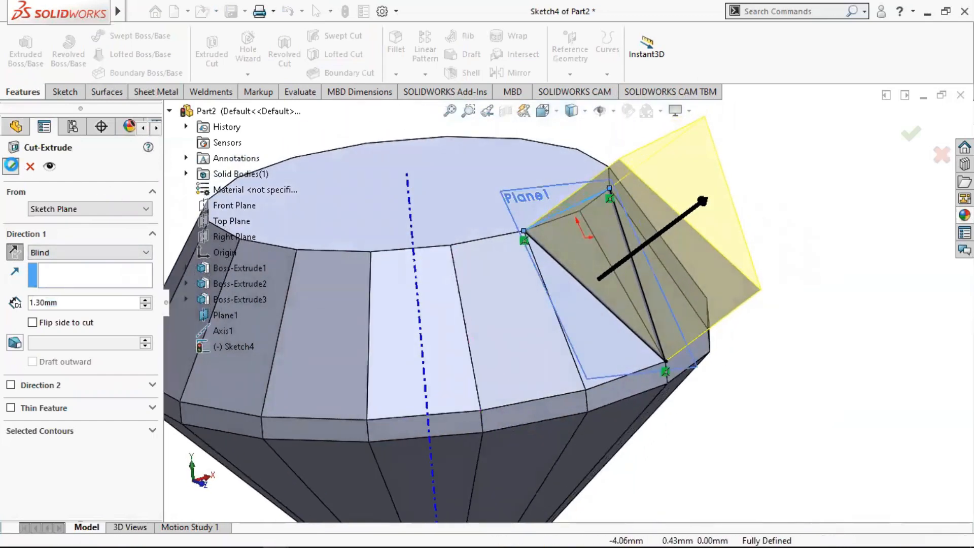
Hide Plane1 so the new triangular facet on the crown is unobstructed.
{"action": "key", "text": "f"}
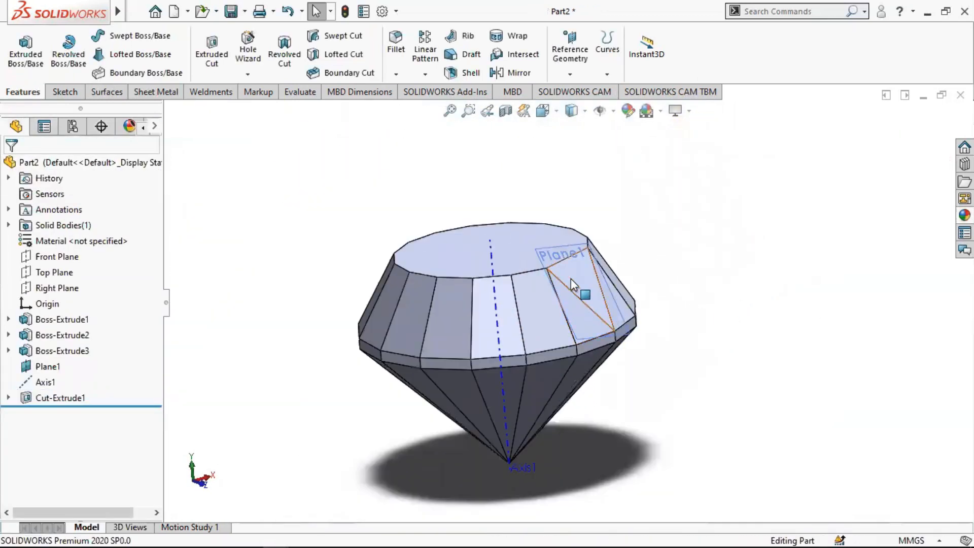
{"action": "scroll", "coordinate": [541, 229], "scroll_direction": "down", "scroll_amount": 5}
{"action": "right_click", "coordinate": [541, 227]}
{"action": "left_click", "coordinate": [949, 298]}
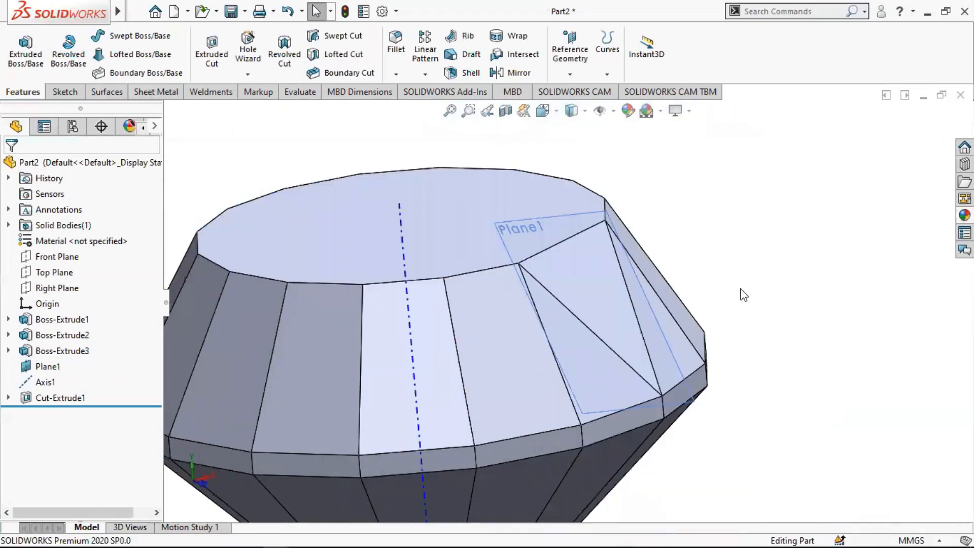
{"action": "right_click", "coordinate": [54, 369]}
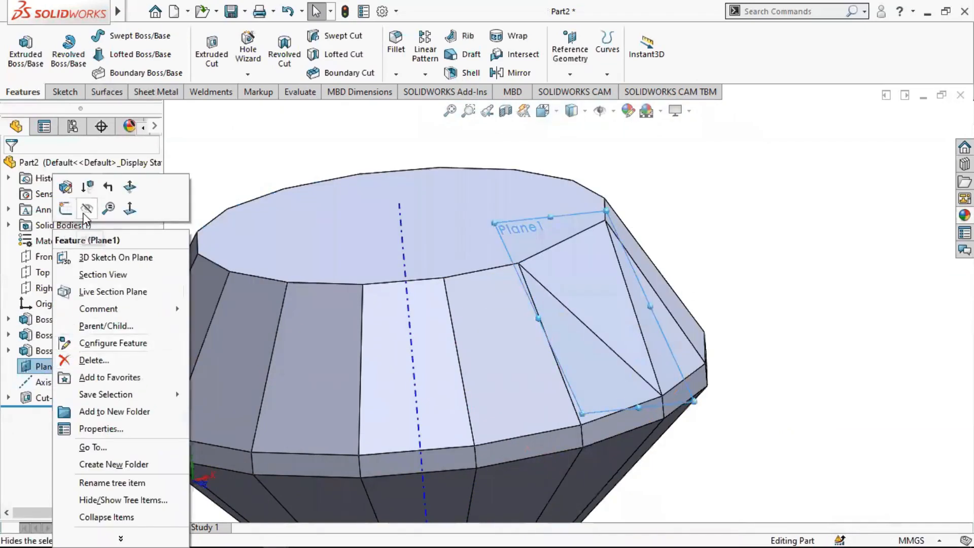
{"action": "left_click", "coordinate": [91, 238]}
Set up a circular pattern of the triangular cut using the diamond's central axis as the pattern axis.
{"action": "scroll", "coordinate": [752, 215], "scroll_direction": "up", "scroll_amount": 2}
{"action": "middle_click_drag", "start_coordinate": [752, 214], "coordinate": [576, 320]}
{"action": "left_click", "coordinate": [425, 74]}
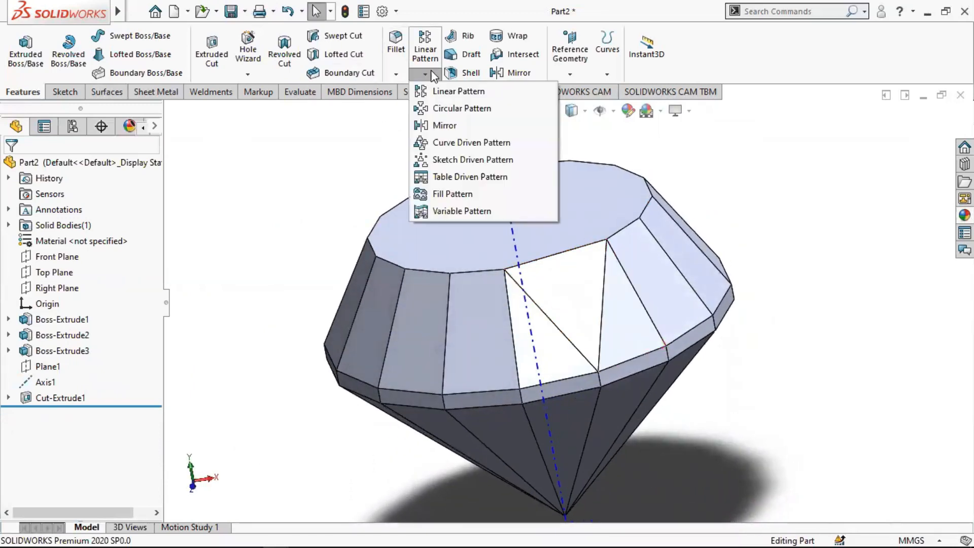
{"action": "left_click", "coordinate": [446, 105]}
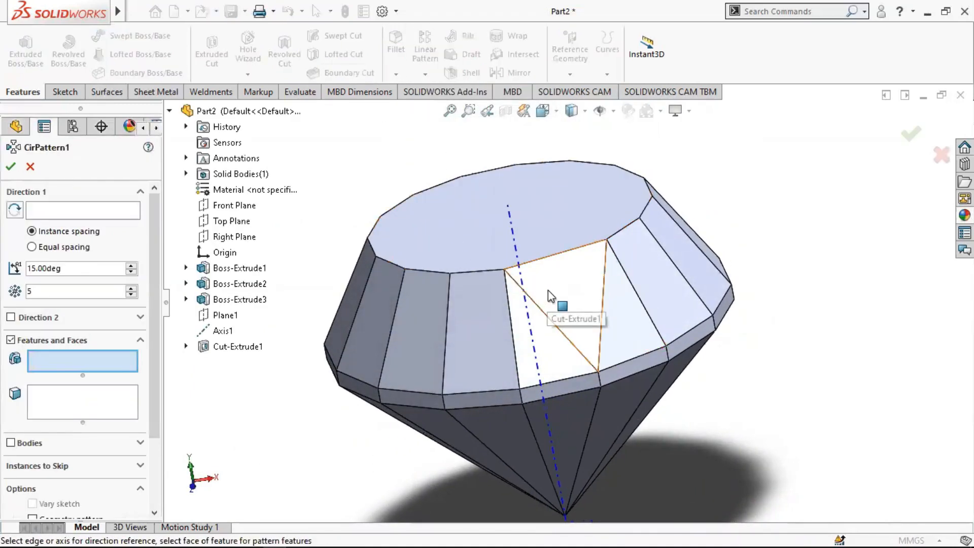
{"action": "left_click", "coordinate": [548, 290]}
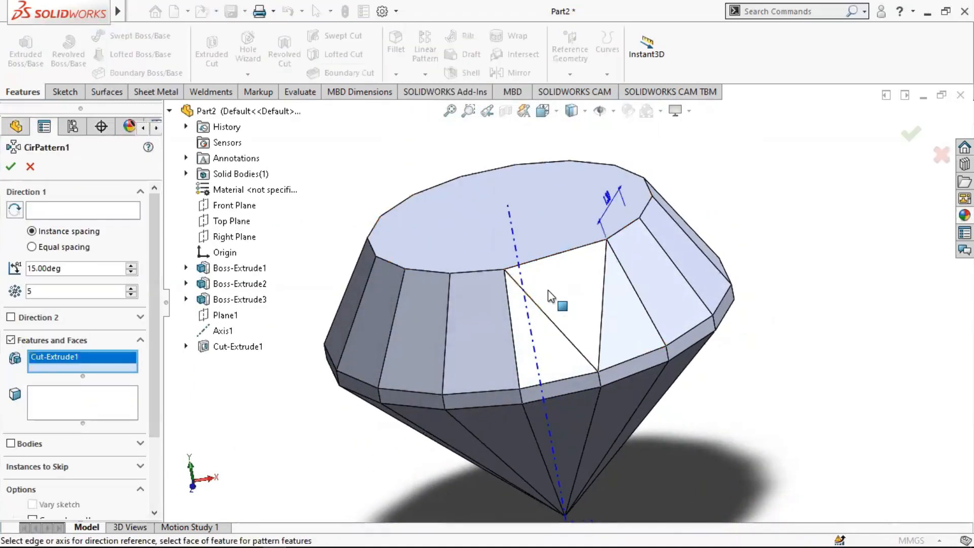
{"action": "left_click", "coordinate": [106, 215]}
{"action": "left_click", "coordinate": [509, 225]}
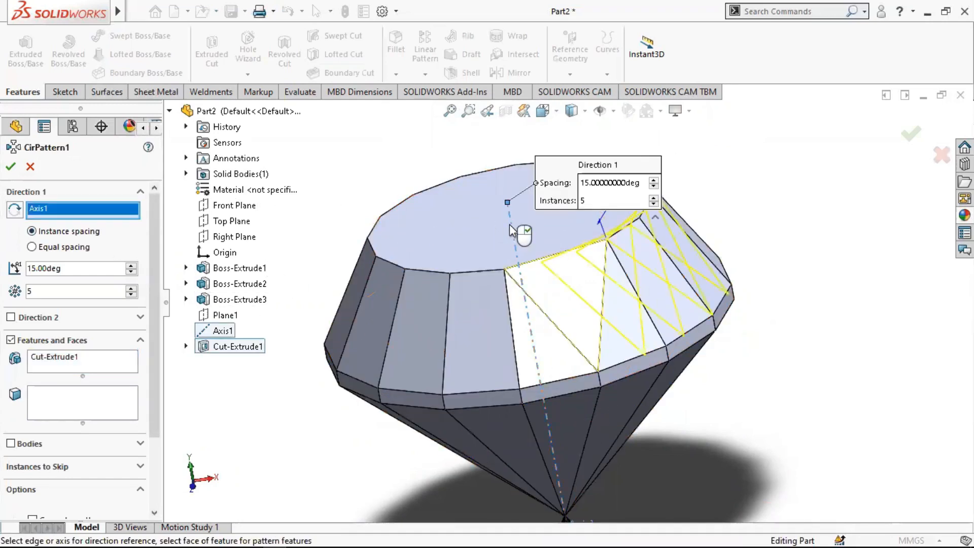
Set the circular pattern to 8 equally spaced instances over 360 degrees and create it.
{"action": "left_click", "coordinate": [32, 247]}
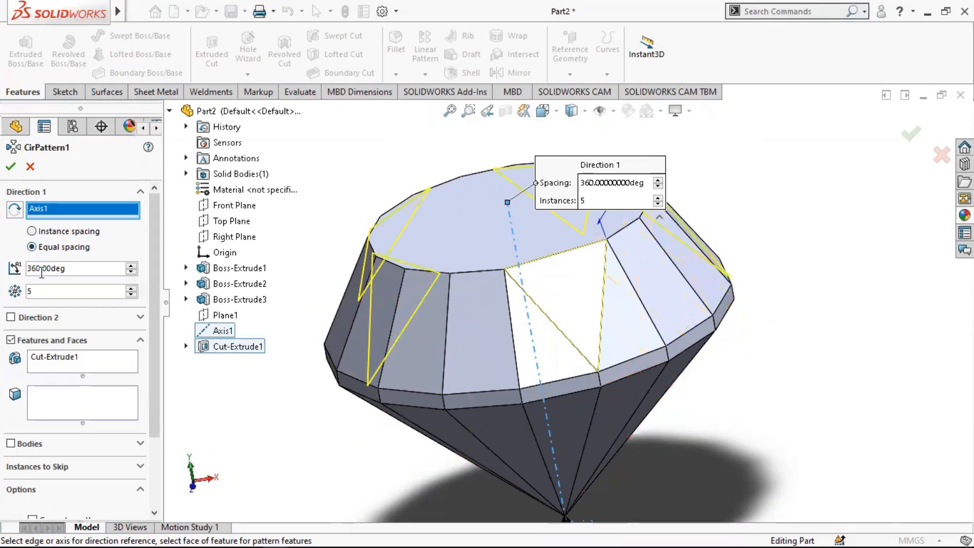
{"action": "double_click", "coordinate": [49, 286]}
{"action": "type", "text": "8"}
{"action": "mouse_move", "coordinate": [557, 279]}
{"action": "middle_mouse_down"}
{"action": "mouse_move", "coordinate": [528, 305]}
{"action": "mouse_move", "coordinate": [548, 295]}
{"action": "middle_mouse_up"}
{"action": "scroll", "coordinate": [547, 295], "scroll_direction": "up", "scroll_amount": 1}
{"action": "left_click", "coordinate": [10, 167]}
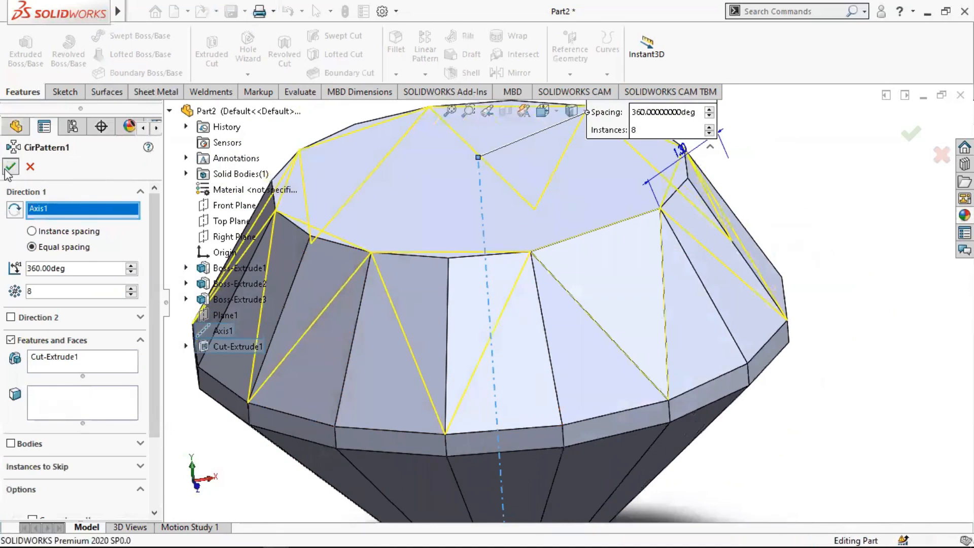
Start a sketch on the diamond's flat top face and convert the octagonal face's edges into sketch entities.
{"action": "scroll", "coordinate": [583, 341], "scroll_direction": "up", "scroll_amount": 3}
{"action": "middle_click_drag", "start_coordinate": [582, 341], "coordinate": [576, 281]}
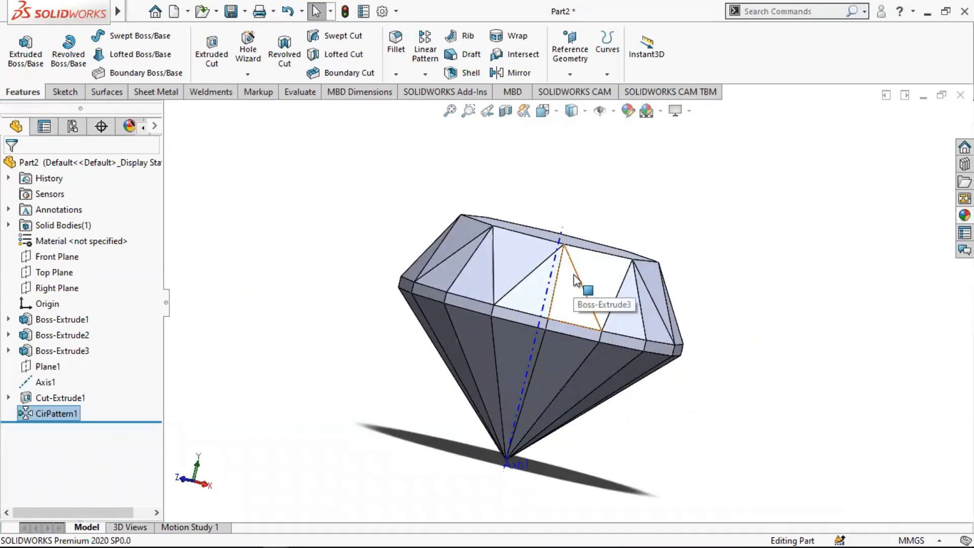
{"action": "middle_click_drag", "start_coordinate": [585, 274], "coordinate": [464, 250]}
{"action": "middle_click_drag", "start_coordinate": [523, 241], "coordinate": [579, 266]}
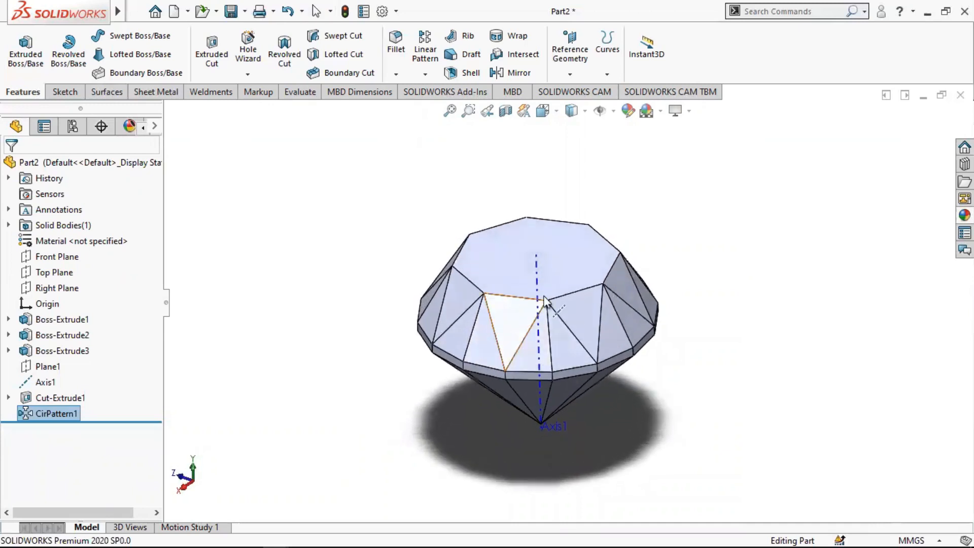
{"action": "right_click", "coordinate": [579, 266]}
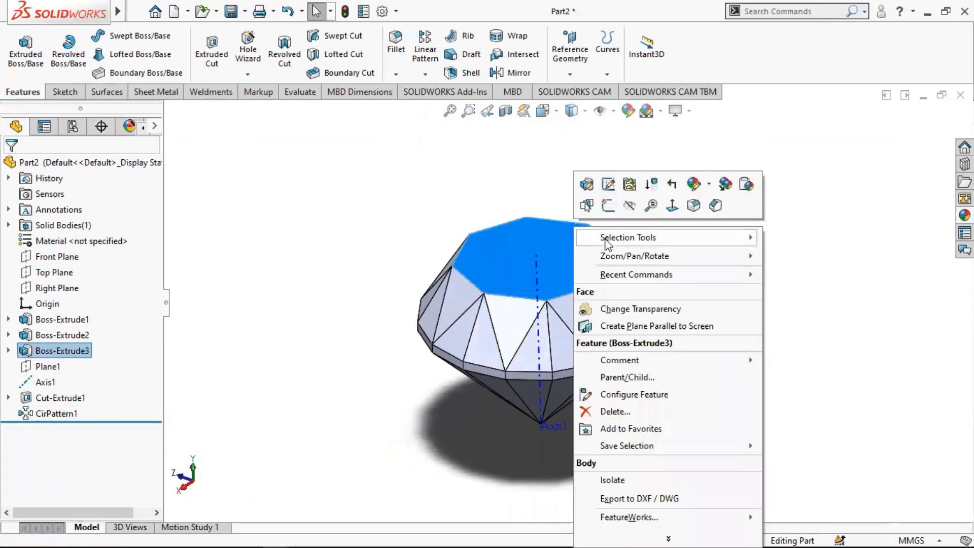
{"action": "left_click", "coordinate": [608, 205]}
{"action": "left_click", "coordinate": [243, 49]}
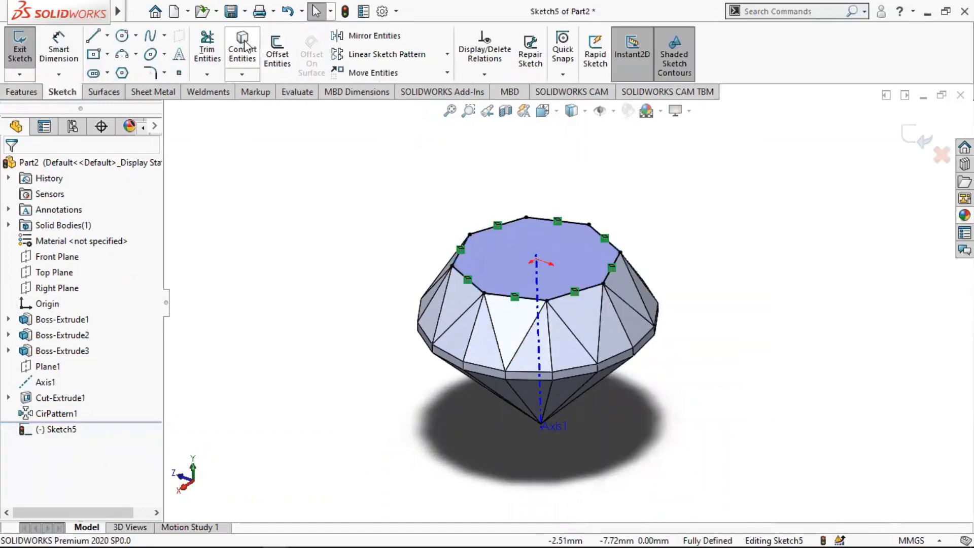
Extrude the octagonal sketch 1.30 mm blind with a 75-degree inward draft, merged with the diamond body.
{"action": "left_click", "coordinate": [21, 92]}
{"action": "left_click", "coordinate": [26, 60]}
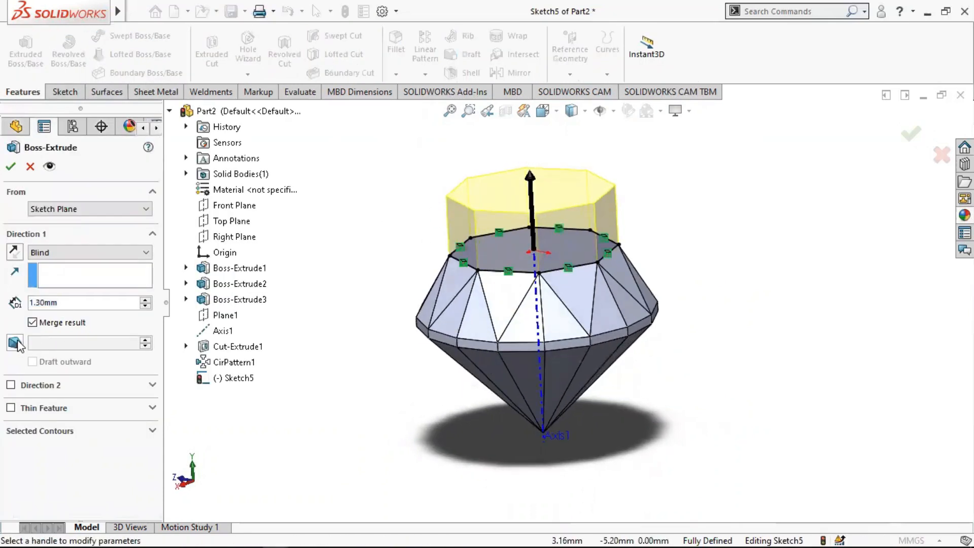
{"action": "left_click", "coordinate": [15, 344]}
{"action": "type", "text": "75"}
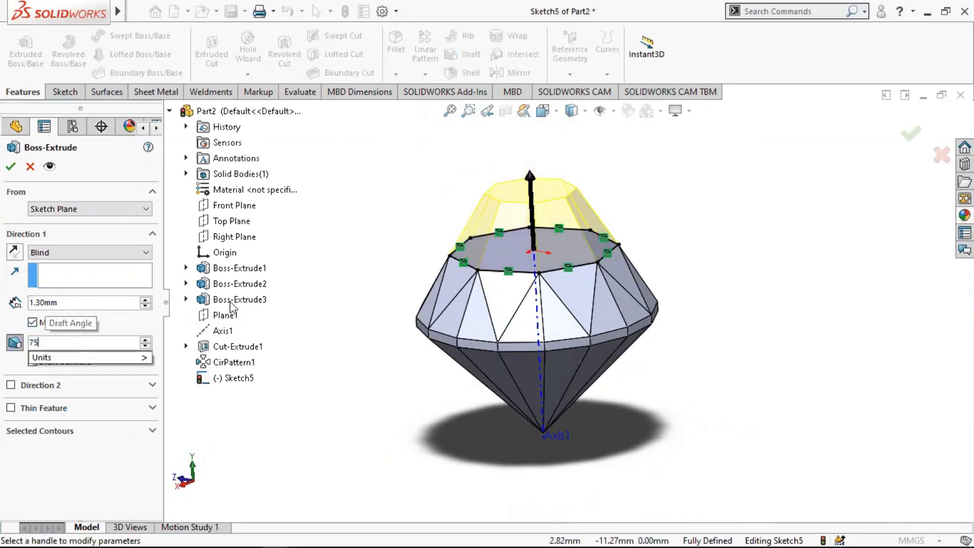
{"action": "key", "text": "Return"}
{"action": "scroll", "coordinate": [550, 251], "scroll_direction": "down", "scroll_amount": 2}
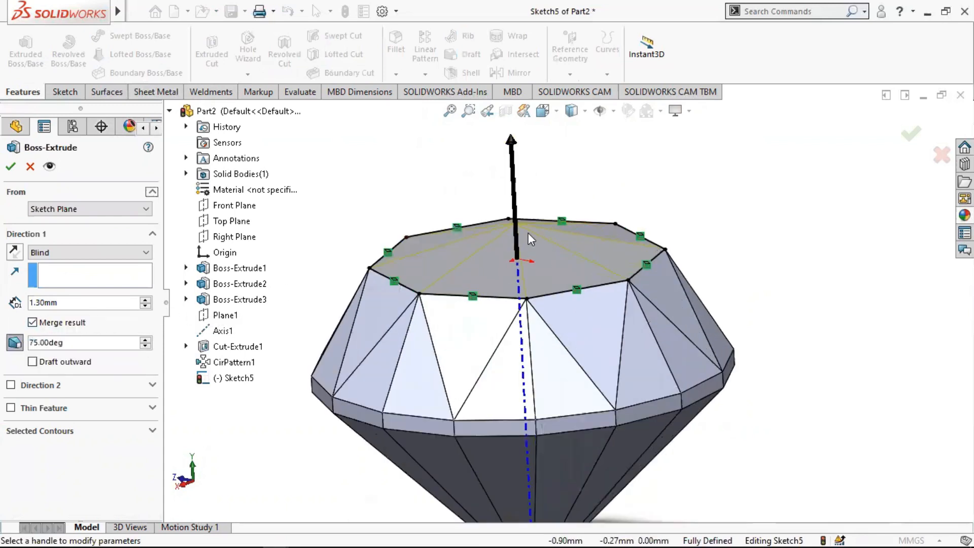
{"action": "left_click", "coordinate": [10, 167]}
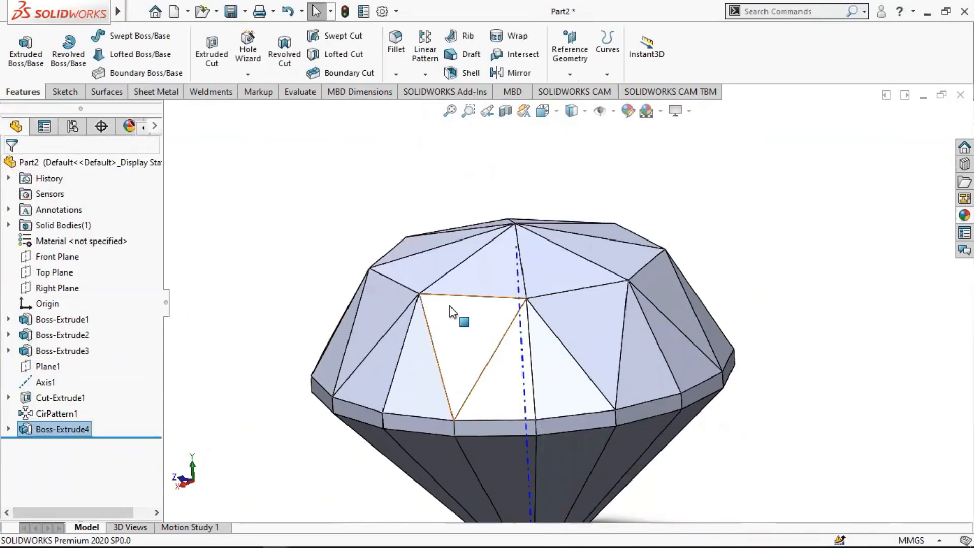
Hide the central reference axis and show the whole diamond from the side.
{"action": "scroll", "coordinate": [552, 357], "scroll_direction": "up", "scroll_amount": 3}
{"action": "right_click", "coordinate": [540, 337]}
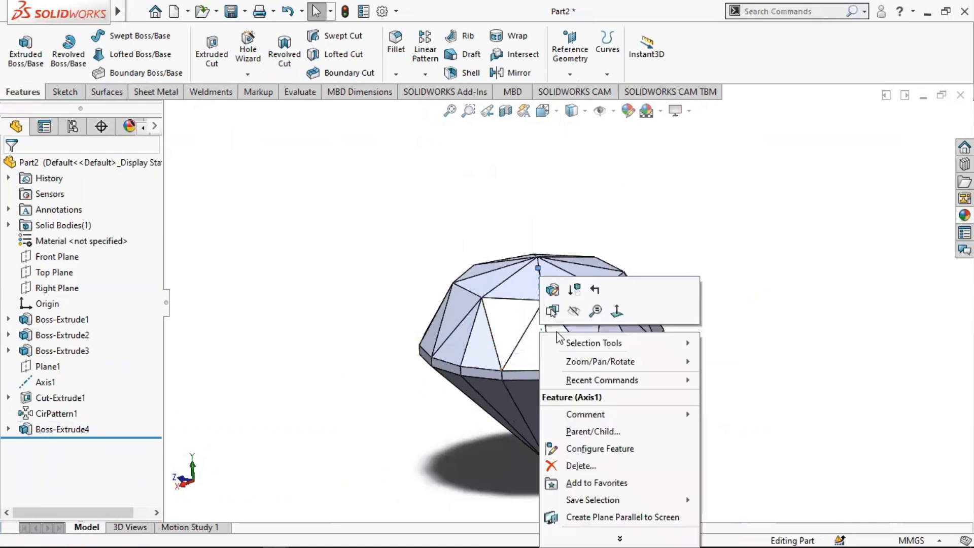
{"action": "left_click", "coordinate": [576, 318]}
{"action": "scroll", "coordinate": [565, 359], "scroll_direction": "up", "scroll_amount": 2}
{"action": "middle_click_drag", "start_coordinate": [667, 323], "coordinate": [687, 367]}
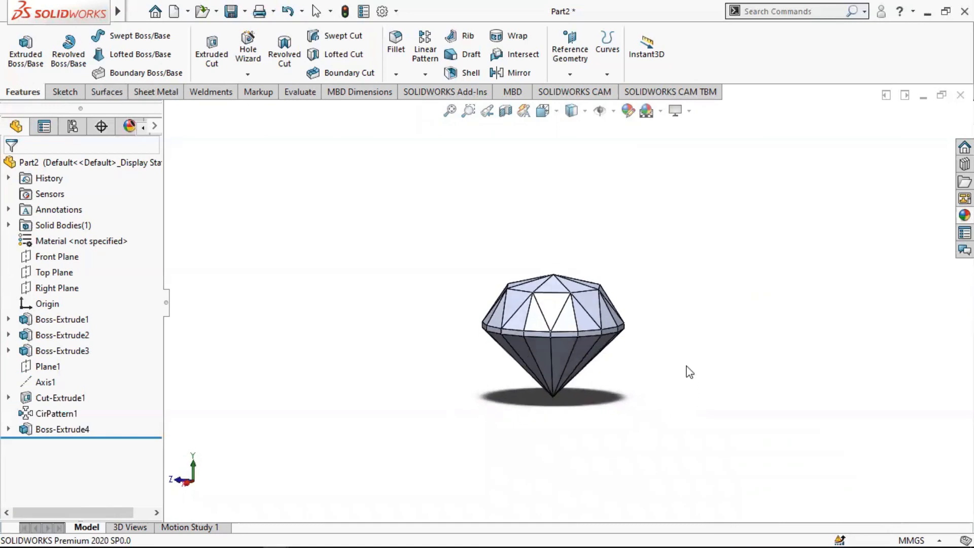
Open the Gemstones appearances in the Organic category of the appearance library.
{"action": "scroll", "coordinate": [576, 372], "scroll_direction": "down", "scroll_amount": 2}
{"action": "left_click", "coordinate": [965, 215]}
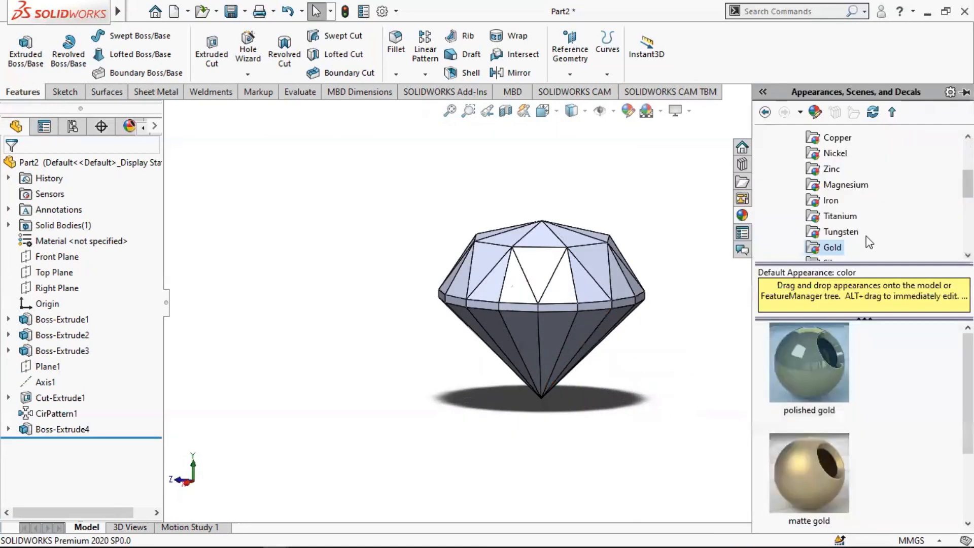
{"action": "scroll", "coordinate": [821, 207], "scroll_direction": "up", "scroll_amount": 2}
{"action": "left_click", "coordinate": [781, 138]}
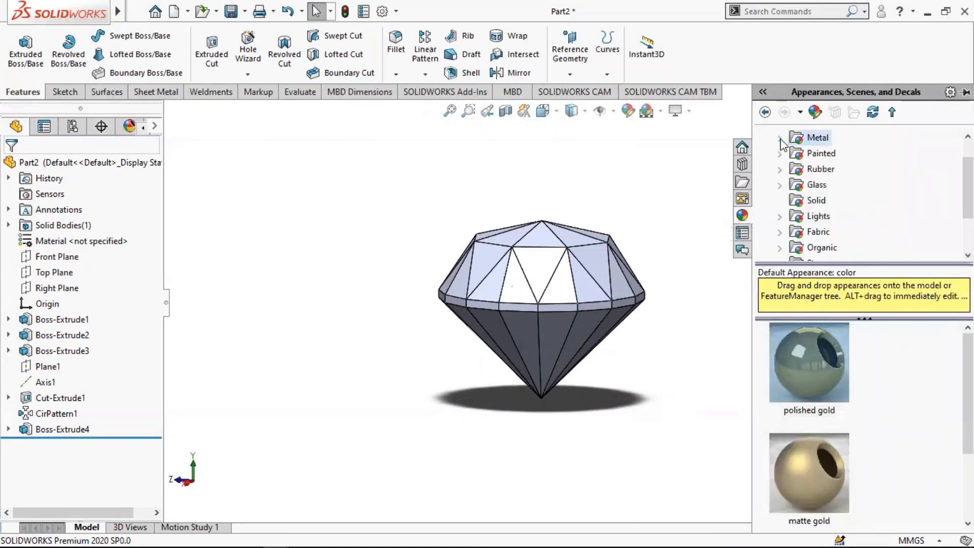
{"action": "scroll", "coordinate": [813, 208], "scroll_direction": "down", "scroll_amount": 1}
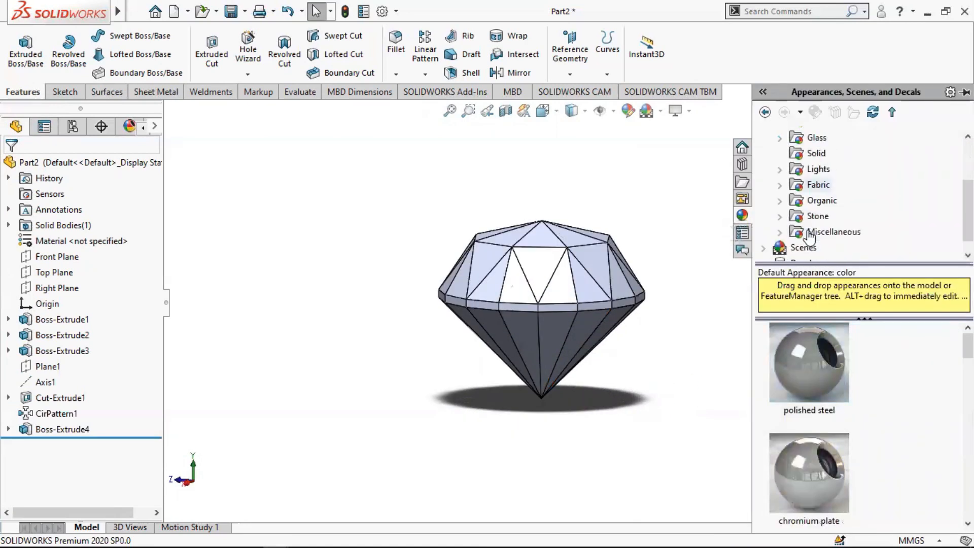
{"action": "left_click", "coordinate": [781, 201]}
{"action": "left_click", "coordinate": [841, 201]}
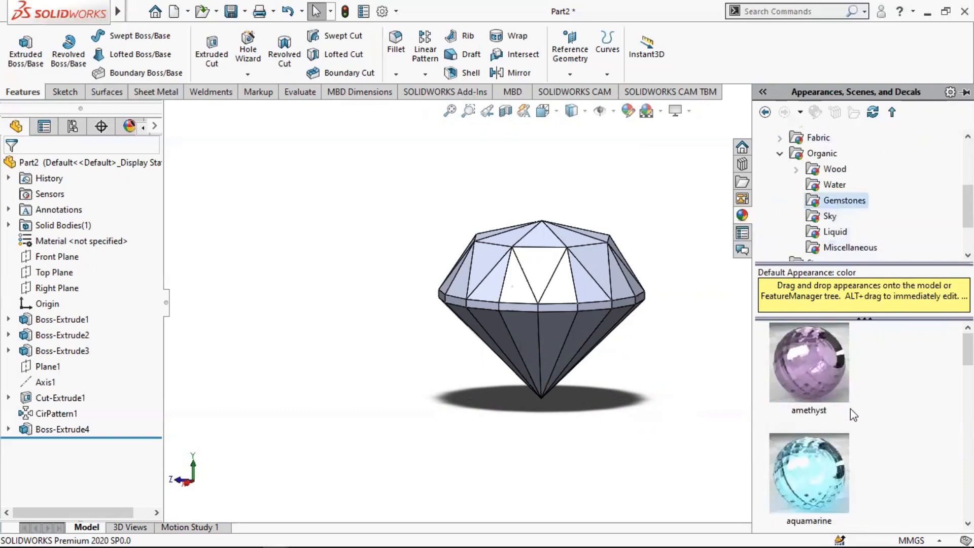
Apply the quartz gemstone appearance to the whole diamond part.
{"action": "scroll", "coordinate": [851, 421], "scroll_direction": "down", "scroll_amount": 5}
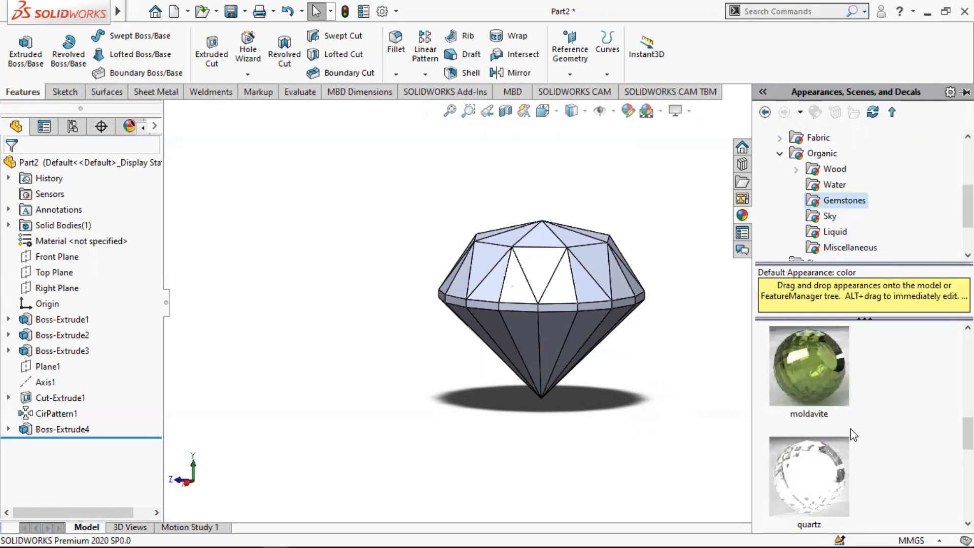
{"action": "scroll", "coordinate": [855, 434], "scroll_direction": "up", "scroll_amount": 1}
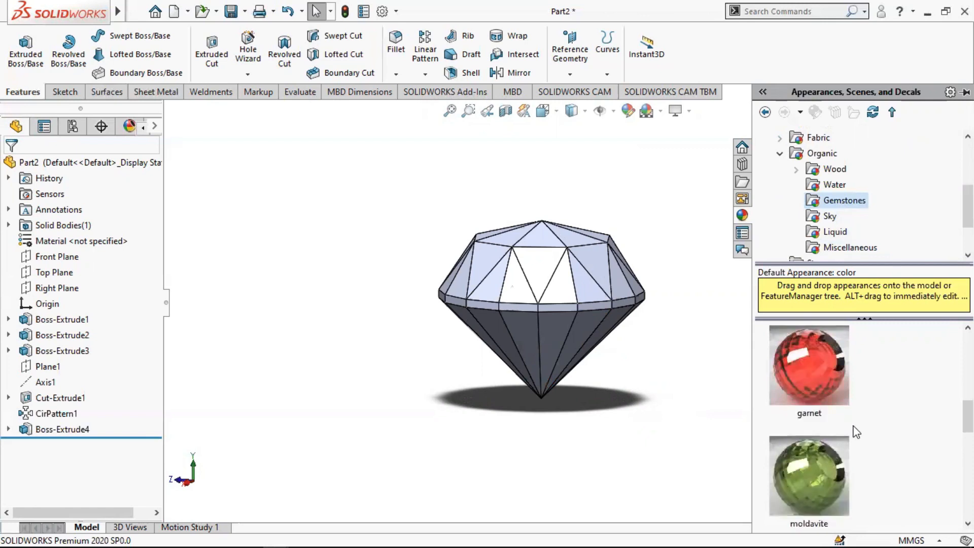
{"action": "scroll", "coordinate": [857, 432], "scroll_direction": "down", "scroll_amount": 1}
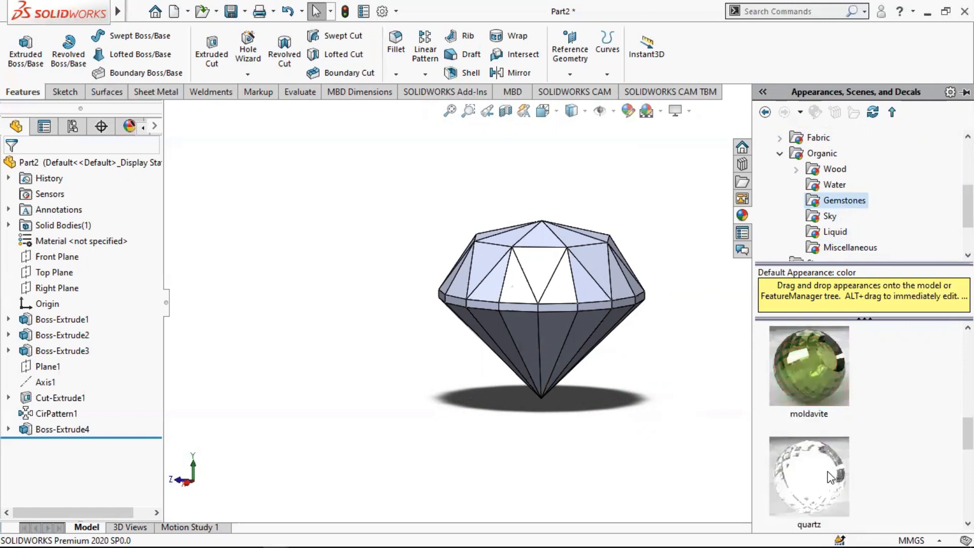
{"action": "left_click_drag", "start_coordinate": [826, 480], "coordinate": [560, 290]}
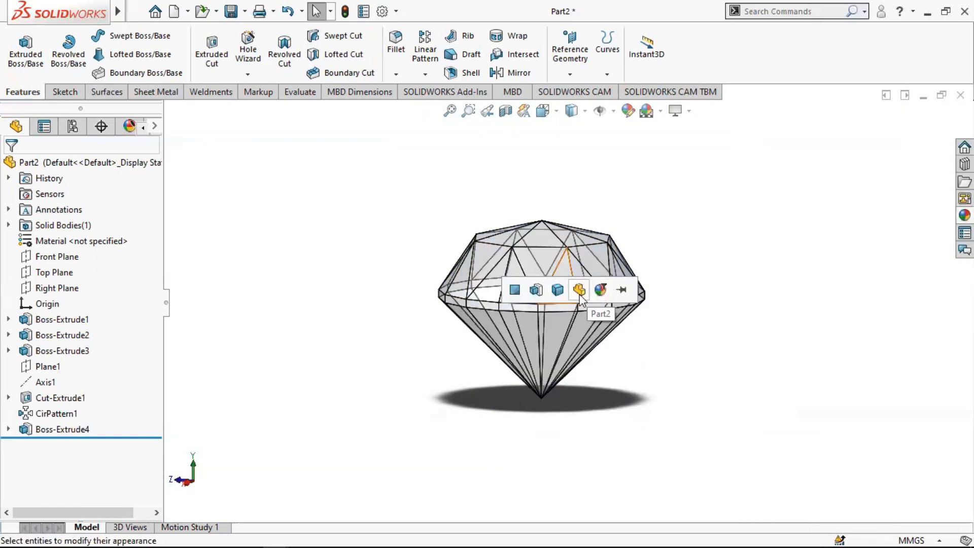
{"action": "left_click", "coordinate": [580, 293]}
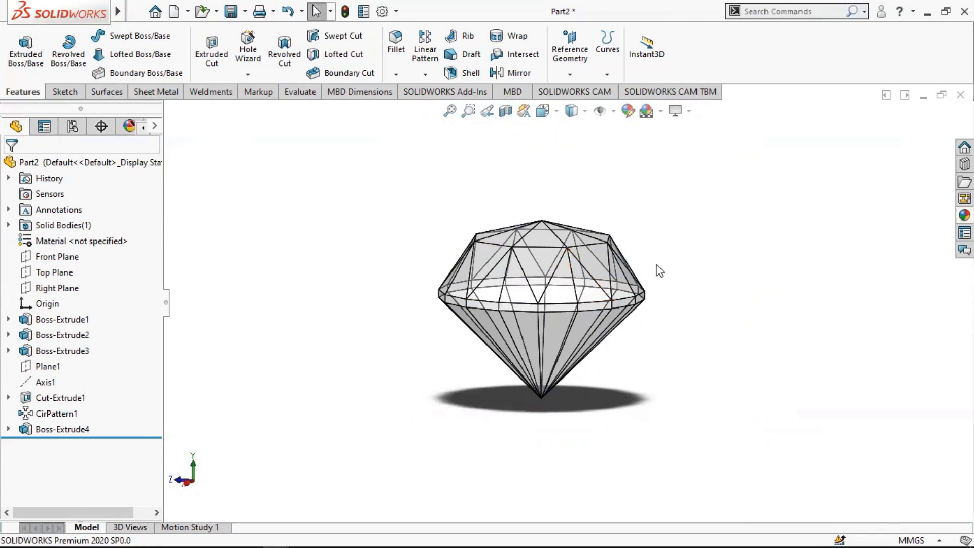
Replace the diamond's appearance with a translucent green gemstone and inspect it from an angled view.
{"action": "scroll", "coordinate": [641, 254], "scroll_direction": "down", "scroll_amount": 2}
{"action": "scroll", "coordinate": [659, 282], "scroll_direction": "up", "scroll_amount": 2}
{"action": "left_click", "coordinate": [964, 215]}
{"action": "scroll", "coordinate": [817, 387], "scroll_direction": "up", "scroll_amount": 2}
{"action": "left_click_drag", "start_coordinate": [815, 367], "coordinate": [612, 299]}
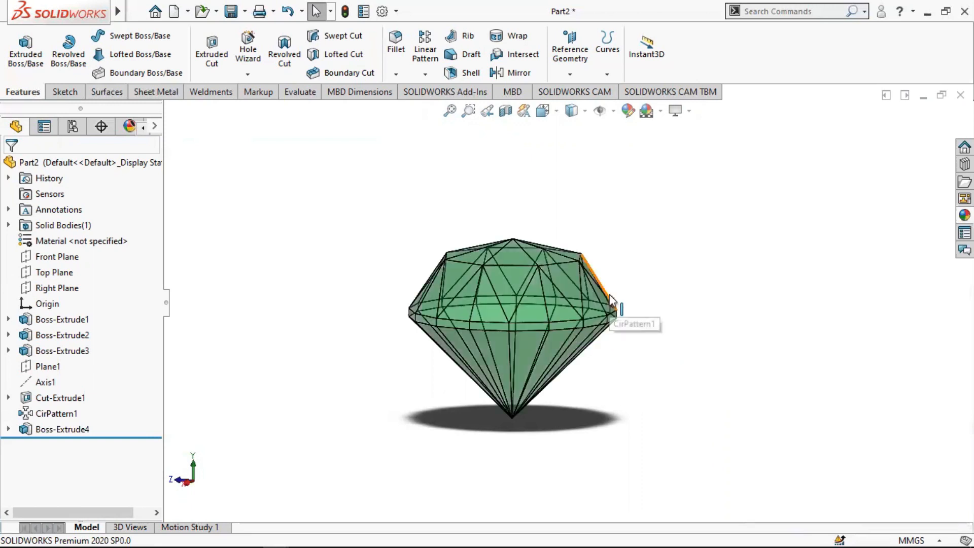
{"action": "middle_click_drag", "start_coordinate": [619, 250], "coordinate": [590, 276]}
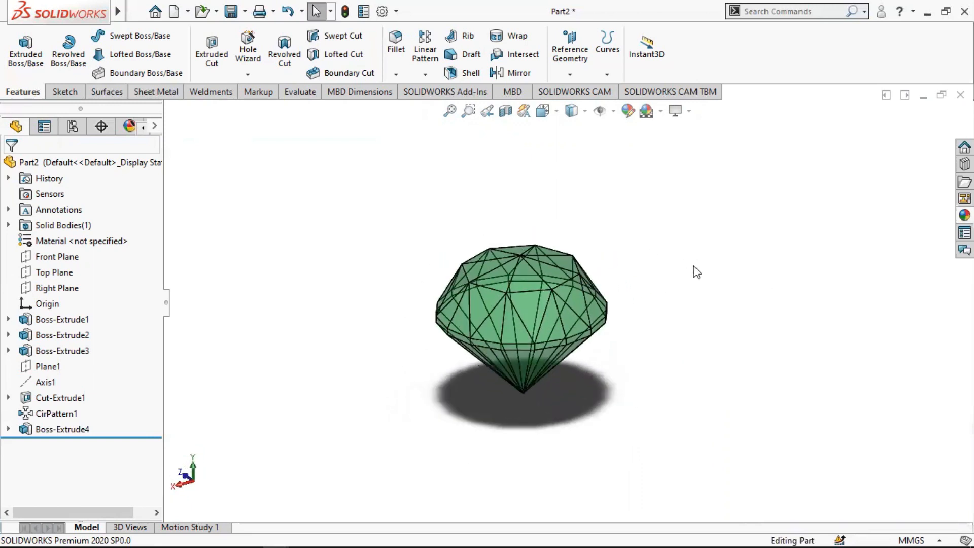
{"action": "scroll", "coordinate": [587, 331], "scroll_direction": "down", "scroll_amount": 2}
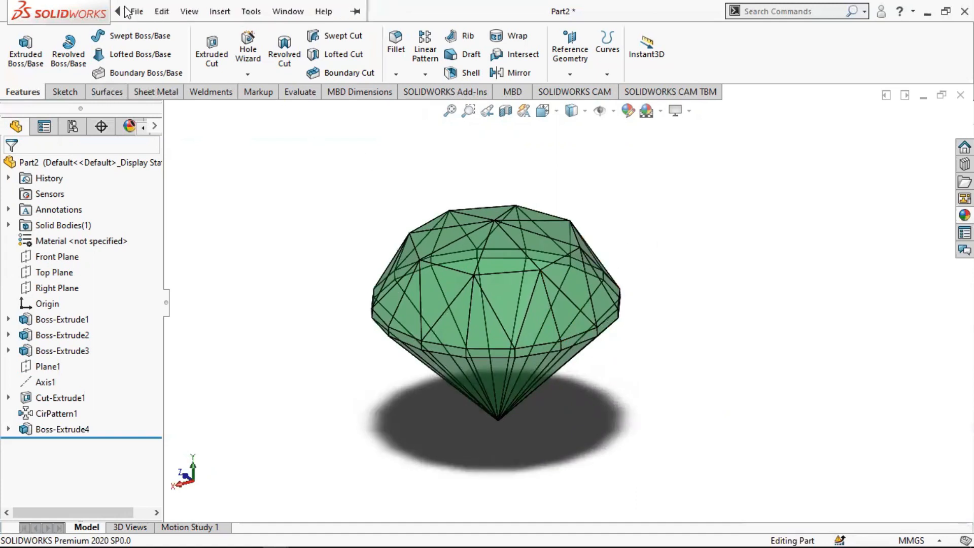
Save the part as Large Diamond in the Diamond Ring folder.
{"action": "left_click", "coordinate": [136, 11]}
{"action": "left_click", "coordinate": [183, 189]}
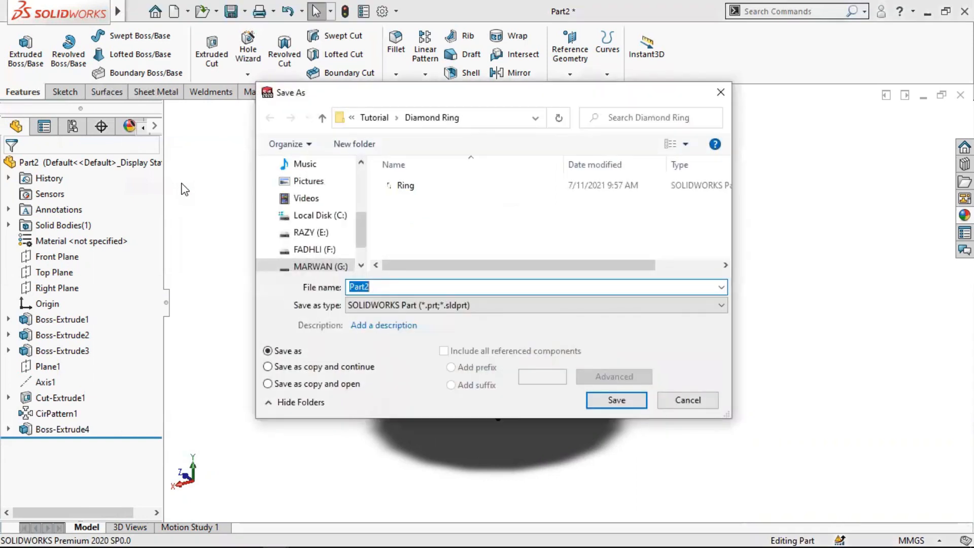
{"action": "type", "text": "Large Diamond"}
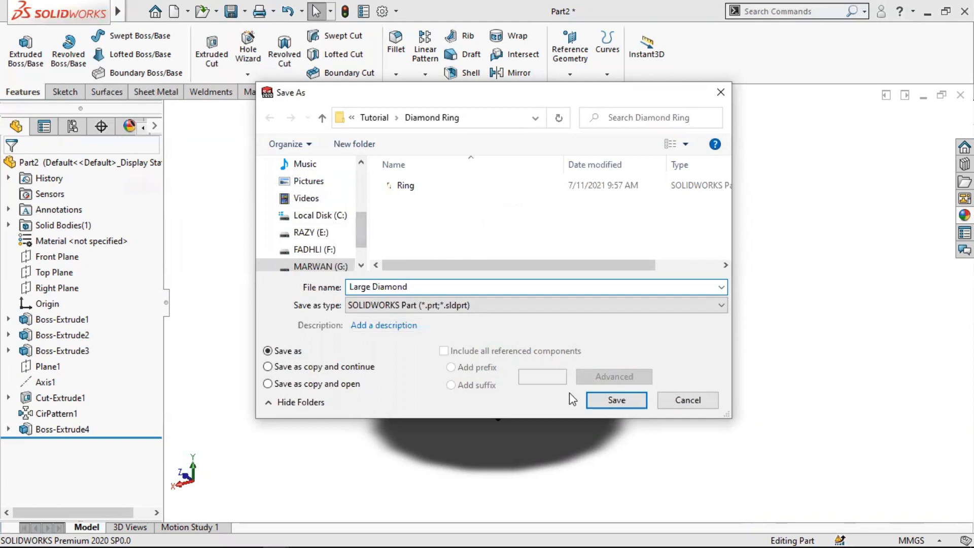
{"action": "left_click", "coordinate": [616, 401]}
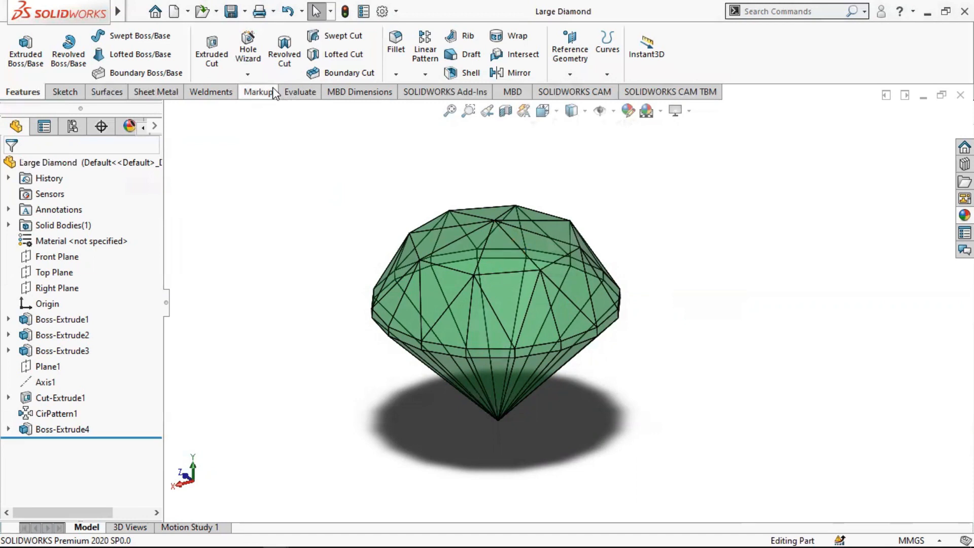
Create a new part document and give it a plain white background scene.
{"action": "left_click", "coordinate": [176, 11]}
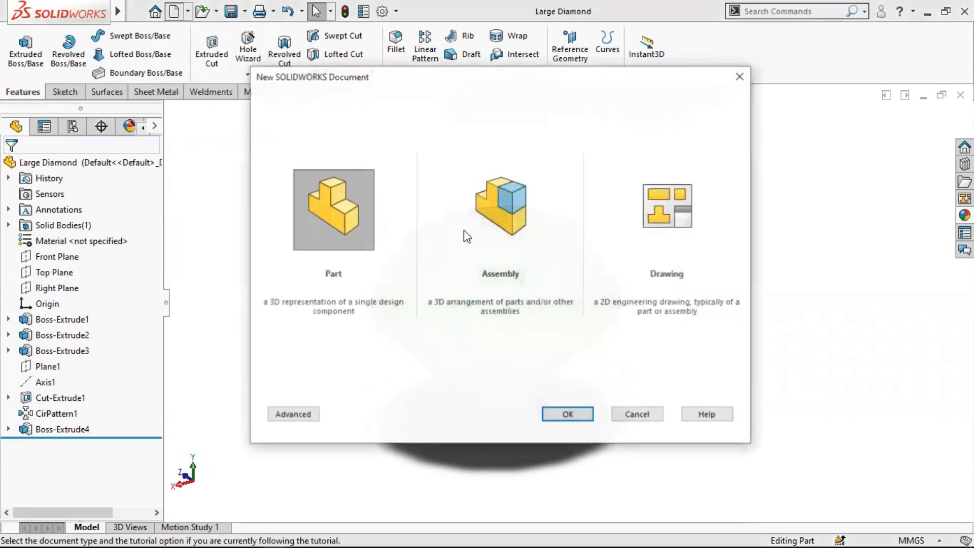
{"action": "left_click", "coordinate": [569, 415]}
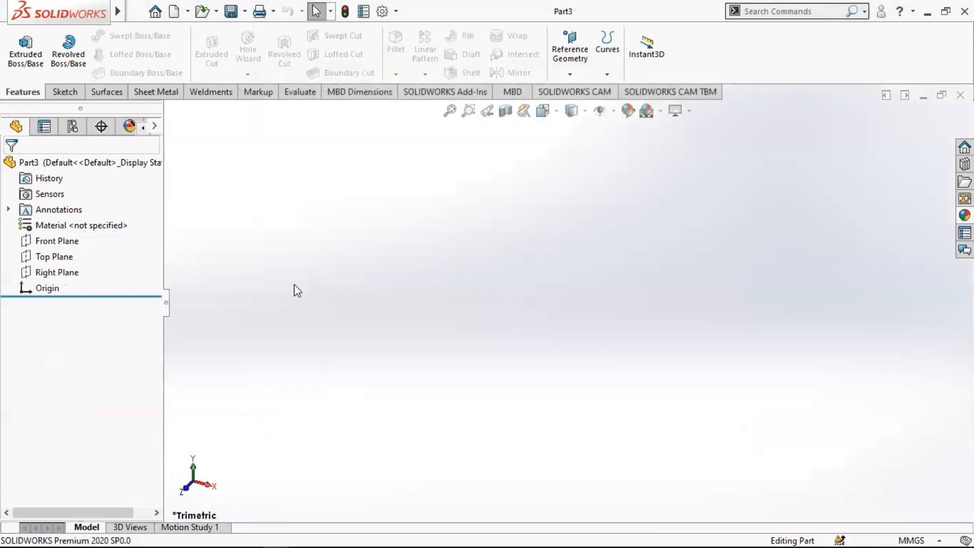
{"action": "left_click", "coordinate": [660, 111]}
{"action": "left_click", "coordinate": [673, 148]}
Sketch an 8-sided polygon on the Top Plane, centred on the origin, with an inscribed circle about 75 mm in diameter.
{"action": "right_click", "coordinate": [49, 258]}
{"action": "left_click", "coordinate": [61, 227]}
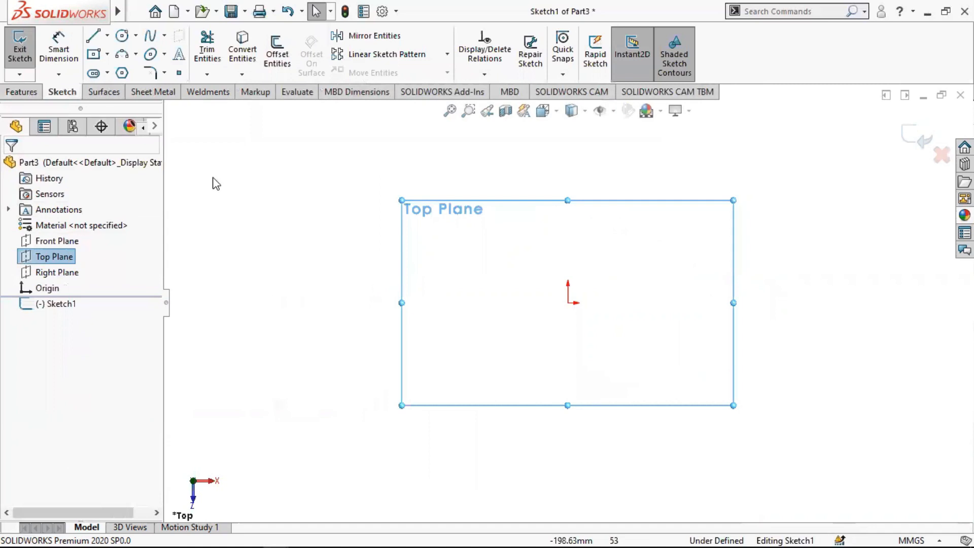
{"action": "left_click", "coordinate": [122, 73]}
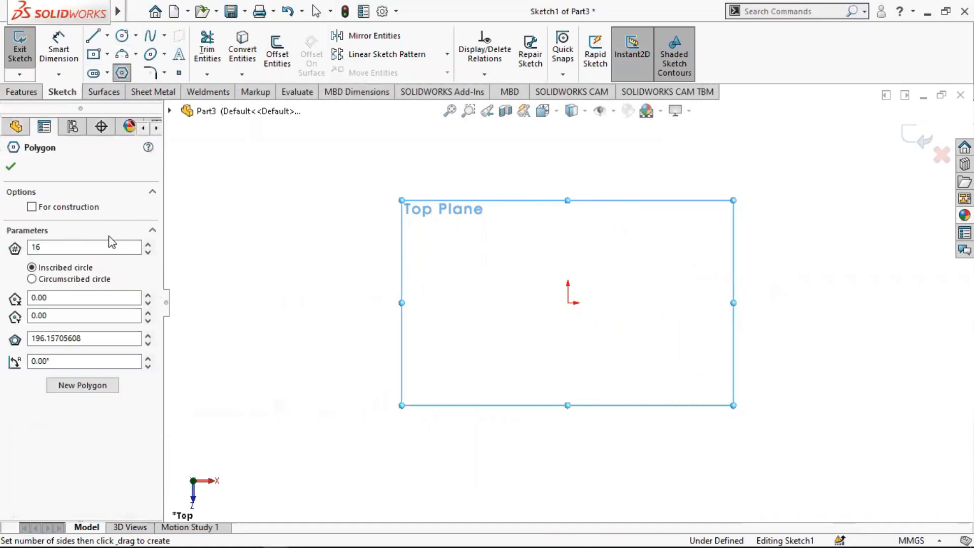
{"action": "type", "text": "8"}
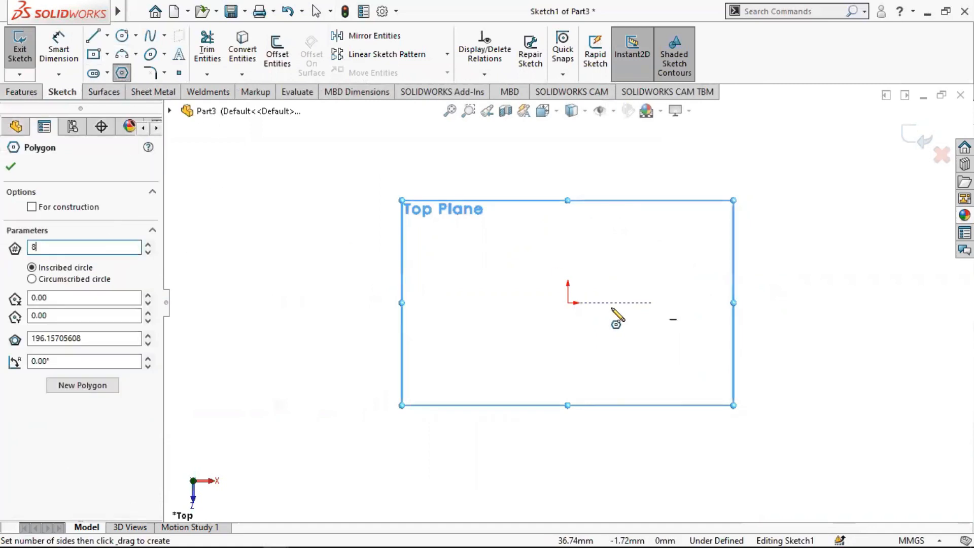
{"action": "left_click_drag", "start_coordinate": [568, 303], "coordinate": [644, 304]}
Dimension the octagon's inscribed circle to a diameter of 0.8 mm.
{"action": "left_click", "coordinate": [59, 51]}
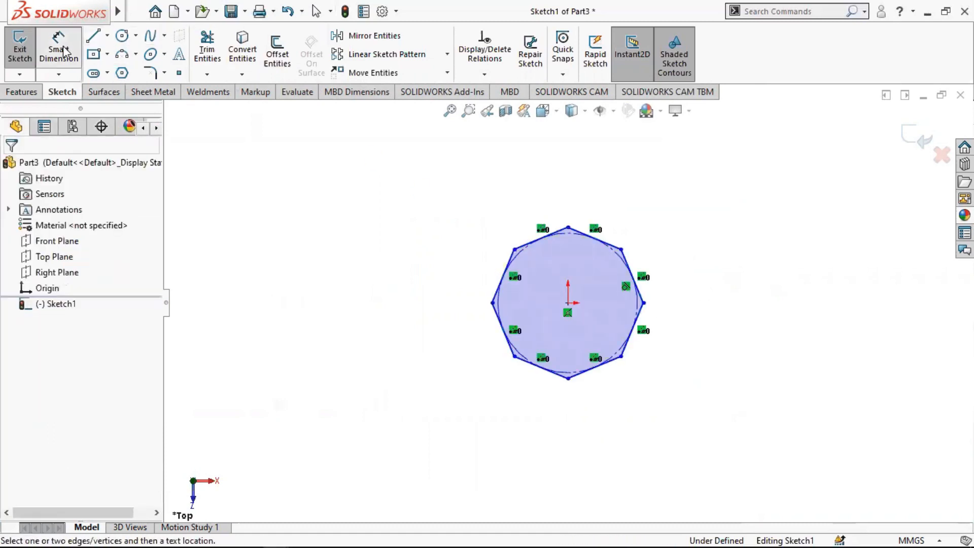
{"action": "left_click", "coordinate": [623, 258]}
{"action": "left_click", "coordinate": [695, 235]}
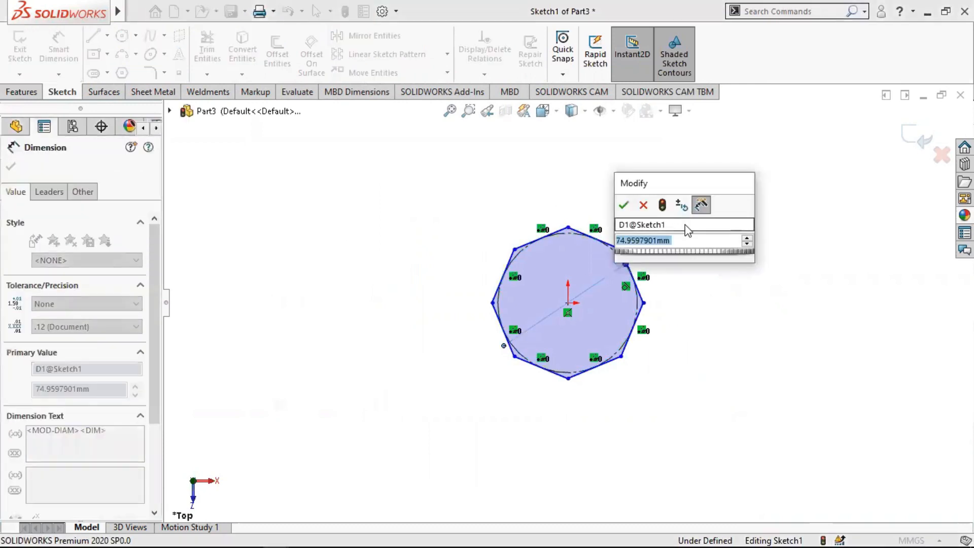
{"action": "type", "text": "0.8"}
{"action": "left_click", "coordinate": [624, 205]}
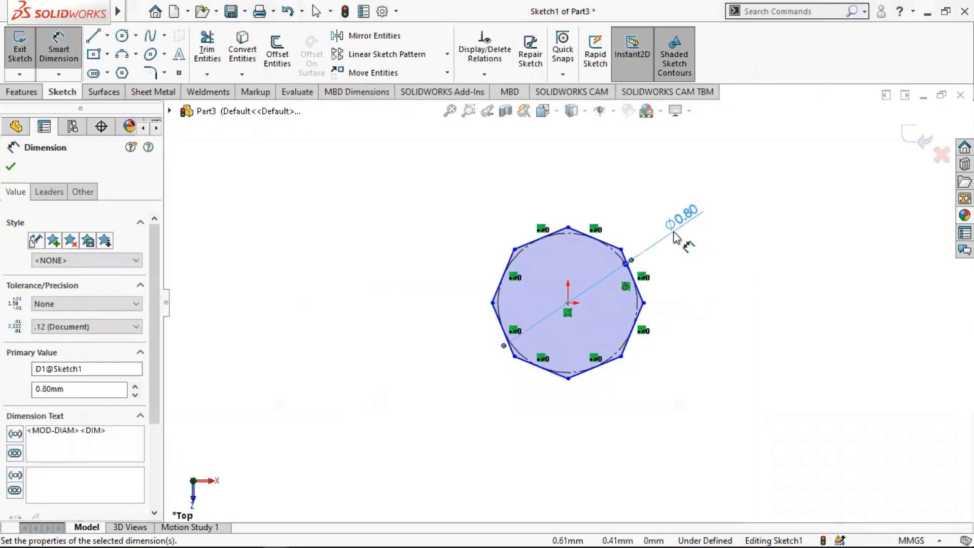
{"action": "left_click", "coordinate": [16, 166]}
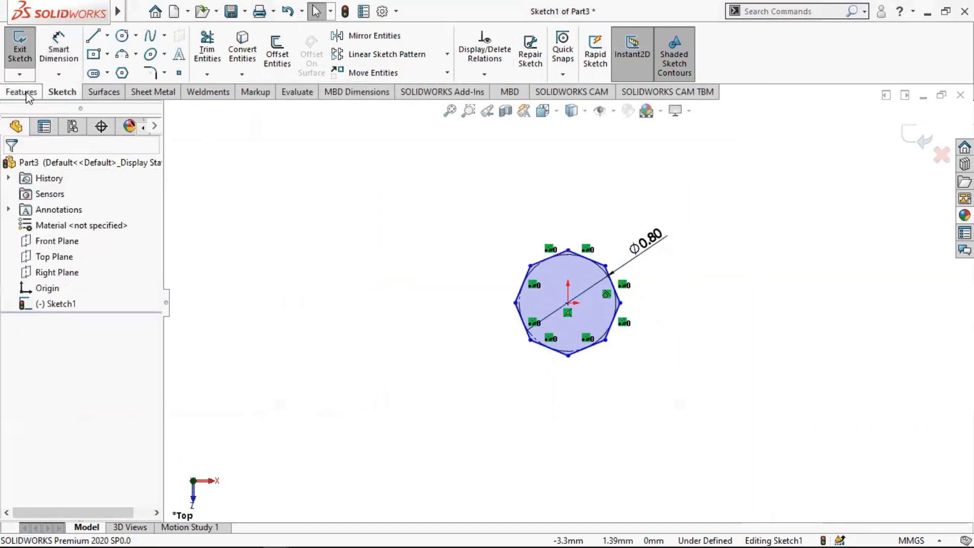
Extrude the octagon sketch 0.2 mm blind from the sketch plane.
{"action": "left_click", "coordinate": [21, 91]}
{"action": "left_click", "coordinate": [28, 51]}
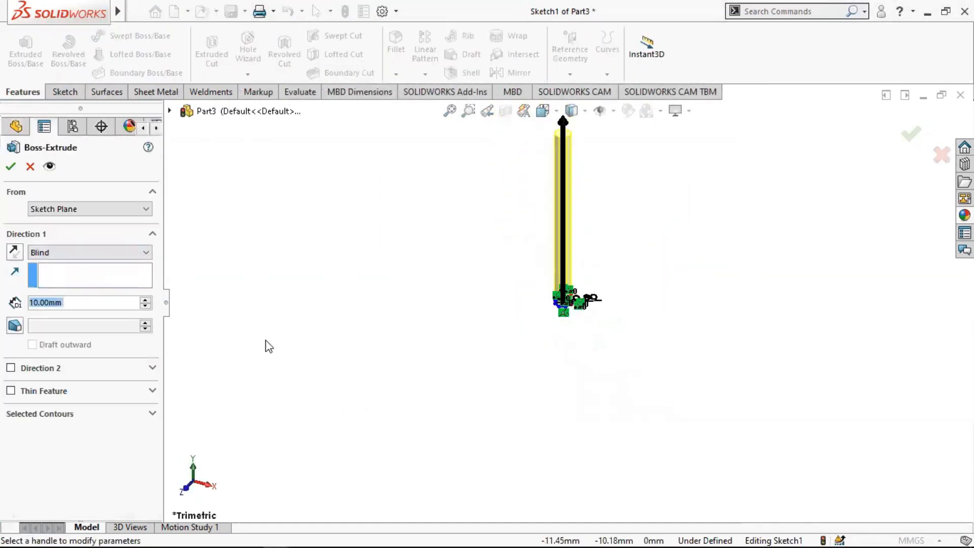
{"action": "type", "text": "0.2"}
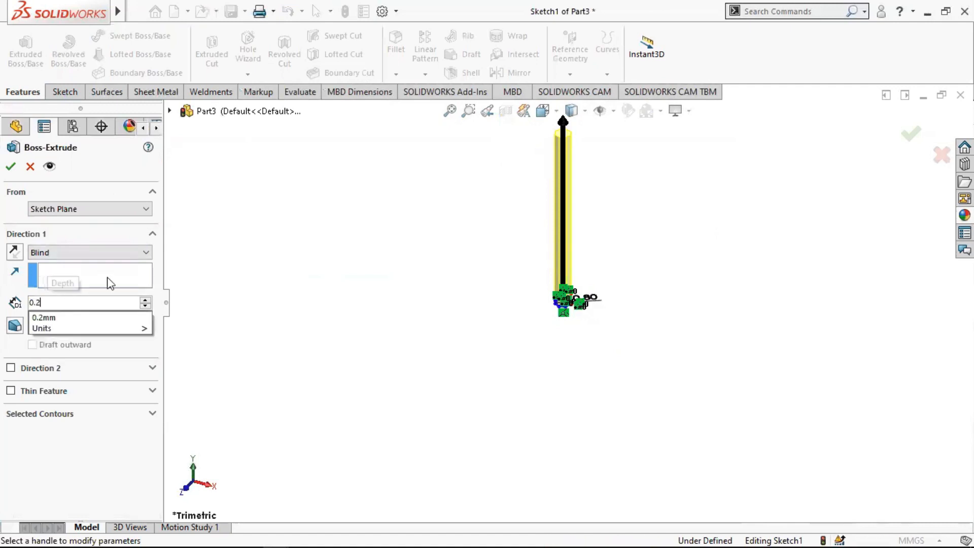
{"action": "key", "text": "Return"}
{"action": "scroll", "coordinate": [597, 312], "scroll_direction": "down", "scroll_amount": 8}
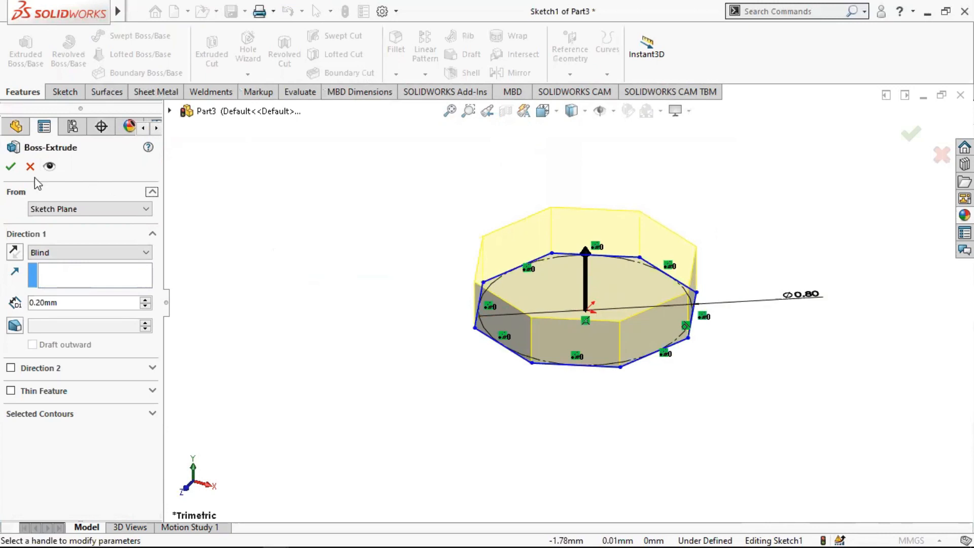
{"action": "left_click", "coordinate": [13, 168]}
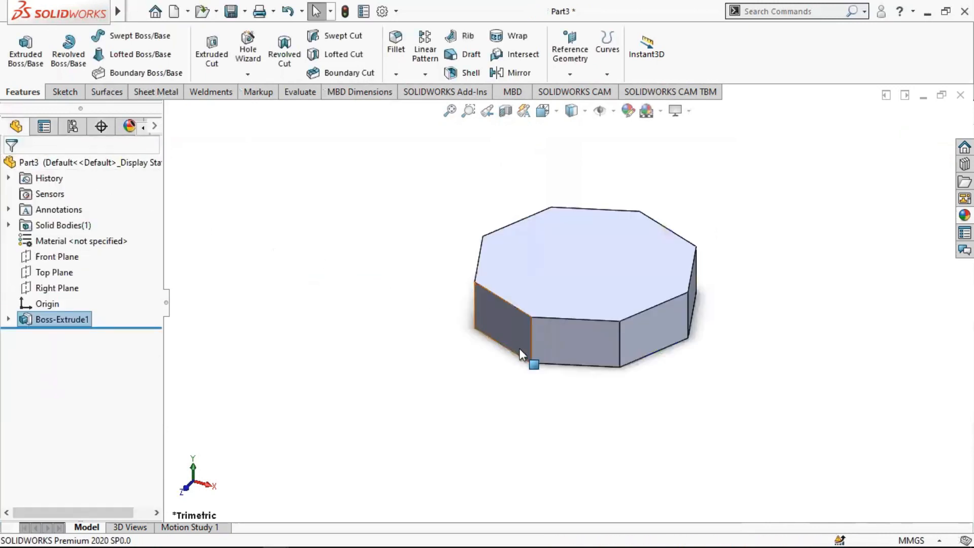
Start a sketch on the octagonal body's upper face and convert the face's edges into sketch entities.
{"action": "scroll", "coordinate": [580, 247], "scroll_direction": "down", "scroll_amount": 2}
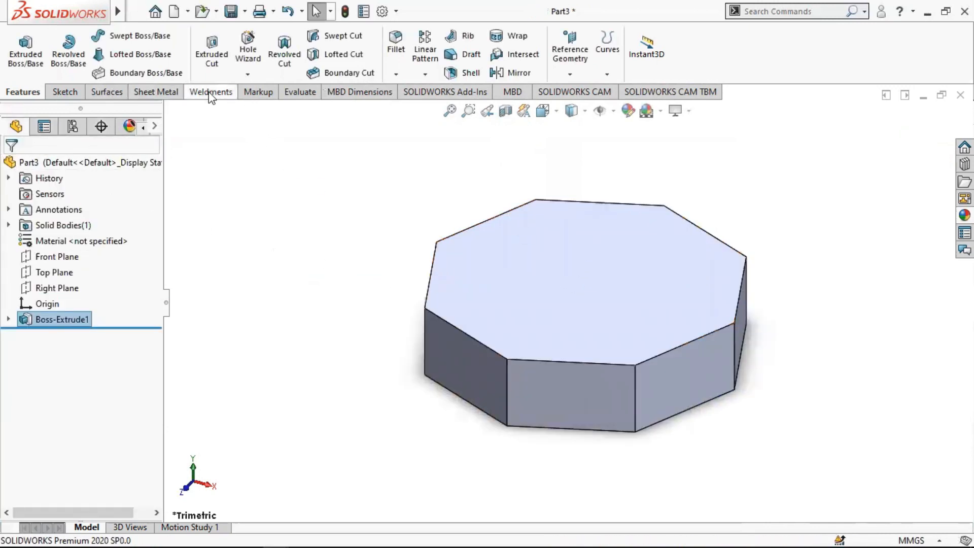
{"action": "right_click", "coordinate": [600, 294]}
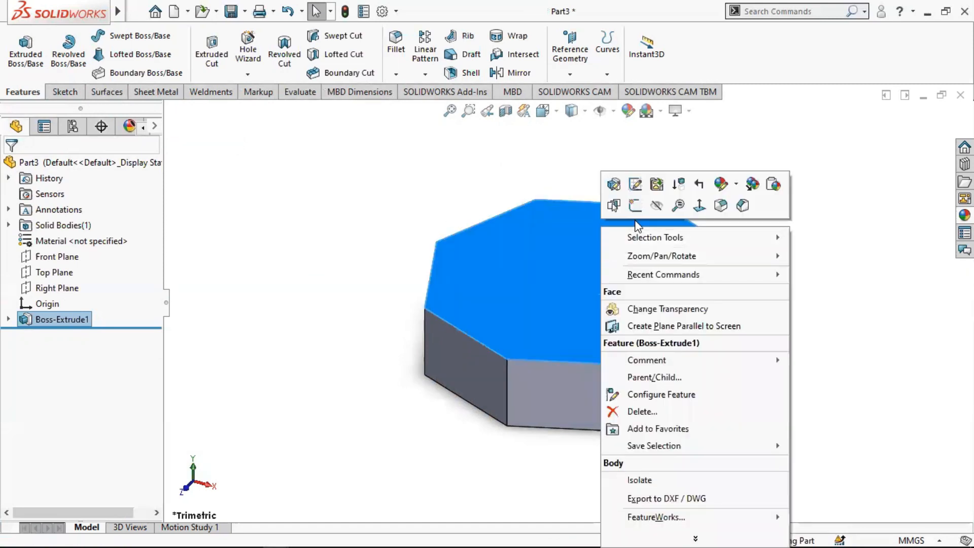
{"action": "left_click", "coordinate": [635, 206]}
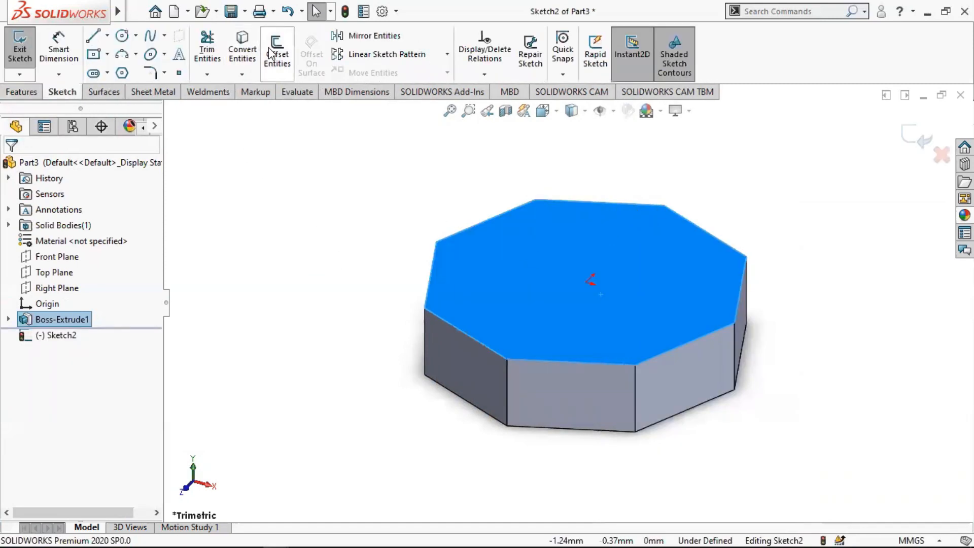
{"action": "left_click", "coordinate": [242, 55]}
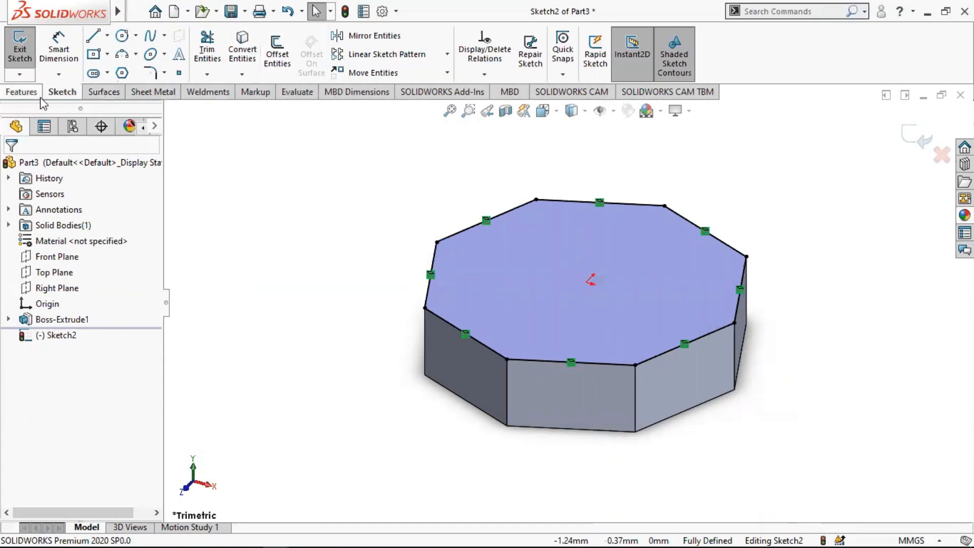
Start a blind extrusion of the octagon converted from the body's upper face, with a 45° inward draft.
{"action": "left_click", "coordinate": [21, 92]}
{"action": "left_click", "coordinate": [26, 58]}
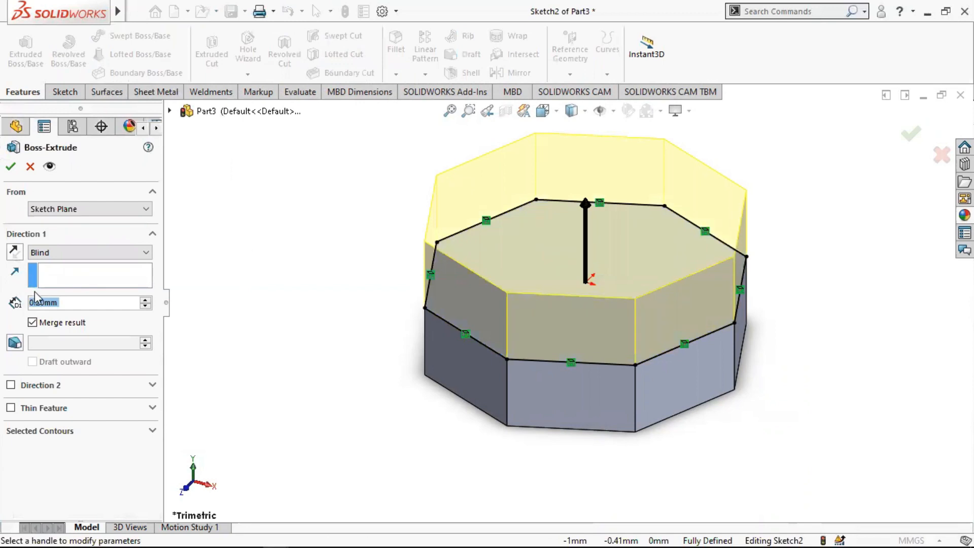
{"action": "left_click", "coordinate": [15, 344]}
{"action": "type", "text": "45"}
{"action": "key", "text": "Return"}
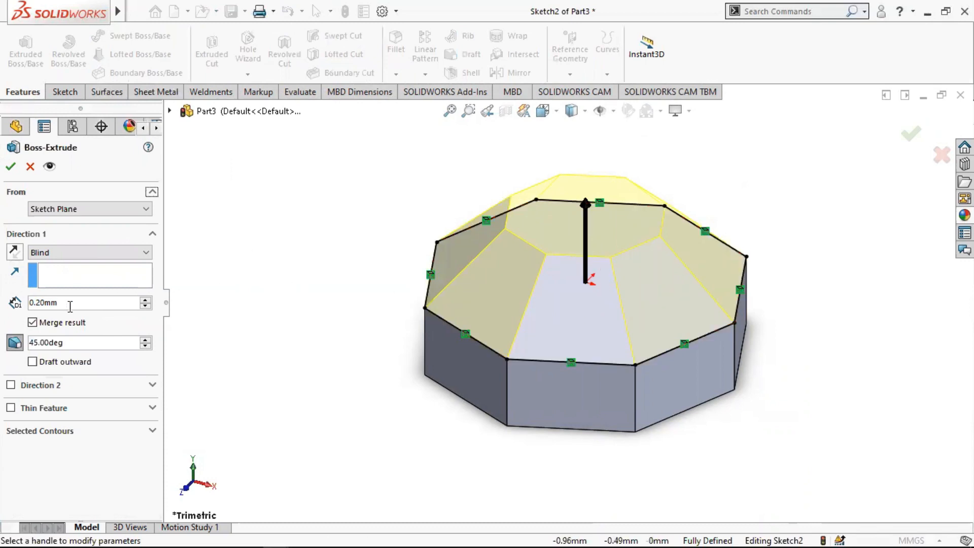
Set the drafted extrusion's depth to 0.12 mm and complete it.
{"action": "type", "text": "0.1"}
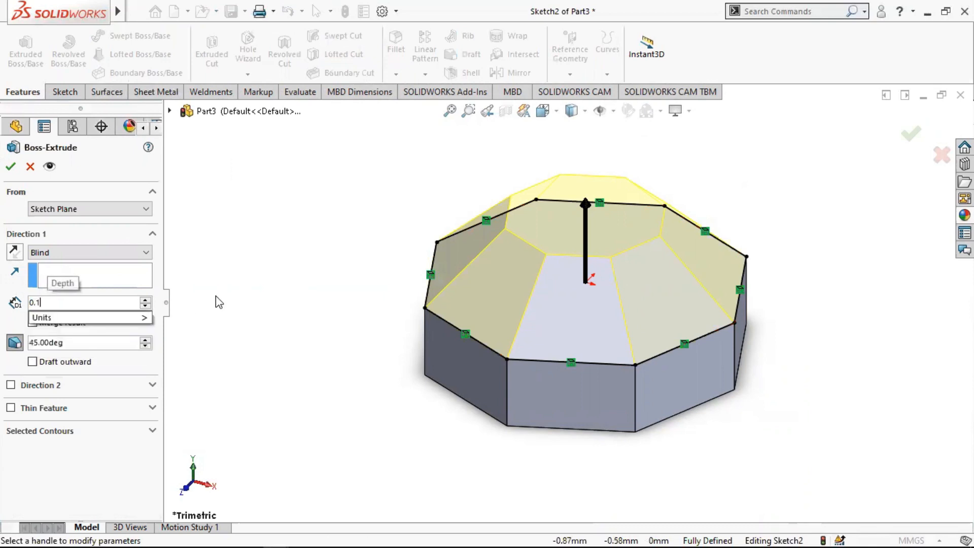
{"action": "key", "text": "Return"}
{"action": "middle_click_drag", "start_coordinate": [577, 297], "coordinate": [582, 269]}
{"action": "scroll", "coordinate": [577, 307], "scroll_direction": "up", "scroll_amount": 3}
{"action": "middle_click_drag", "start_coordinate": [577, 306], "coordinate": [587, 331]}
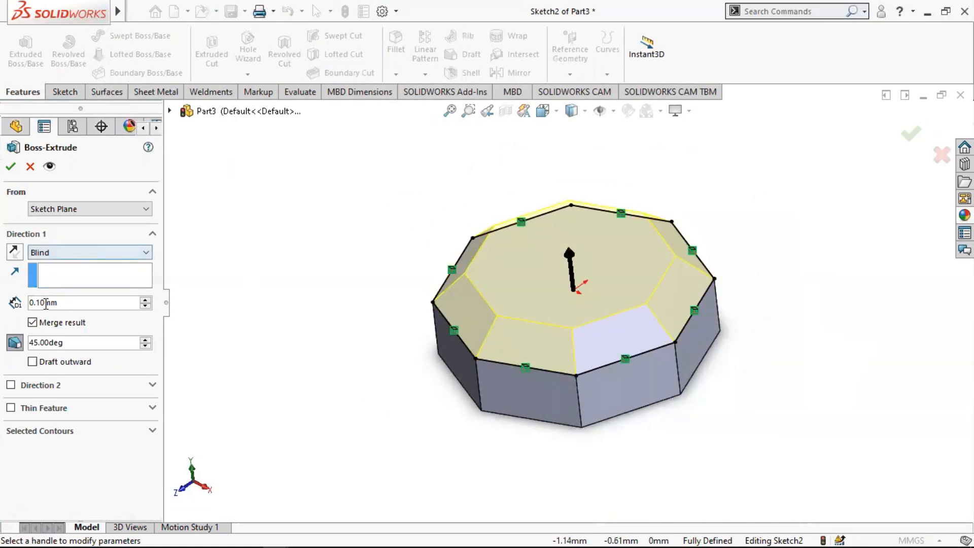
{"action": "key", "text": "BackSpace"}
{"action": "type", "text": "2"}
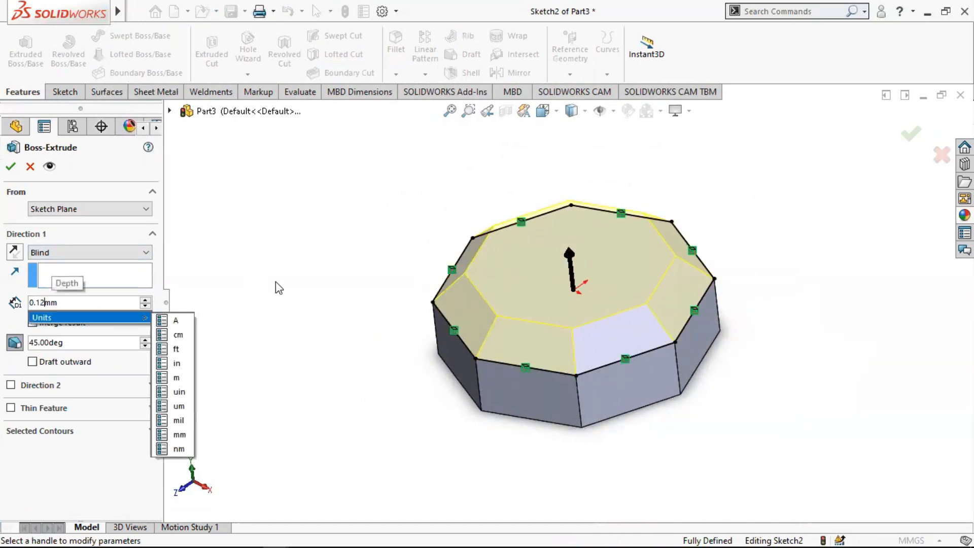
{"action": "left_click", "coordinate": [313, 275]}
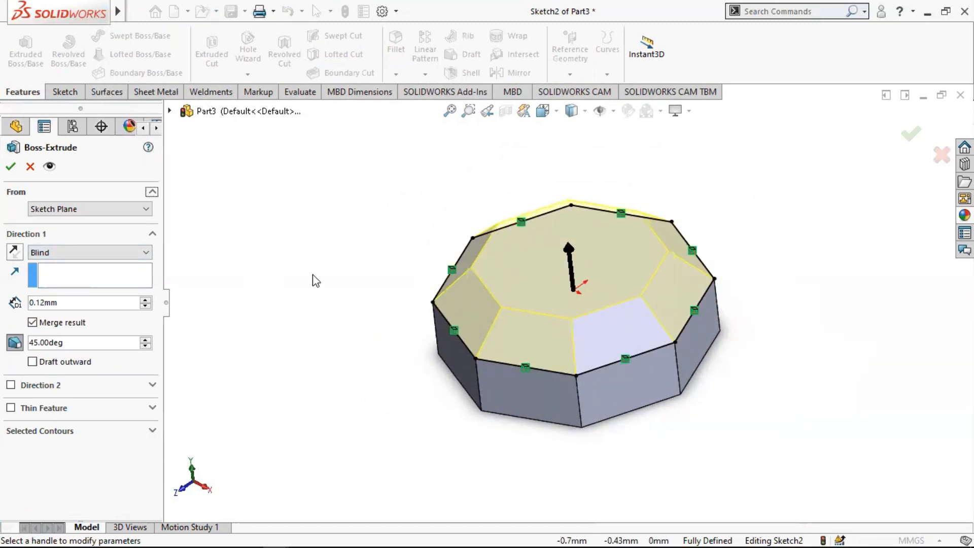
{"action": "left_click", "coordinate": [11, 168]}
{"action": "middle_click_drag", "start_coordinate": [528, 386], "coordinate": [583, 311]}
{"action": "scroll", "coordinate": [586, 299], "scroll_direction": "down", "scroll_amount": 3}
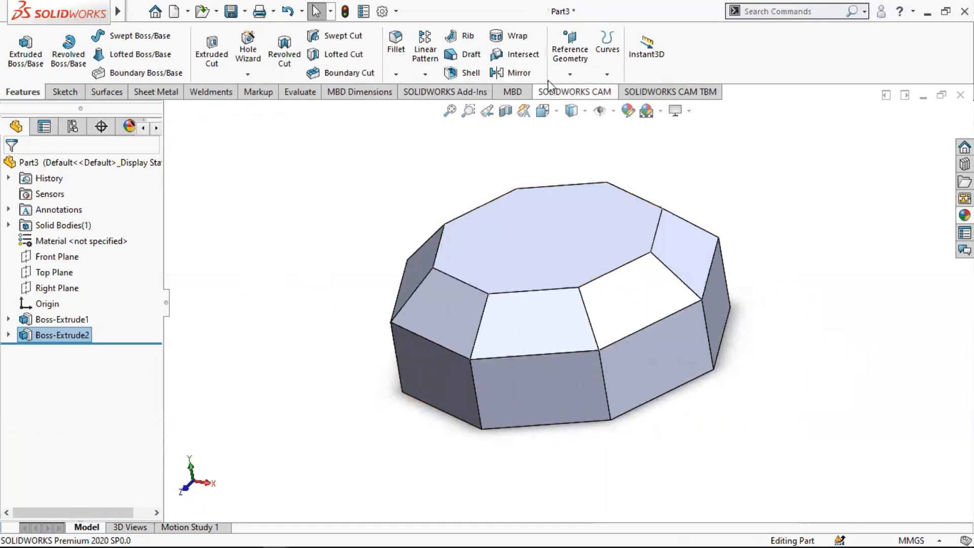
Create a reference axis where the Front Plane and Right Plane intersect.
{"action": "left_click", "coordinate": [571, 74]}
{"action": "left_click", "coordinate": [574, 108]}
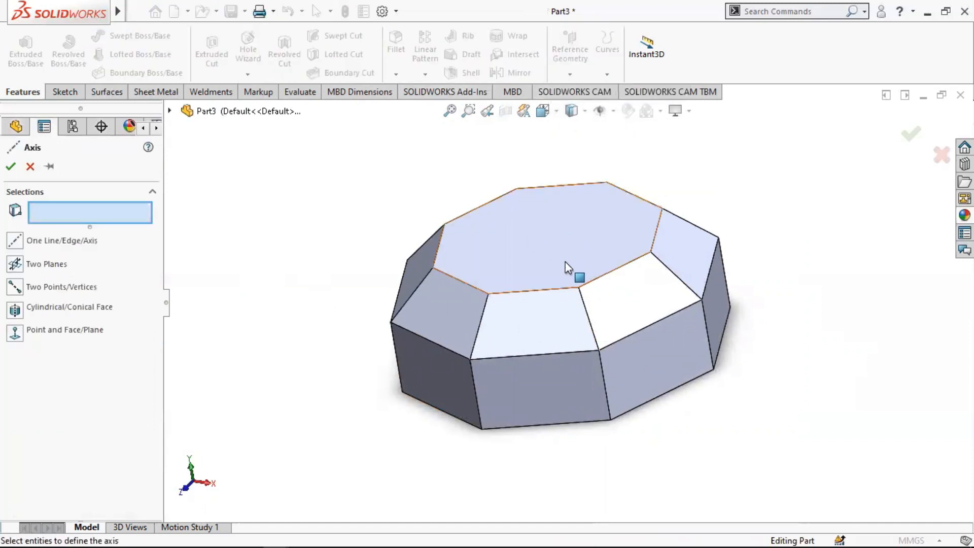
{"action": "left_click", "coordinate": [170, 111]}
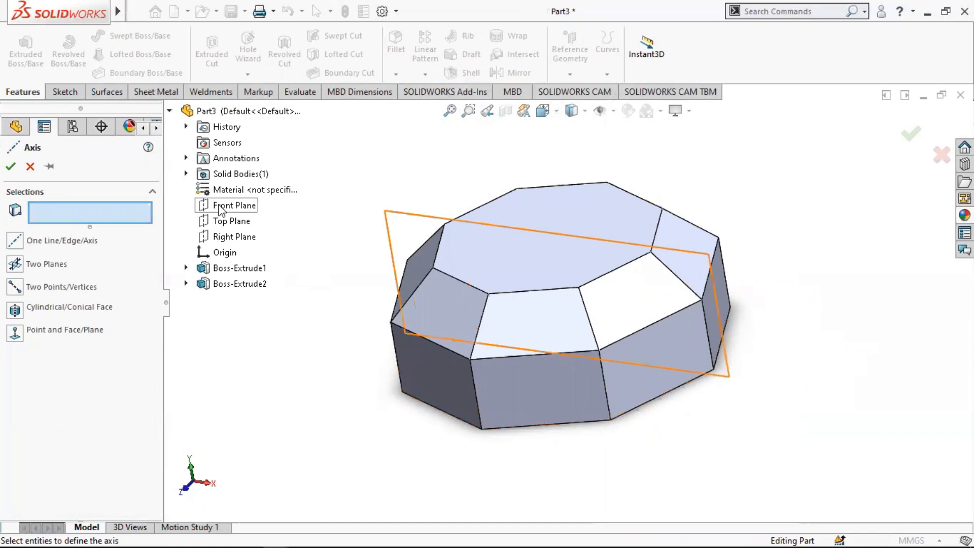
{"action": "left_click", "coordinate": [226, 206]}
{"action": "left_click", "coordinate": [231, 237]}
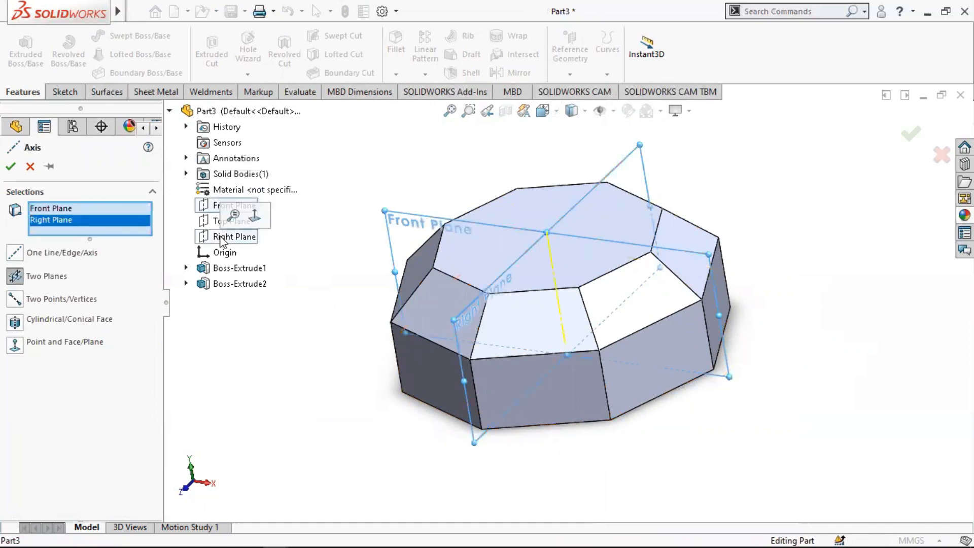
{"action": "left_click", "coordinate": [11, 167]}
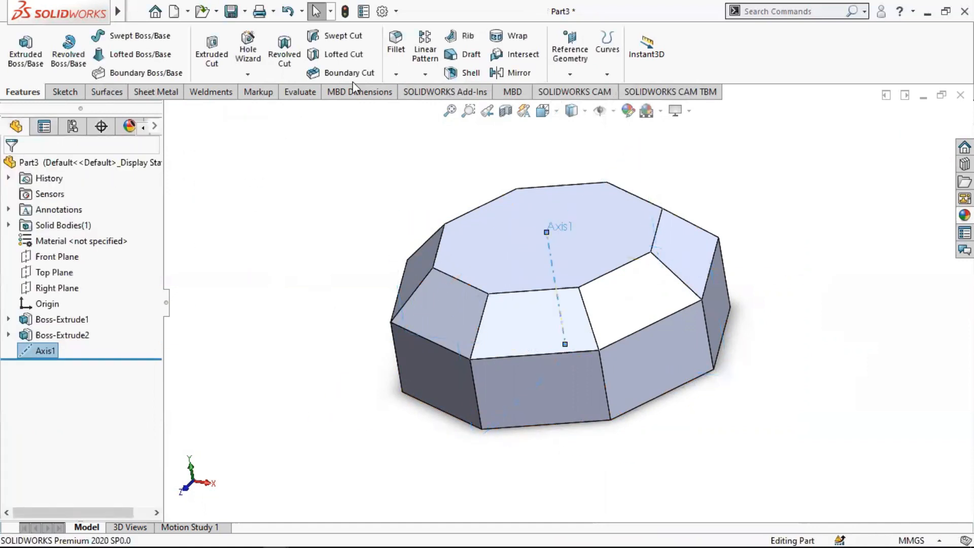
Create a reference plane through two alternate corners of the upper face and the lower corner of the sloped edge between them.
{"action": "left_click", "coordinate": [571, 74]}
{"action": "left_click", "coordinate": [579, 91]}
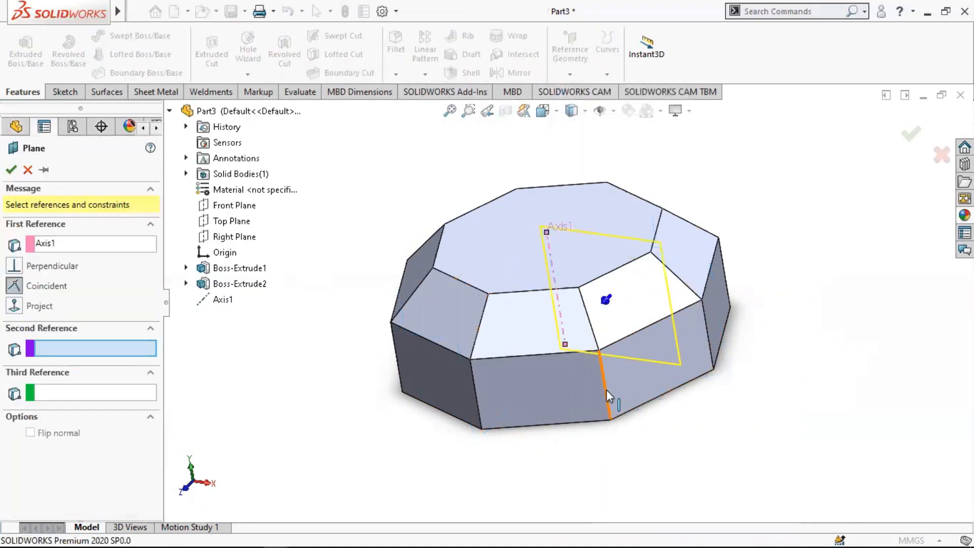
{"action": "scroll", "coordinate": [615, 311], "scroll_direction": "down", "scroll_amount": 3}
{"action": "scroll", "coordinate": [608, 333], "scroll_direction": "up", "scroll_amount": 3}
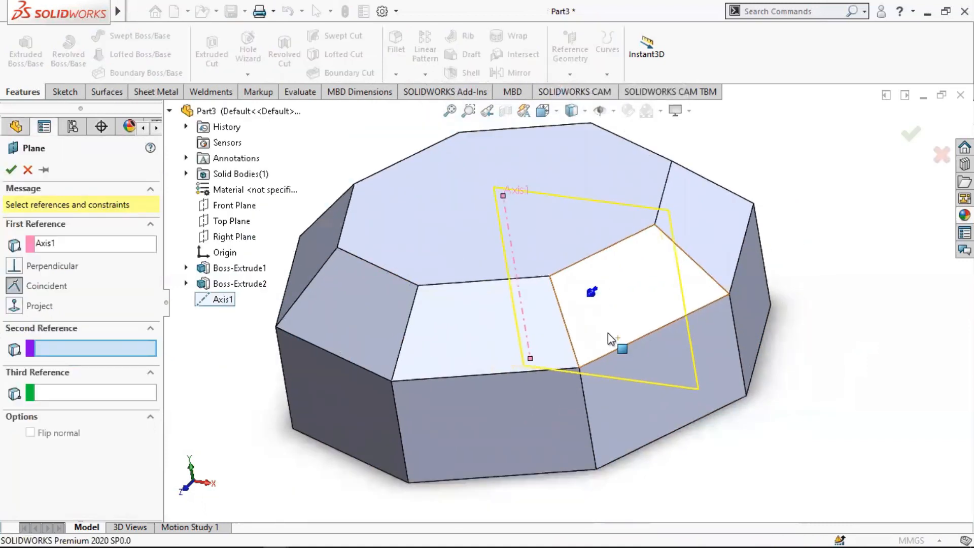
{"action": "right_click", "coordinate": [51, 245]}
{"action": "left_click", "coordinate": [71, 254]}
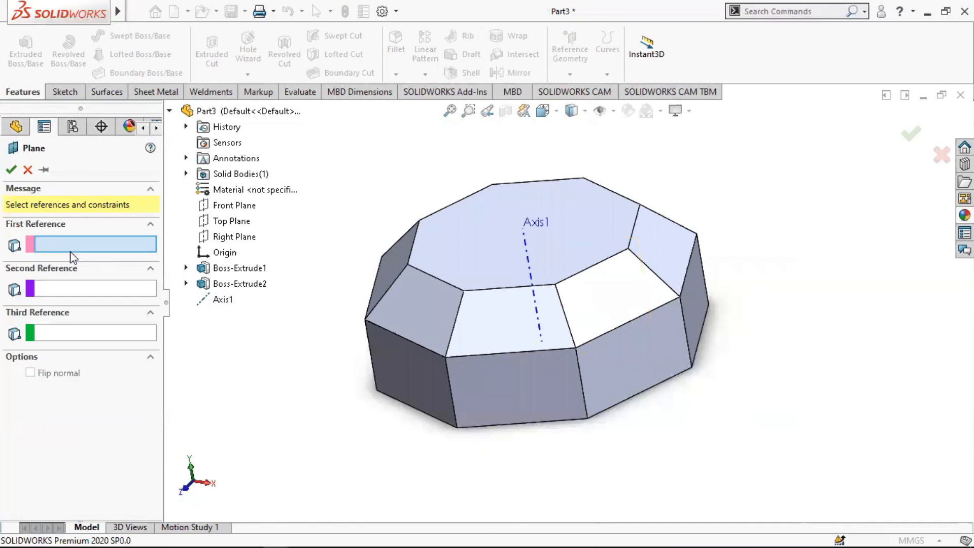
{"action": "left_click", "coordinate": [557, 287]}
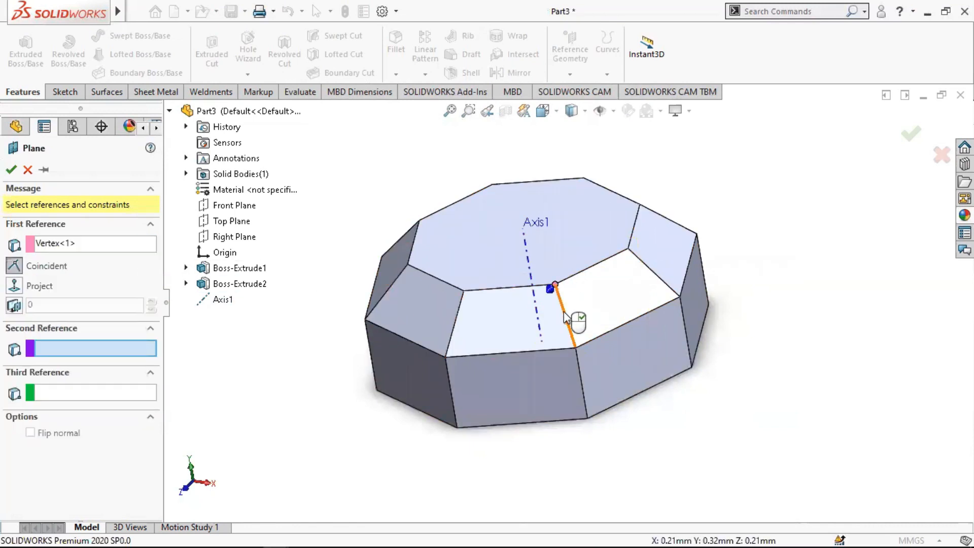
{"action": "left_click", "coordinate": [681, 295]}
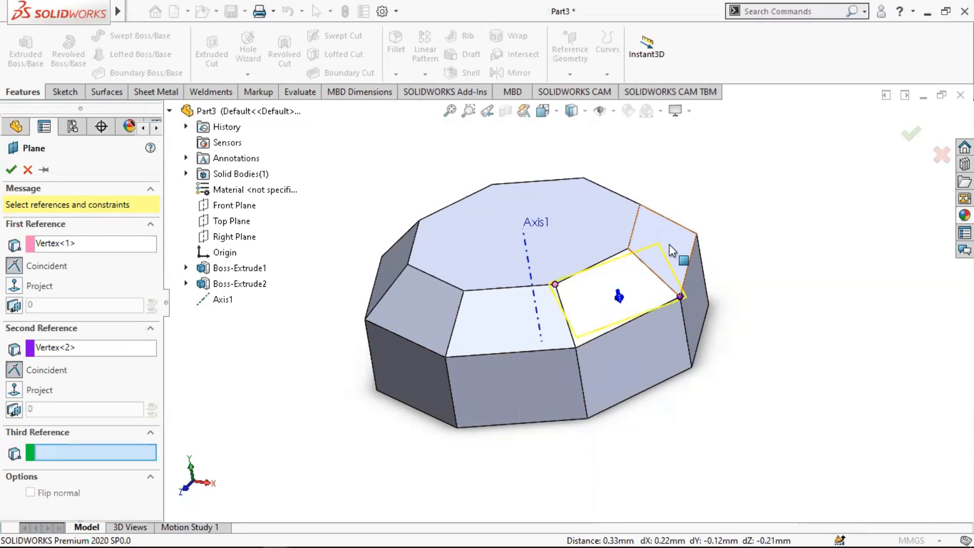
{"action": "left_click", "coordinate": [640, 205]}
{"action": "middle_click_drag", "start_coordinate": [618, 291], "coordinate": [575, 331]}
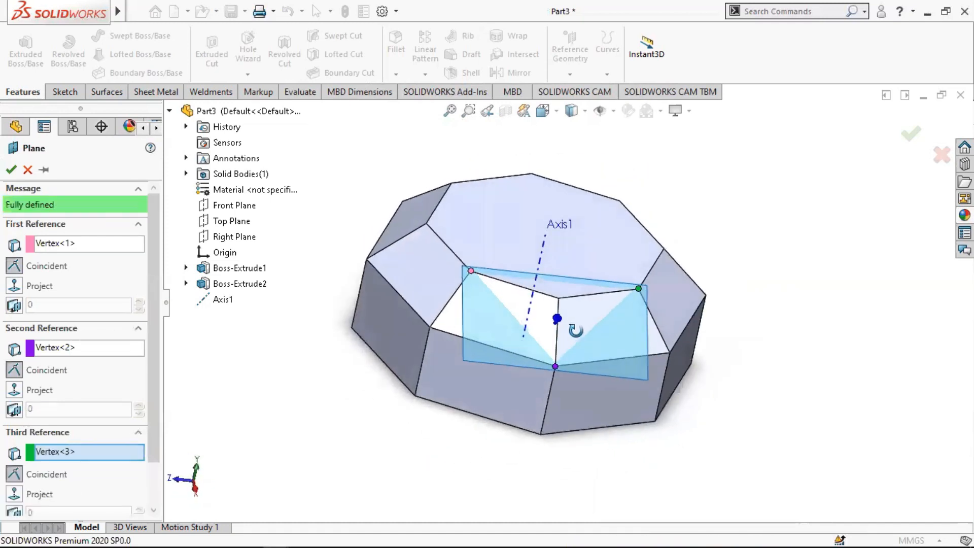
{"action": "left_click", "coordinate": [12, 169]}
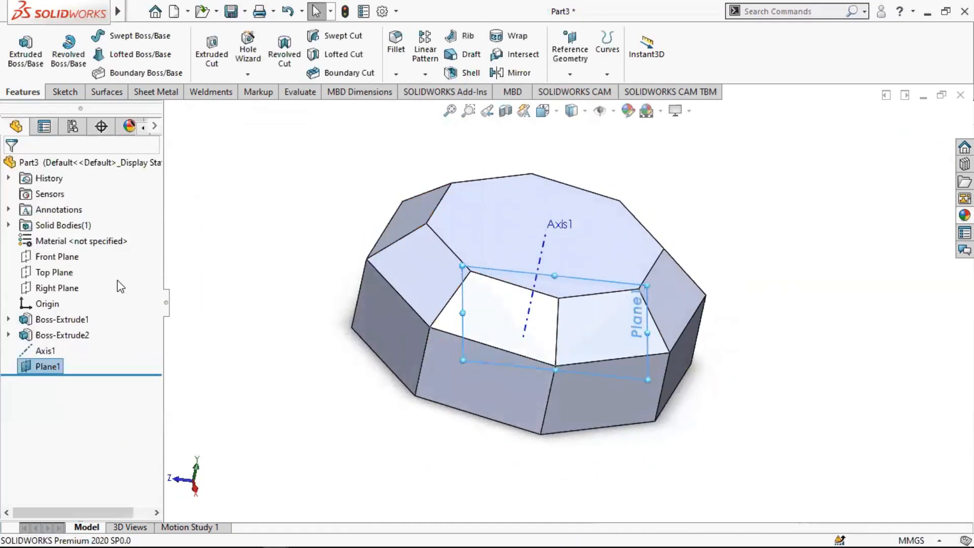
Sketch a closed triangle on the new reference plane, joining the three body vertices that define the plane.
{"action": "right_click", "coordinate": [55, 367]}
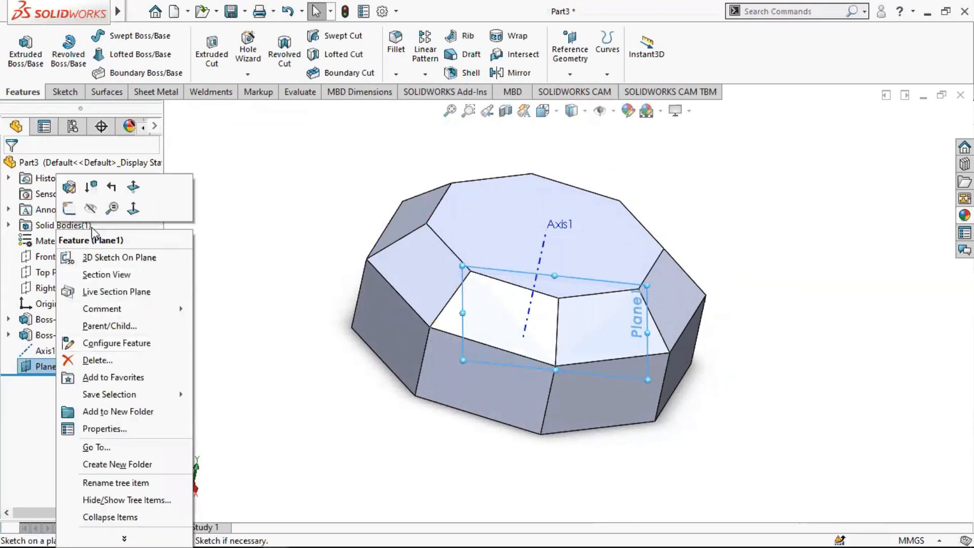
{"action": "left_click", "coordinate": [75, 190]}
{"action": "key", "text": "l"}
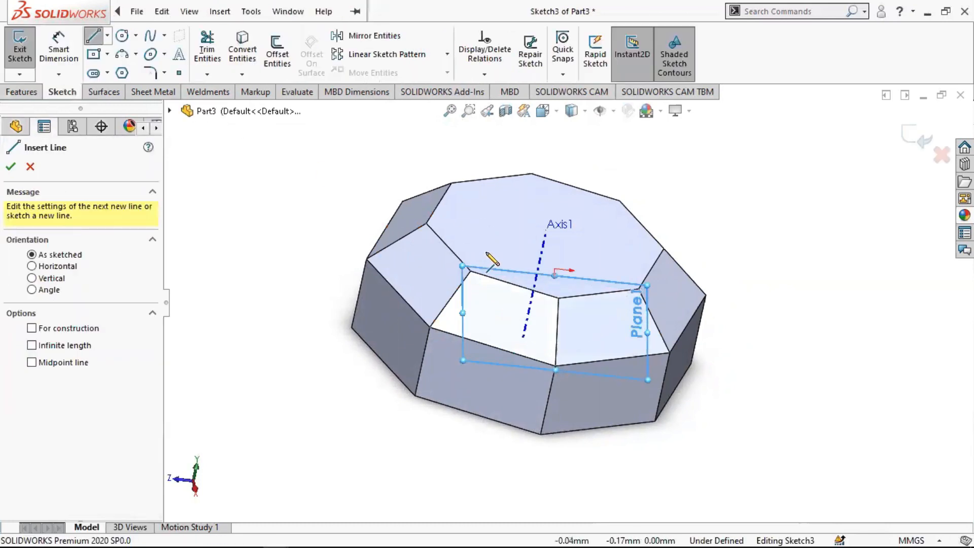
{"action": "left_click", "coordinate": [471, 271]}
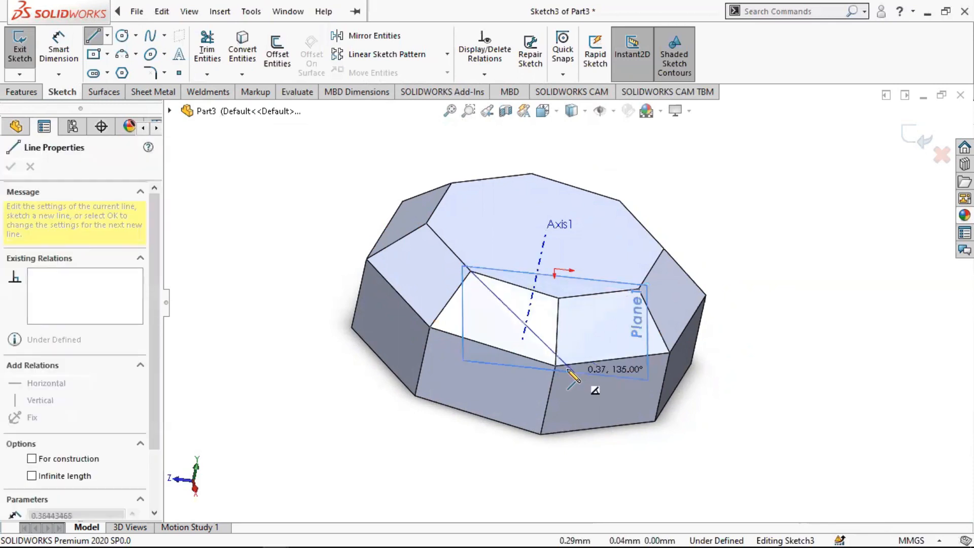
{"action": "left_click", "coordinate": [556, 366]}
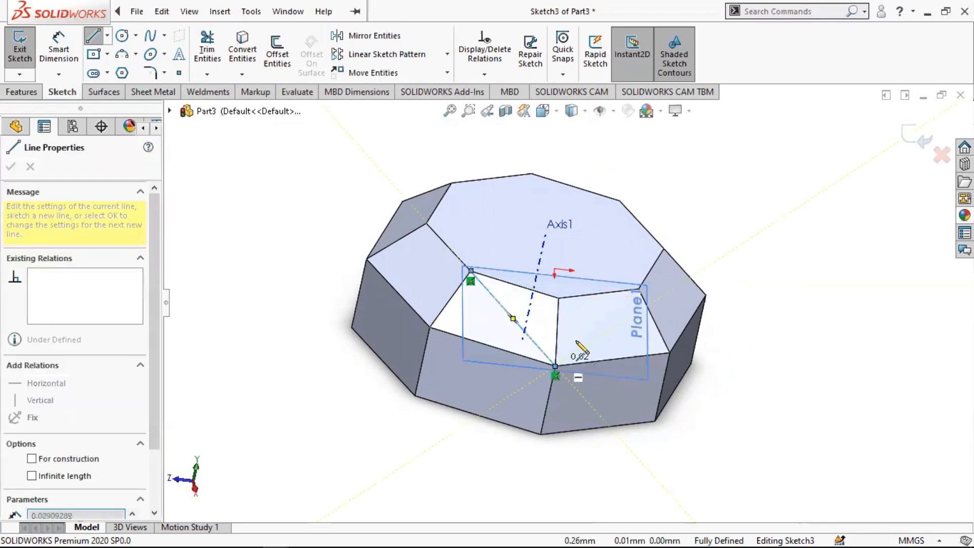
{"action": "left_click", "coordinate": [639, 289]}
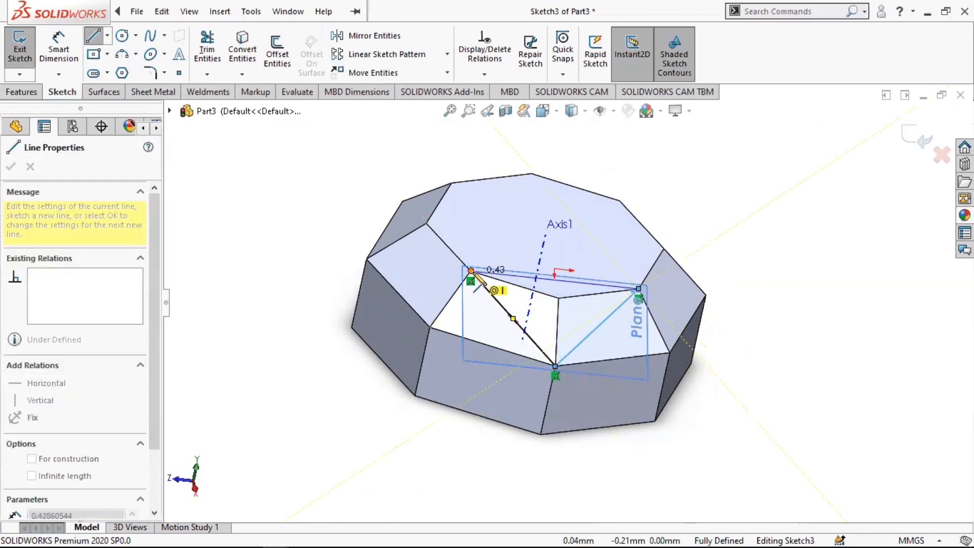
{"action": "left_click", "coordinate": [471, 271]}
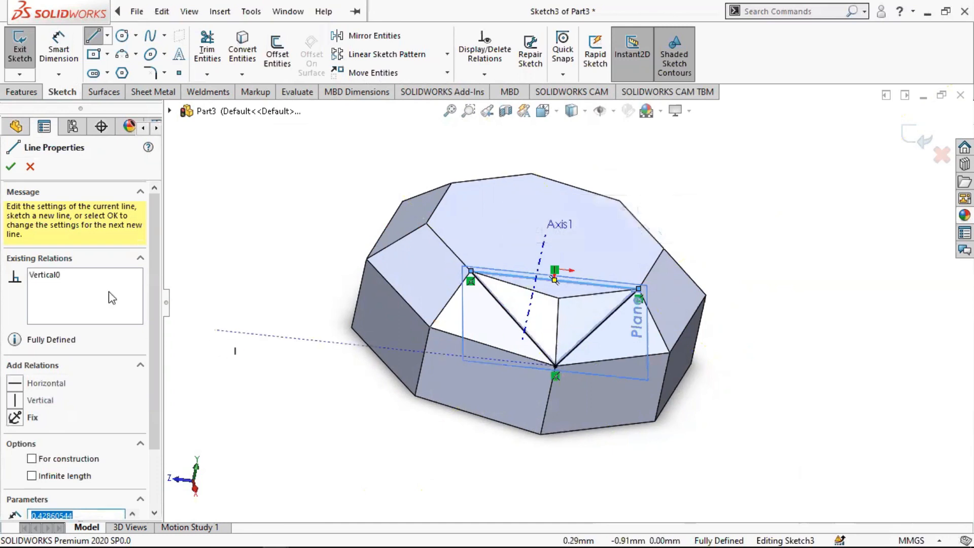
{"action": "left_click", "coordinate": [11, 167]}
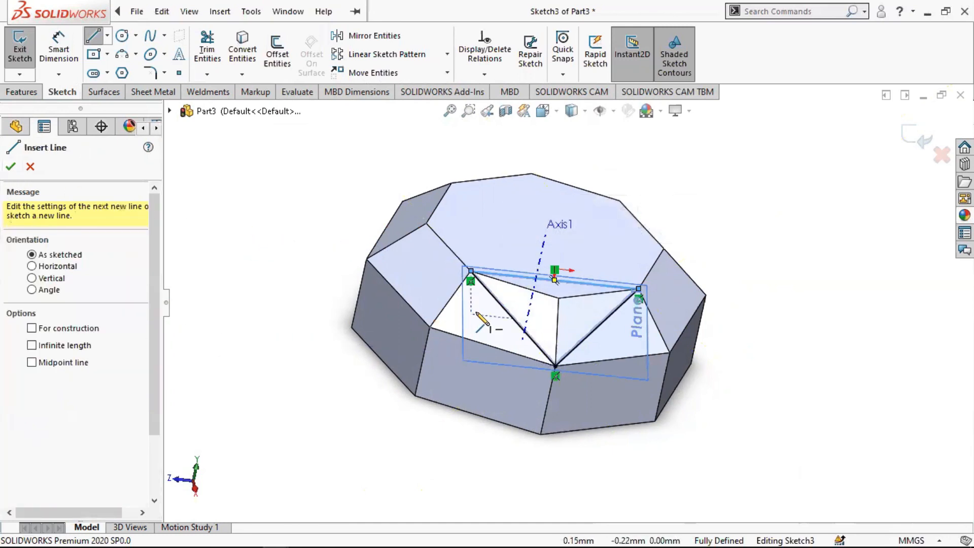
Cut the triangle sketch 0.12 mm blind in the reversed direction, removing the corner between the two sloped facets.
{"action": "scroll", "coordinate": [475, 292], "scroll_direction": "down", "scroll_amount": 6}
{"action": "middle_click_drag", "start_coordinate": [498, 266], "coordinate": [445, 266]}
{"action": "scroll", "coordinate": [443, 265], "scroll_direction": "up", "scroll_amount": 3}
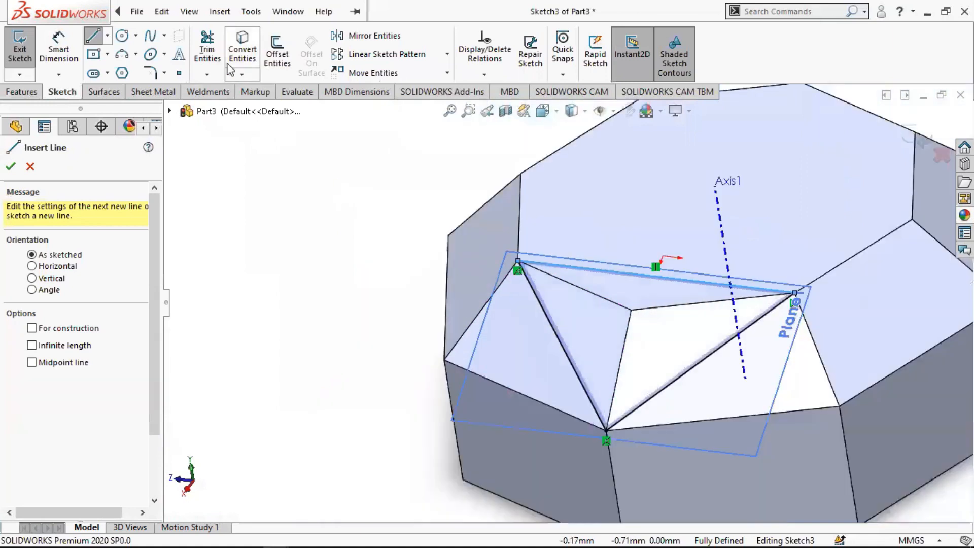
{"action": "left_click", "coordinate": [41, 87]}
{"action": "left_click", "coordinate": [212, 53]}
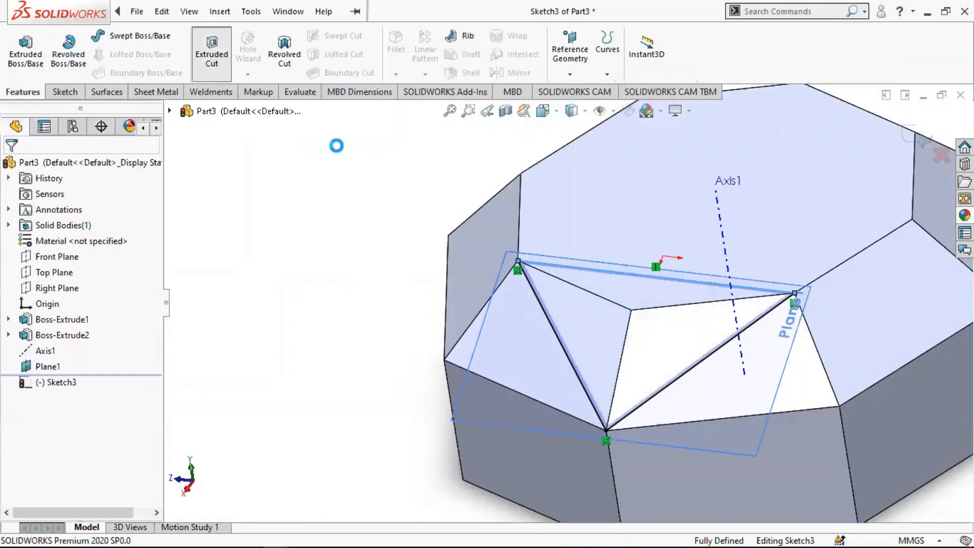
{"action": "left_click", "coordinate": [14, 252]}
{"action": "key", "text": "z"}
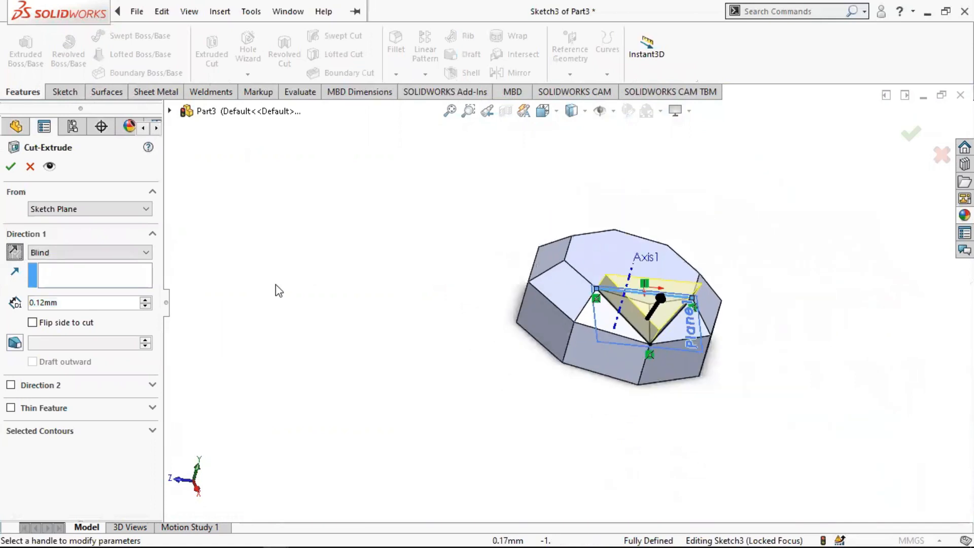
{"action": "left_click", "coordinate": [12, 166]}
{"action": "scroll", "coordinate": [703, 321], "scroll_direction": "down", "scroll_amount": 5}
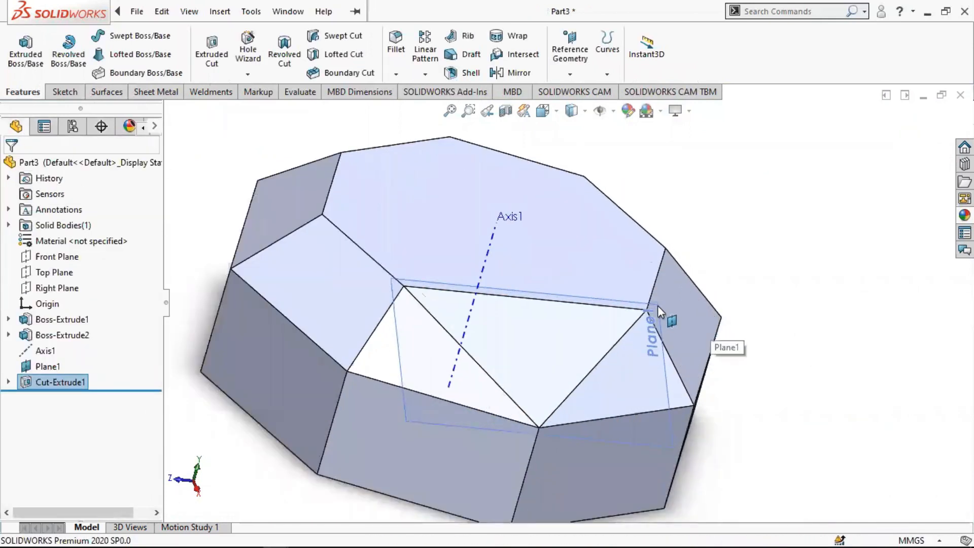
Hide the reference plane used for the triangular cut.
{"action": "right_click", "coordinate": [666, 433]}
{"action": "left_click", "coordinate": [885, 289]}
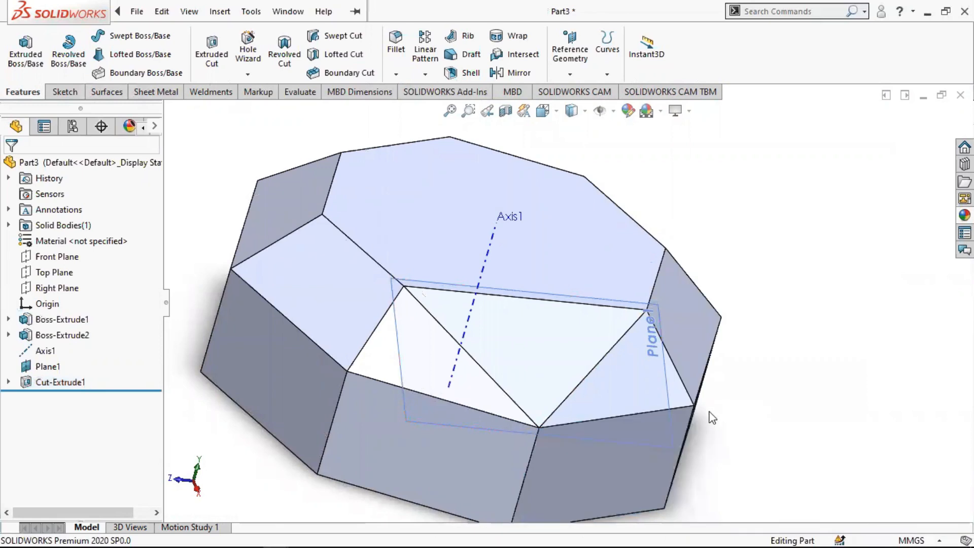
{"action": "left_click", "coordinate": [668, 435]}
{"action": "right_click", "coordinate": [668, 436]}
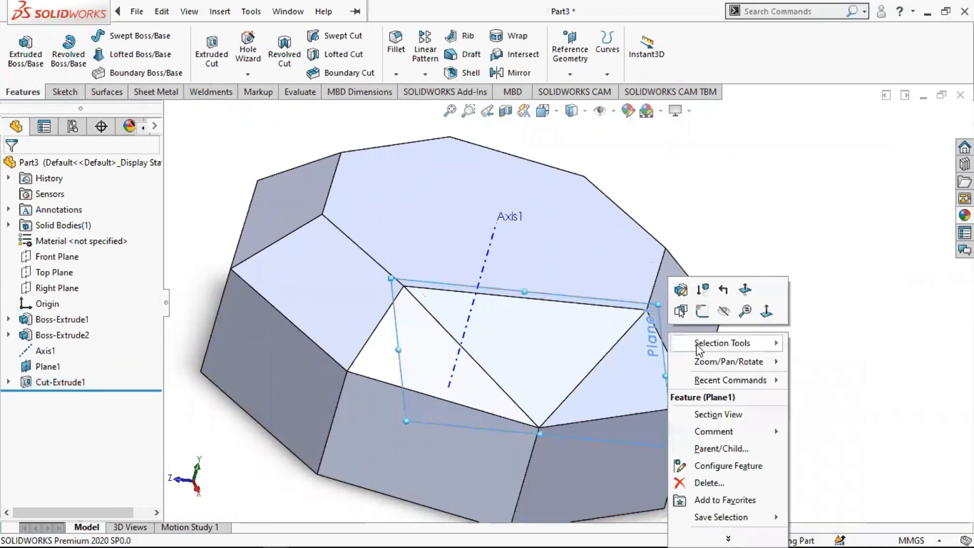
{"action": "left_click", "coordinate": [723, 310]}
{"action": "scroll", "coordinate": [626, 355], "scroll_direction": "up", "scroll_amount": 3}
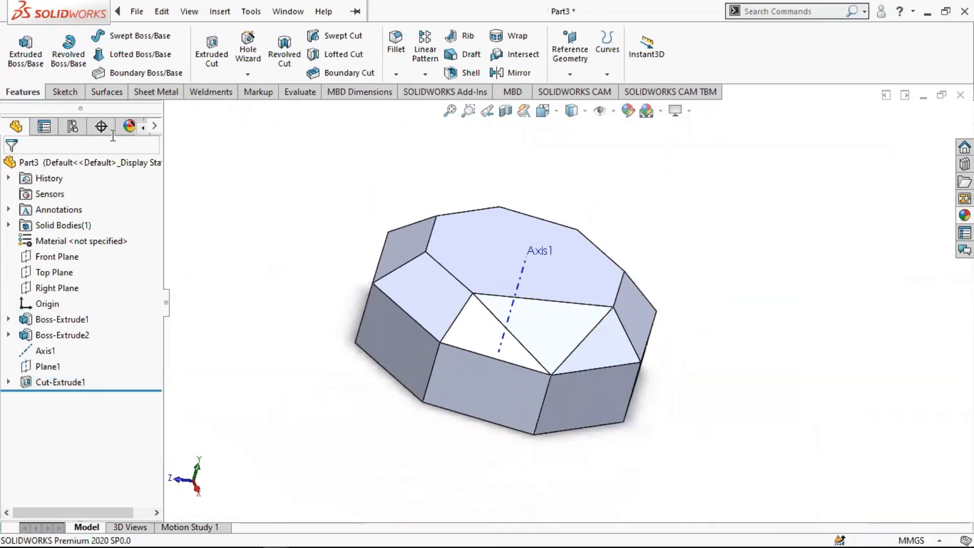
Circular-pattern the triangular cut around the central axis with 8 equally spaced instances over 360 degrees.
{"action": "left_click", "coordinate": [426, 75]}
{"action": "left_click", "coordinate": [451, 104]}
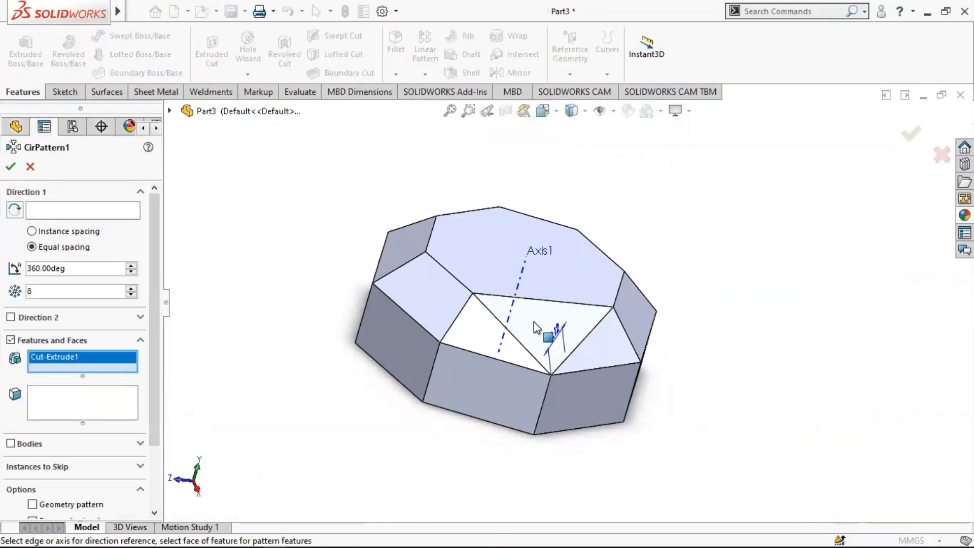
{"action": "left_click", "coordinate": [57, 210]}
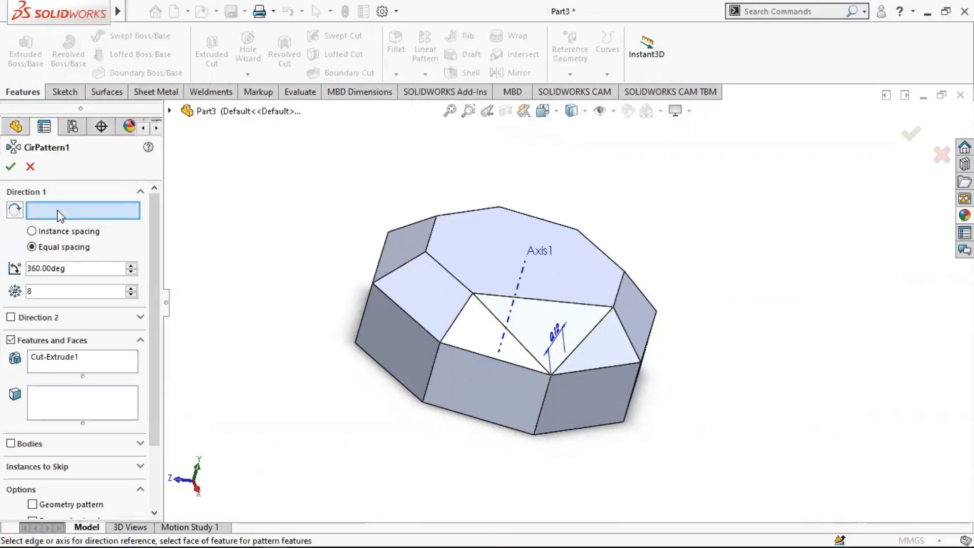
{"action": "left_click", "coordinate": [521, 277]}
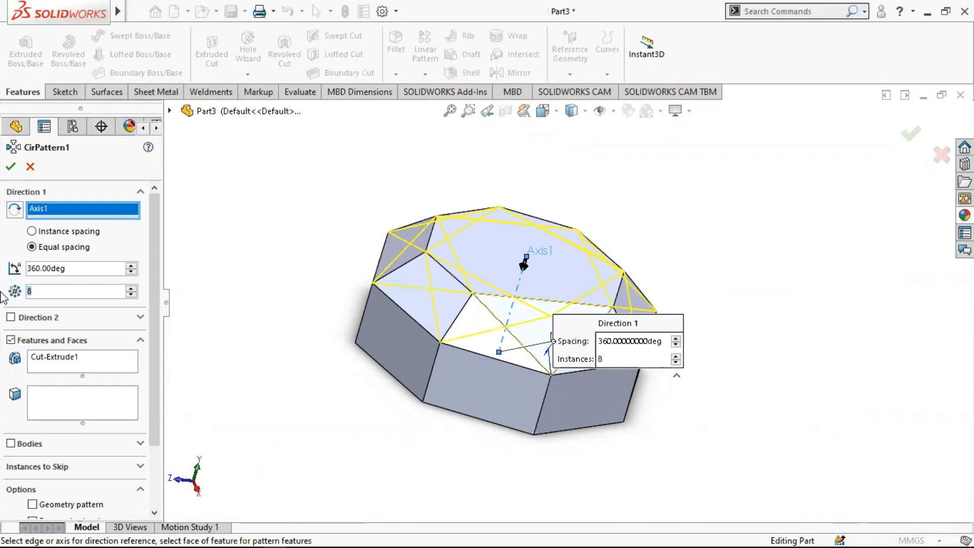
{"action": "left_click", "coordinate": [8, 170]}
{"action": "scroll", "coordinate": [299, 260], "scroll_direction": "up", "scroll_amount": 4}
{"action": "middle_click_drag", "start_coordinate": [544, 303], "coordinate": [525, 355]}
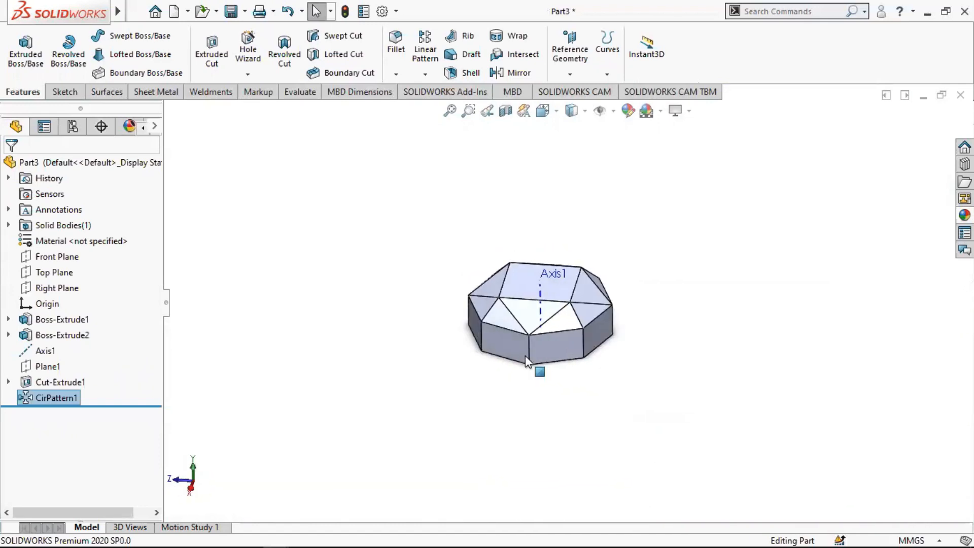
{"action": "scroll", "coordinate": [548, 275], "scroll_direction": "down", "scroll_amount": 3}
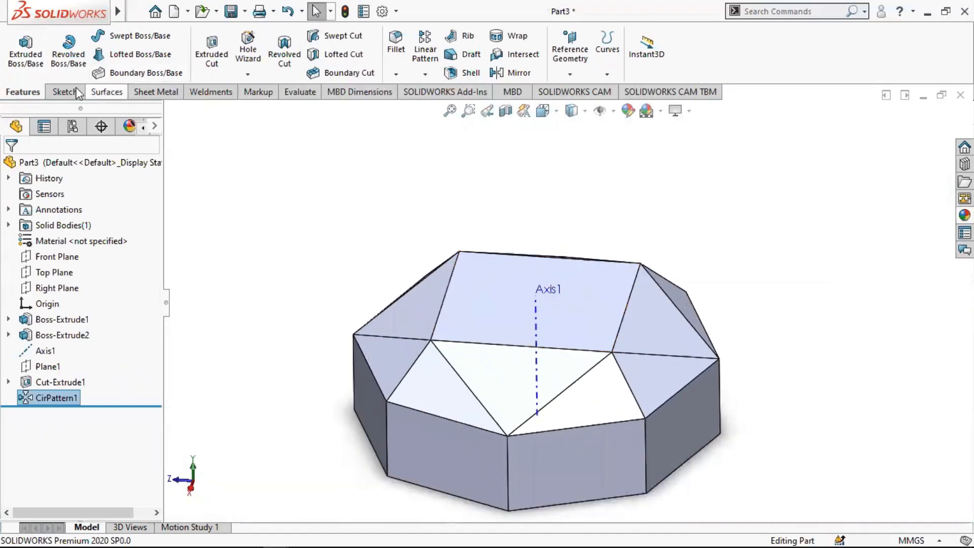
Sketch an eight-sided inscribed-circle polygon about 0.38 mm across on the flat top face, centred on the origin.
{"action": "right_click", "coordinate": [488, 295]}
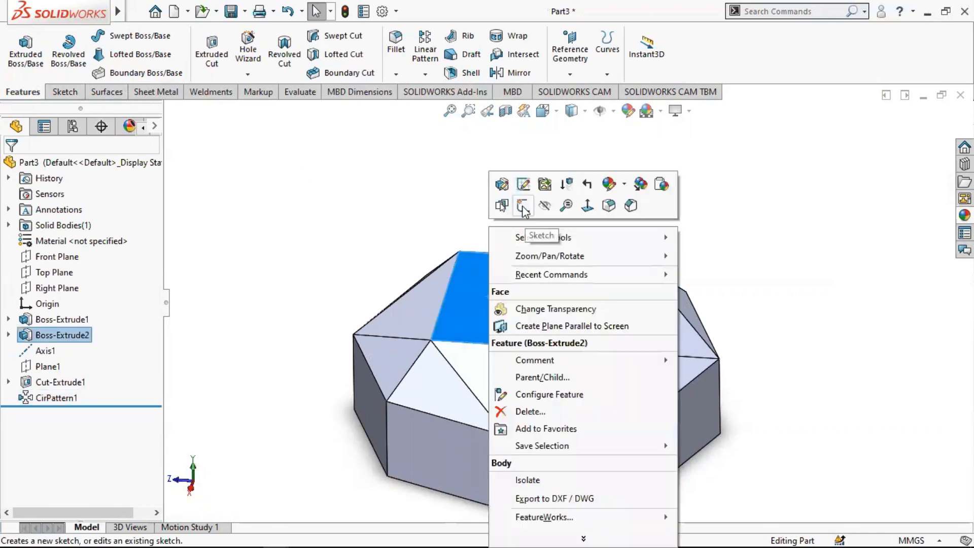
{"action": "left_click", "coordinate": [523, 206]}
{"action": "left_click", "coordinate": [122, 72]}
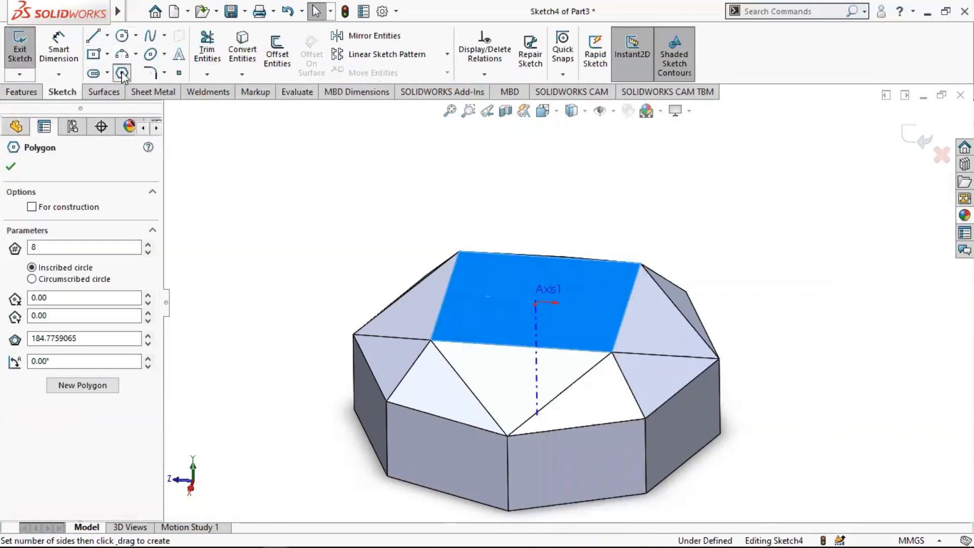
{"action": "left_click", "coordinate": [535, 302]}
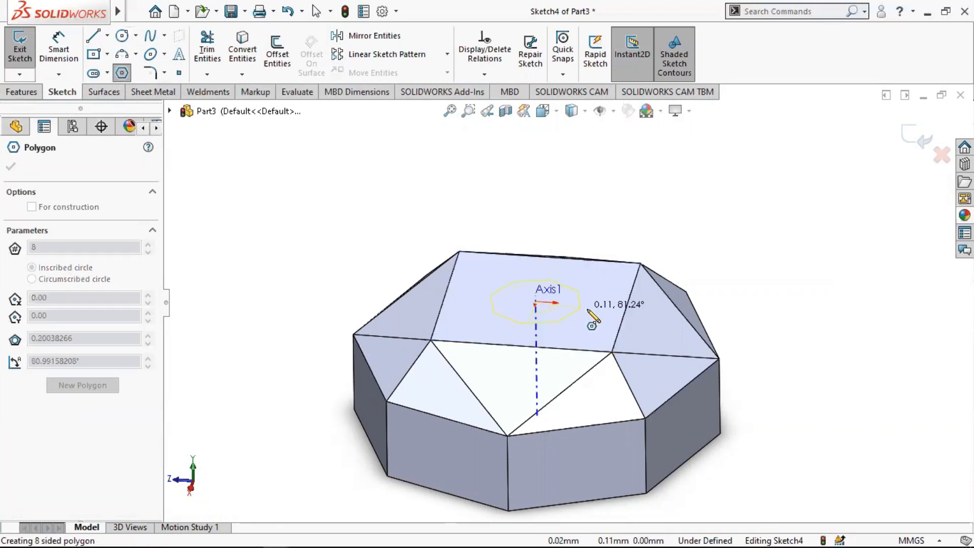
{"action": "left_click", "coordinate": [620, 312]}
{"action": "scroll", "coordinate": [536, 300], "scroll_direction": "down", "scroll_amount": 4}
{"action": "middle_click_drag", "start_coordinate": [536, 301], "coordinate": [546, 424]}
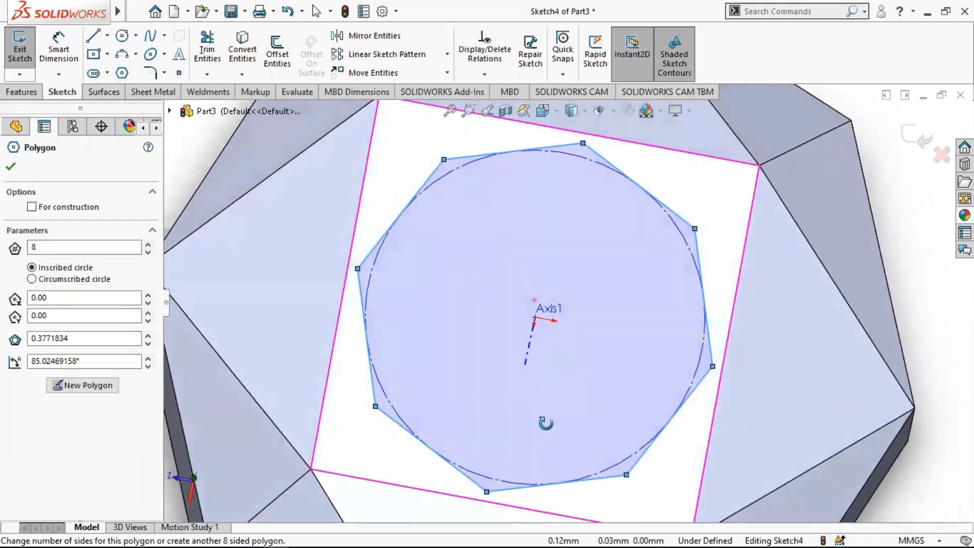
{"action": "scroll", "coordinate": [558, 424], "scroll_direction": "up", "scroll_amount": 3}
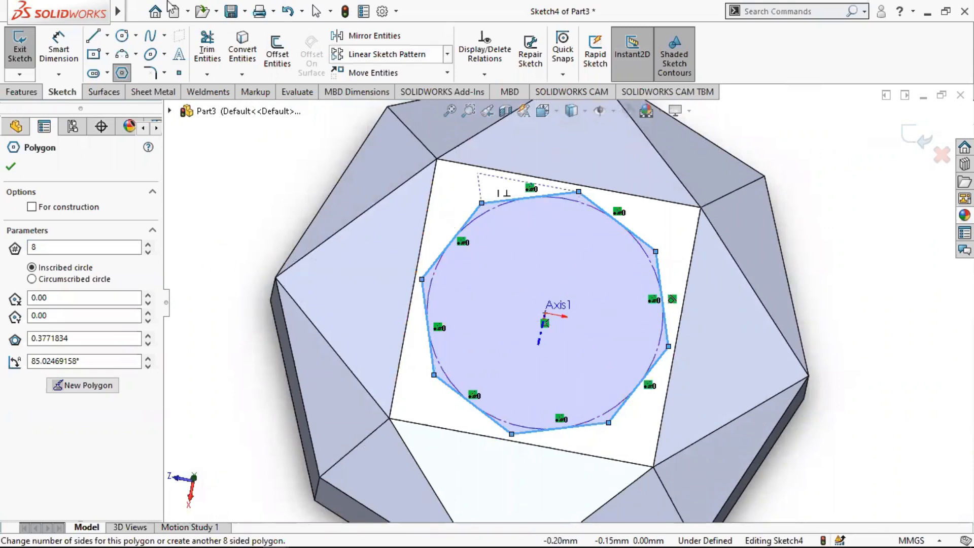
Dimension the diameter of the octagon's inscribed construction circle as 0.38 mm.
{"action": "left_click", "coordinate": [56, 55]}
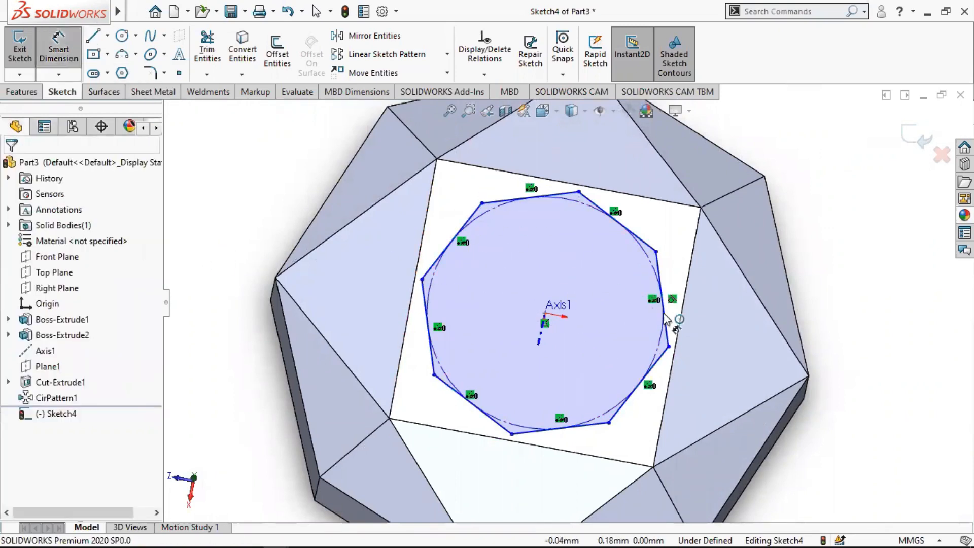
{"action": "left_click", "coordinate": [662, 339]}
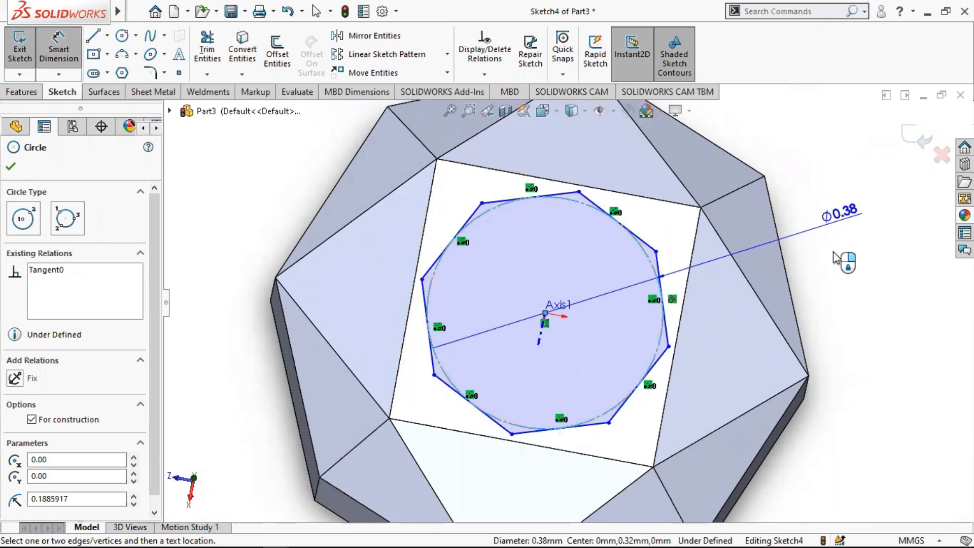
{"action": "left_click", "coordinate": [788, 264]}
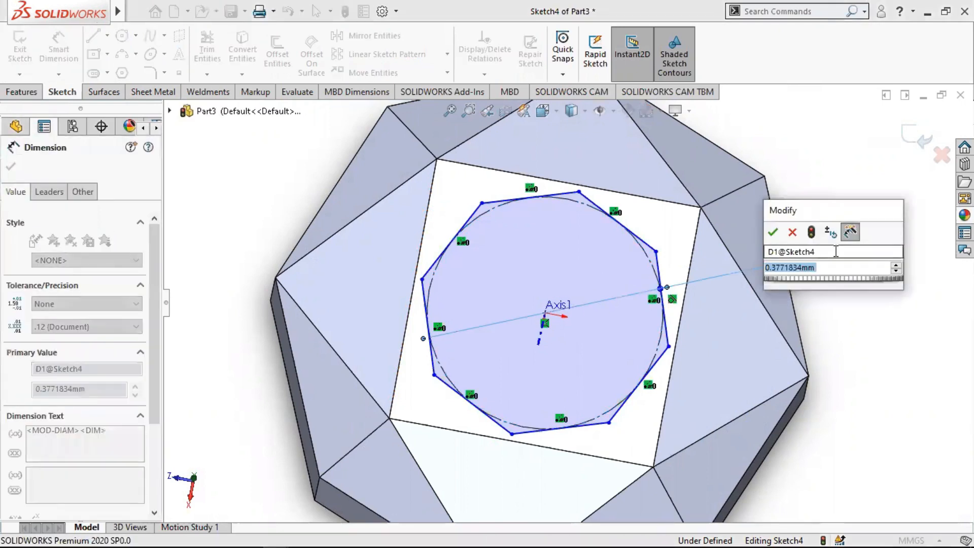
{"action": "type", "text": "0.38"}
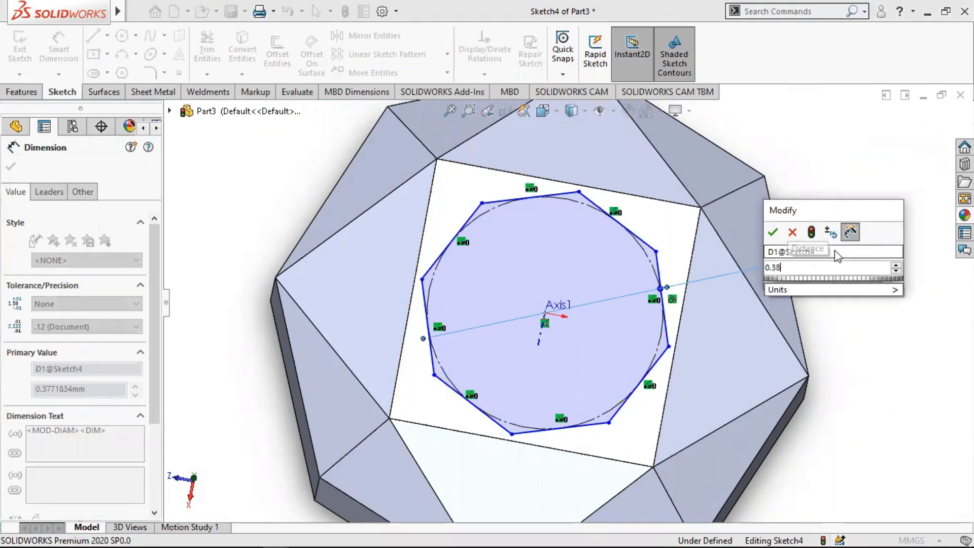
{"action": "key", "text": "Return"}
{"action": "key", "text": "f"}
{"action": "middle_click_drag", "start_coordinate": [750, 305], "coordinate": [727, 183]}
{"action": "left_click", "coordinate": [10, 171]}
Extrude the octagon sketch 0.12 mm blind upward with a 45-degree inward draft, merged with the body.
{"action": "left_click", "coordinate": [21, 92]}
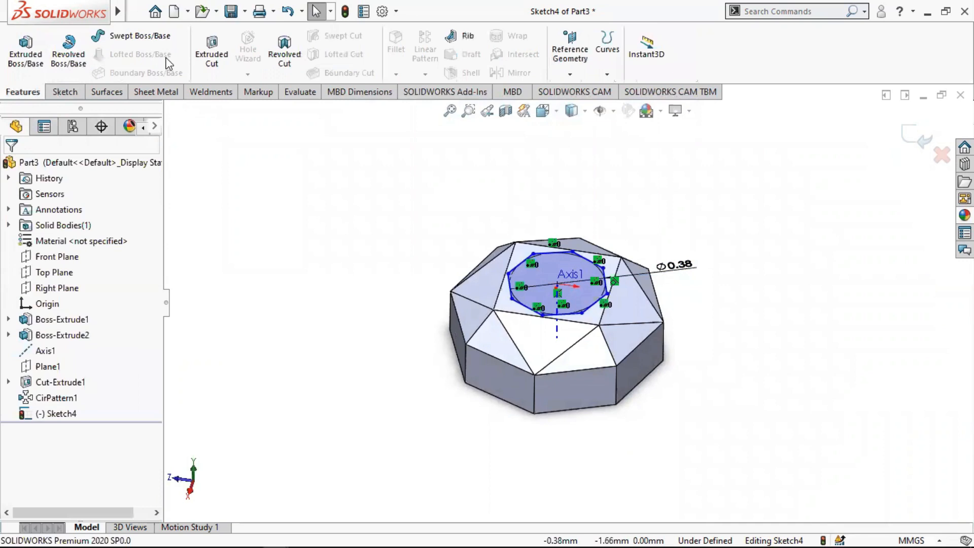
{"action": "left_click", "coordinate": [25, 50]}
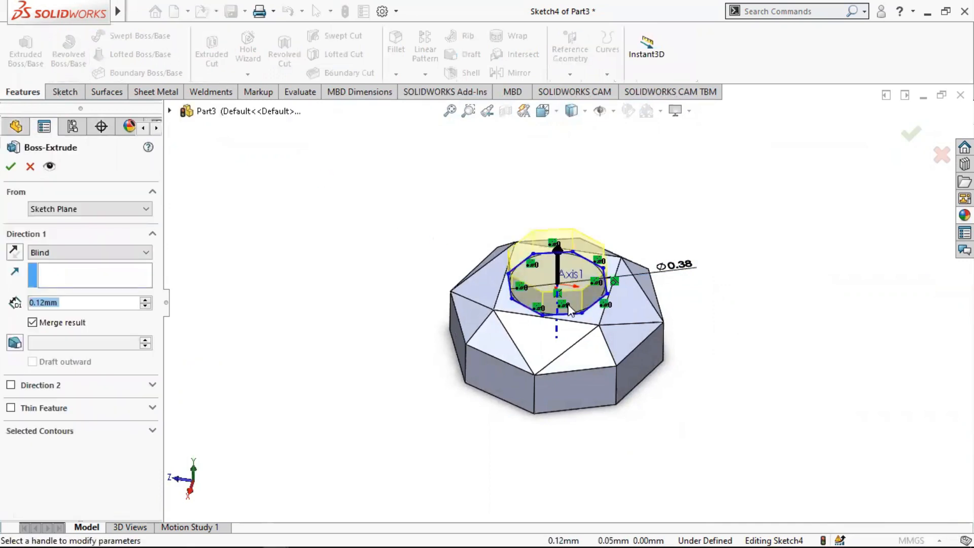
{"action": "middle_click_drag", "start_coordinate": [598, 267], "coordinate": [598, 251]}
{"action": "left_click", "coordinate": [68, 304]}
{"action": "left_click", "coordinate": [14, 343]}
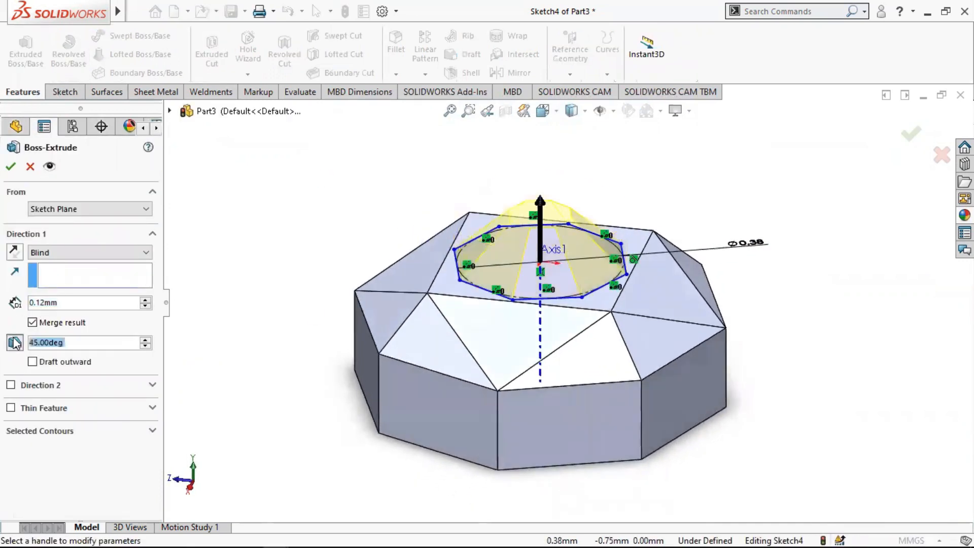
{"action": "scroll", "coordinate": [474, 331], "scroll_direction": "up", "scroll_amount": 3}
{"action": "mouse_move", "coordinate": [543, 293]}
{"action": "middle_mouse_down"}
{"action": "mouse_move", "coordinate": [546, 279]}
{"action": "mouse_move", "coordinate": [598, 271]}
{"action": "mouse_move", "coordinate": [553, 298]}
{"action": "mouse_move", "coordinate": [551, 325]}
{"action": "middle_mouse_up"}
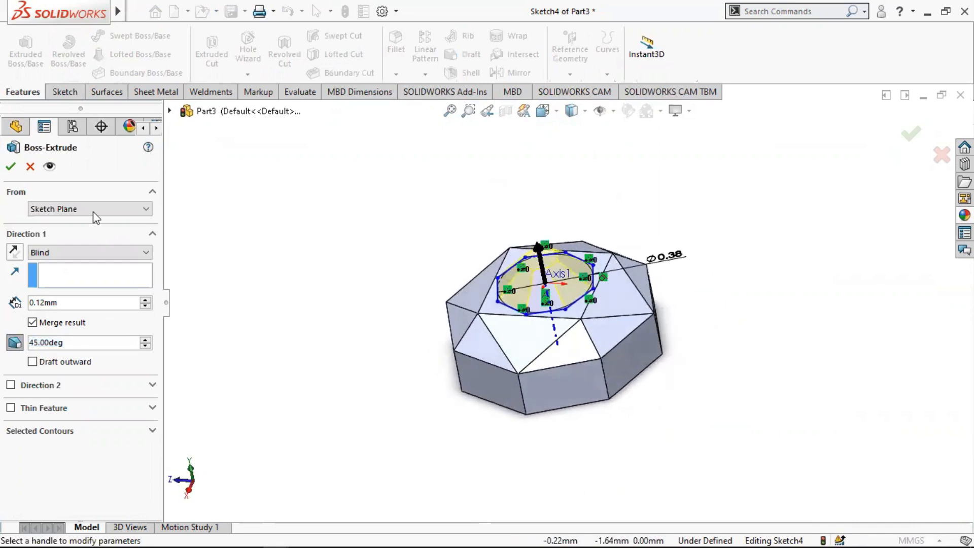
{"action": "left_click", "coordinate": [10, 166]}
Hide the central axis running through the diamond.
{"action": "scroll", "coordinate": [365, 284], "scroll_direction": "up", "scroll_amount": 2}
{"action": "middle_click_drag", "start_coordinate": [365, 285], "coordinate": [561, 304]}
{"action": "scroll", "coordinate": [559, 329], "scroll_direction": "down", "scroll_amount": 5}
{"action": "right_click", "coordinate": [554, 330]}
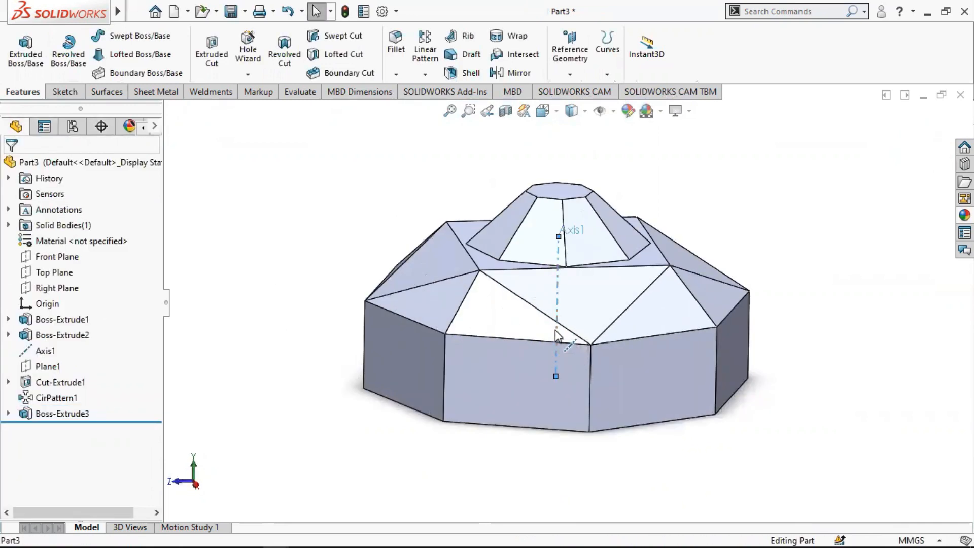
{"action": "left_click", "coordinate": [593, 311]}
Apply a transparent red appearance to the small diamond.
{"action": "scroll", "coordinate": [598, 316], "scroll_direction": "up", "scroll_amount": 4}
{"action": "middle_click_drag", "start_coordinate": [712, 299], "coordinate": [764, 339]}
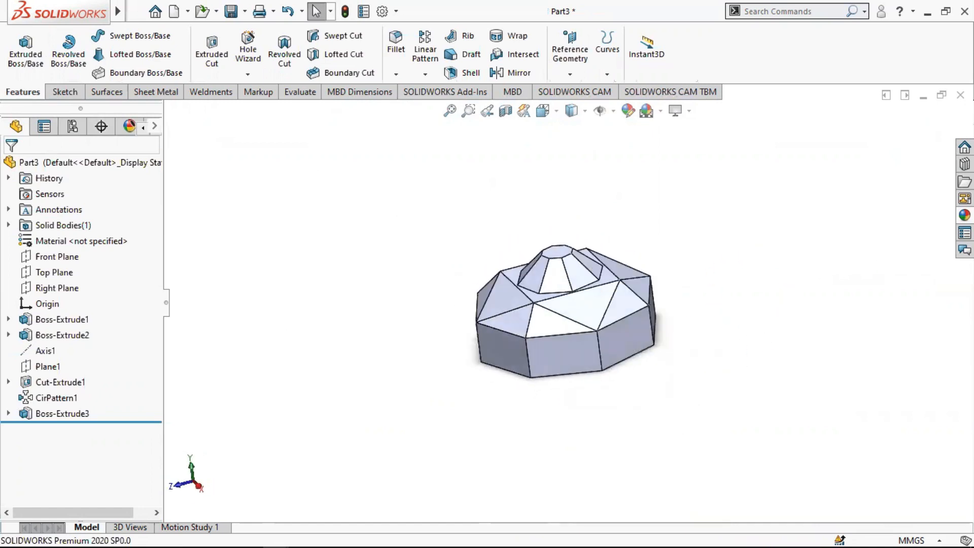
{"action": "left_click", "coordinate": [964, 215]}
{"action": "left_click_drag", "start_coordinate": [828, 475], "coordinate": [656, 262]}
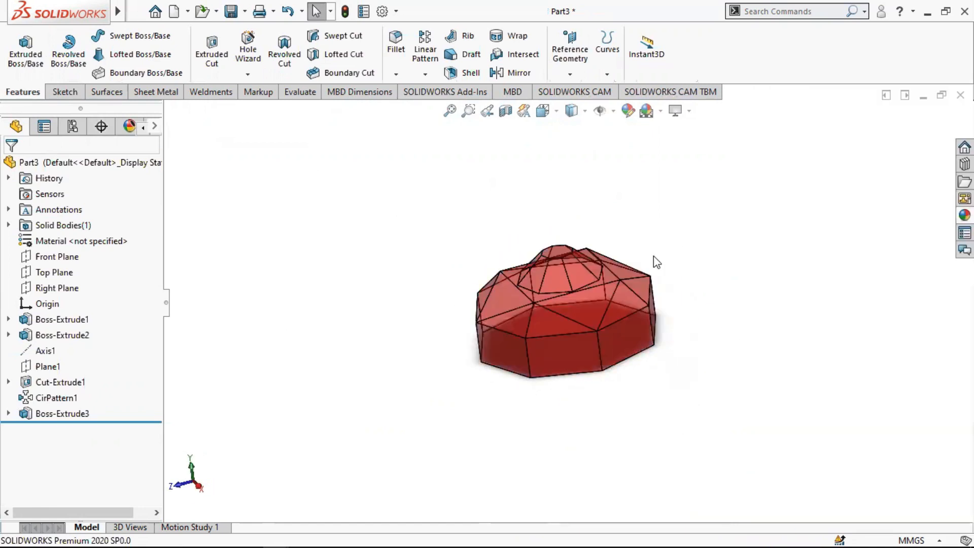
{"action": "middle_click_drag", "start_coordinate": [680, 305], "coordinate": [548, 303]}
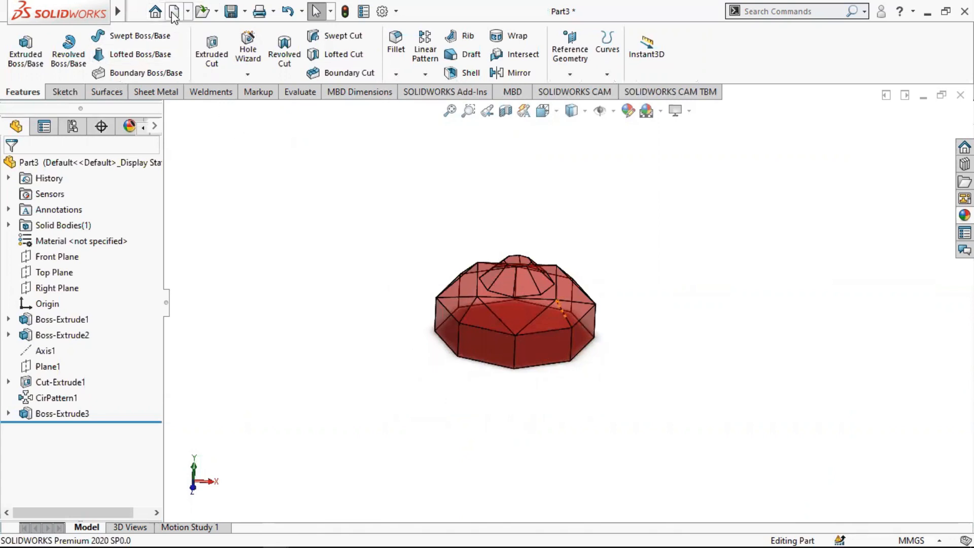
Save the part as Small Diamond in the Diamond Ring folder.
{"action": "left_click", "coordinate": [133, 11]}
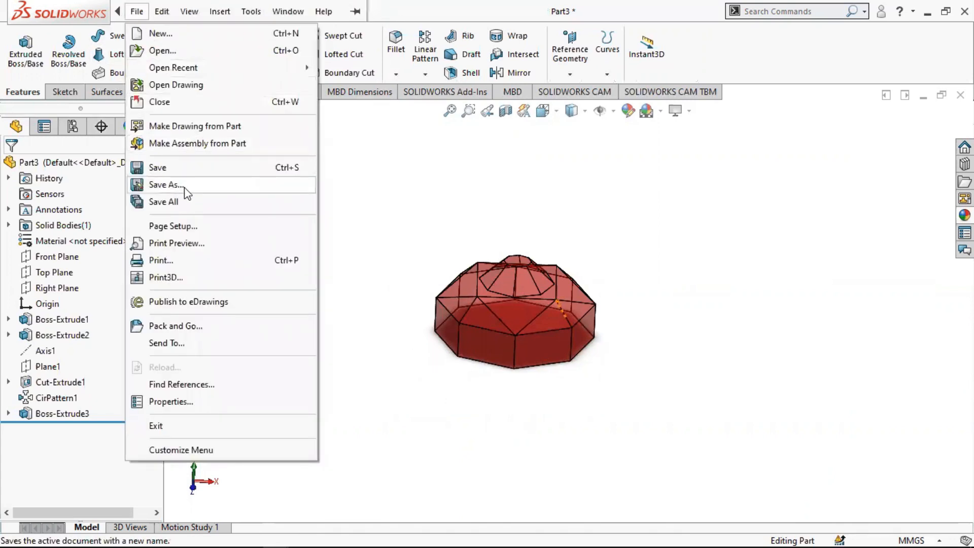
{"action": "left_click", "coordinate": [168, 185]}
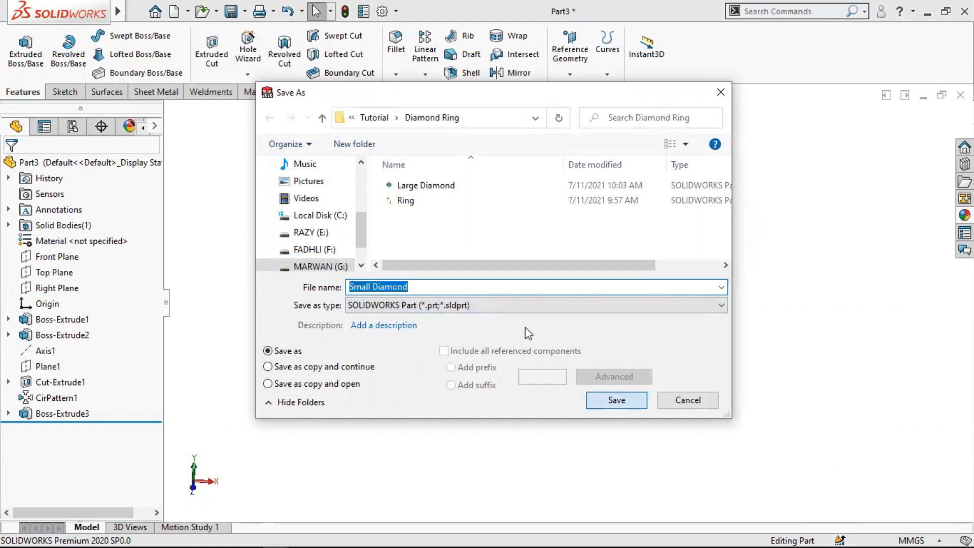
{"action": "key", "text": "Return"}
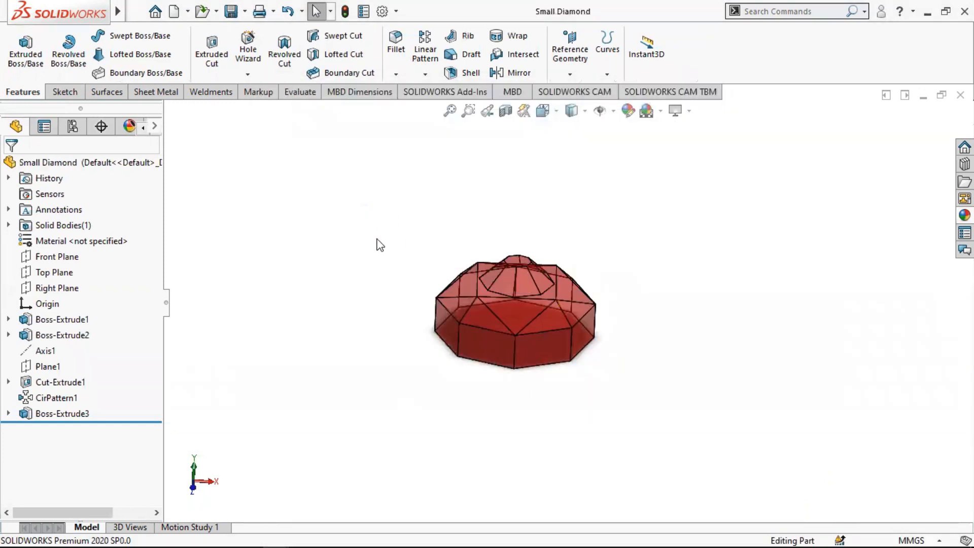
Create a new assembly and place the Large Diamond, Ring and Small Diamond parts in it.
{"action": "left_click", "coordinate": [175, 11]}
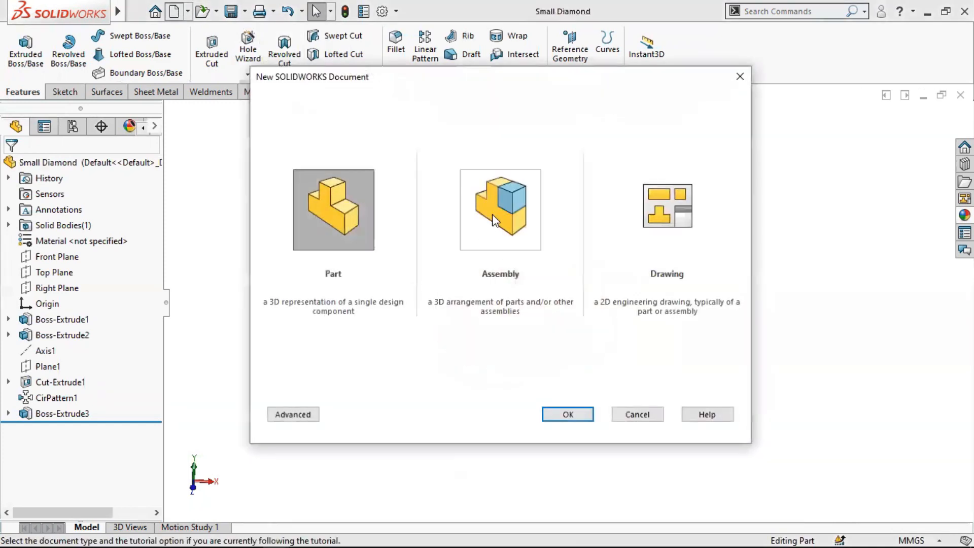
{"action": "left_click", "coordinate": [500, 228]}
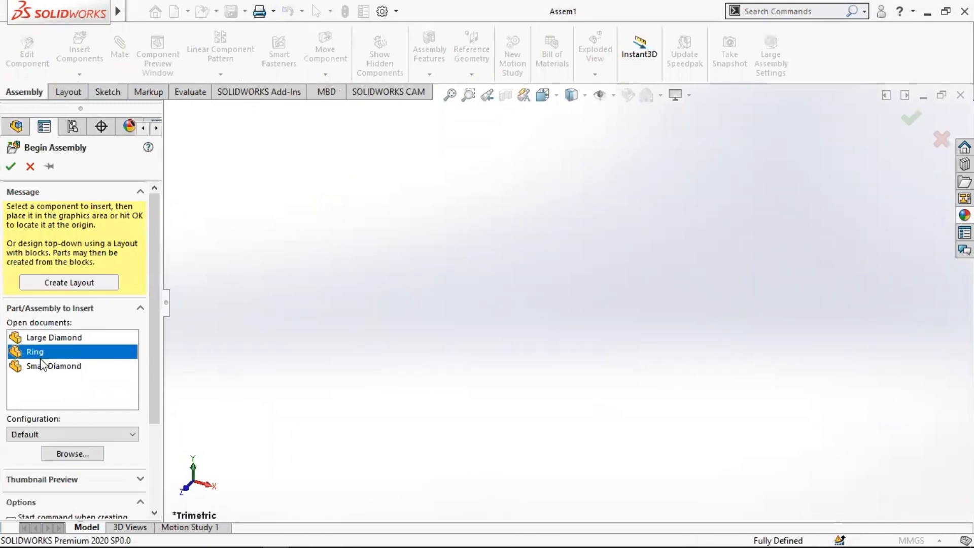
{"action": "left_click", "coordinate": [51, 338], "text": "ctrl"}
{"action": "left_click", "coordinate": [44, 366], "text": "ctrl"}
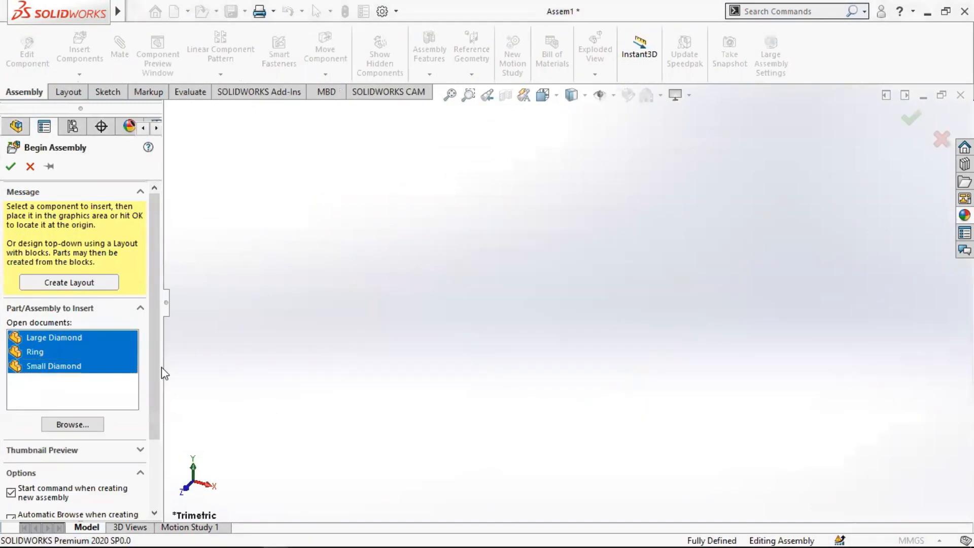
{"action": "left_click", "coordinate": [553, 260]}
{"action": "left_click", "coordinate": [652, 333]}
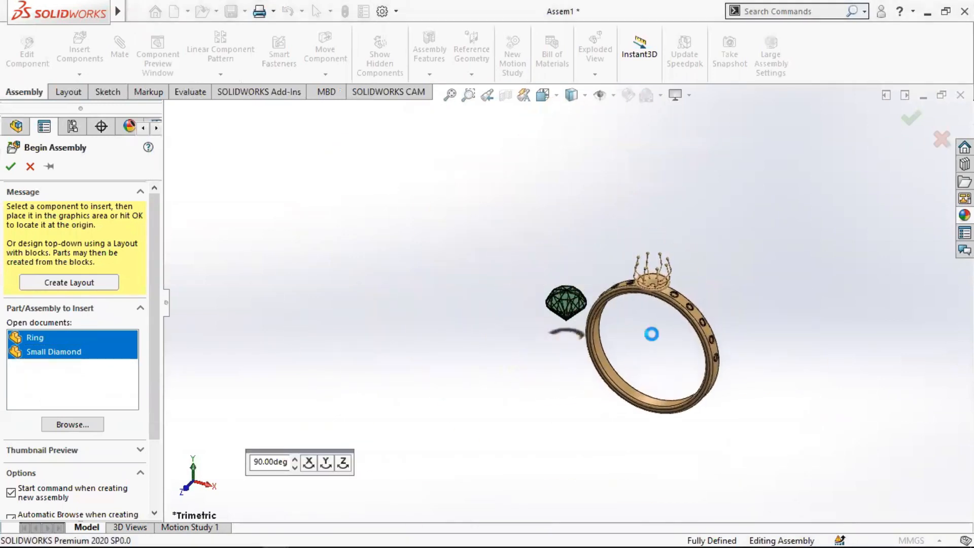
{"action": "left_click", "coordinate": [512, 354]}
Show the ring's prong path sketch and mate the large diamond's bottom tip coincident with that sketch's vertical centerline.
{"action": "scroll", "coordinate": [620, 315], "scroll_direction": "down", "scroll_amount": 3}
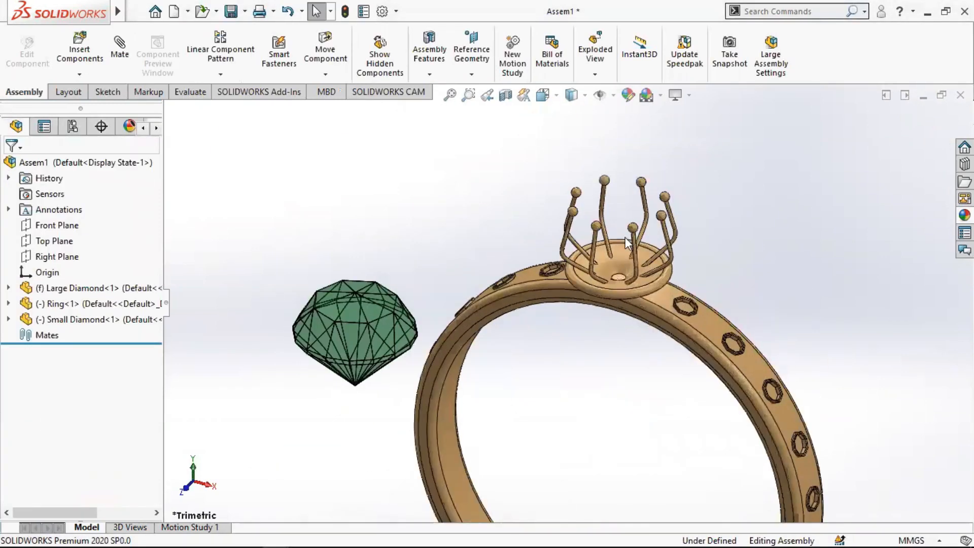
{"action": "scroll", "coordinate": [618, 317], "scroll_direction": "down", "scroll_amount": 2}
{"action": "scroll", "coordinate": [428, 330], "scroll_direction": "down", "scroll_amount": 3}
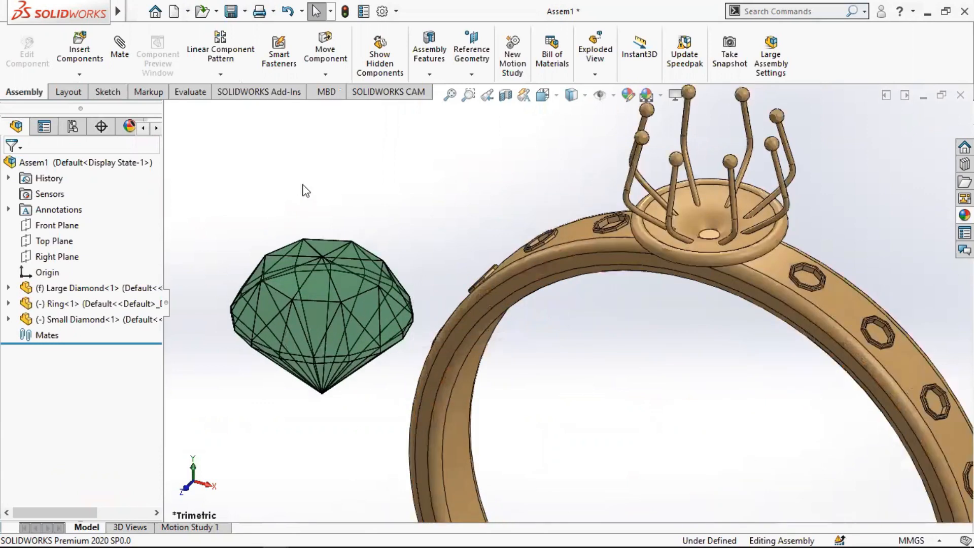
{"action": "scroll", "coordinate": [325, 370], "scroll_direction": "down", "scroll_amount": 1}
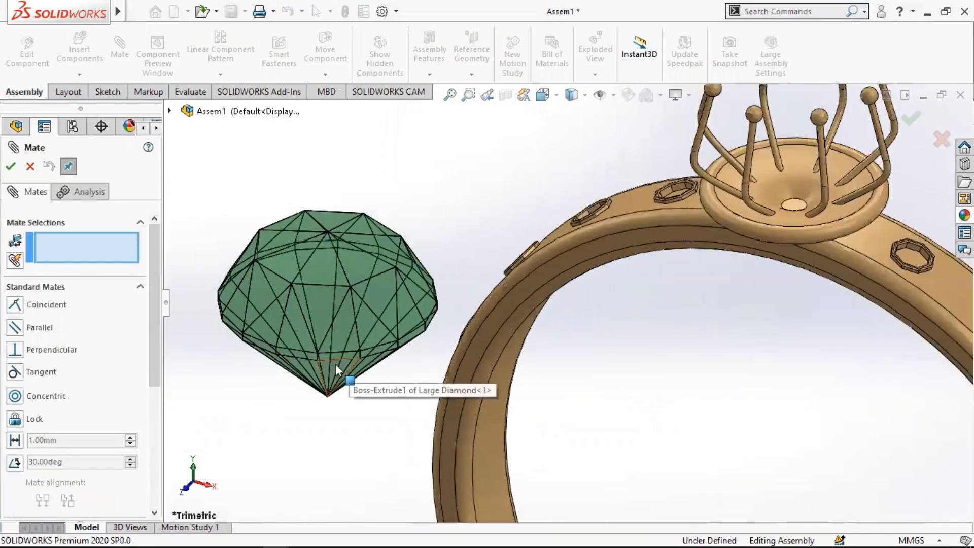
{"action": "left_click", "coordinate": [328, 396]}
{"action": "left_click", "coordinate": [171, 111]}
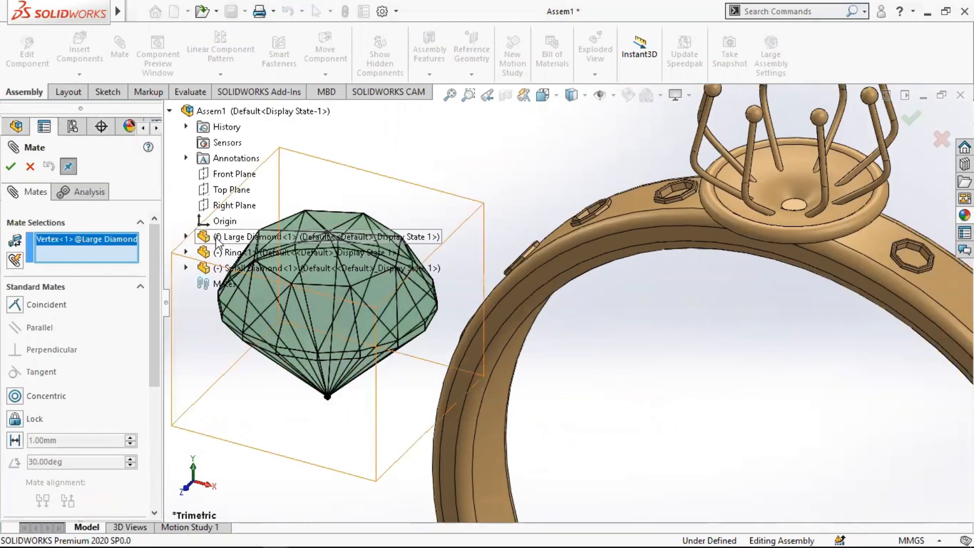
{"action": "left_click", "coordinate": [184, 249]}
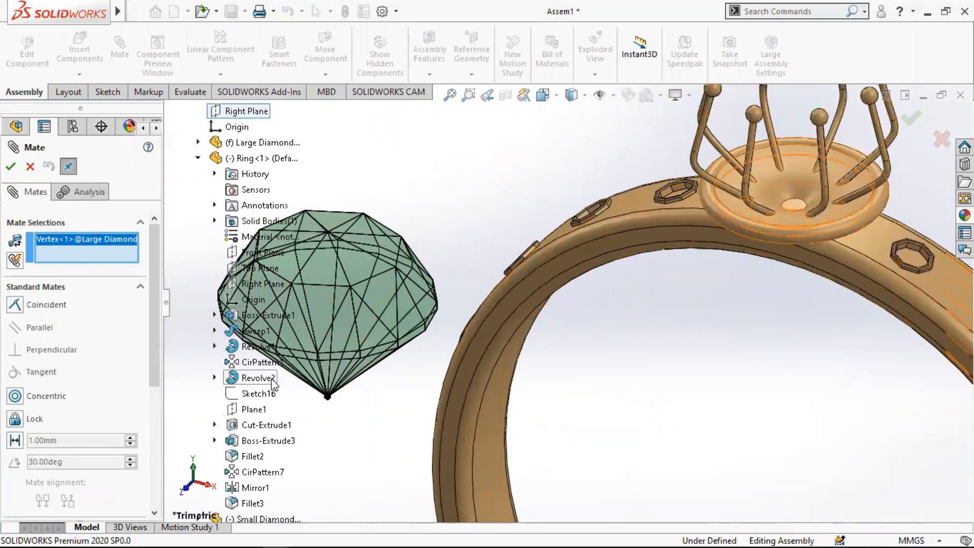
{"action": "right_click", "coordinate": [247, 343]}
{"action": "left_click", "coordinate": [278, 374]}
{"action": "left_click", "coordinate": [796, 310]}
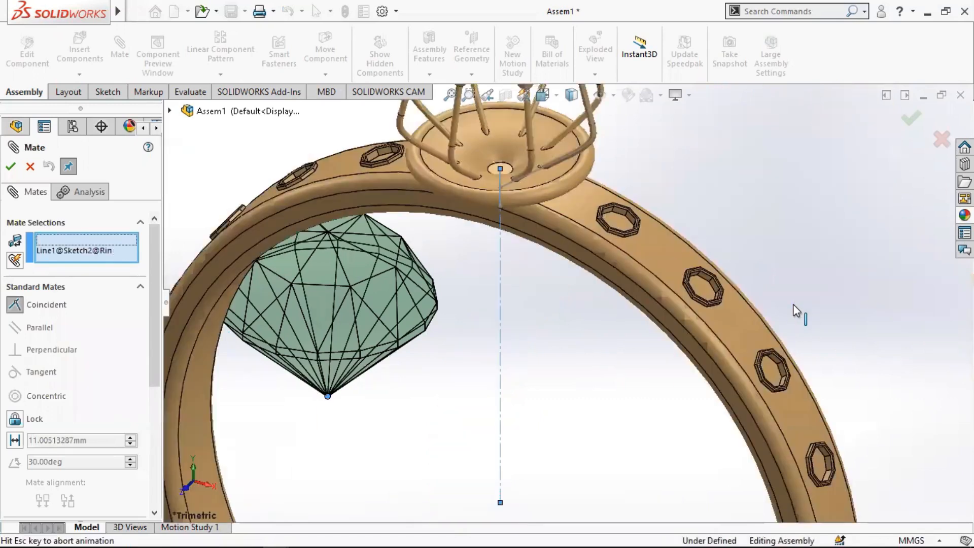
{"action": "left_click", "coordinate": [15, 171]}
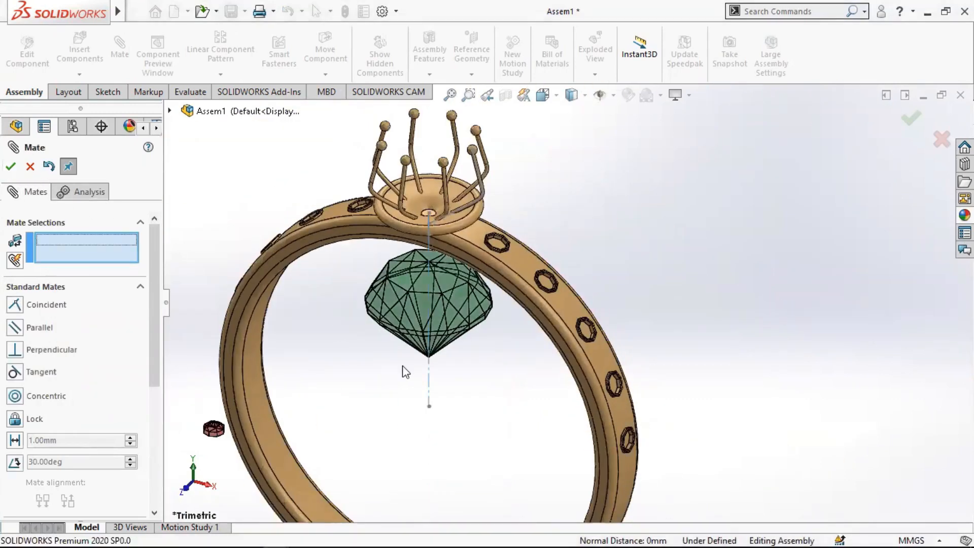
Add a 5 mm distance mate between the lower endpoint of the ring's centerline and the large diamond's bottom tip.
{"action": "scroll", "coordinate": [405, 372], "scroll_direction": "down", "scroll_amount": 6}
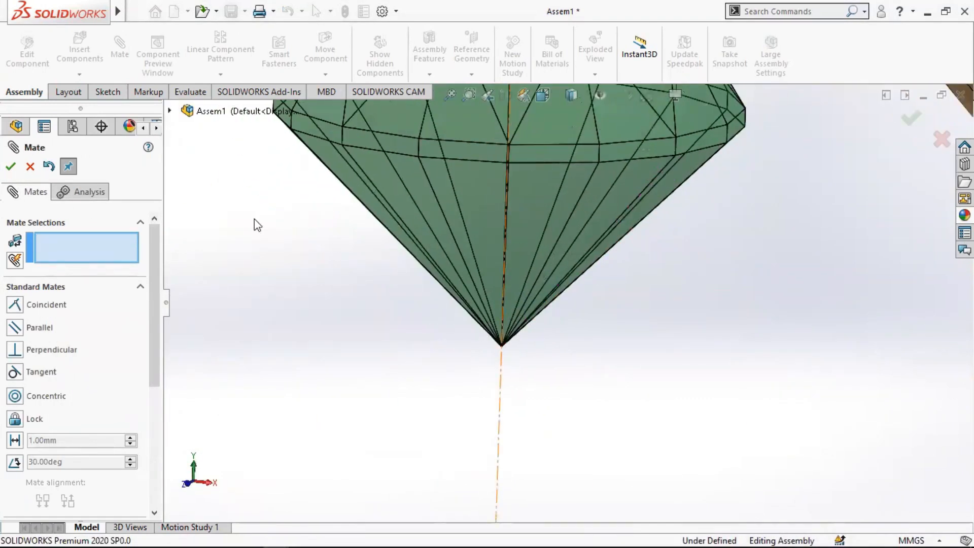
{"action": "scroll", "coordinate": [563, 431], "scroll_direction": "up", "scroll_amount": 5}
{"action": "left_click", "coordinate": [532, 428]}
{"action": "scroll", "coordinate": [565, 340], "scroll_direction": "down", "scroll_amount": 5}
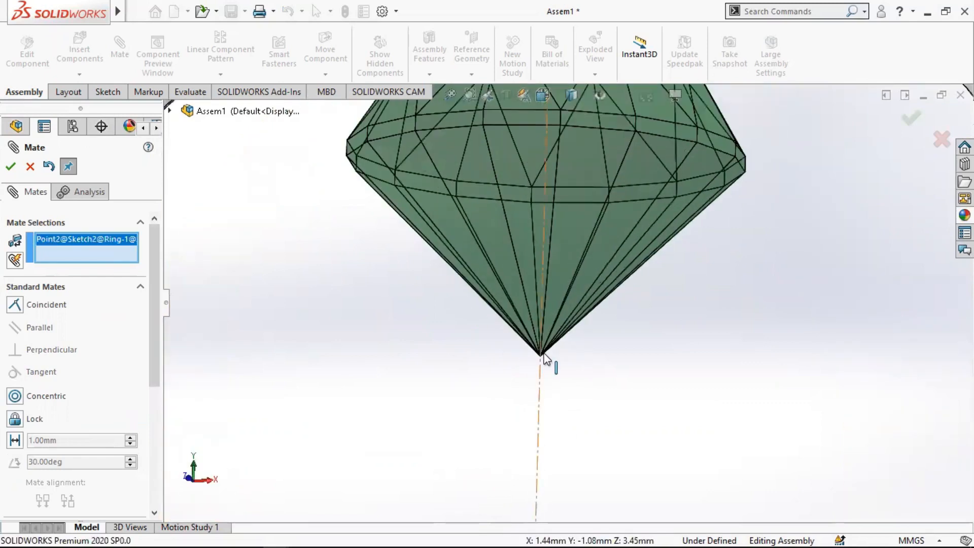
{"action": "left_click", "coordinate": [541, 356]}
{"action": "scroll", "coordinate": [541, 358], "scroll_direction": "up", "scroll_amount": 5}
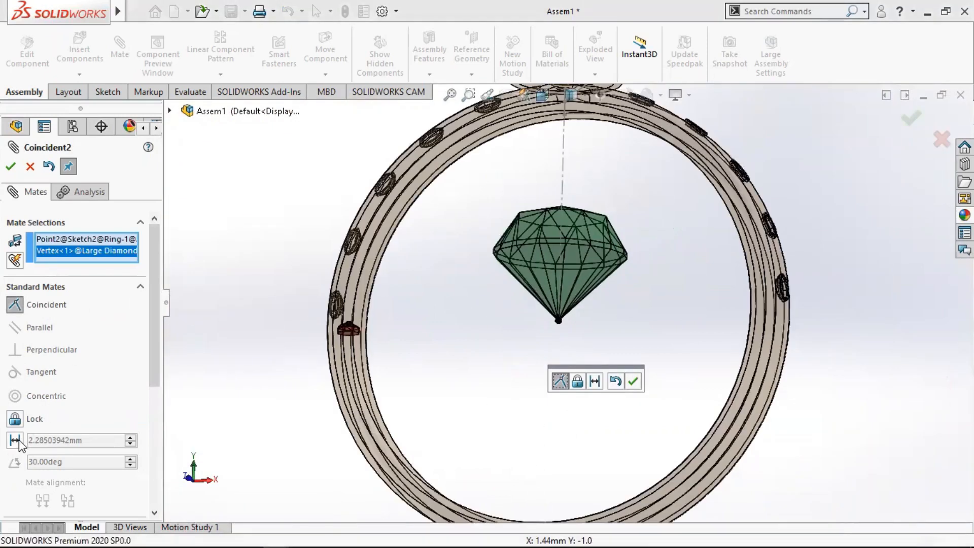
{"action": "left_click", "coordinate": [15, 440]}
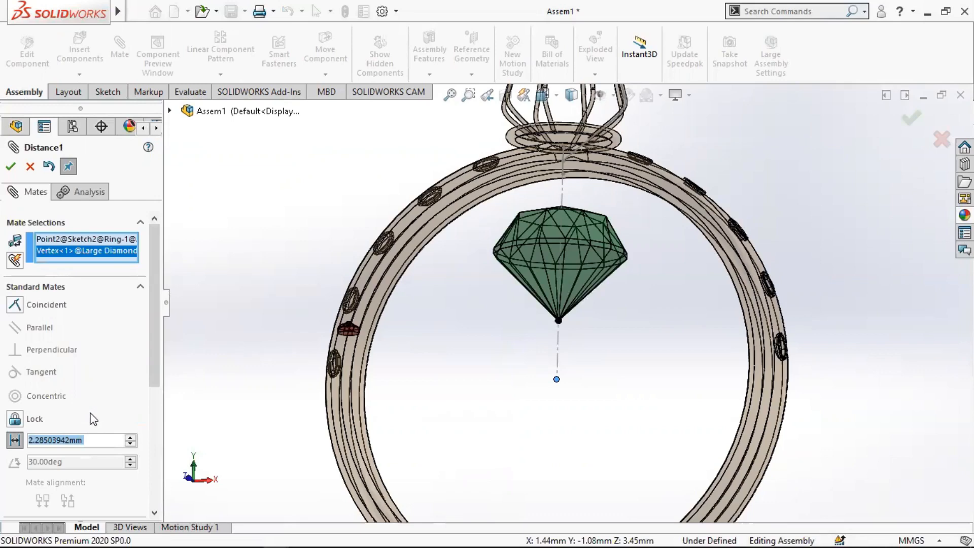
{"action": "type", "text": "5"}
{"action": "key", "text": "Return"}
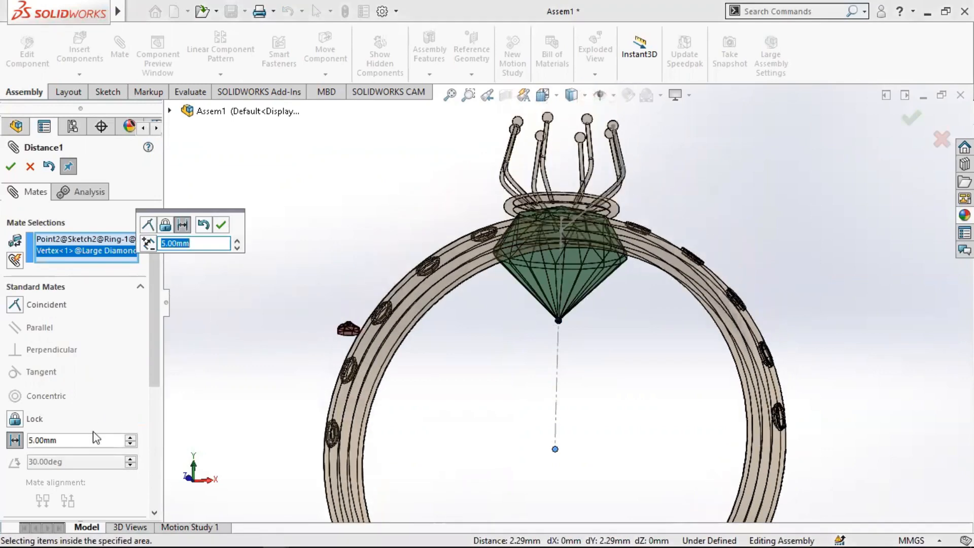
Try distances of 11 mm, 8 mm and 9 mm for the mate and check how the diamond sits in the prongs.
{"action": "key", "text": "Return"}
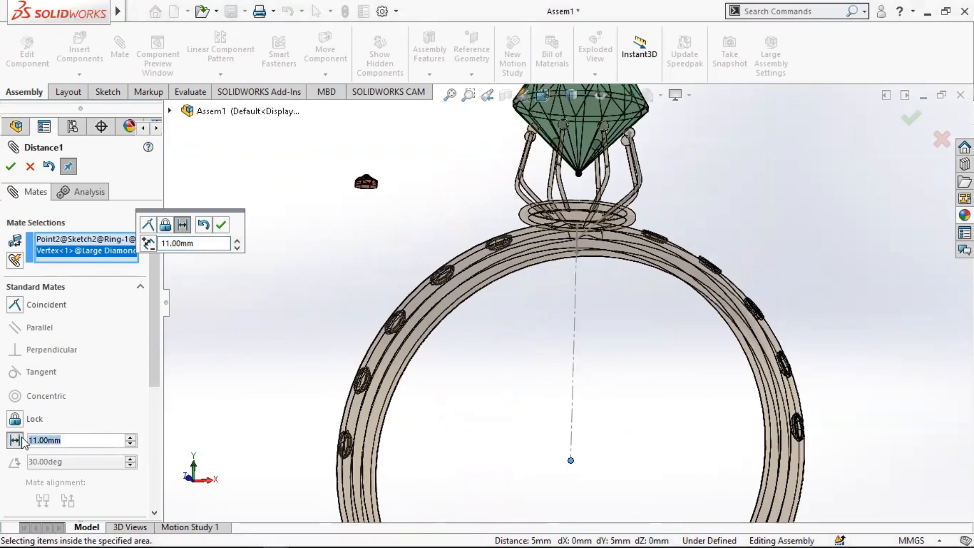
{"action": "key", "text": "Return"}
{"action": "middle_click_drag", "start_coordinate": [531, 308], "coordinate": [451, 206]}
{"action": "scroll", "coordinate": [660, 245], "scroll_direction": "down", "scroll_amount": 5}
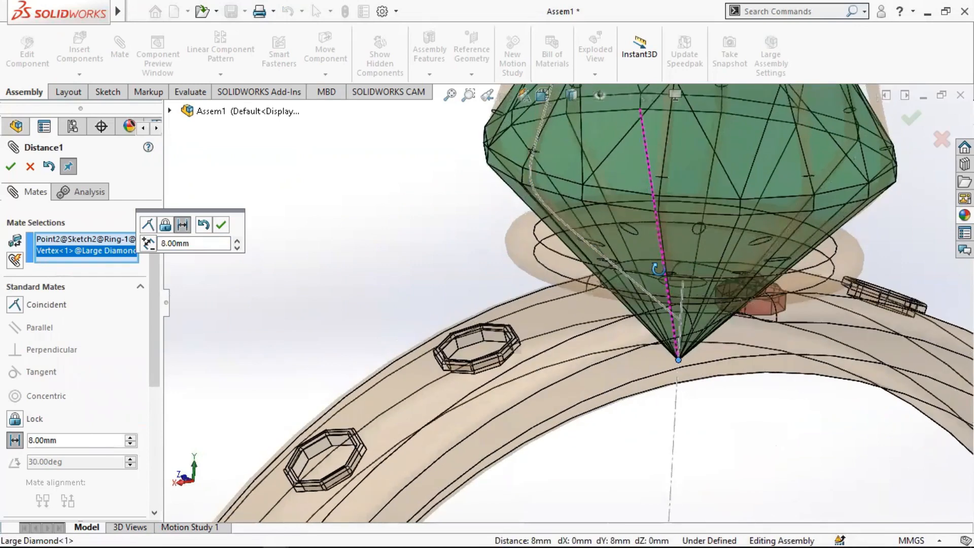
{"action": "type", "text": "9"}
{"action": "key", "text": "Return"}
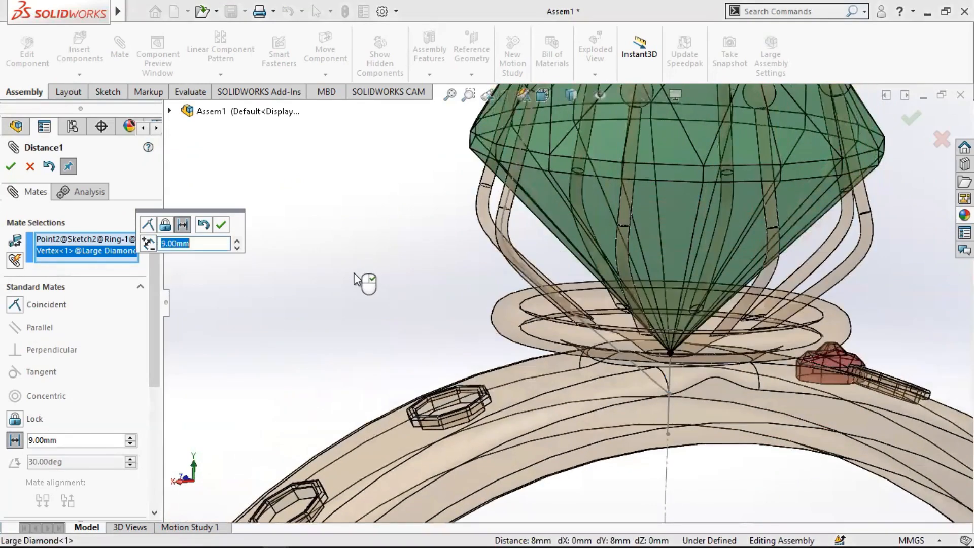
{"action": "scroll", "coordinate": [658, 261], "scroll_direction": "up", "scroll_amount": 5}
{"action": "middle_click_drag", "start_coordinate": [658, 261], "coordinate": [624, 323]}
{"action": "scroll", "coordinate": [624, 324], "scroll_direction": "down", "scroll_amount": 5}
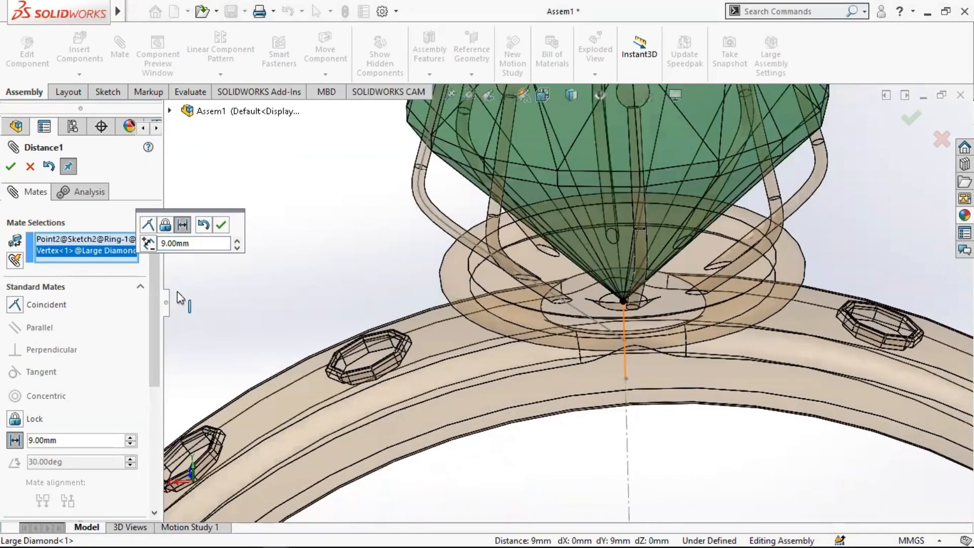
Try a mate distance of 8.5 mm and inspect the diamond's fit between the prongs.
{"action": "type", "text": "8.5"}
{"action": "key", "text": "Return"}
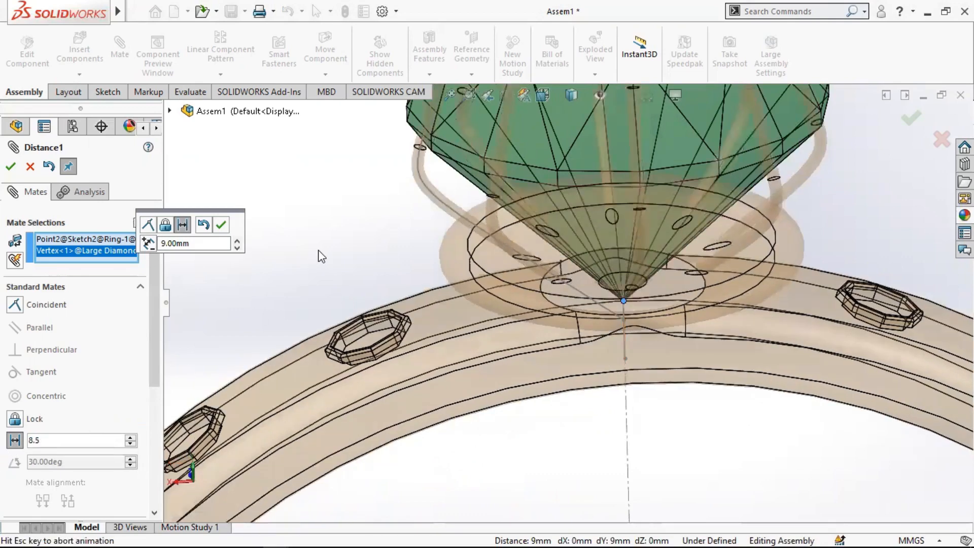
{"action": "scroll", "coordinate": [538, 244], "scroll_direction": "up", "scroll_amount": 3}
{"action": "middle_click_drag", "start_coordinate": [508, 203], "coordinate": [559, 240]}
{"action": "scroll", "coordinate": [538, 192], "scroll_direction": "up", "scroll_amount": 2}
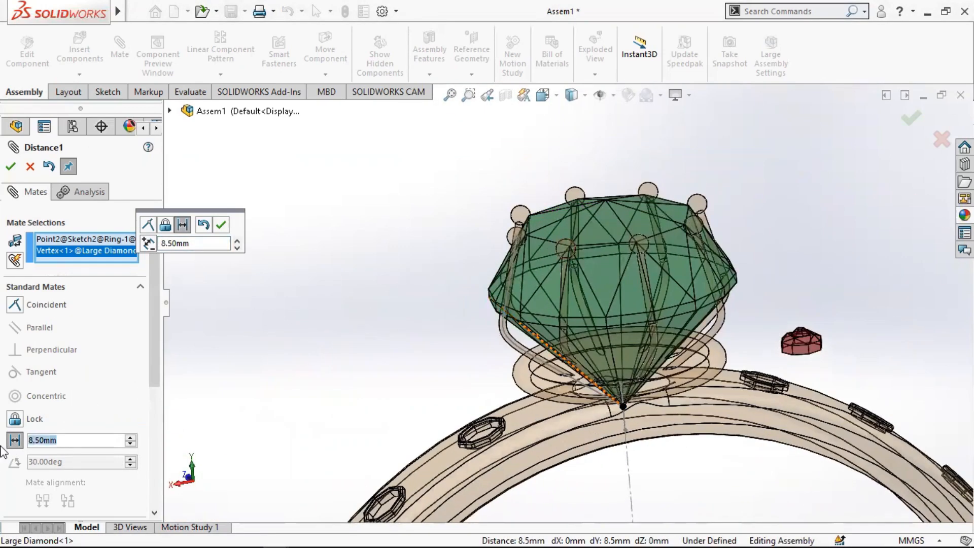
Set the distance between the centerline endpoint and the diamond tip to 8.3 mm and accept the mate.
{"action": "type", "text": "8.3"}
{"action": "key", "text": "Return"}
{"action": "scroll", "coordinate": [432, 328], "scroll_direction": "up", "scroll_amount": 2}
{"action": "middle_click_drag", "start_coordinate": [457, 324], "coordinate": [556, 305]}
{"action": "left_click", "coordinate": [11, 168]}
Reopen the distance mate between the ring and the large diamond and set it to 8.2 mm.
{"action": "scroll", "coordinate": [409, 289], "scroll_direction": "up", "scroll_amount": 2}
{"action": "middle_click_drag", "start_coordinate": [411, 290], "coordinate": [498, 314]}
{"action": "scroll", "coordinate": [575, 300], "scroll_direction": "down", "scroll_amount": 4}
{"action": "middle_click_drag", "start_coordinate": [574, 305], "coordinate": [620, 246]}
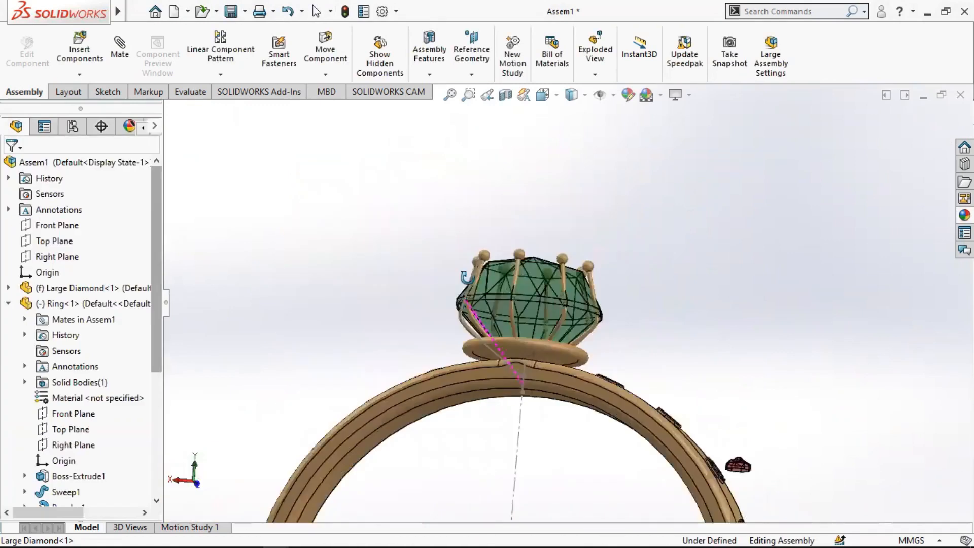
{"action": "middle_click_drag", "start_coordinate": [464, 277], "coordinate": [467, 320]}
{"action": "scroll", "coordinate": [150, 361], "scroll_direction": "down", "scroll_amount": 3}
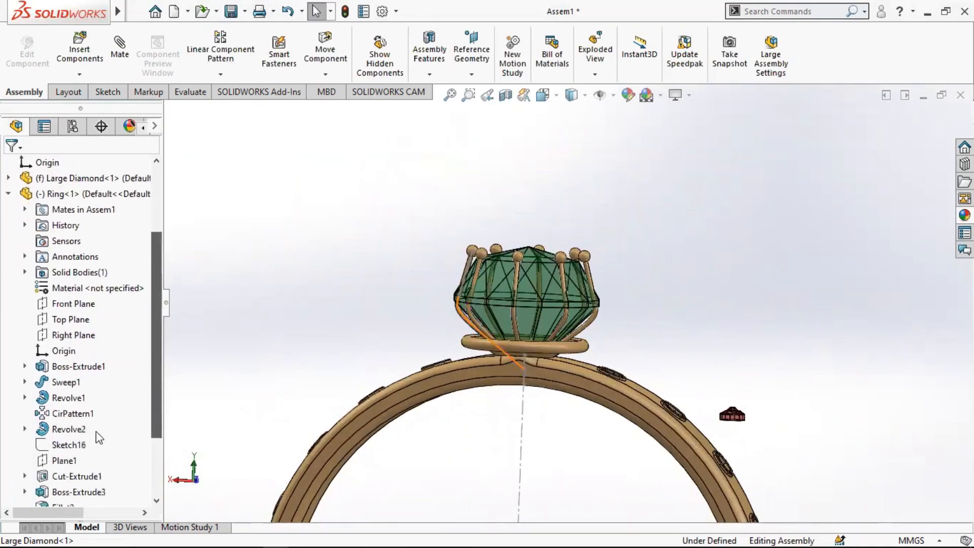
{"action": "scroll", "coordinate": [155, 410], "scroll_direction": "down", "scroll_amount": 3}
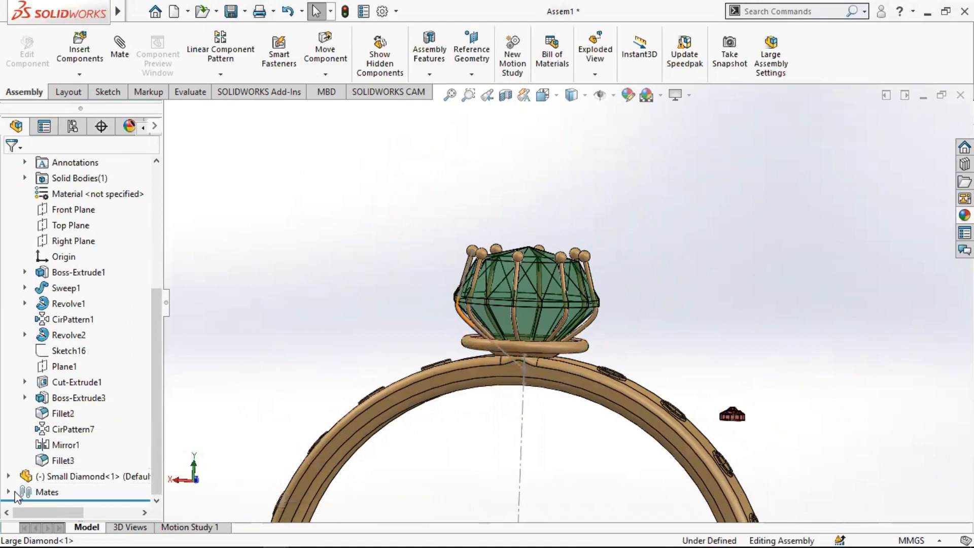
{"action": "right_click", "coordinate": [105, 492]}
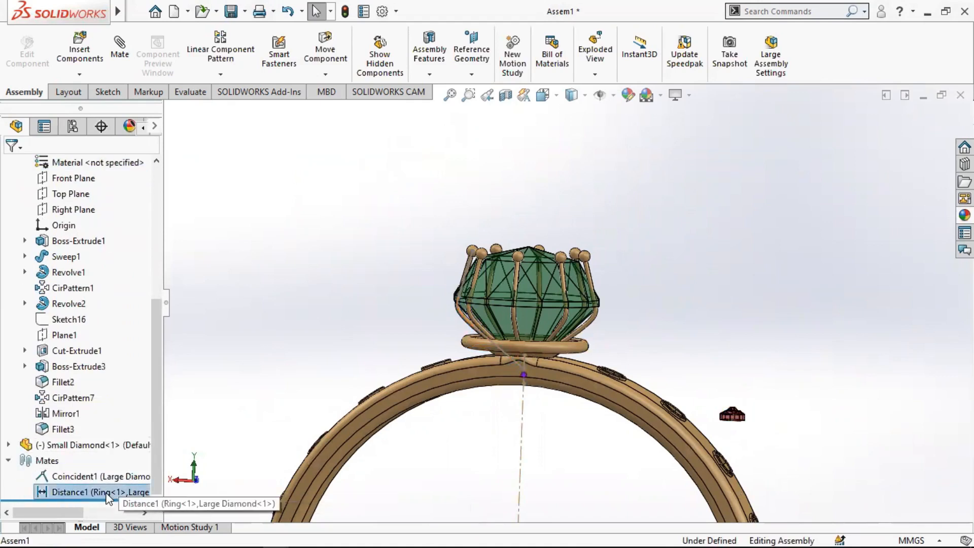
{"action": "left_click", "coordinate": [119, 207]}
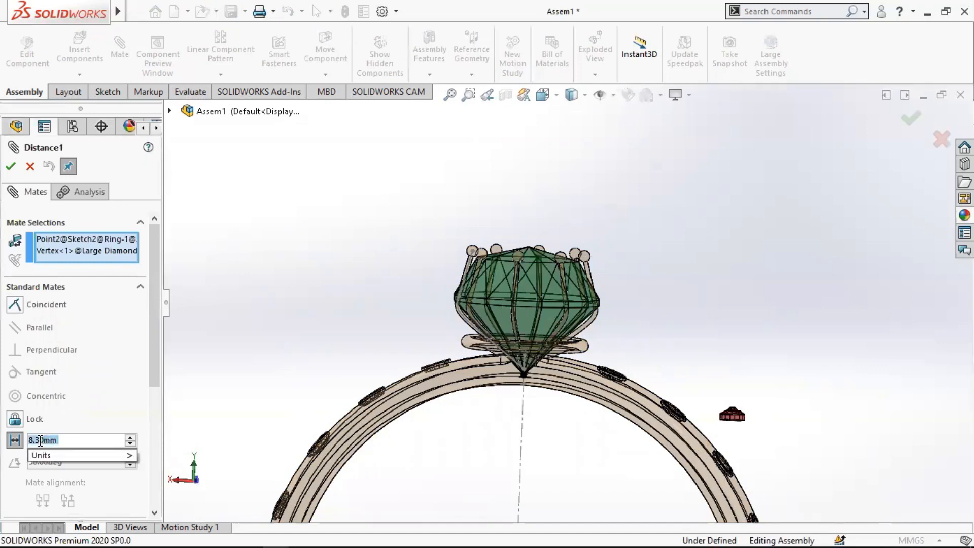
{"action": "key", "text": "Return"}
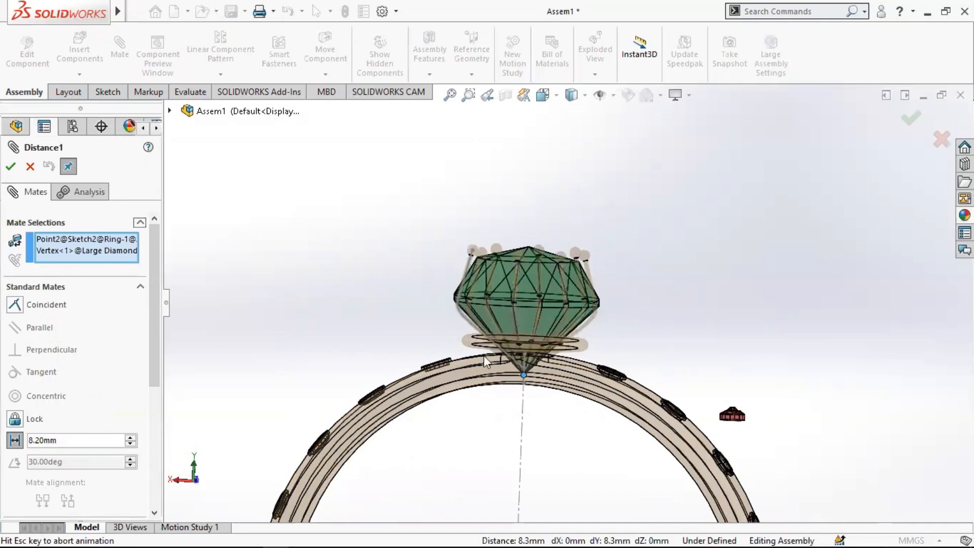
{"action": "scroll", "coordinate": [573, 350], "scroll_direction": "down", "scroll_amount": 5}
{"action": "middle_click_drag", "start_coordinate": [516, 299], "coordinate": [625, 292]}
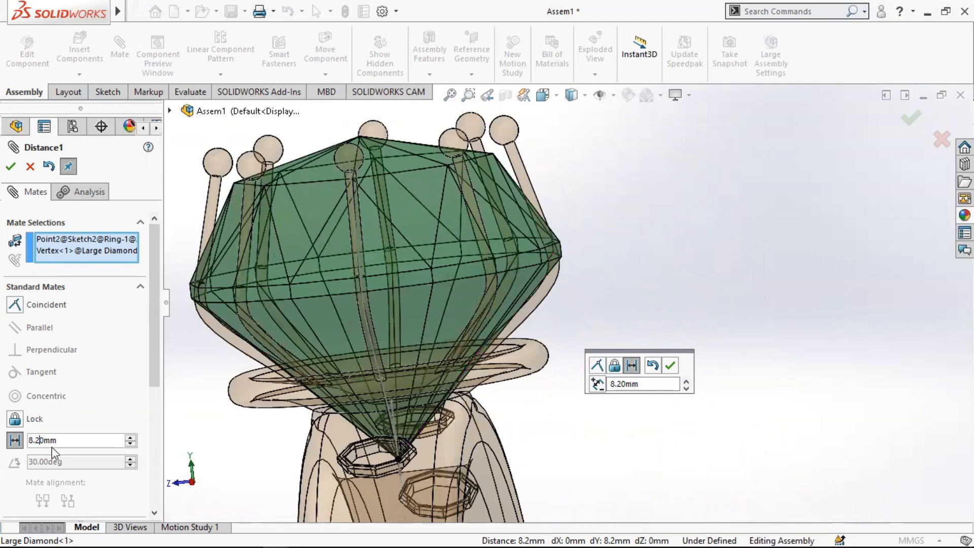
Refine the distance mate to 8.25 mm, accept it, inspect the seated diamond and finish mating.
{"action": "type", "text": "5"}
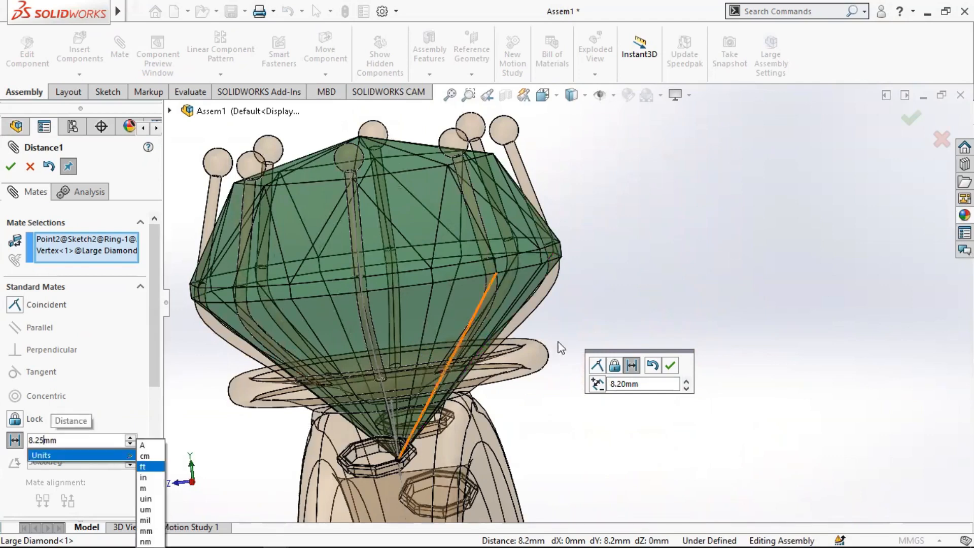
{"action": "left_click", "coordinate": [731, 251]}
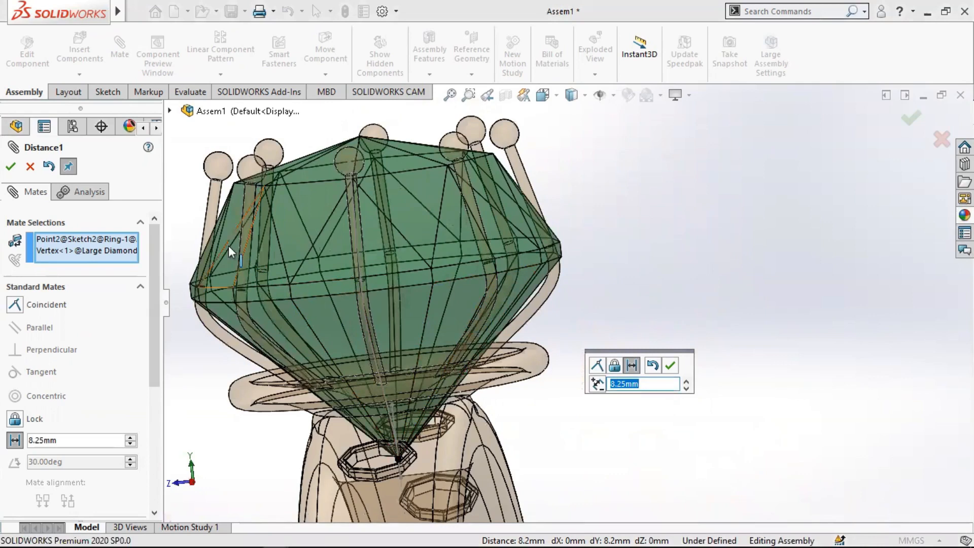
{"action": "left_click", "coordinate": [10, 166]}
{"action": "scroll", "coordinate": [394, 327], "scroll_direction": "up", "scroll_amount": 4}
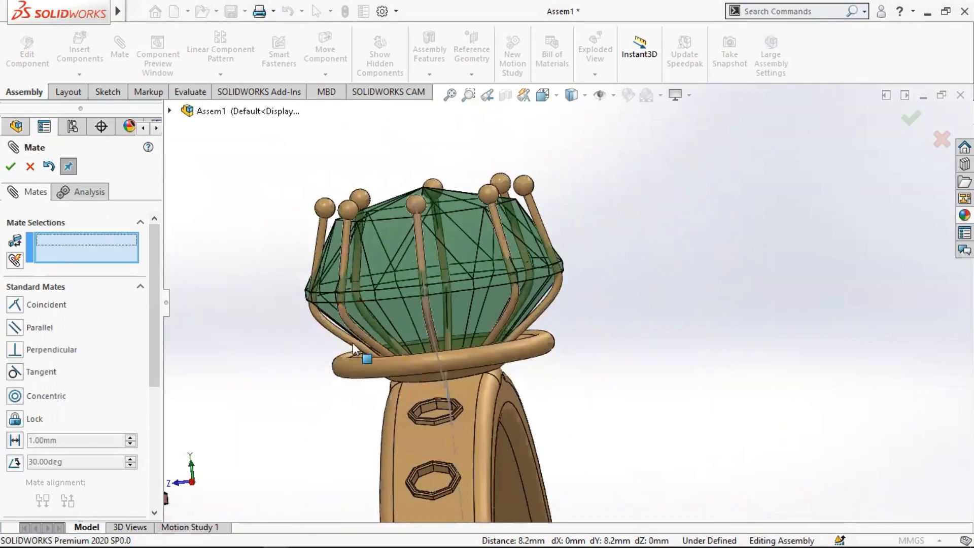
{"action": "middle_click_drag", "start_coordinate": [393, 326], "coordinate": [349, 420]}
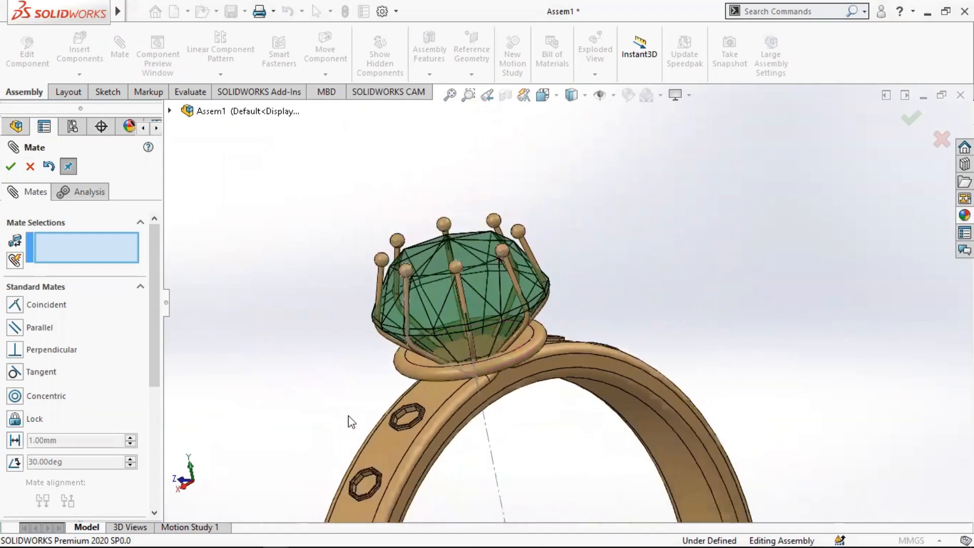
{"action": "scroll", "coordinate": [440, 350], "scroll_direction": "up", "scroll_amount": 5}
{"action": "middle_click_drag", "start_coordinate": [440, 351], "coordinate": [506, 328]}
{"action": "scroll", "coordinate": [541, 319], "scroll_direction": "down", "scroll_amount": 4}
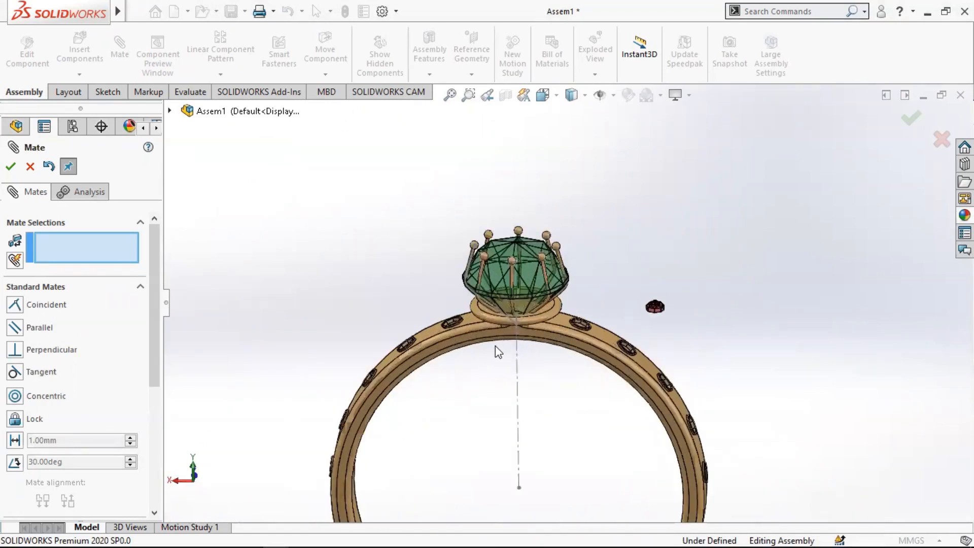
{"action": "scroll", "coordinate": [528, 337], "scroll_direction": "down", "scroll_amount": 3}
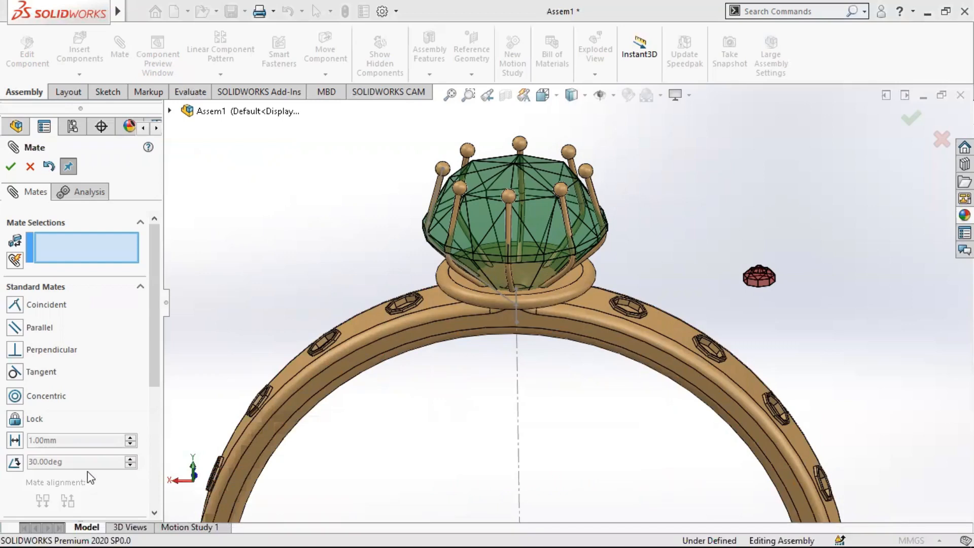
{"action": "left_click", "coordinate": [31, 167]}
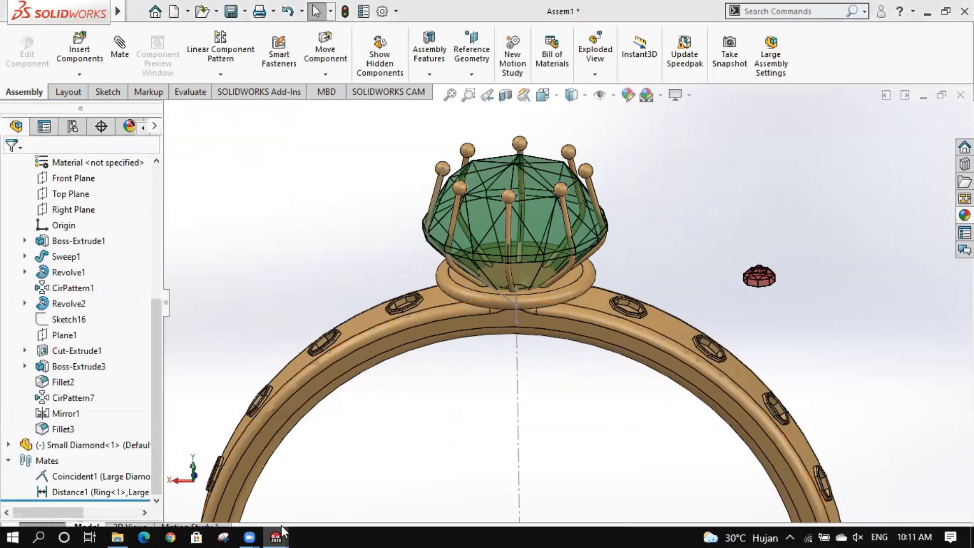
Switch to the Ring part and open the prong's sweep path sketch, Sketch2, for editing.
{"action": "mouse_move", "coordinate": [275, 537]}
{"action": "left_click", "coordinate": [78, 468]}
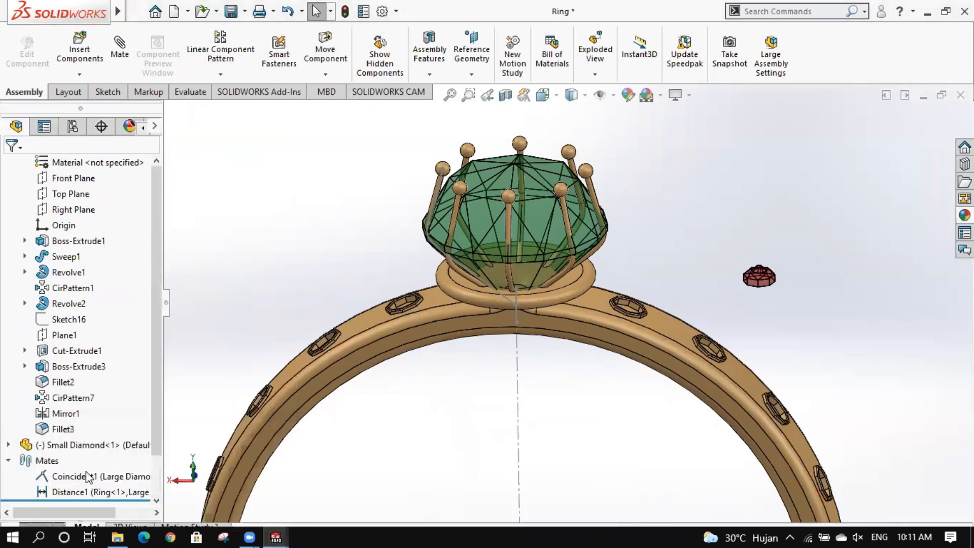
{"action": "scroll", "coordinate": [558, 264], "scroll_direction": "down", "scroll_amount": 7}
{"action": "middle_click_drag", "start_coordinate": [590, 311], "coordinate": [593, 221]}
{"action": "right_click", "coordinate": [650, 232]}
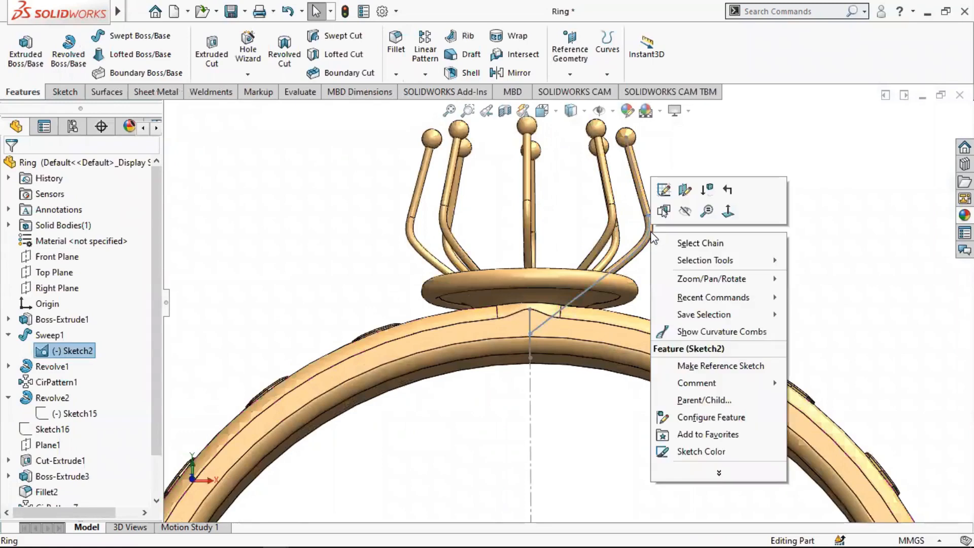
{"action": "left_click", "coordinate": [669, 192]}
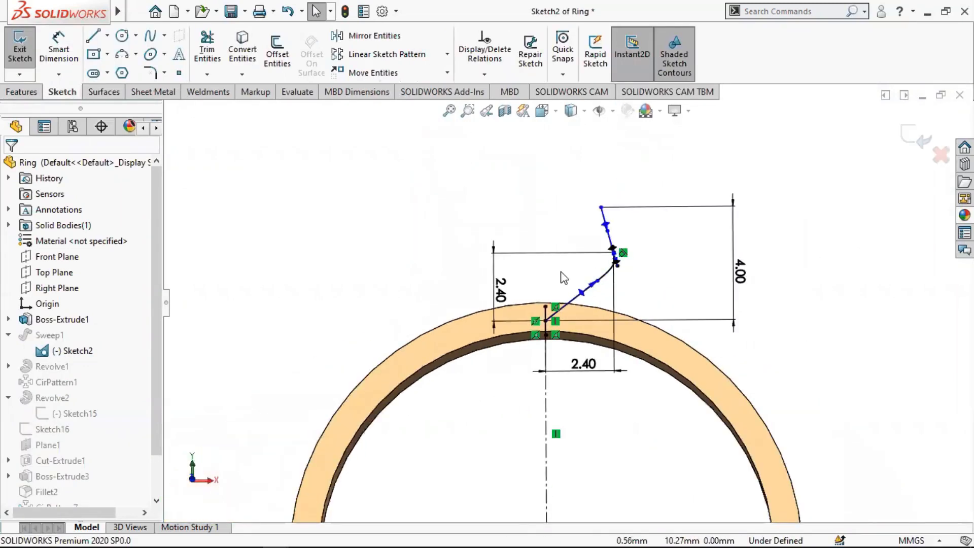
Reshape the prong path in Sketch2 by moving its upper endpoint inward to about 1.7 mm from the centerline, and exit the sketch.
{"action": "scroll", "coordinate": [567, 282], "scroll_direction": "up", "scroll_amount": 1}
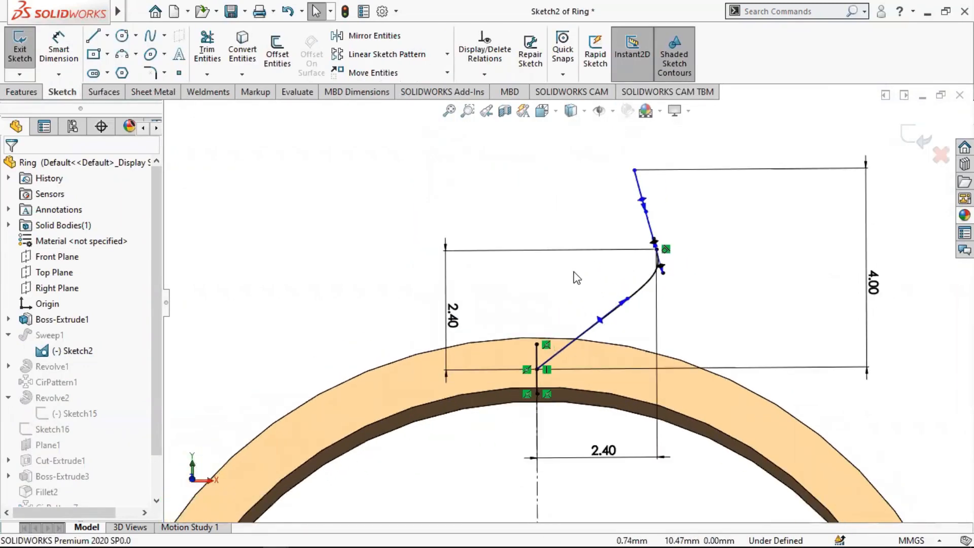
{"action": "scroll", "coordinate": [653, 362], "scroll_direction": "down", "scroll_amount": 3}
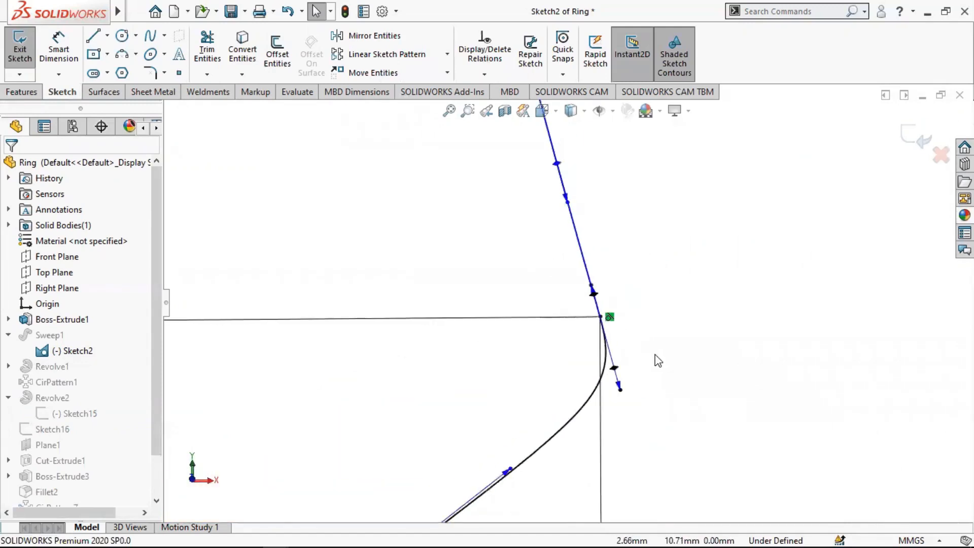
{"action": "scroll", "coordinate": [655, 359], "scroll_direction": "up", "scroll_amount": 2}
{"action": "scroll", "coordinate": [653, 335], "scroll_direction": "down", "scroll_amount": 4}
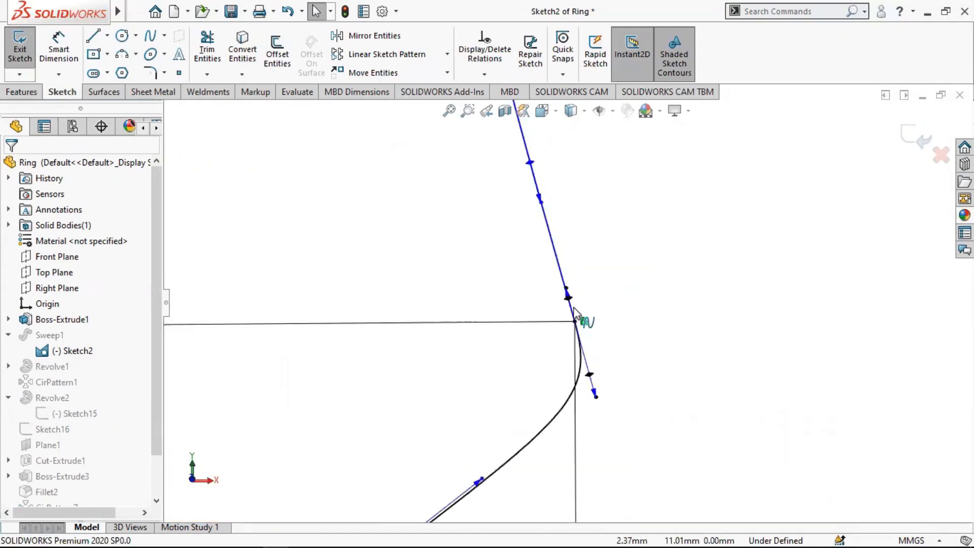
{"action": "left_click", "coordinate": [572, 335]}
{"action": "left_click_drag", "start_coordinate": [572, 336], "coordinate": [569, 320]}
{"action": "scroll", "coordinate": [568, 307], "scroll_direction": "up", "scroll_amount": 5}
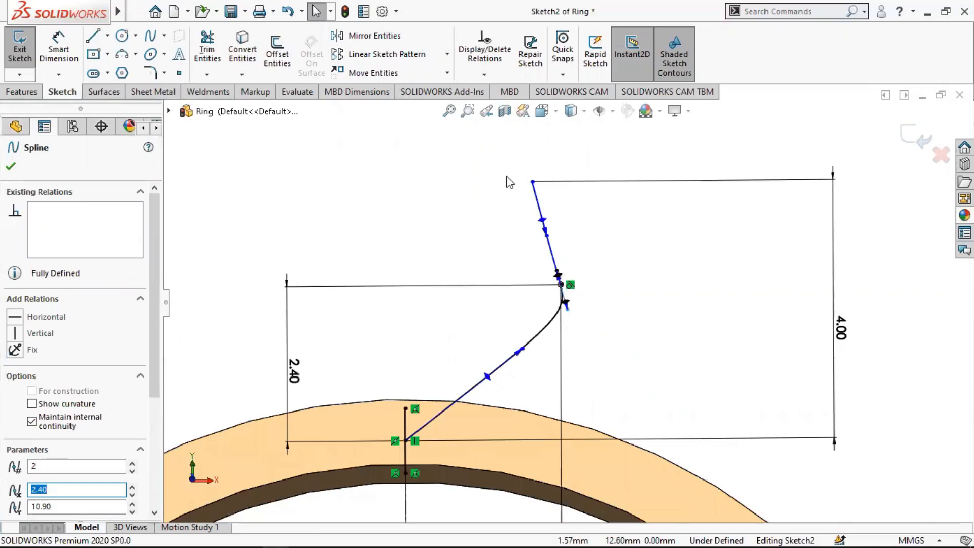
{"action": "left_click", "coordinate": [507, 179]}
{"action": "left_click_drag", "start_coordinate": [534, 183], "coordinate": [516, 199]}
{"action": "left_click", "coordinate": [549, 235]}
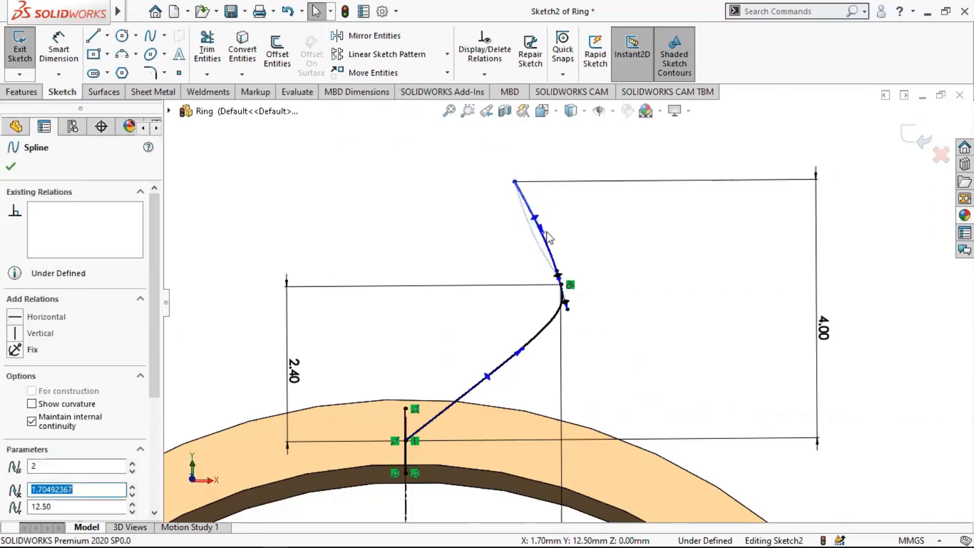
{"action": "scroll", "coordinate": [549, 245], "scroll_direction": "up", "scroll_amount": 2}
{"action": "left_click", "coordinate": [918, 137]}
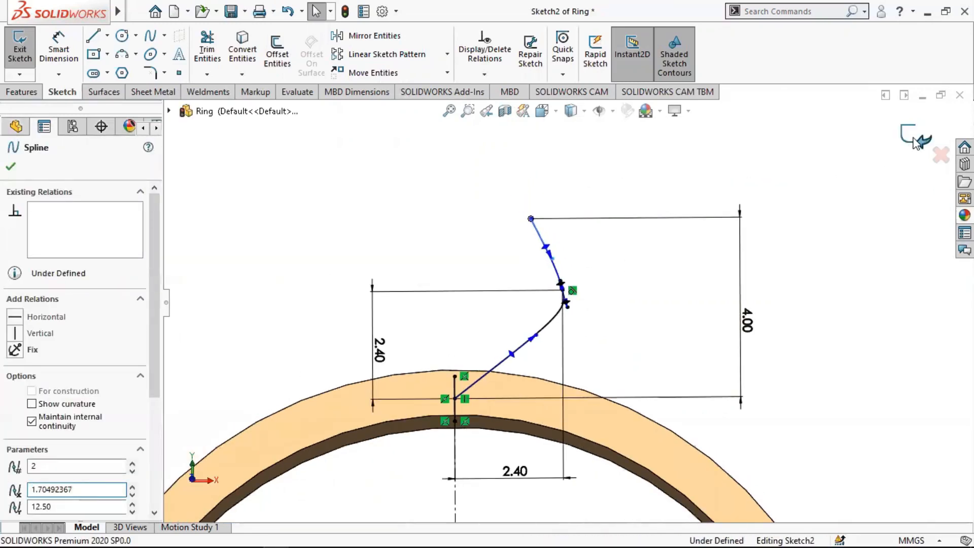
Switch to the Assem1 assembly and examine how the reshaped prongs fit around the large diamond.
{"action": "mouse_move", "coordinate": [539, 264]}
{"action": "middle_mouse_down"}
{"action": "mouse_move", "coordinate": [589, 278]}
{"action": "mouse_move", "coordinate": [512, 281]}
{"action": "mouse_move", "coordinate": [537, 295]}
{"action": "middle_mouse_up"}
{"action": "left_click", "coordinate": [276, 537]}
{"action": "left_click", "coordinate": [508, 472]}
{"action": "scroll", "coordinate": [552, 244], "scroll_direction": "down", "scroll_amount": 3}
{"action": "middle_click_drag", "start_coordinate": [547, 223], "coordinate": [529, 175]}
Reopen Sketch2 in the Ring part, set its horizontal dimension to 2.5 mm, exit the sketch and check the prong fit in Assem1.
{"action": "mouse_move", "coordinate": [276, 537]}
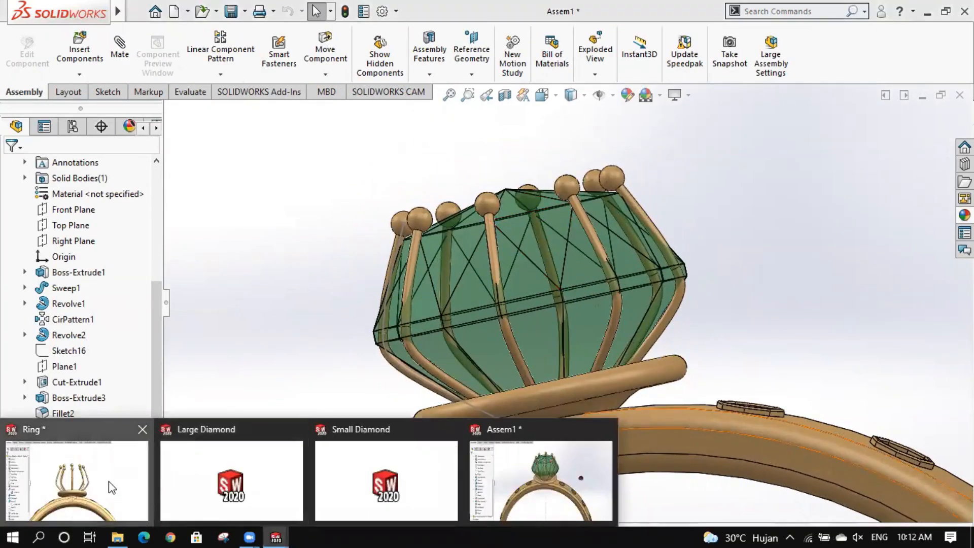
{"action": "left_click", "coordinate": [110, 488]}
{"action": "right_click", "coordinate": [573, 300]}
{"action": "left_click", "coordinate": [586, 258]}
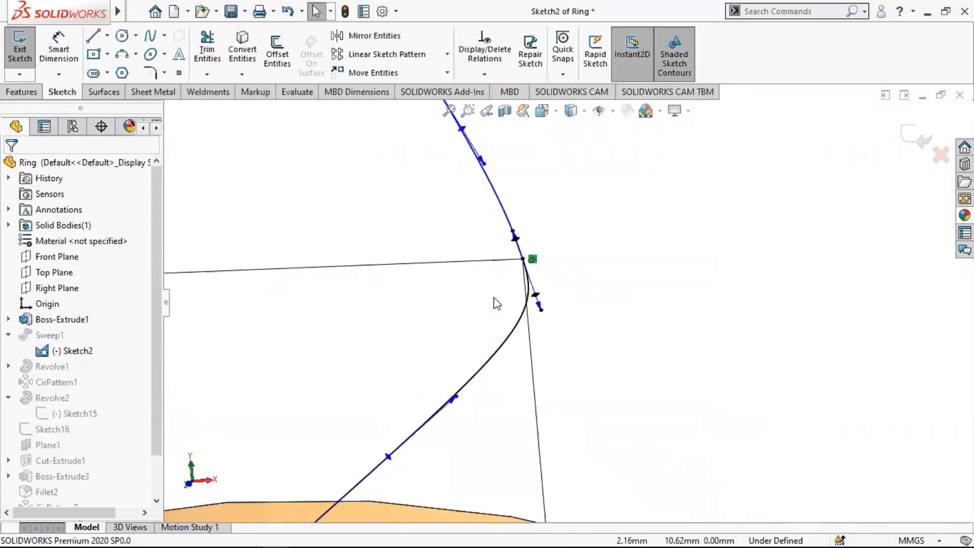
{"action": "double_click", "coordinate": [525, 482]}
{"action": "type", "text": "2.5"}
{"action": "key", "text": "Return"}
{"action": "left_click", "coordinate": [908, 135]}
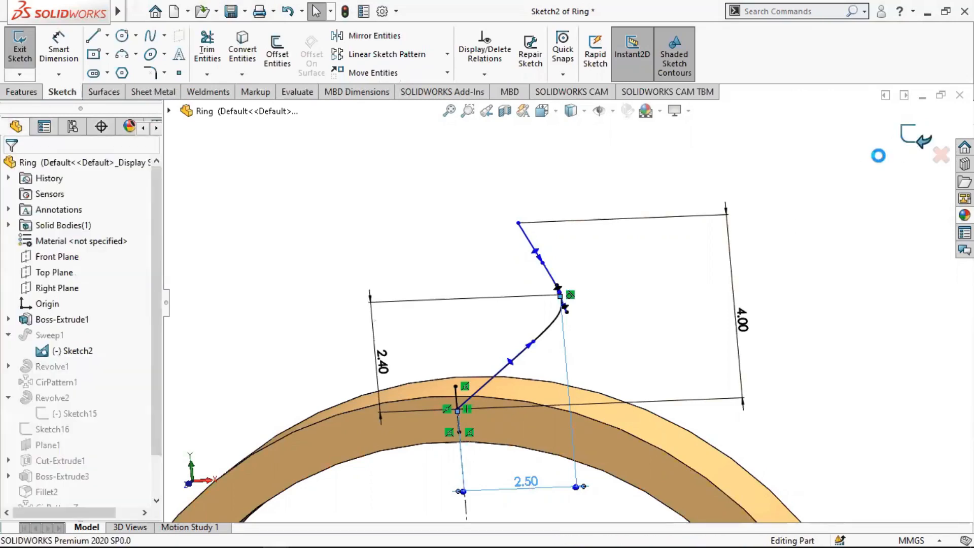
{"action": "mouse_move", "coordinate": [276, 537]}
{"action": "left_click", "coordinate": [501, 489]}
{"action": "scroll", "coordinate": [548, 163], "scroll_direction": "down", "scroll_amount": 5}
{"action": "middle_click_drag", "start_coordinate": [619, 254], "coordinate": [660, 317]}
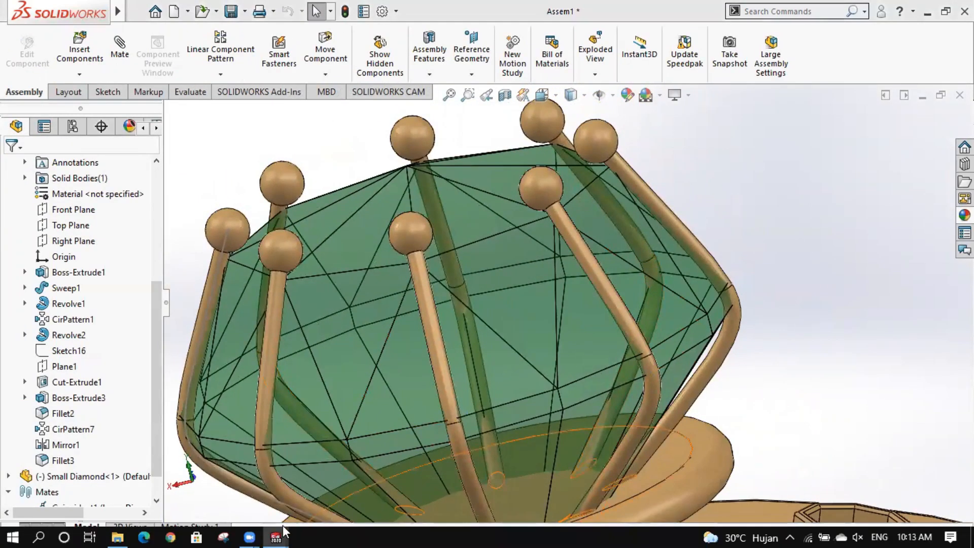
Set the horizontal dimension of the Ring's Sketch2 to 2.6 mm, exit the sketch and check the prongs around the diamond in Assem1.
{"action": "mouse_move", "coordinate": [276, 537]}
{"action": "left_click", "coordinate": [87, 478]}
{"action": "right_click", "coordinate": [533, 348]}
{"action": "left_click", "coordinate": [550, 255]}
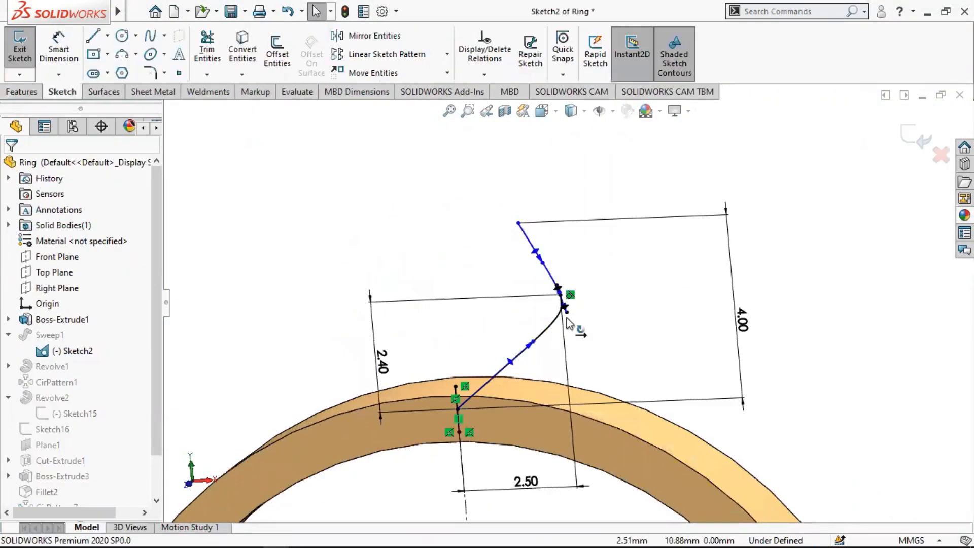
{"action": "type", "text": "2.6"}
{"action": "key", "text": "Return"}
{"action": "left_click", "coordinate": [916, 137]}
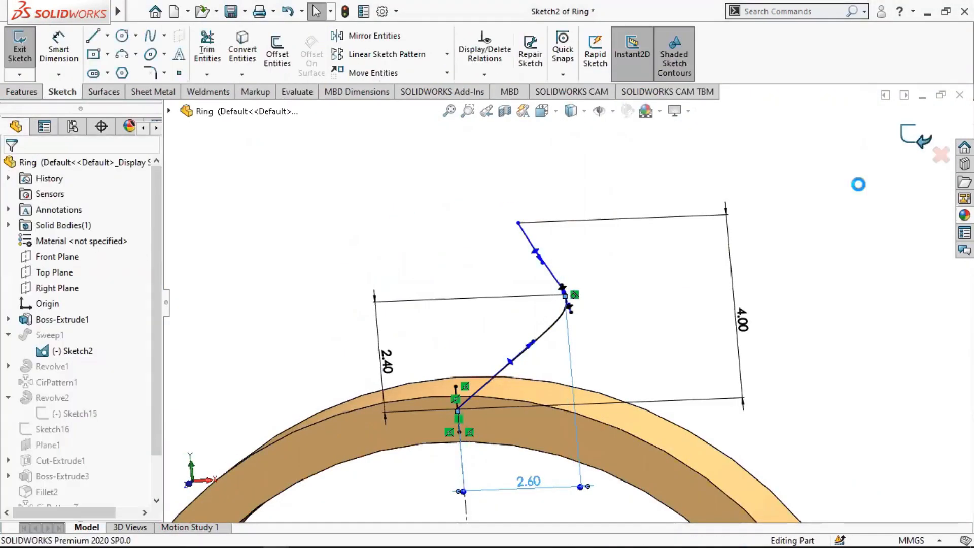
{"action": "mouse_move", "coordinate": [282, 533]}
{"action": "left_click", "coordinate": [508, 473]}
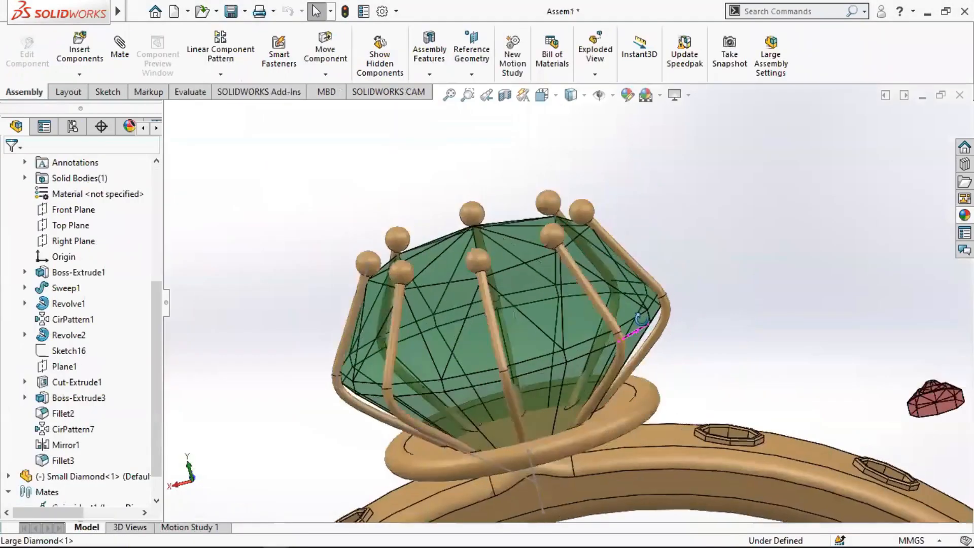
{"action": "middle_click_drag", "start_coordinate": [590, 328], "coordinate": [425, 321]}
{"action": "scroll", "coordinate": [722, 362], "scroll_direction": "up", "scroll_amount": 4}
{"action": "scroll", "coordinate": [723, 362], "scroll_direction": "down", "scroll_amount": 5}
Reopen Sketch2 in the Ring part and reshape the lower stretch of the prong path with the spline's start tangent handle.
{"action": "mouse_move", "coordinate": [282, 536]}
{"action": "left_click", "coordinate": [124, 484]}
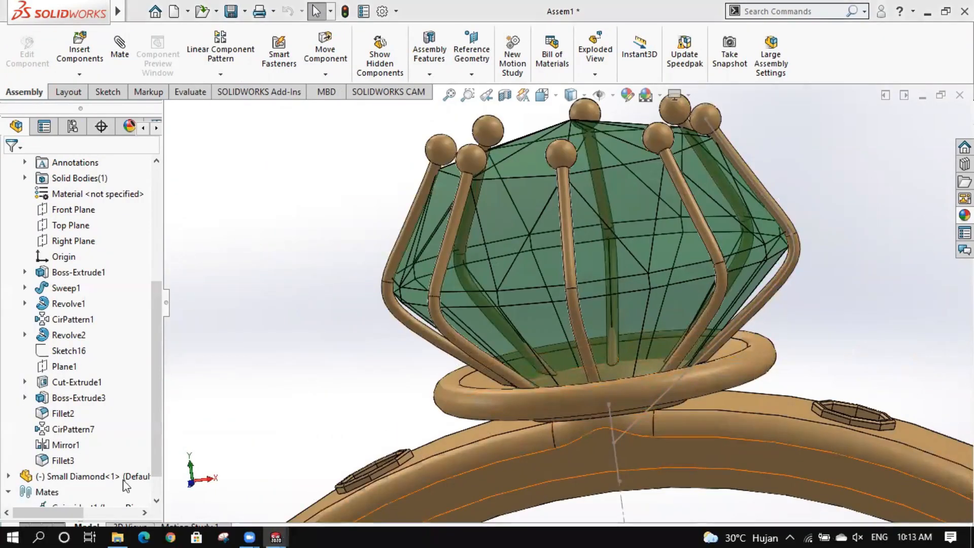
{"action": "right_click", "coordinate": [523, 345]}
{"action": "left_click", "coordinate": [542, 256]}
{"action": "left_click", "coordinate": [543, 350]}
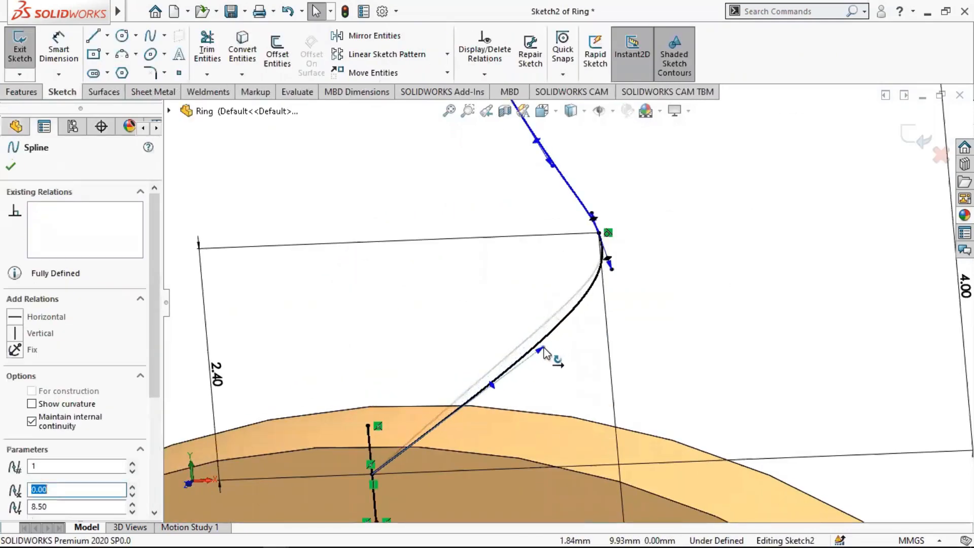
{"action": "left_click_drag", "start_coordinate": [486, 397], "coordinate": [473, 395]}
{"action": "scroll", "coordinate": [473, 395], "scroll_direction": "up", "scroll_amount": 3}
Adjust the spline's tangency at its bend point, exit the sketch and check the prong fit around the large diamond in Assem1.
{"action": "left_click_drag", "start_coordinate": [592, 283], "coordinate": [535, 209]}
{"action": "scroll", "coordinate": [583, 256], "scroll_direction": "down", "scroll_amount": 4}
{"action": "scroll", "coordinate": [568, 302], "scroll_direction": "up", "scroll_amount": 3}
{"action": "left_click_drag", "start_coordinate": [581, 317], "coordinate": [581, 326]}
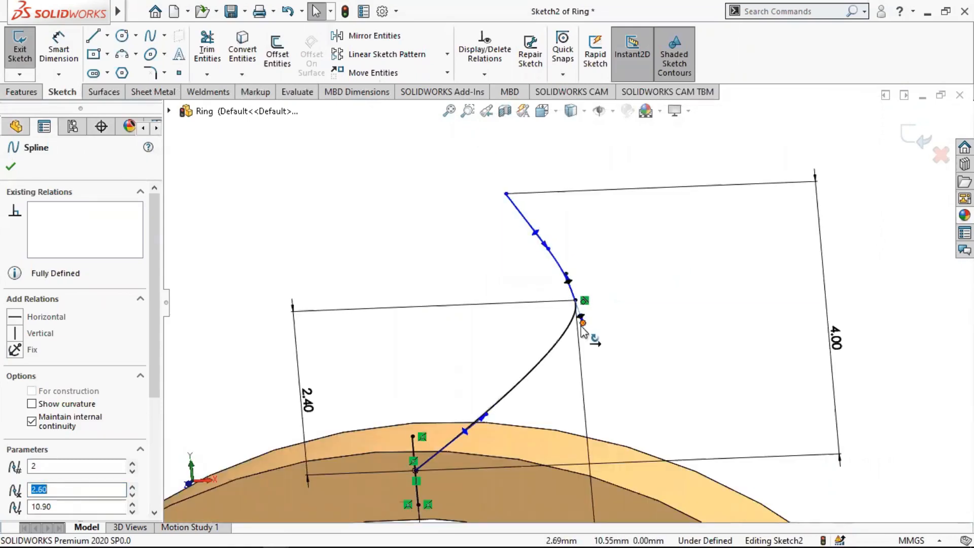
{"action": "left_click", "coordinate": [906, 146]}
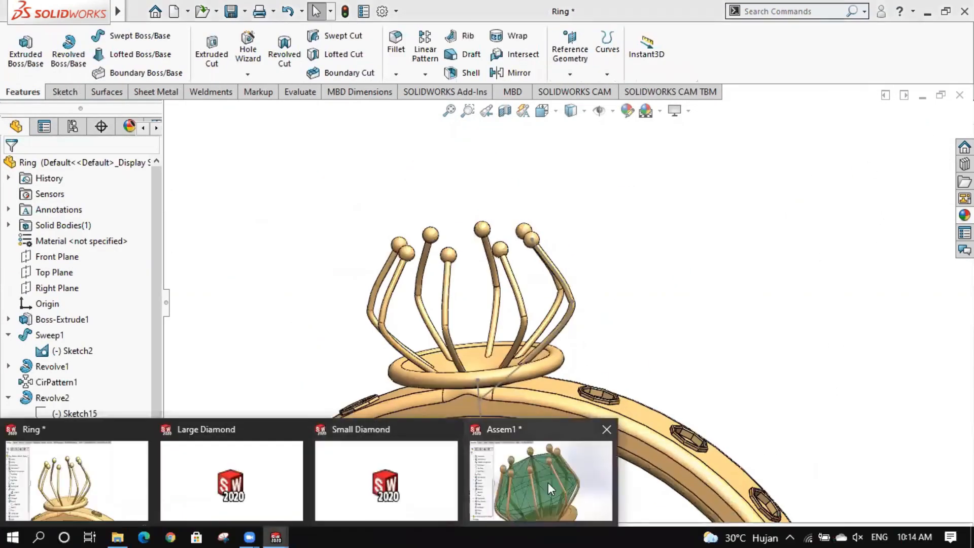
{"action": "left_click", "coordinate": [548, 483]}
{"action": "scroll", "coordinate": [577, 266], "scroll_direction": "up", "scroll_amount": 3}
{"action": "middle_click_drag", "start_coordinate": [577, 265], "coordinate": [671, 283]}
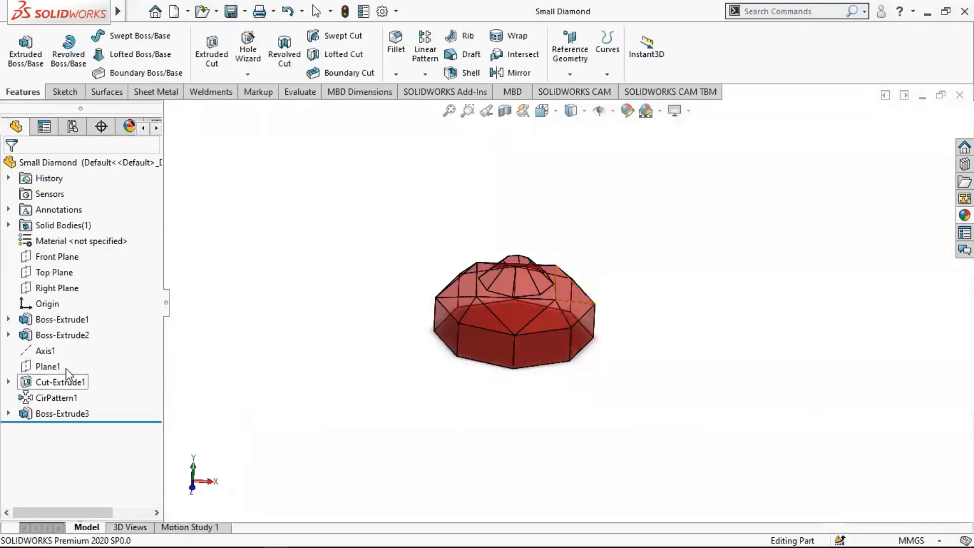
Edit Boss-Extrude1 of the Small Diamond and set its blind depth to 0.3 mm.
{"action": "right_click", "coordinate": [70, 320]}
{"action": "key", "text": "Escape"}
{"action": "key", "text": "Escape"}
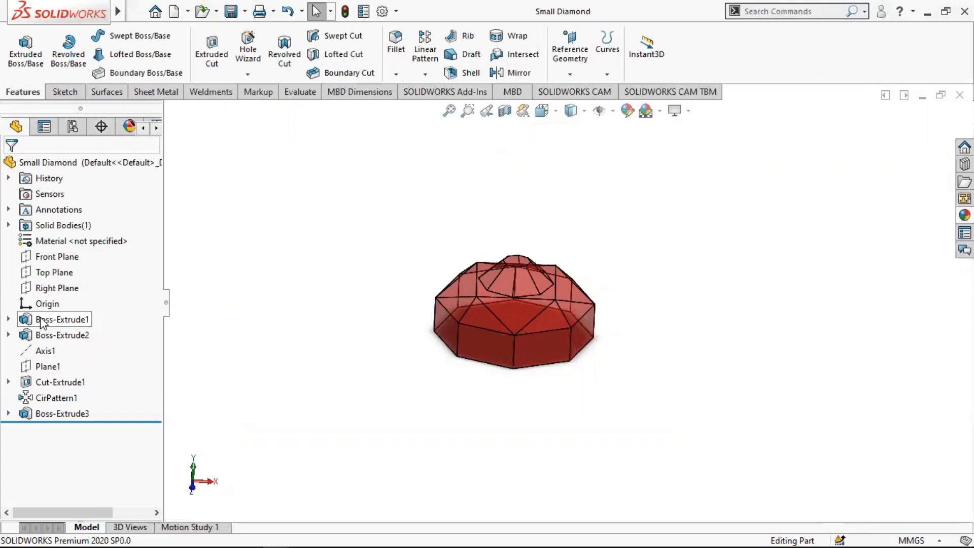
{"action": "left_click", "coordinate": [45, 320]}
{"action": "left_click", "coordinate": [55, 275]}
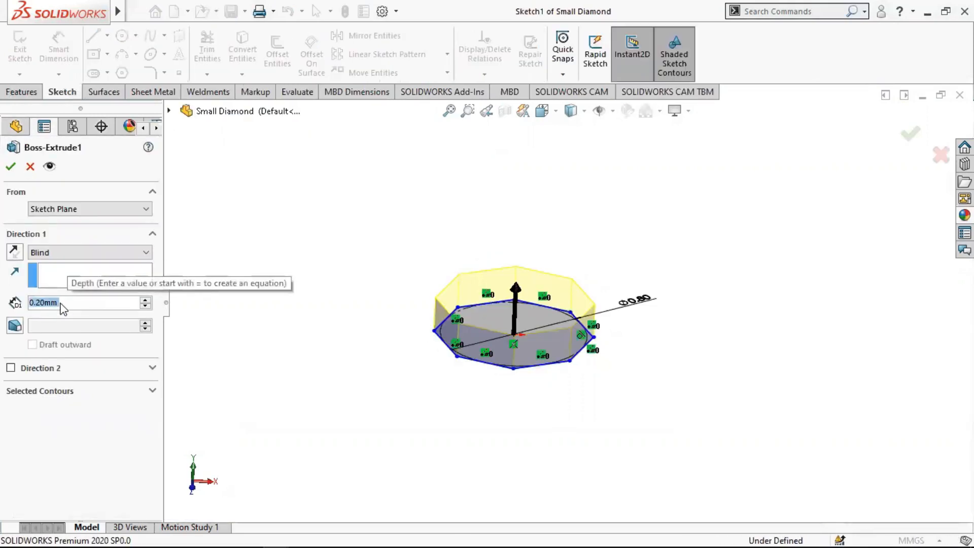
{"action": "type", "text": "0"}
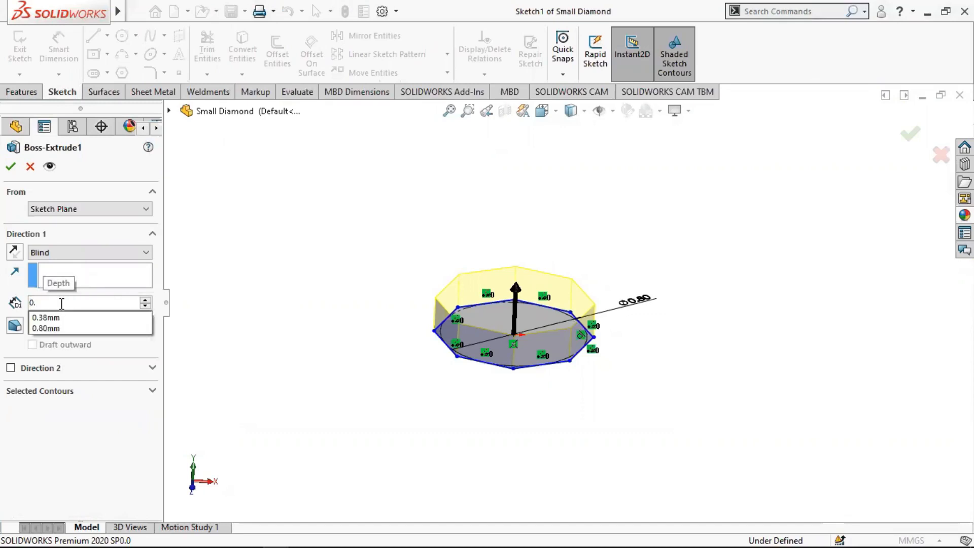
{"action": "type", "text": ".3"}
{"action": "key", "text": "Return"}
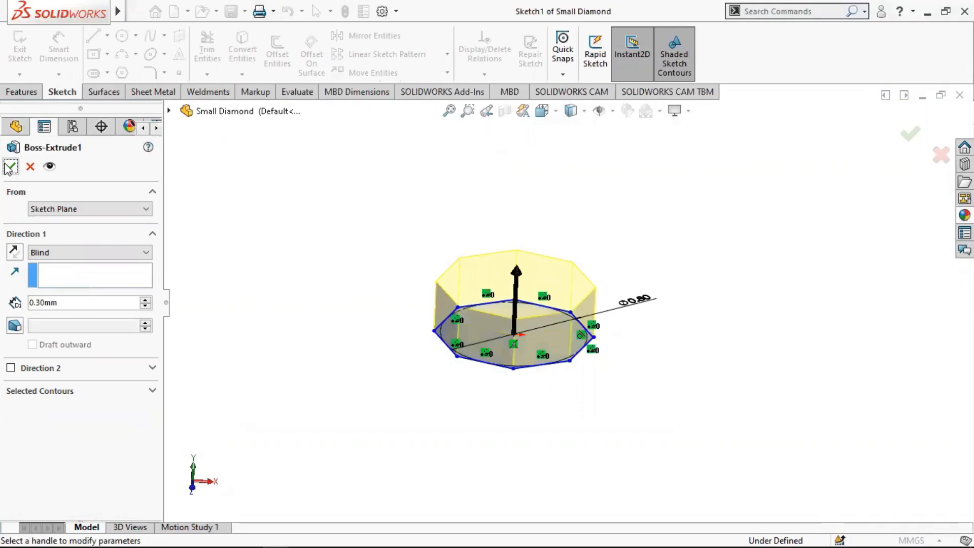
{"action": "left_click", "coordinate": [10, 167]}
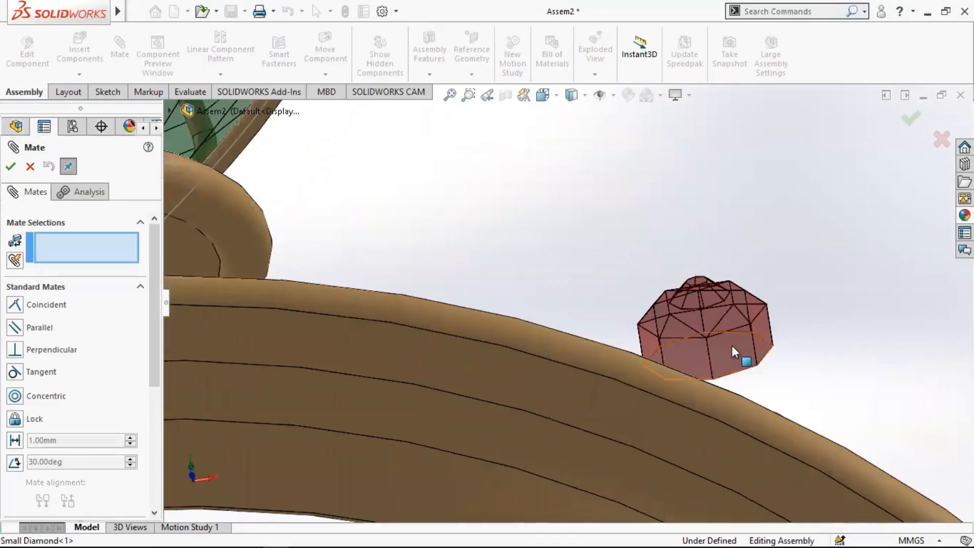
Add a coincident mate between the small diamond's bottom face and the floor of the ring's octagonal pocket nearest the large diamond.
{"action": "left_click", "coordinate": [744, 355]}
{"action": "middle_click_drag", "start_coordinate": [638, 282], "coordinate": [594, 365]}
{"action": "left_click", "coordinate": [443, 227]}
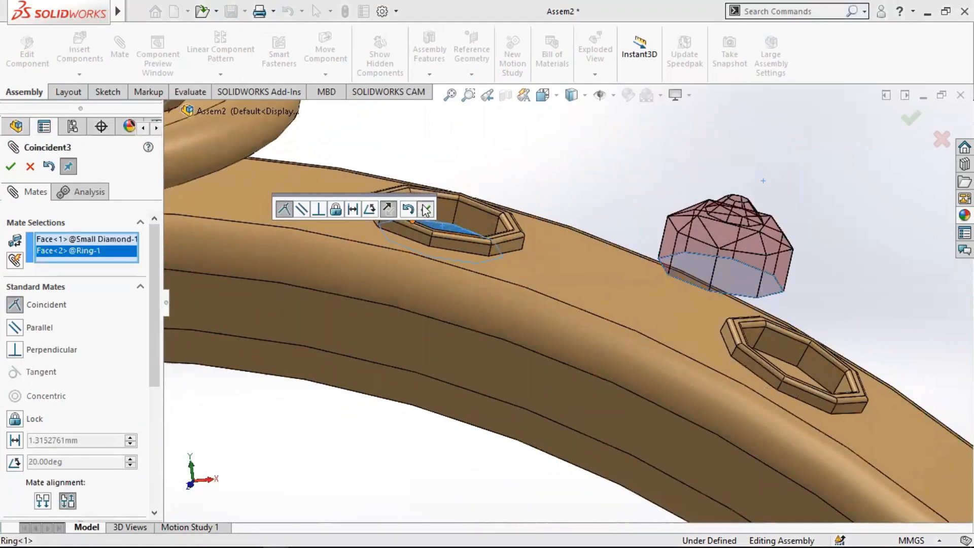
{"action": "left_click", "coordinate": [426, 209]}
Add a coincident mate between a side face of the small diamond and an inner side face of the same pocket.
{"action": "left_click", "coordinate": [688, 259]}
{"action": "middle_click_drag", "start_coordinate": [685, 258], "coordinate": [373, 263]}
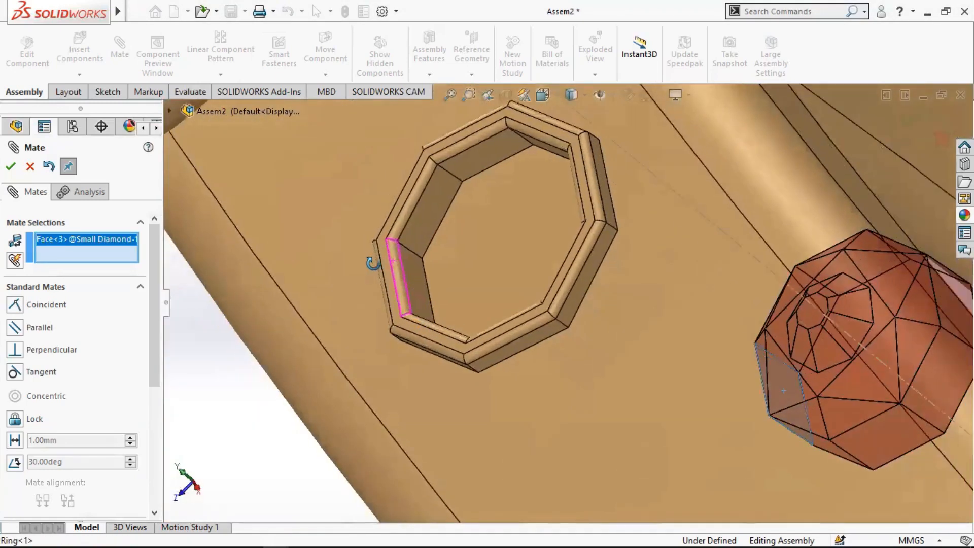
{"action": "left_click", "coordinate": [415, 273]}
{"action": "middle_click_drag", "start_coordinate": [488, 233], "coordinate": [510, 185]}
{"action": "left_click", "coordinate": [10, 167]}
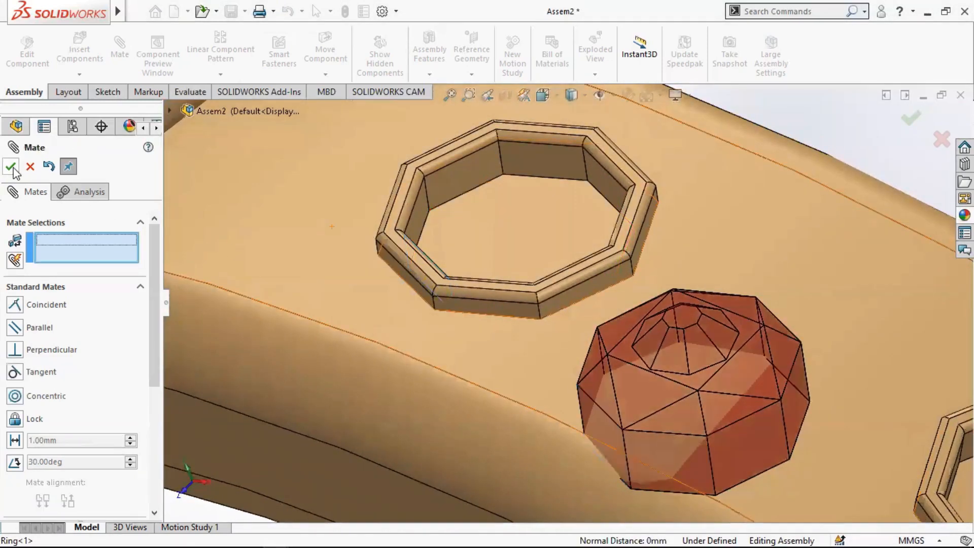
Mate an adjacent inner wall of the pocket coincident with the small diamond's matching side face, then finish mating.
{"action": "middle_click_drag", "start_coordinate": [547, 304], "coordinate": [482, 318]}
{"action": "left_click", "coordinate": [477, 314]}
{"action": "scroll", "coordinate": [527, 351], "scroll_direction": "up", "scroll_amount": 5}
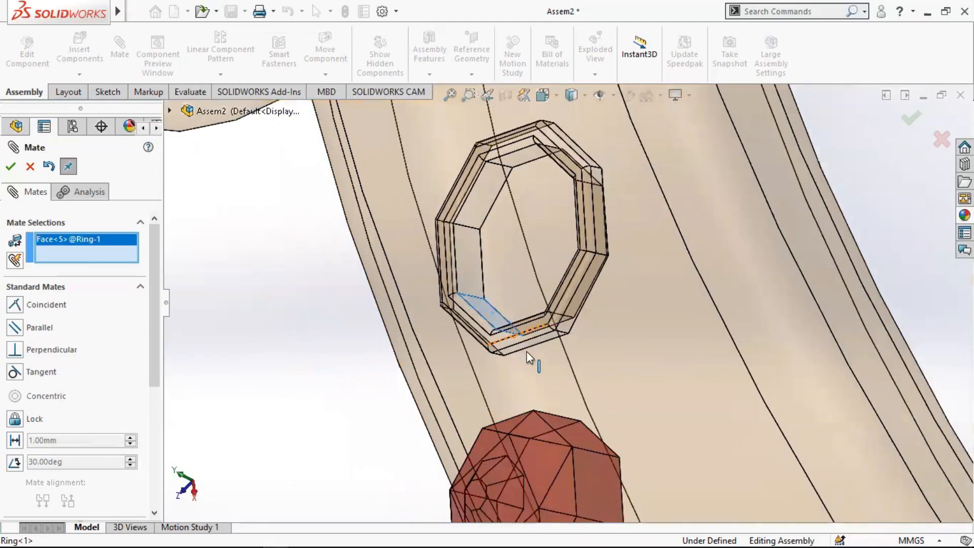
{"action": "middle_click_drag", "start_coordinate": [576, 392], "coordinate": [617, 286]}
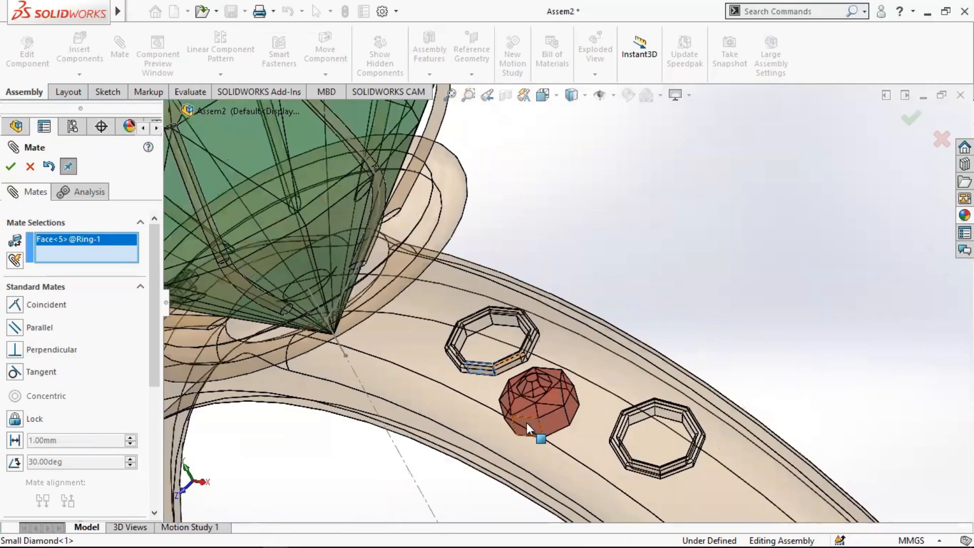
{"action": "left_click", "coordinate": [527, 422]}
{"action": "scroll", "coordinate": [507, 379], "scroll_direction": "down", "scroll_amount": 5}
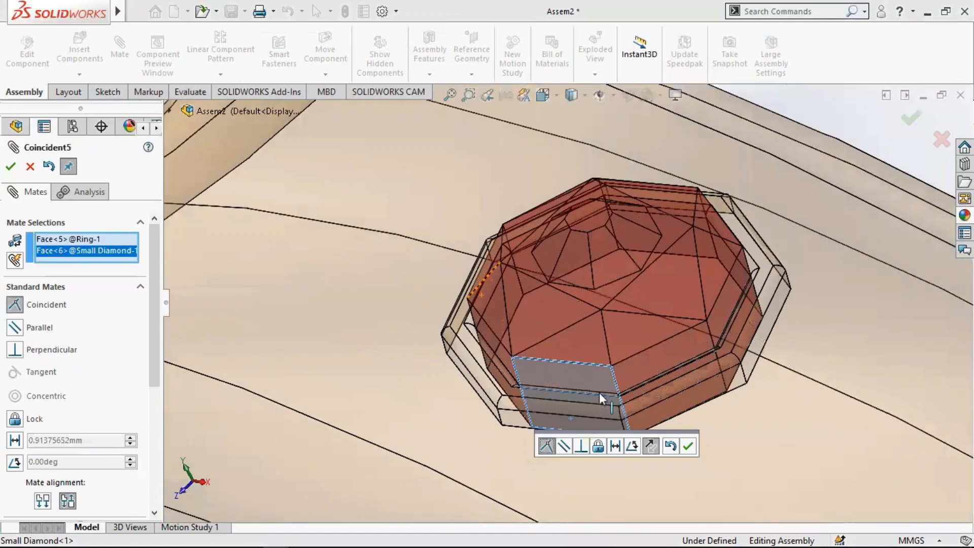
{"action": "left_click", "coordinate": [689, 447]}
{"action": "scroll", "coordinate": [665, 422], "scroll_direction": "up", "scroll_amount": 8}
{"action": "middle_click_drag", "start_coordinate": [665, 381], "coordinate": [672, 359]}
{"action": "scroll", "coordinate": [672, 385], "scroll_direction": "up", "scroll_amount": 10}
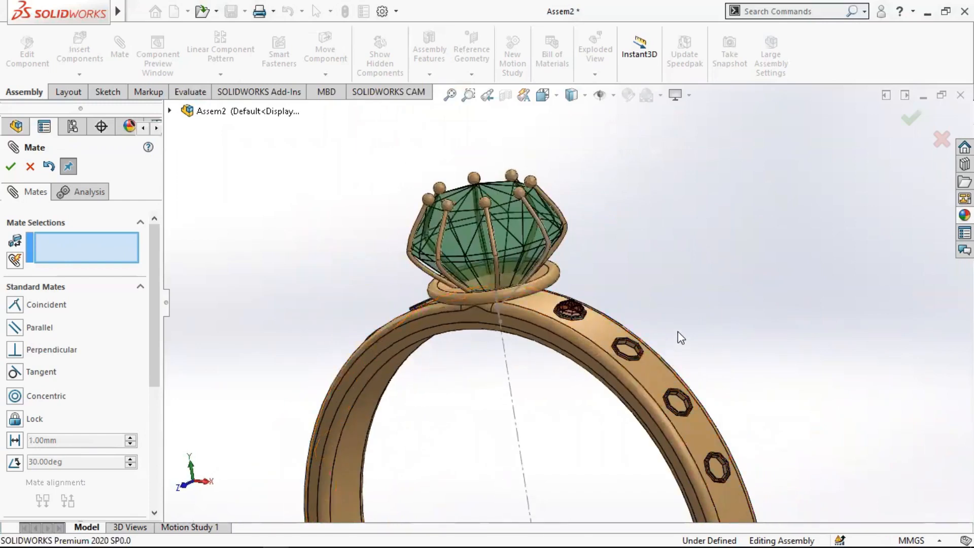
{"action": "left_click", "coordinate": [10, 167]}
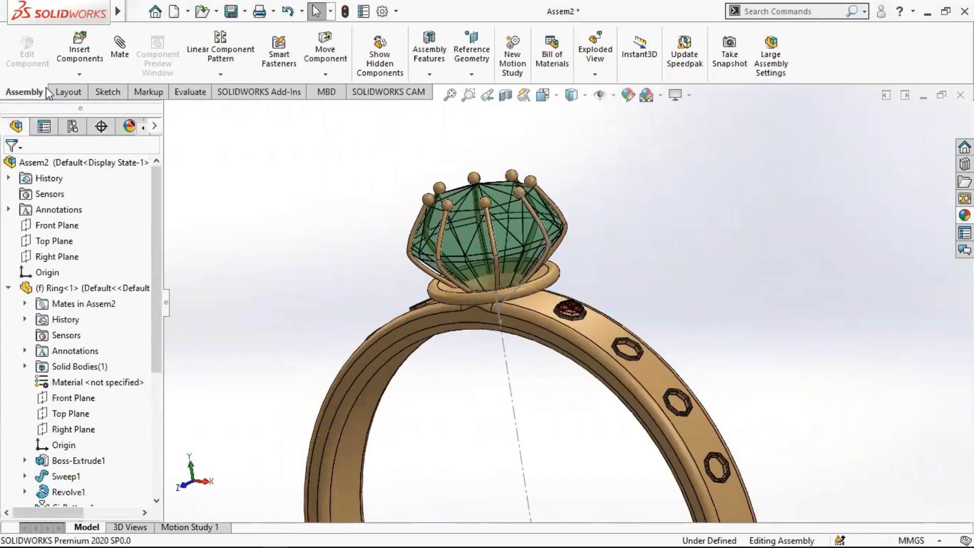
Circular-pattern the Small Diamond component about the ring's outer band face with 5 instances at 16° spacing.
{"action": "left_click", "coordinate": [230, 72]}
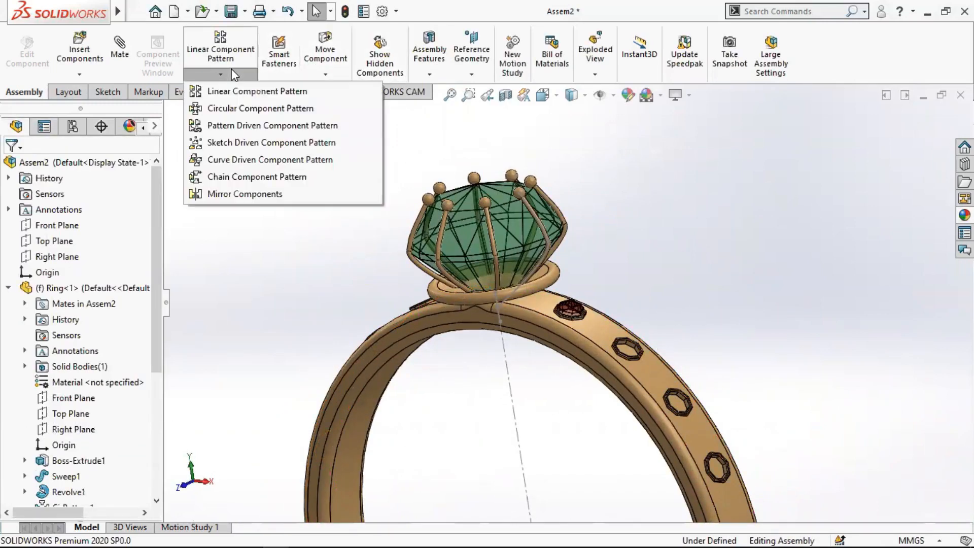
{"action": "left_click", "coordinate": [231, 107]}
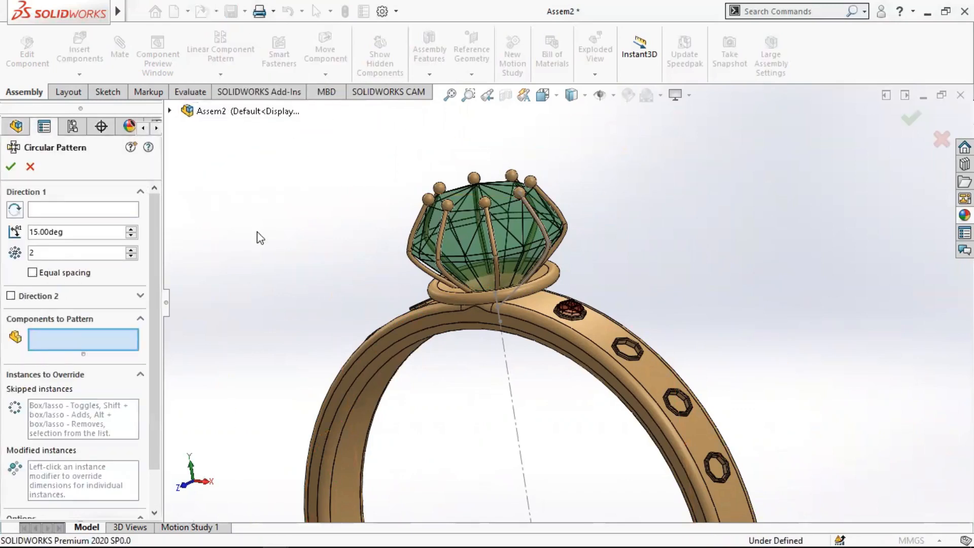
{"action": "left_click", "coordinate": [71, 213]}
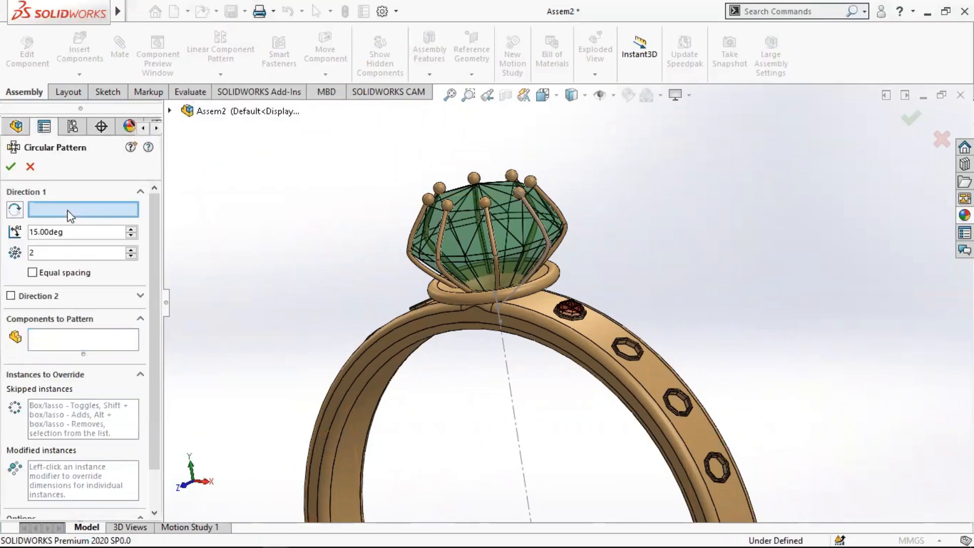
{"action": "left_click", "coordinate": [599, 328]}
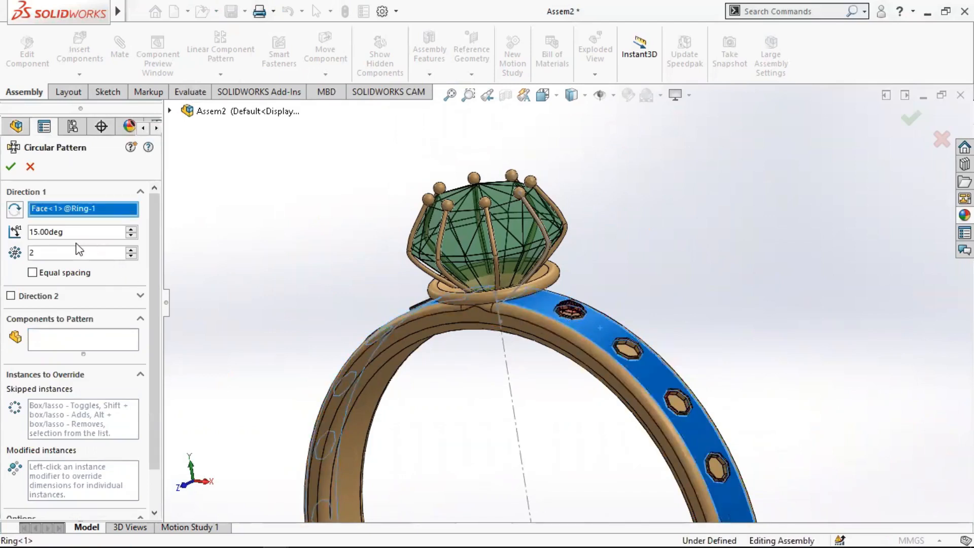
{"action": "left_click", "coordinate": [84, 335]}
{"action": "left_click", "coordinate": [170, 110]}
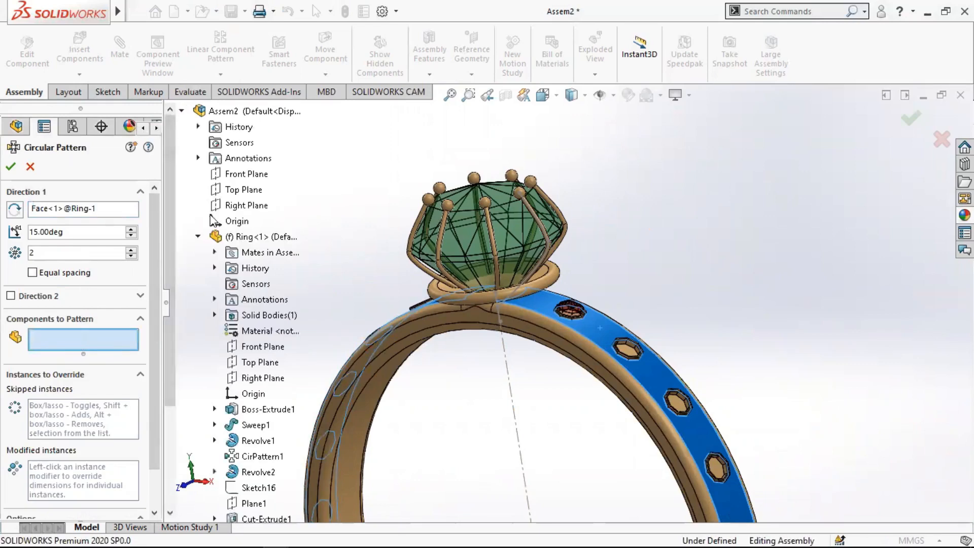
{"action": "left_click", "coordinate": [243, 269]}
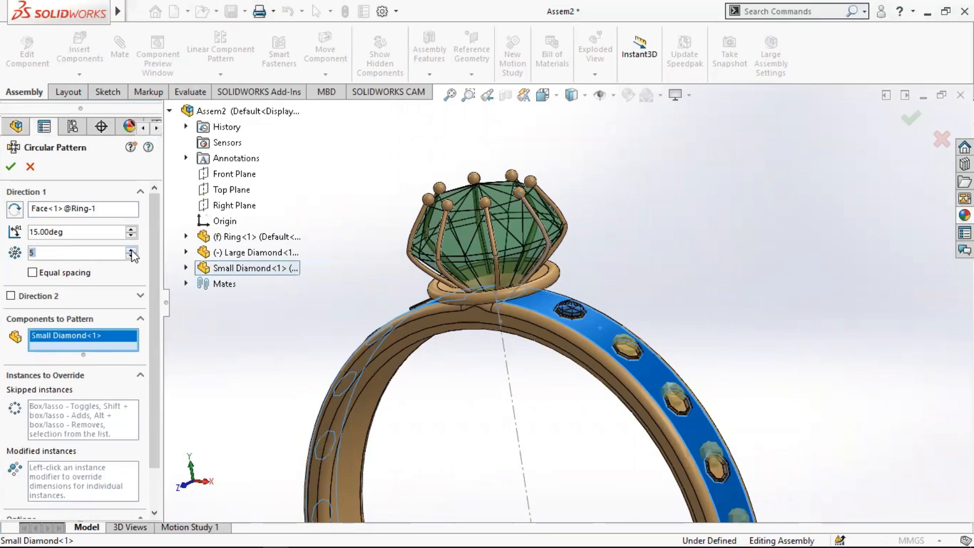
{"action": "scroll", "coordinate": [310, 272], "scroll_direction": "up", "scroll_amount": 3}
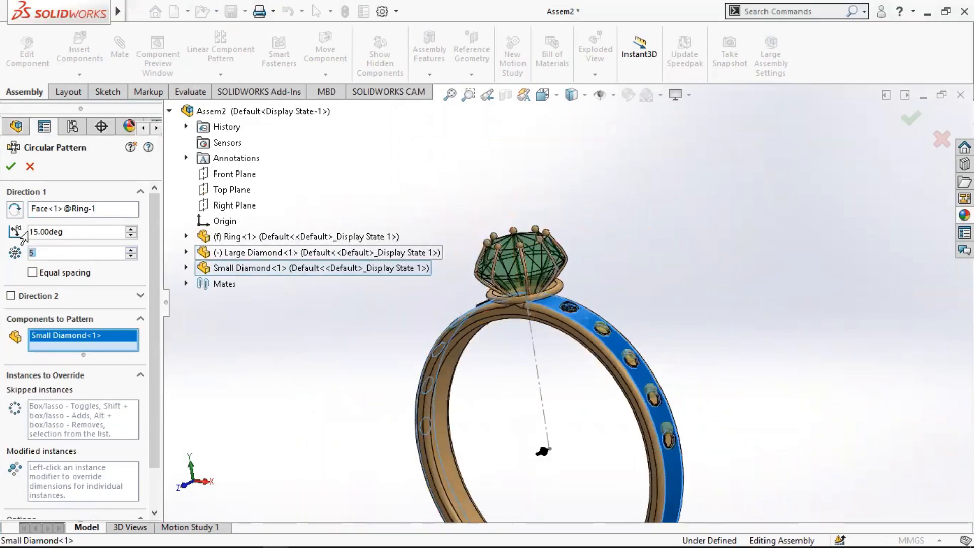
{"action": "key", "text": "BackSpace"}
{"action": "type", "text": "6"}
{"action": "left_click", "coordinate": [9, 166]}
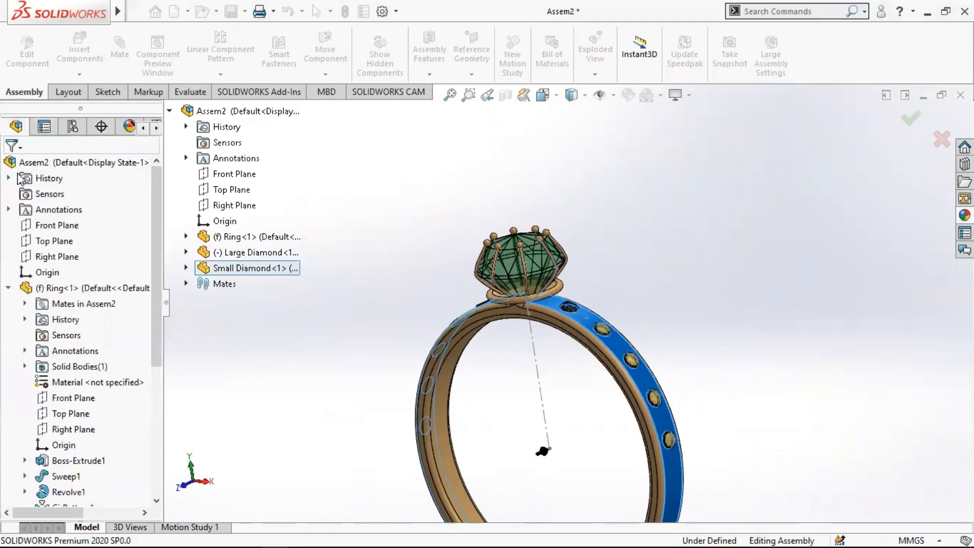
Start a reference plane from the assembly's Right Plane and the ring's vertical sketch centerline.
{"action": "left_click", "coordinate": [471, 74]}
{"action": "left_click", "coordinate": [485, 92]}
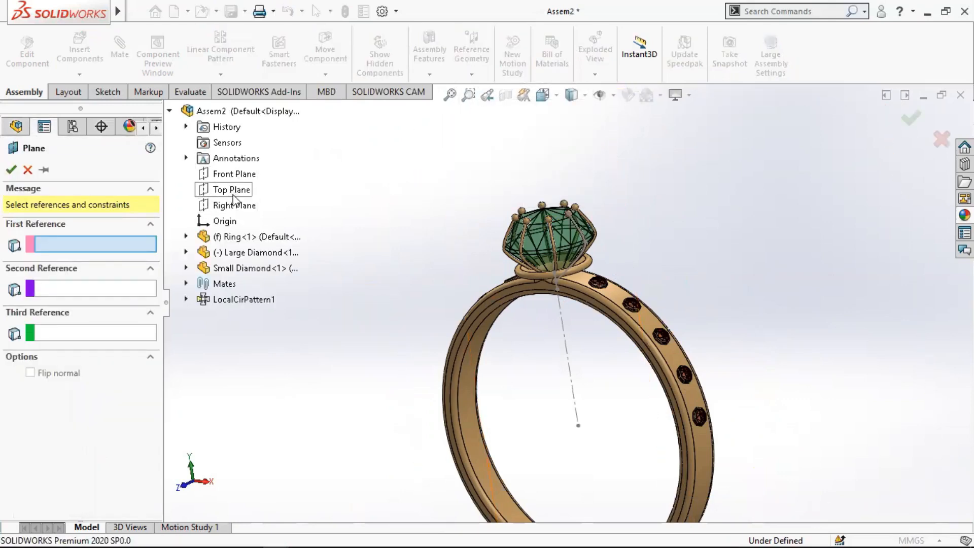
{"action": "middle_click_drag", "start_coordinate": [419, 275], "coordinate": [413, 330]}
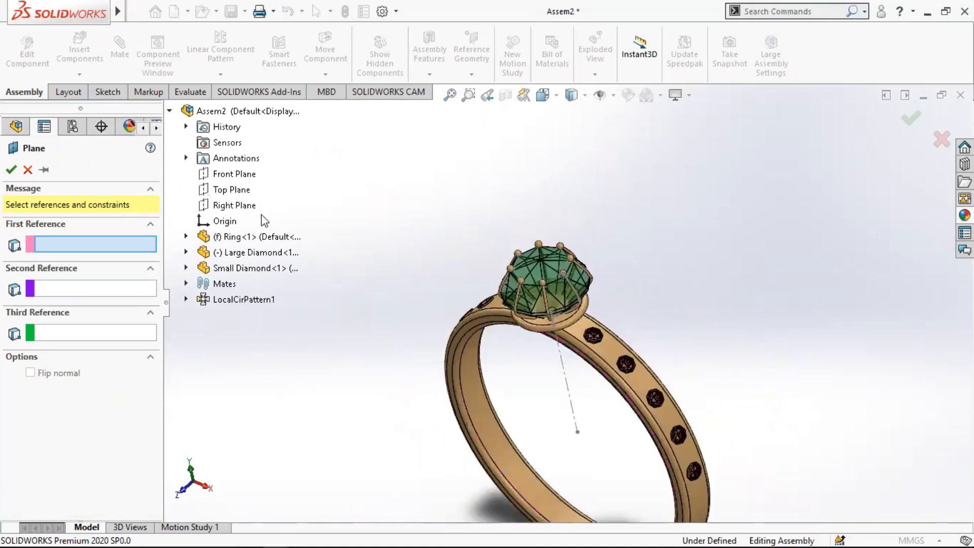
{"action": "left_click", "coordinate": [250, 205]}
{"action": "middle_click_drag", "start_coordinate": [595, 364], "coordinate": [646, 242]}
{"action": "scroll", "coordinate": [542, 385], "scroll_direction": "down", "scroll_amount": 5}
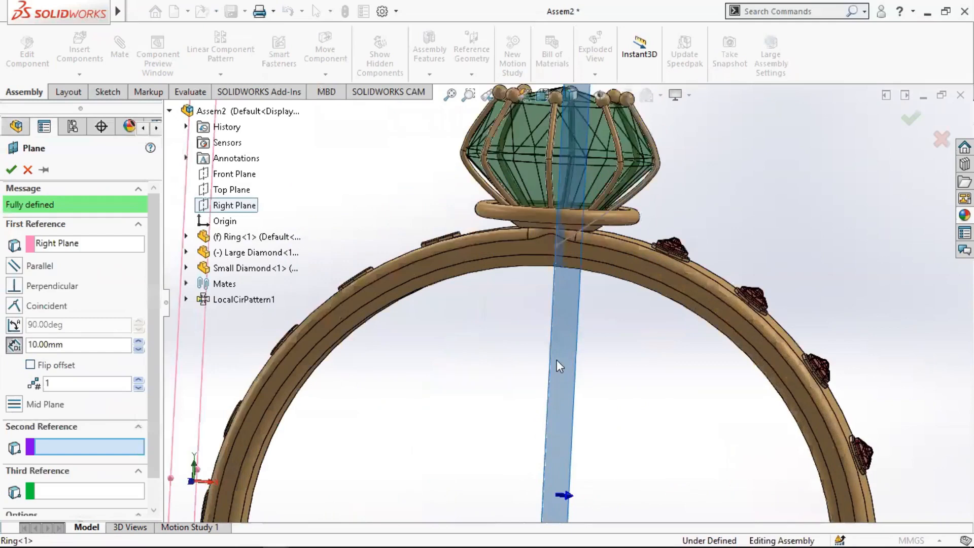
{"action": "left_click", "coordinate": [554, 364]}
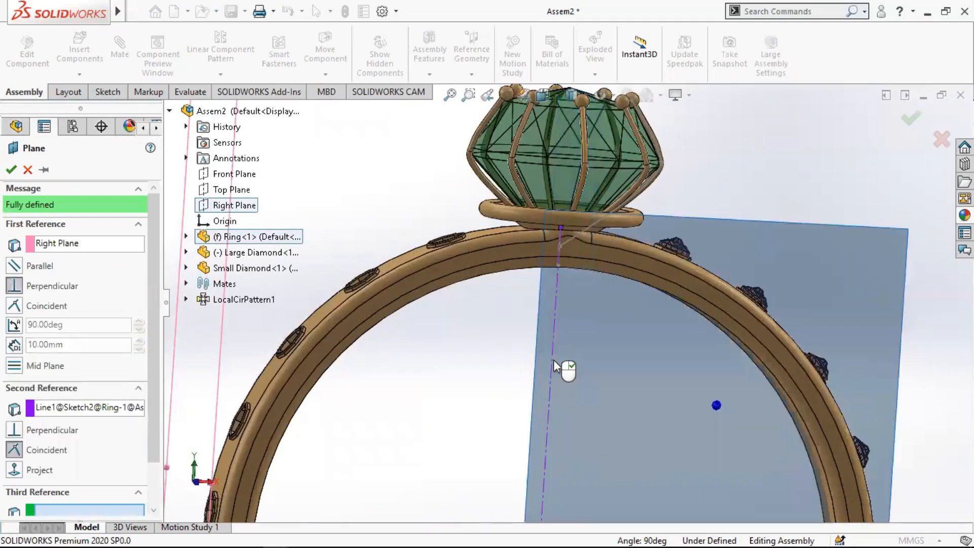
{"action": "scroll", "coordinate": [554, 364], "scroll_direction": "up", "scroll_amount": 4}
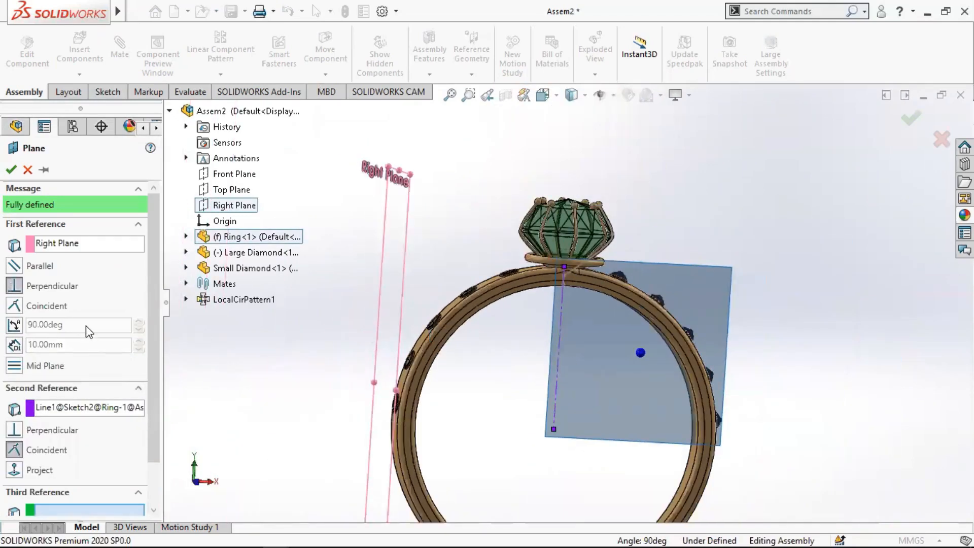
Set the plane's angle to the Right Plane to 0° and create the plane.
{"action": "left_click", "coordinate": [14, 325]}
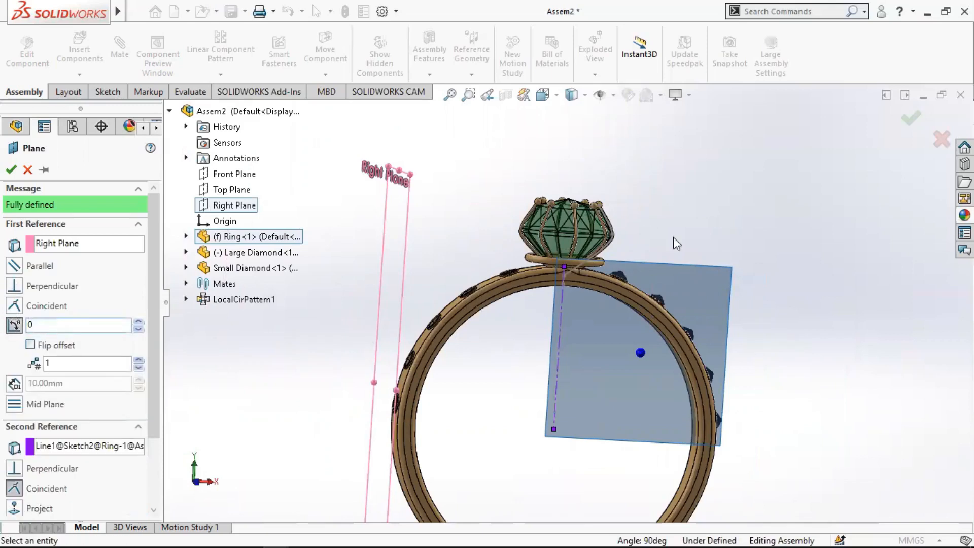
{"action": "type", "text": "0"}
{"action": "key", "text": "Return"}
{"action": "scroll", "coordinate": [552, 374], "scroll_direction": "down", "scroll_amount": 3}
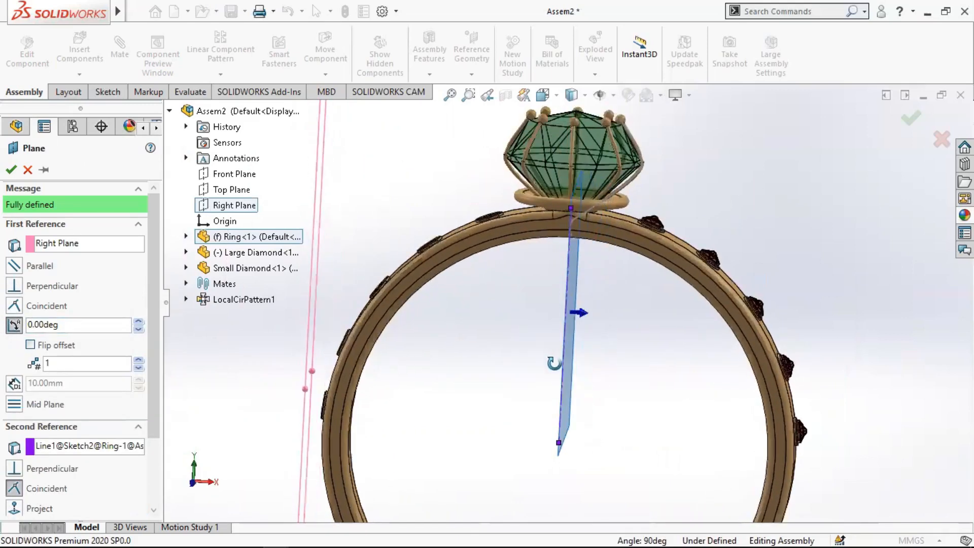
{"action": "left_click", "coordinate": [12, 170]}
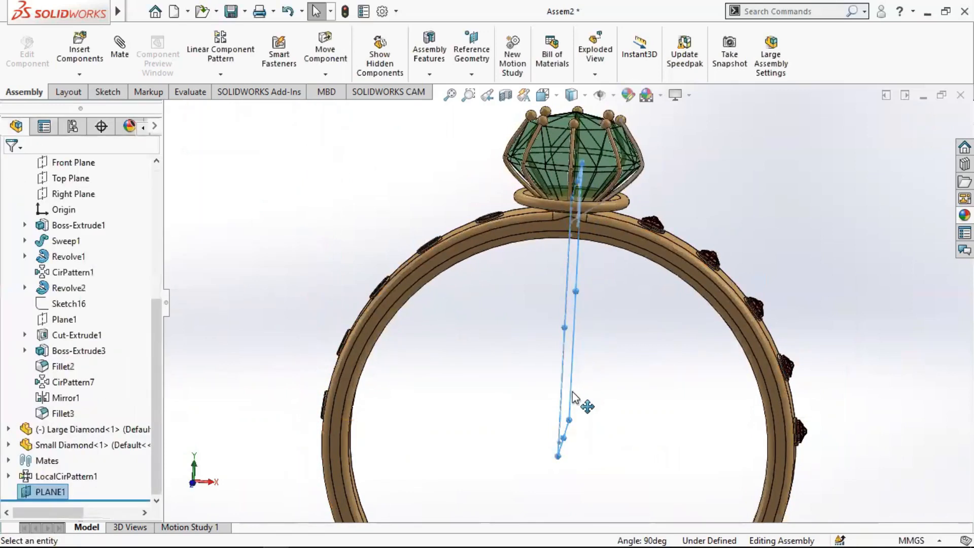
{"action": "scroll", "coordinate": [604, 328], "scroll_direction": "up", "scroll_amount": 3}
{"action": "scroll", "coordinate": [582, 296], "scroll_direction": "down", "scroll_amount": 2}
{"action": "left_click", "coordinate": [735, 219]}
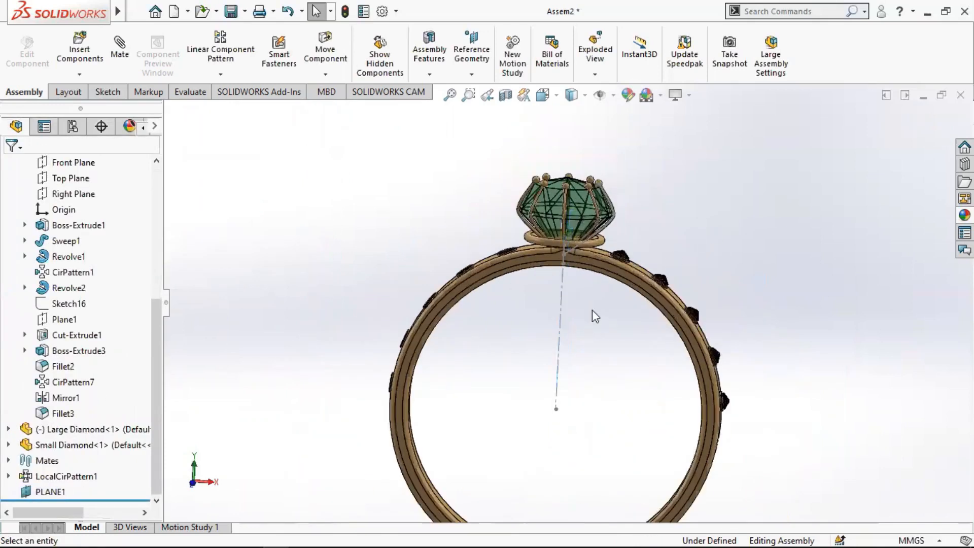
Start a Mirror Components operation with PLANE1 as the mirror plane.
{"action": "middle_click_drag", "start_coordinate": [588, 320], "coordinate": [403, 246]}
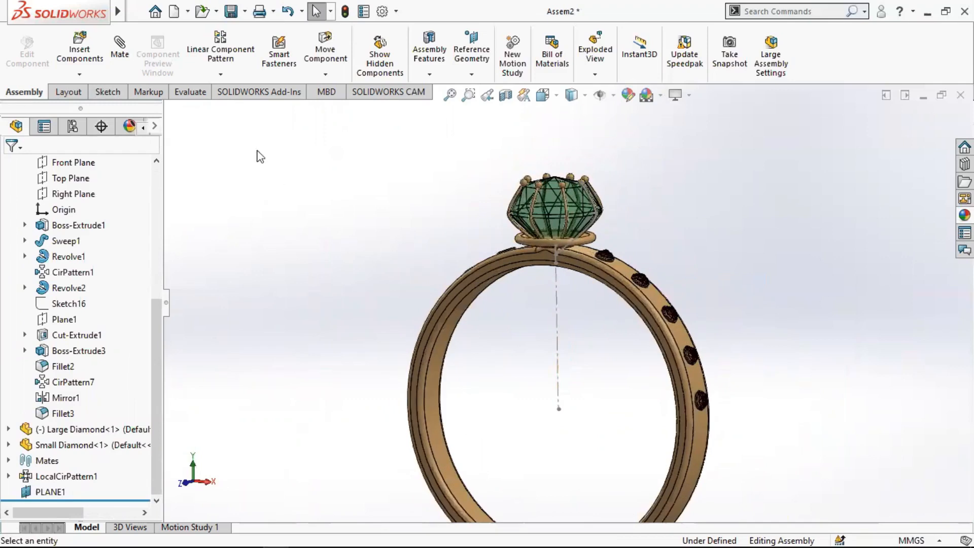
{"action": "left_click", "coordinate": [222, 74]}
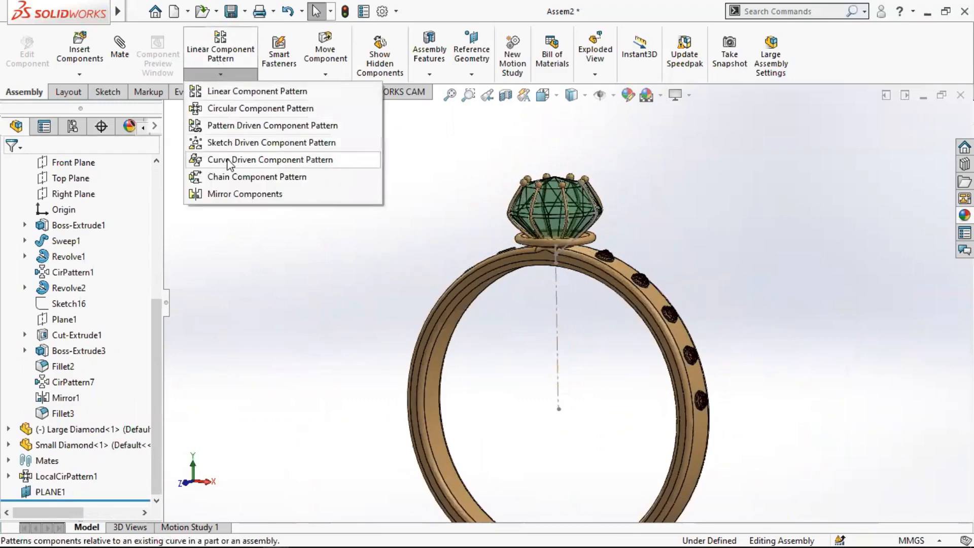
{"action": "left_click", "coordinate": [243, 193]}
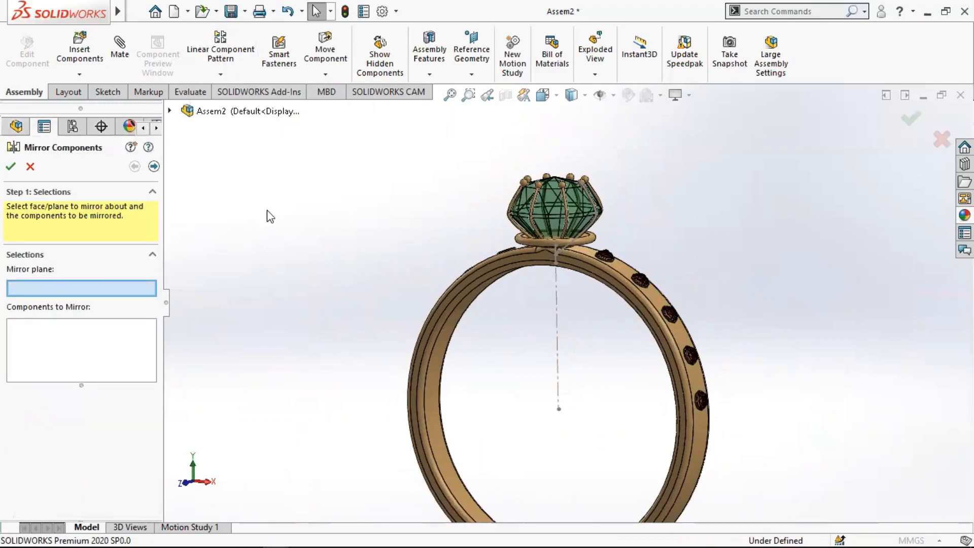
{"action": "left_click", "coordinate": [169, 111]}
{"action": "left_click", "coordinate": [223, 315]}
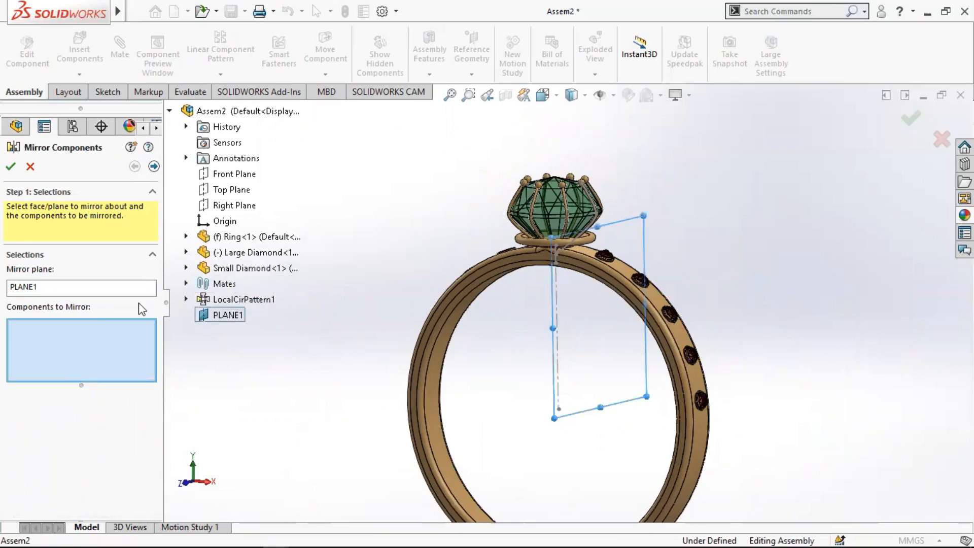
{"action": "left_click", "coordinate": [80, 287]}
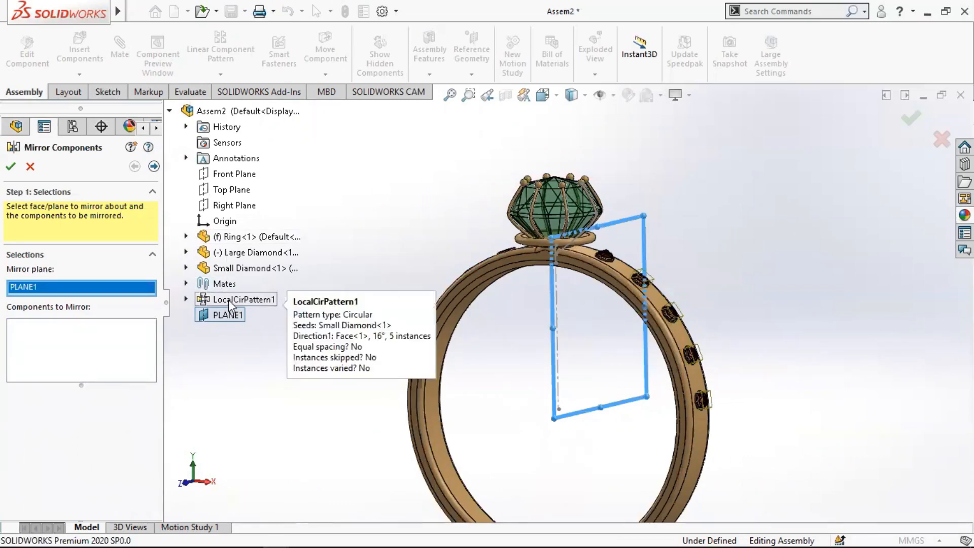
{"action": "right_click", "coordinate": [64, 288]}
{"action": "left_click", "coordinate": [101, 315]}
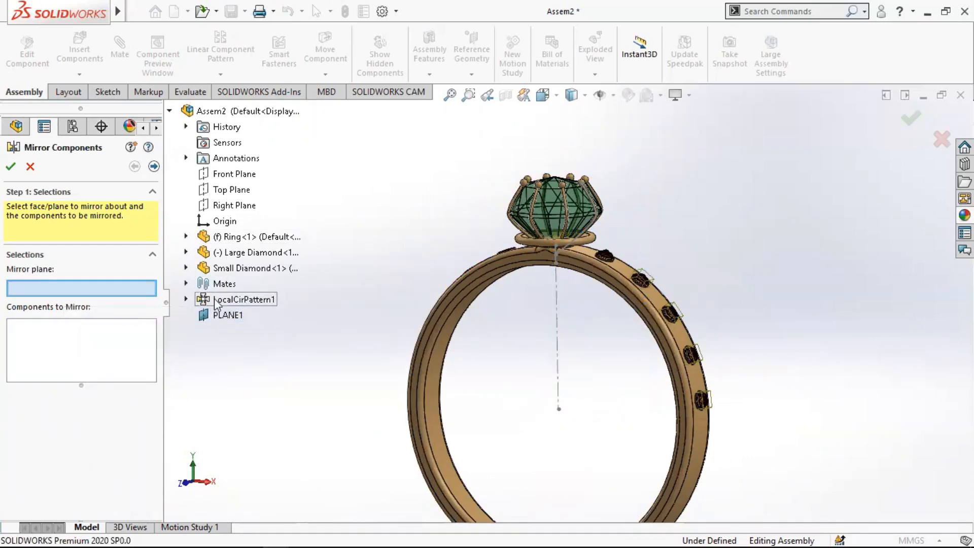
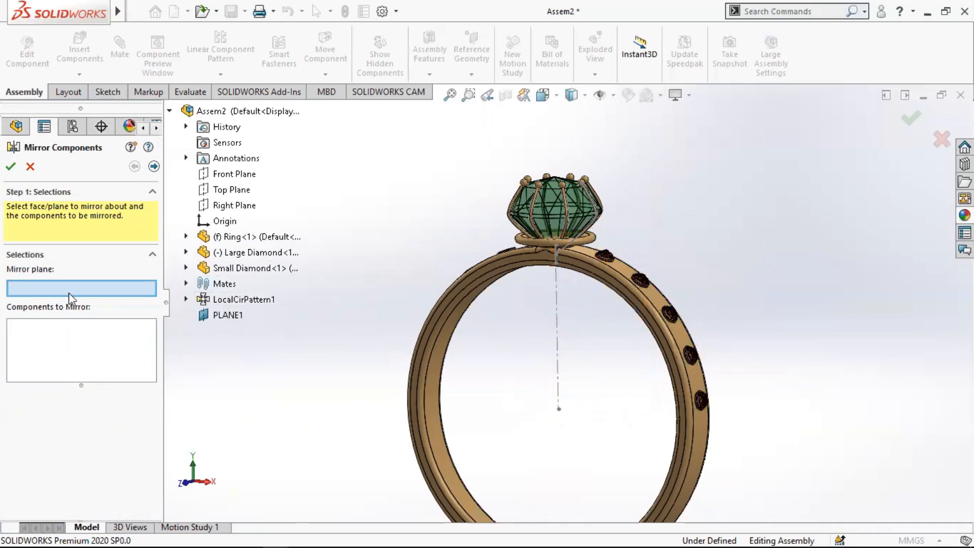
{"action": "left_click", "coordinate": [108, 338]}
{"action": "left_click", "coordinate": [229, 316]}
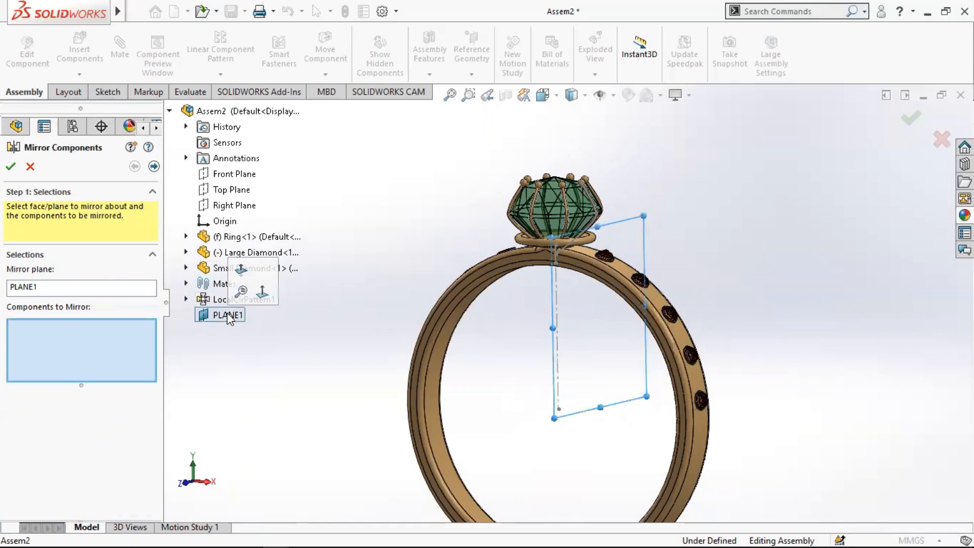
Mirror Small Diamond-1 through Small Diamond-5 about PLANE1 to the ring's opposite side.
{"action": "scroll", "coordinate": [479, 255], "scroll_direction": "down", "scroll_amount": 3}
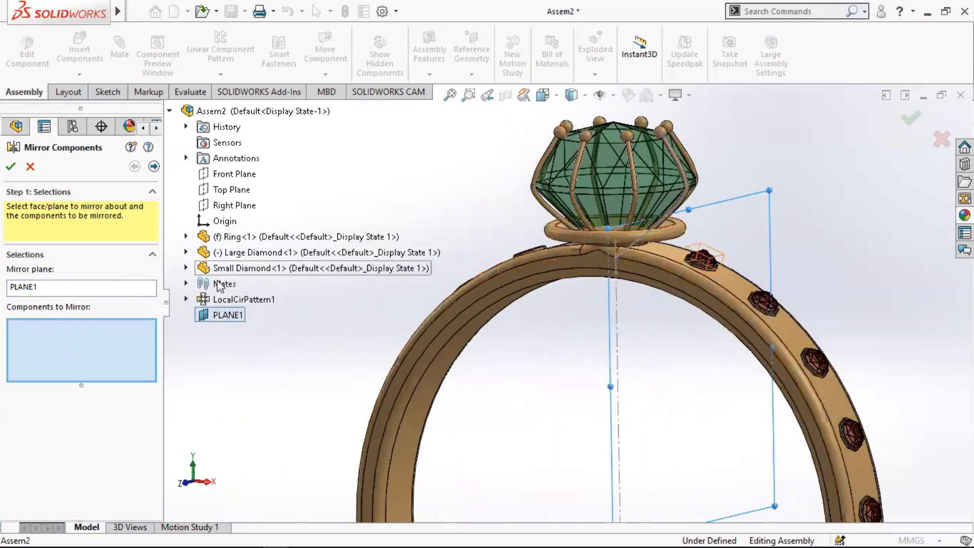
{"action": "left_click", "coordinate": [224, 300]}
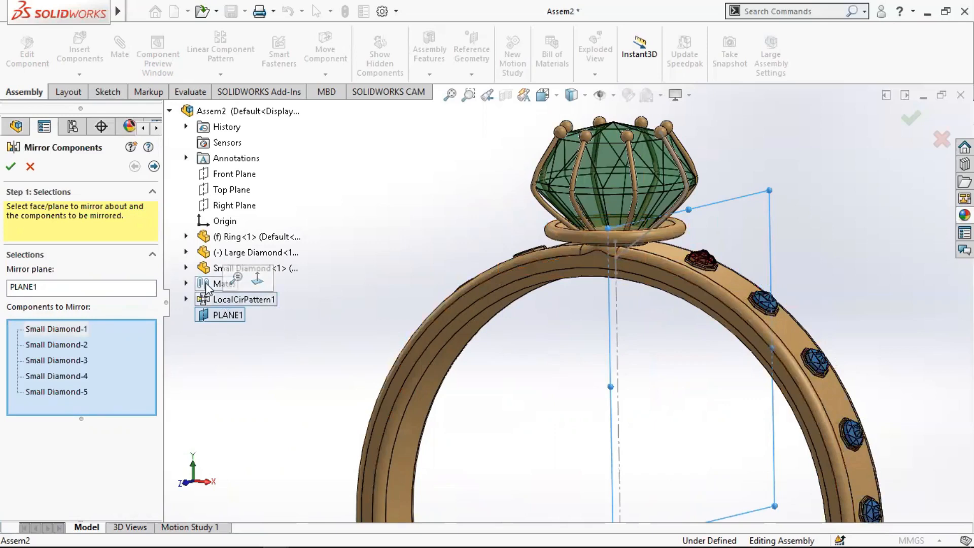
{"action": "middle_click_drag", "start_coordinate": [503, 284], "coordinate": [525, 310]}
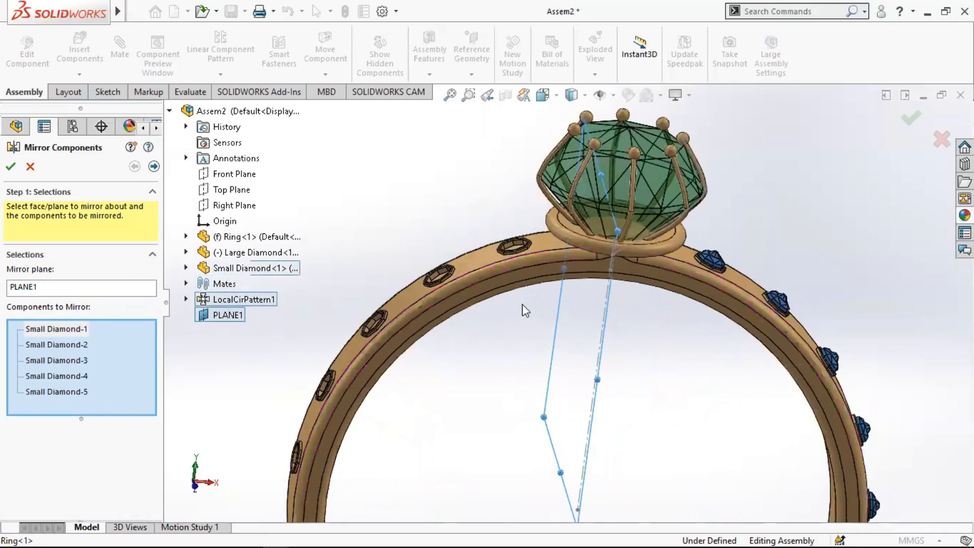
{"action": "left_click", "coordinate": [10, 166]}
{"action": "key", "text": "f"}
{"action": "mouse_move", "coordinate": [561, 413]}
{"action": "middle_mouse_down"}
{"action": "mouse_move", "coordinate": [524, 333]}
{"action": "mouse_move", "coordinate": [504, 383]}
{"action": "mouse_move", "coordinate": [538, 373]}
{"action": "mouse_move", "coordinate": [471, 352]}
{"action": "middle_mouse_up"}
{"action": "right_click", "coordinate": [578, 333]}
{"action": "left_click", "coordinate": [613, 313]}
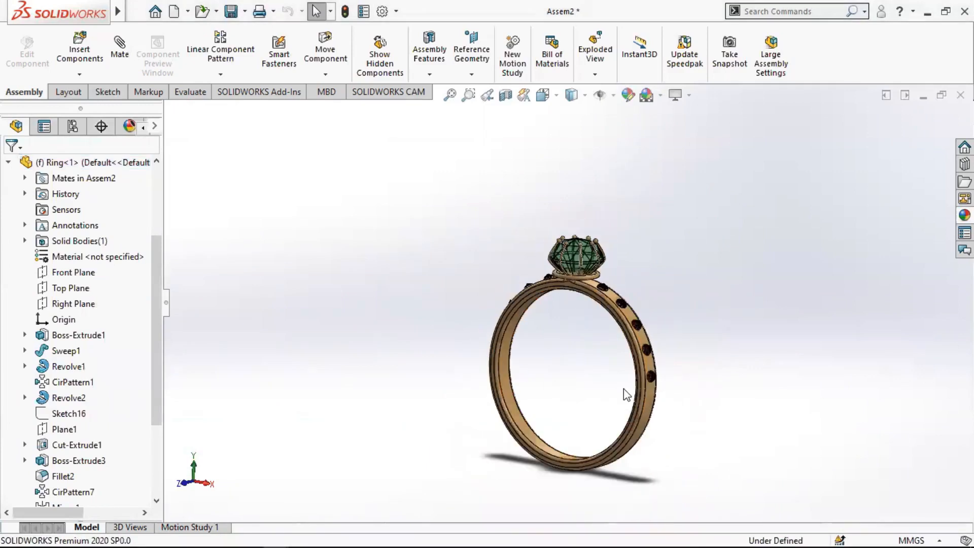
Apply a plain white background scene to the assembly and inspect the ring with its diamonds from several angles.
{"action": "left_click", "coordinate": [660, 95]}
{"action": "left_click", "coordinate": [678, 127]}
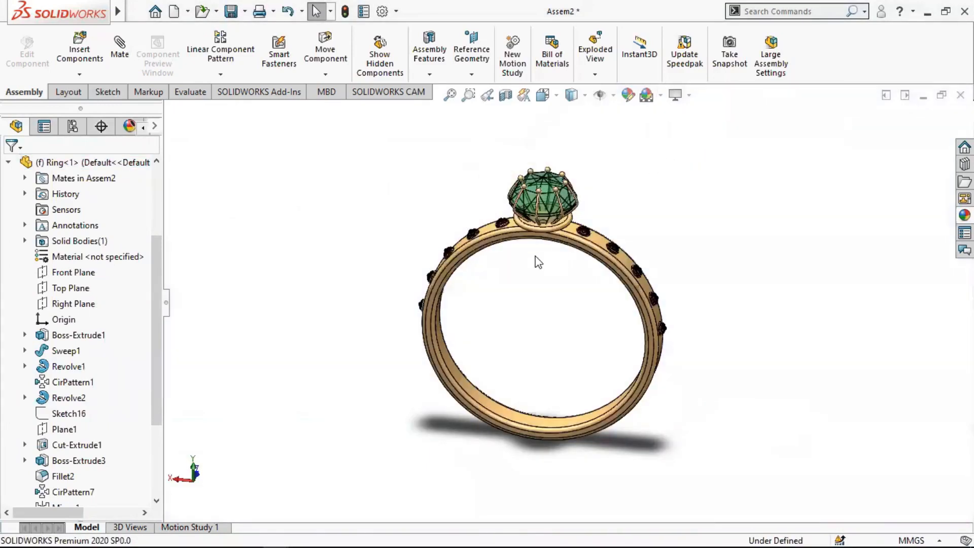
{"action": "middle_click_drag", "start_coordinate": [635, 330], "coordinate": [538, 365]}
{"action": "middle_click_drag", "start_coordinate": [574, 334], "coordinate": [560, 379]}
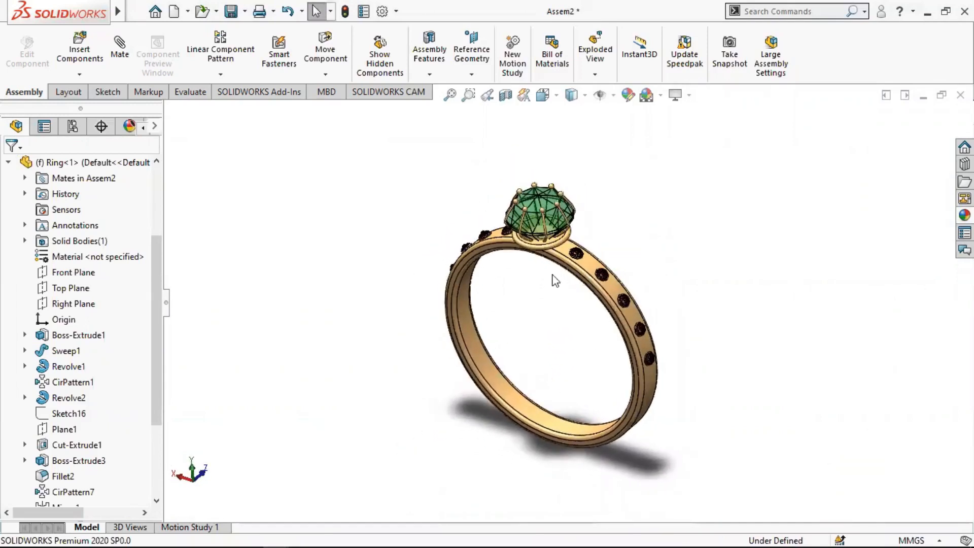
{"action": "scroll", "coordinate": [549, 294], "scroll_direction": "down", "scroll_amount": 2}
{"action": "scroll", "coordinate": [553, 301], "scroll_direction": "up", "scroll_amount": 4}
{"action": "scroll", "coordinate": [579, 323], "scroll_direction": "down", "scroll_amount": 2}
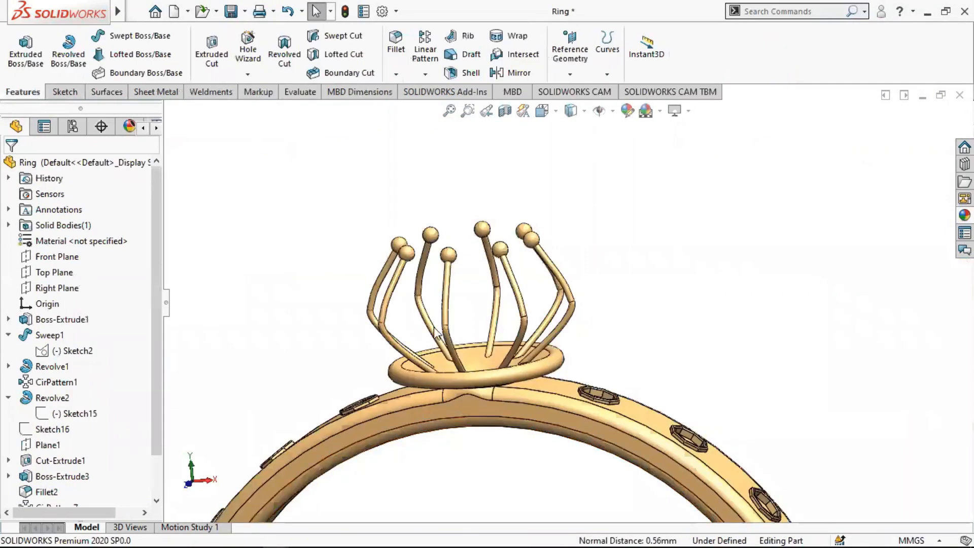
Start a new sketch on the Top Plane and orient the view normal to it.
{"action": "scroll", "coordinate": [437, 326], "scroll_direction": "up", "scroll_amount": 3}
{"action": "scroll", "coordinate": [497, 440], "scroll_direction": "up", "scroll_amount": 4}
{"action": "middle_click_drag", "start_coordinate": [497, 442], "coordinate": [496, 497]}
{"action": "right_click", "coordinate": [57, 280]}
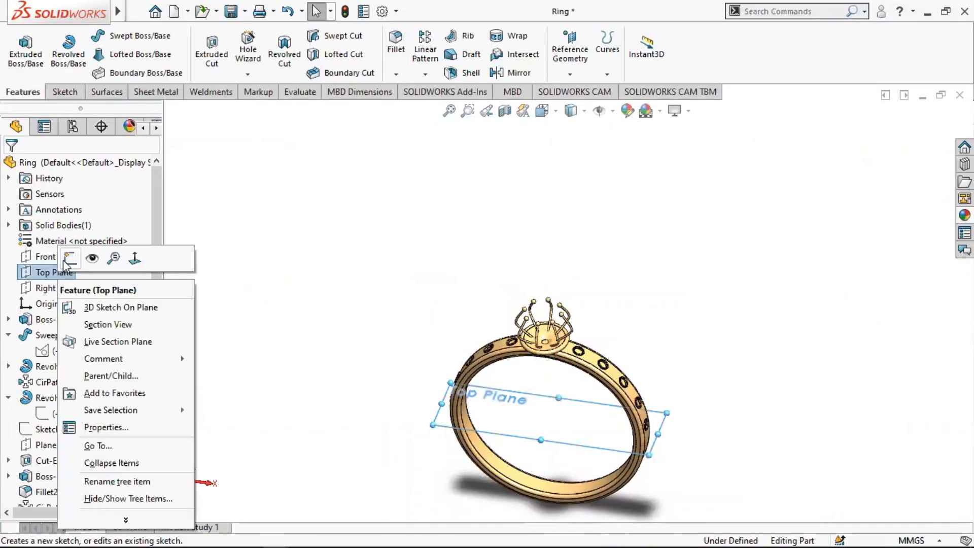
{"action": "left_click", "coordinate": [90, 254]}
{"action": "right_click", "coordinate": [63, 278]}
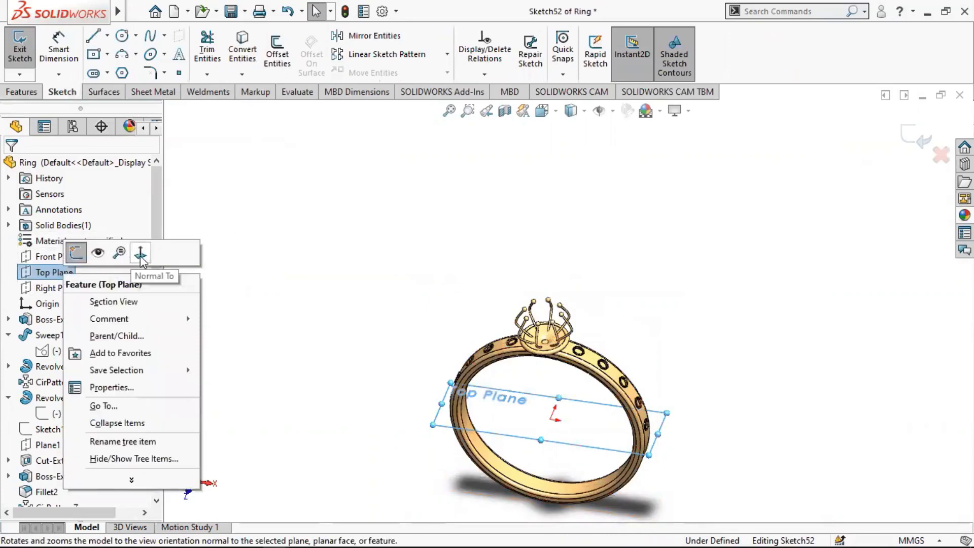
{"action": "left_click", "coordinate": [139, 252]}
Sketch a horizontal centerline about 8.4 mm long just below the origin, crossing the ring's diamond seat.
{"action": "left_click", "coordinate": [107, 36]}
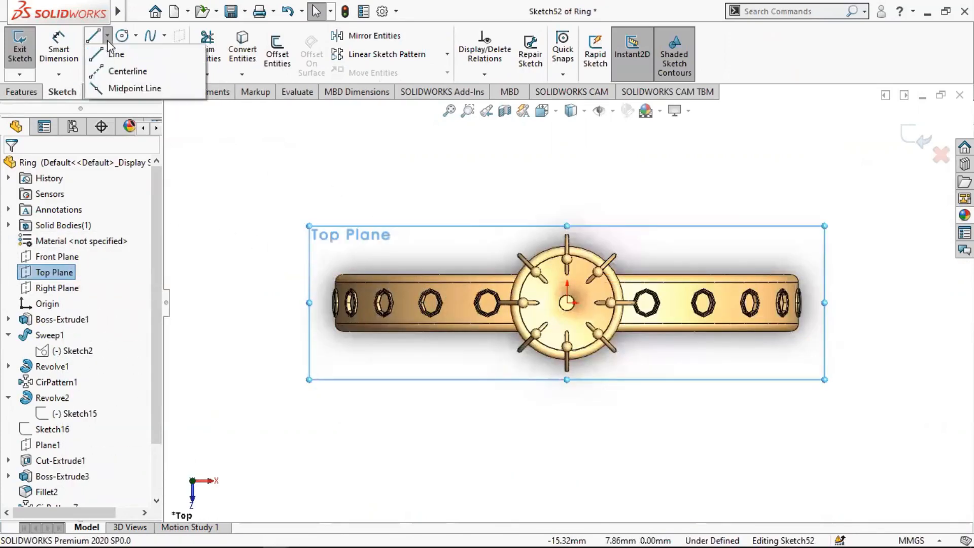
{"action": "left_click", "coordinate": [119, 70]}
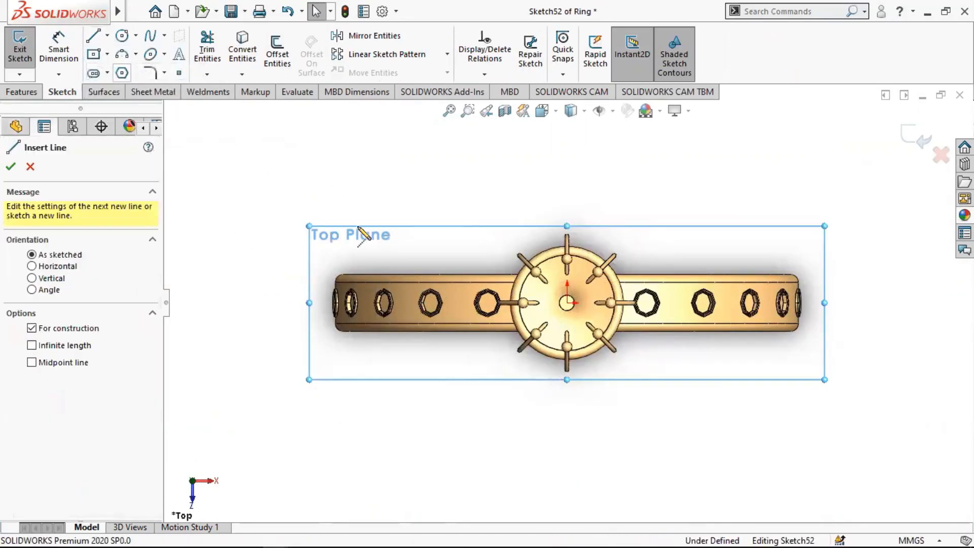
{"action": "left_click", "coordinate": [461, 319]}
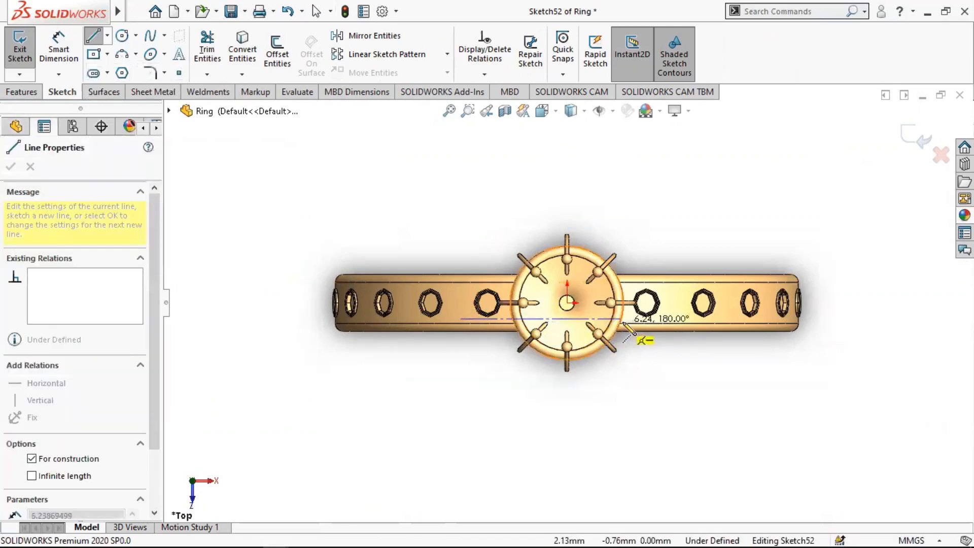
{"action": "left_click", "coordinate": [678, 320]}
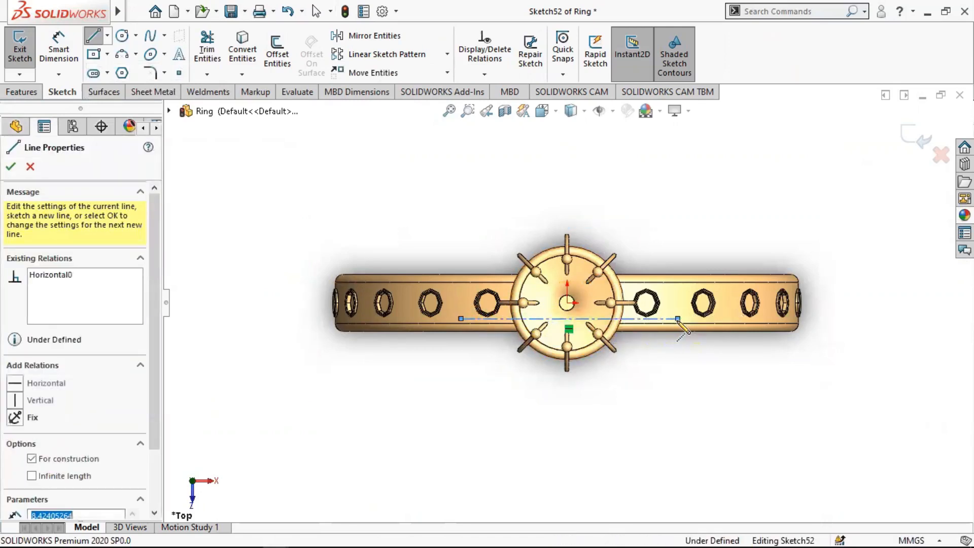
Add a Vertical relation between the origin and the centerline's midpoint.
{"action": "scroll", "coordinate": [574, 329], "scroll_direction": "down", "scroll_amount": 5}
{"action": "left_click", "coordinate": [485, 75]}
{"action": "left_click", "coordinate": [494, 106]}
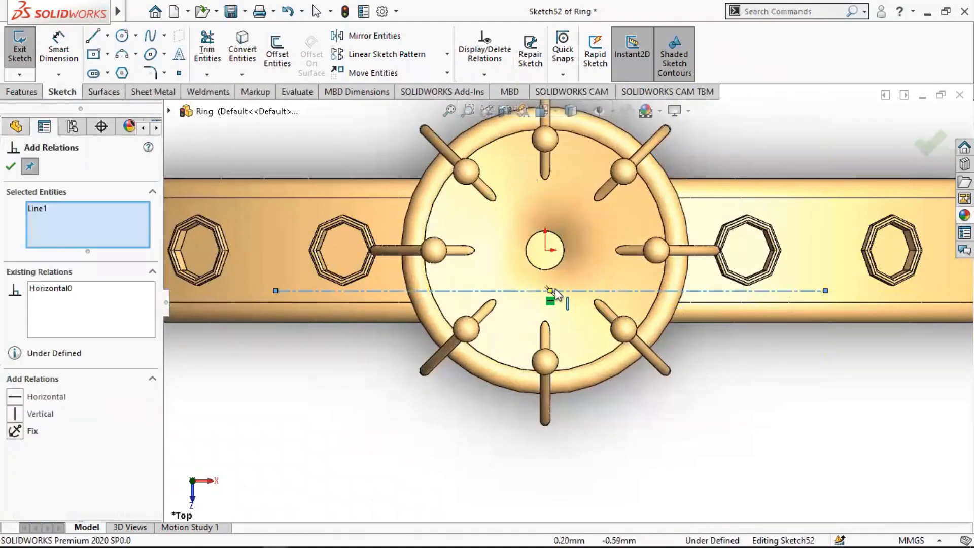
{"action": "left_click", "coordinate": [551, 292]}
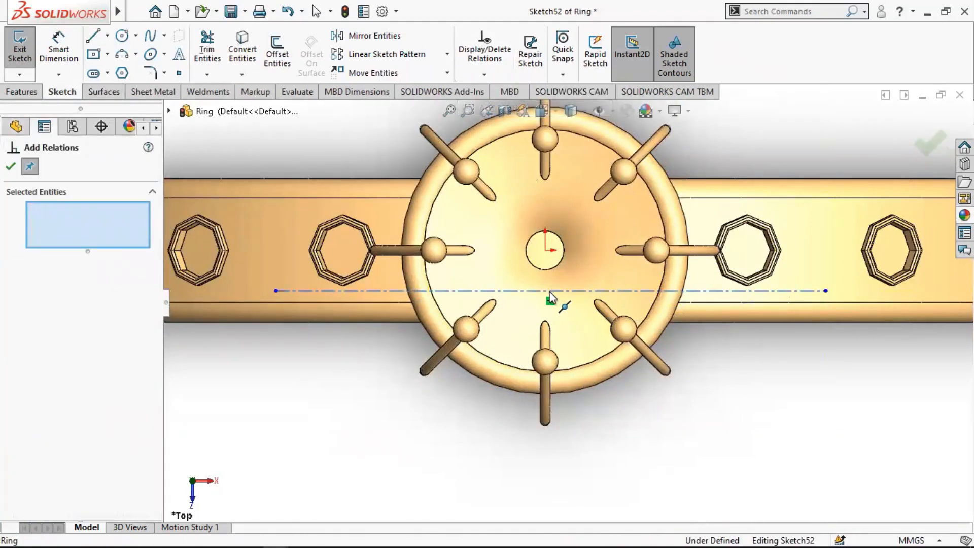
{"action": "left_click", "coordinate": [545, 250]}
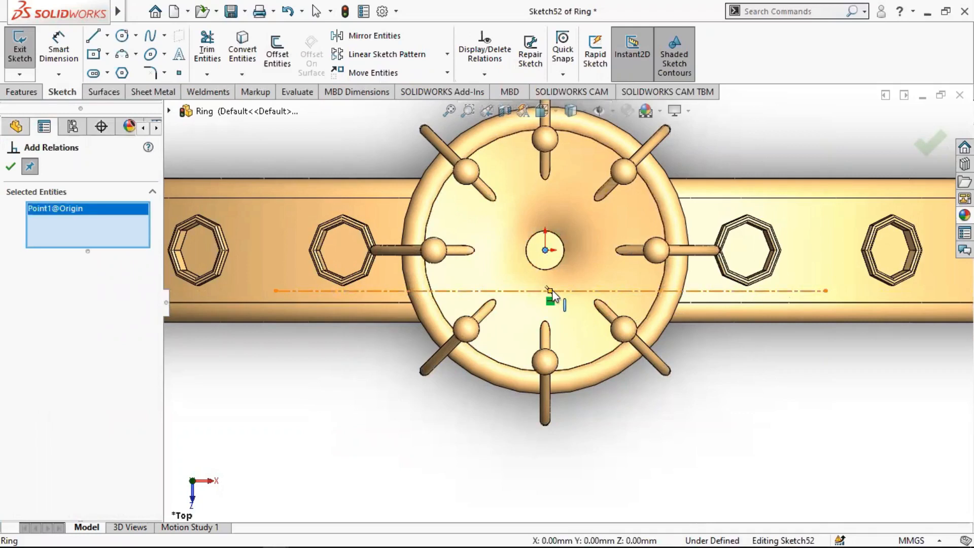
{"action": "left_click", "coordinate": [550, 291]}
{"action": "left_click", "coordinate": [16, 413]}
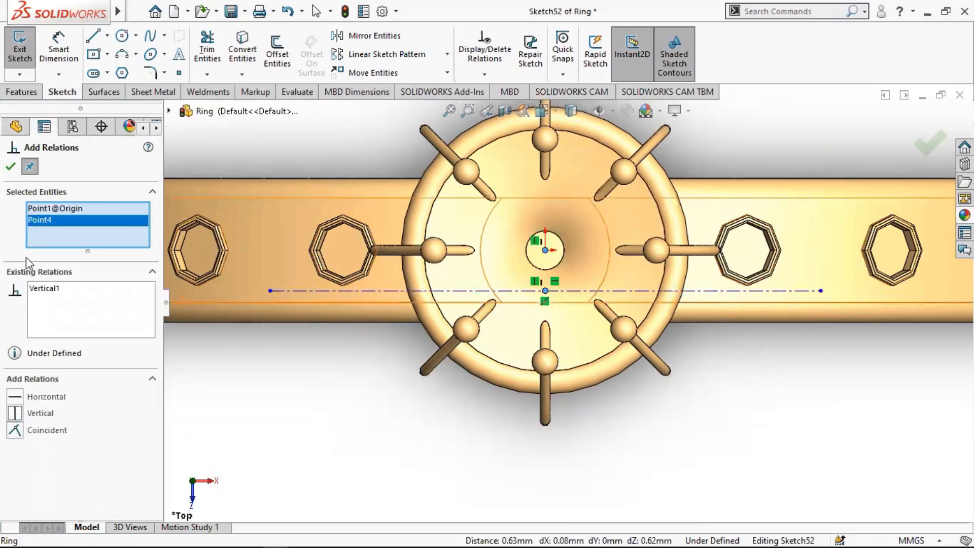
{"action": "left_click", "coordinate": [11, 167]}
{"action": "key", "text": "f"}
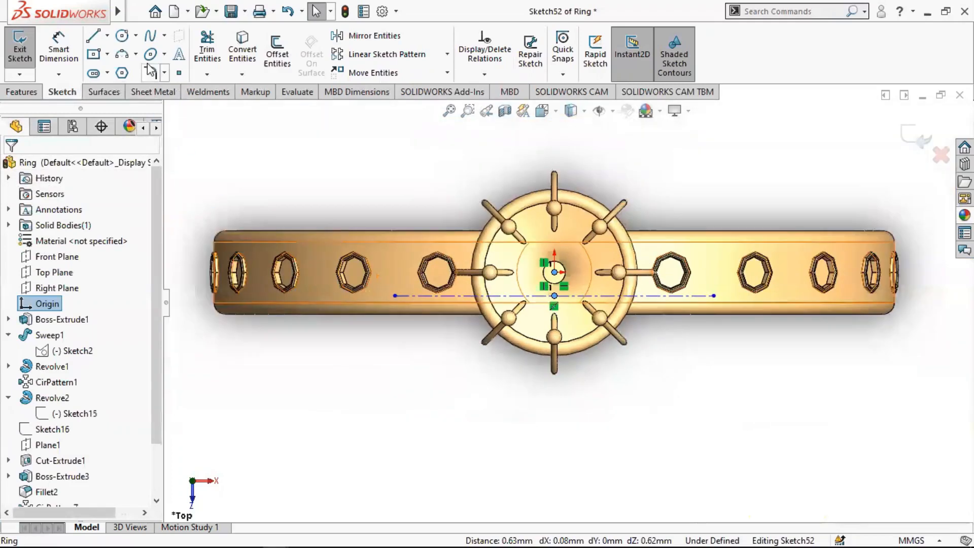
Add sketch text with the name to engrave, in capitals, centred along the centerline.
{"action": "left_click", "coordinate": [177, 57]}
{"action": "type", "text": "PUTRI"}
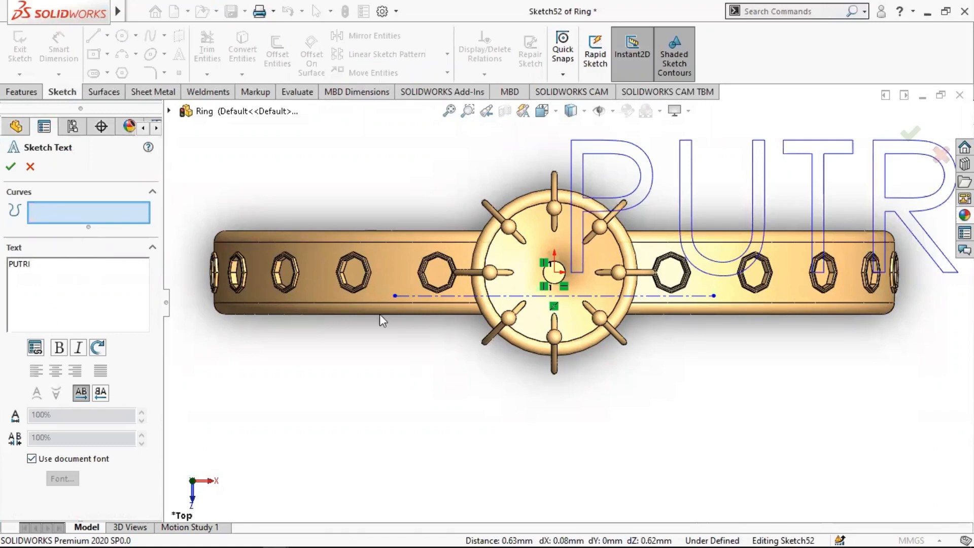
{"action": "left_click", "coordinate": [452, 296]}
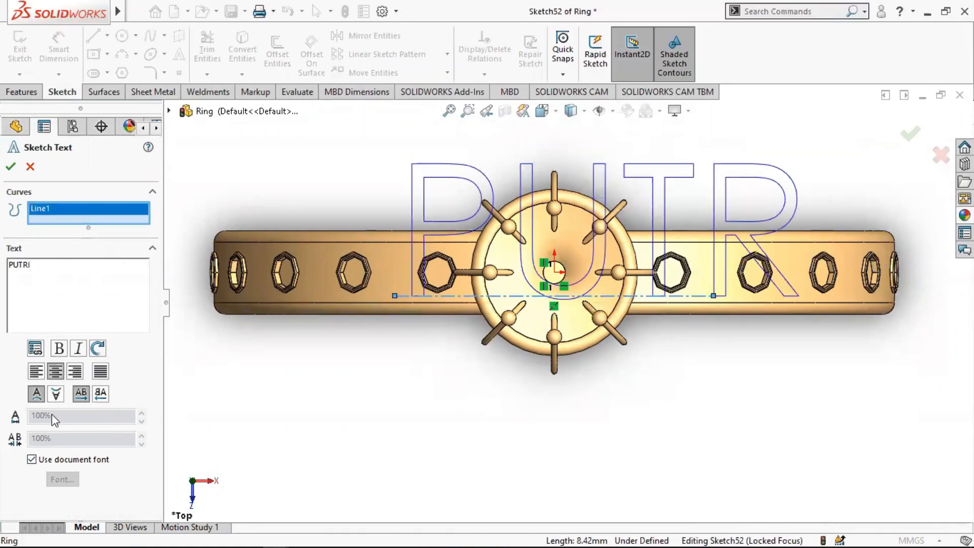
Give the sketch text its own font, Century Schoolbook Regular with a height of 1 mm, and accept the text.
{"action": "left_click", "coordinate": [32, 460]}
{"action": "left_click", "coordinate": [63, 479]}
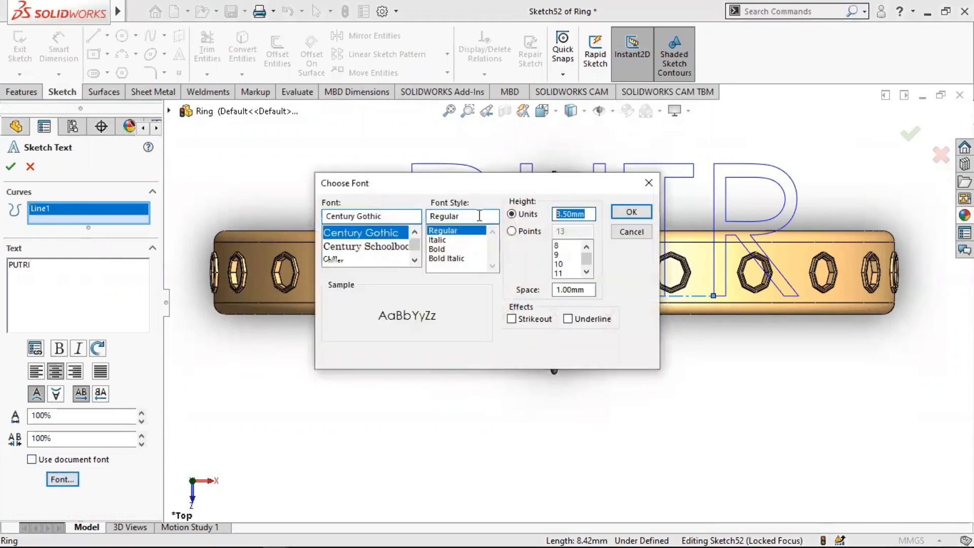
{"action": "left_click", "coordinate": [381, 249]}
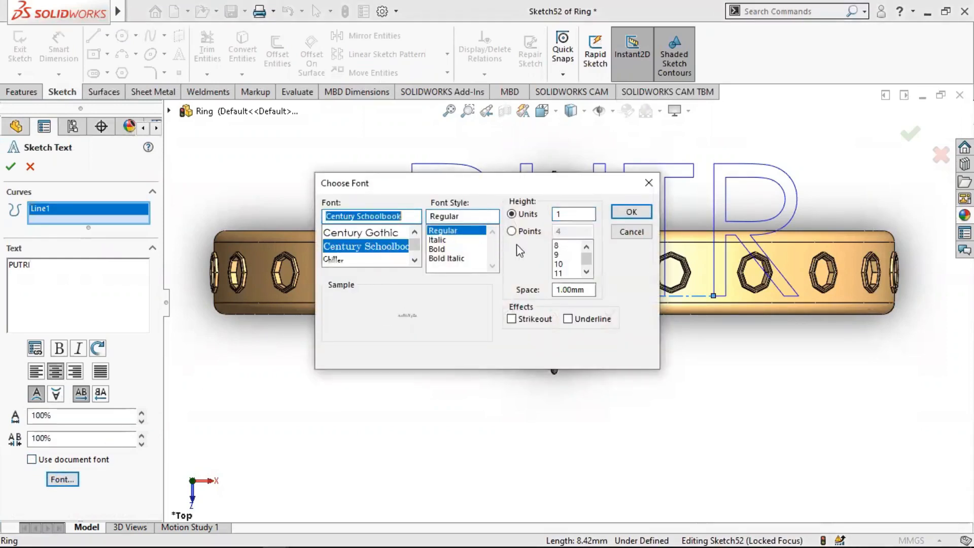
{"action": "left_click", "coordinate": [632, 212]}
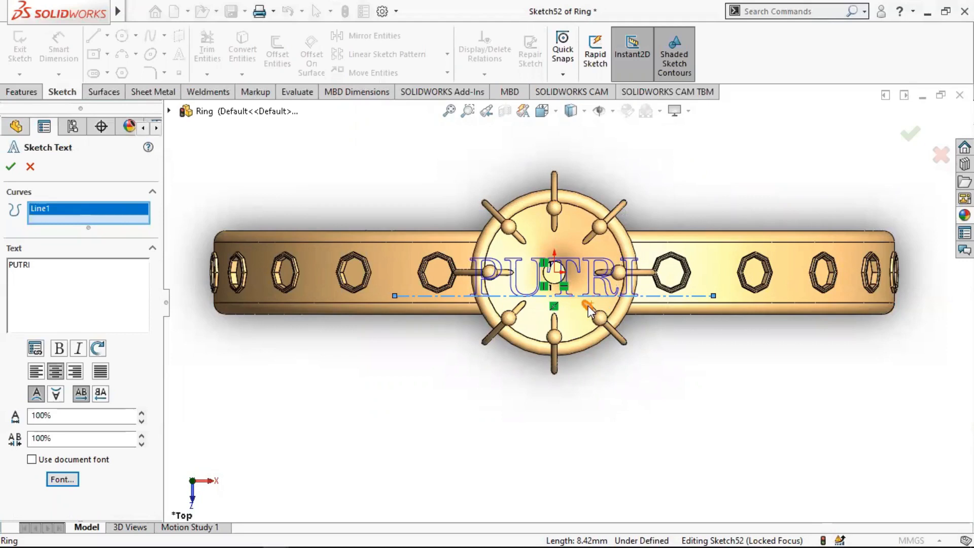
{"action": "scroll", "coordinate": [589, 311], "scroll_direction": "down", "scroll_amount": 2}
{"action": "scroll", "coordinate": [522, 297], "scroll_direction": "up", "scroll_amount": 3}
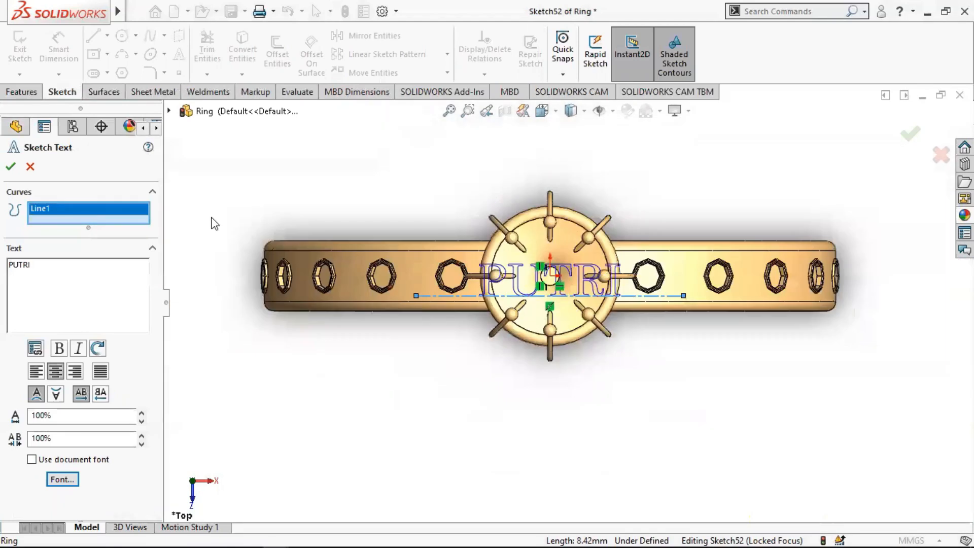
{"action": "left_click", "coordinate": [7, 169]}
Start an Extruded Cut from the text sketch, ending Offset From Surface at the band's inner face.
{"action": "middle_click_drag", "start_coordinate": [376, 326], "coordinate": [364, 274]}
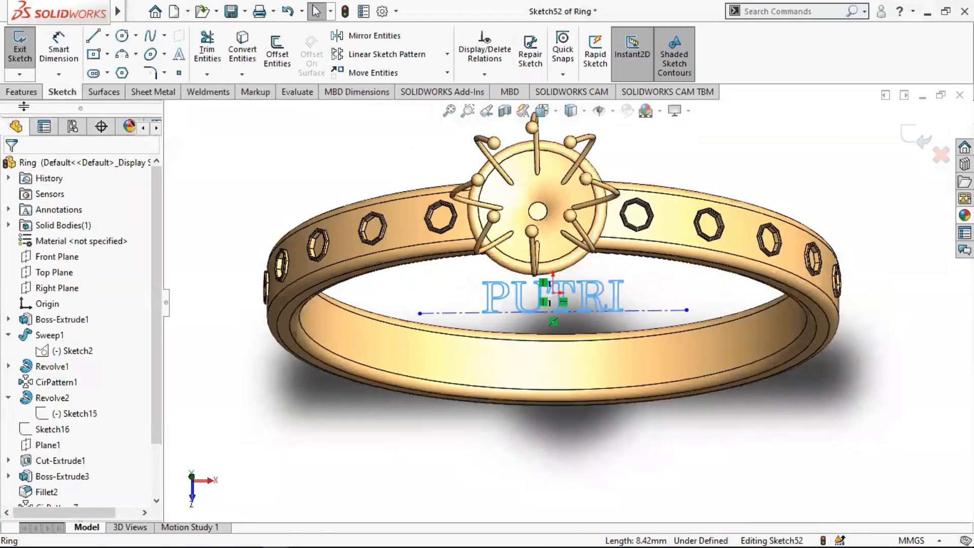
{"action": "left_click", "coordinate": [33, 89]}
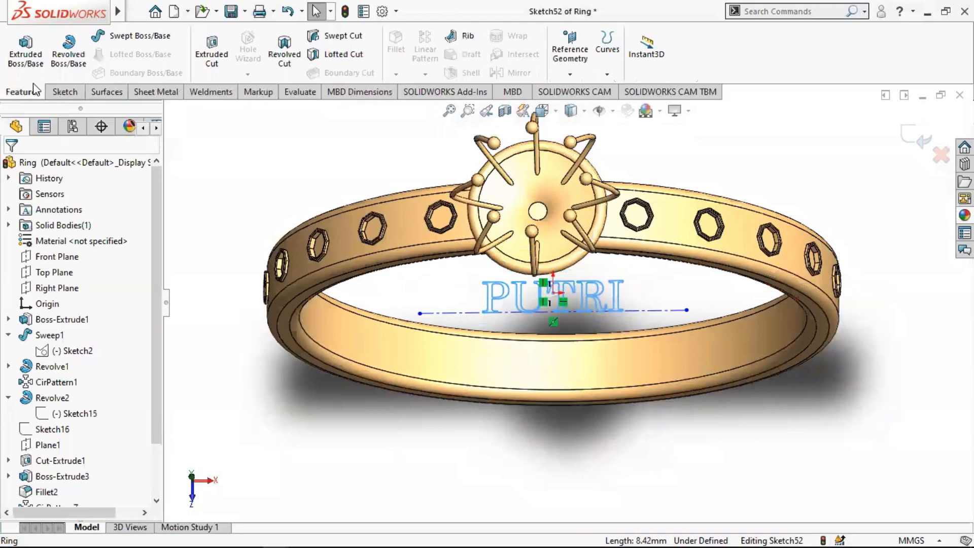
{"action": "left_click", "coordinate": [212, 53]}
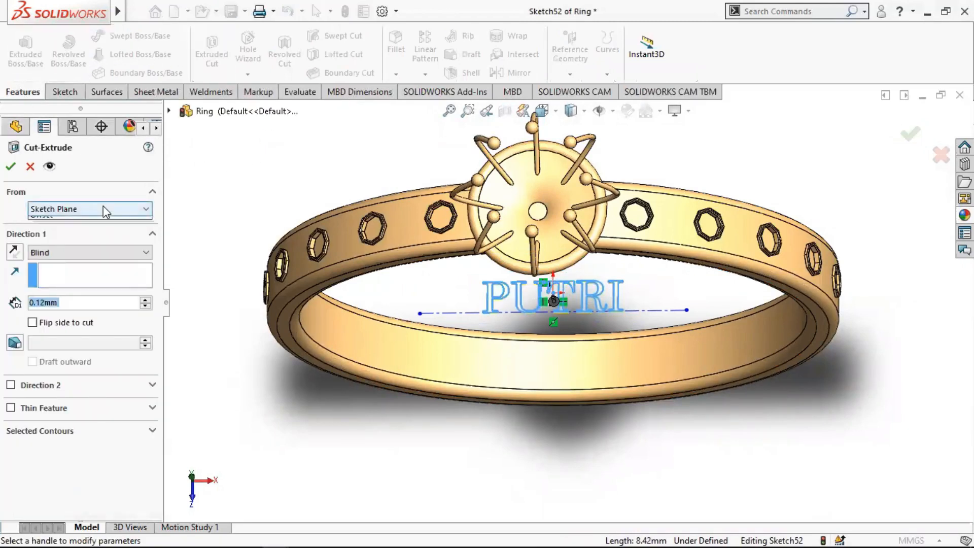
{"action": "left_click", "coordinate": [102, 205]}
{"action": "left_click", "coordinate": [103, 206]}
{"action": "left_click", "coordinate": [100, 254]}
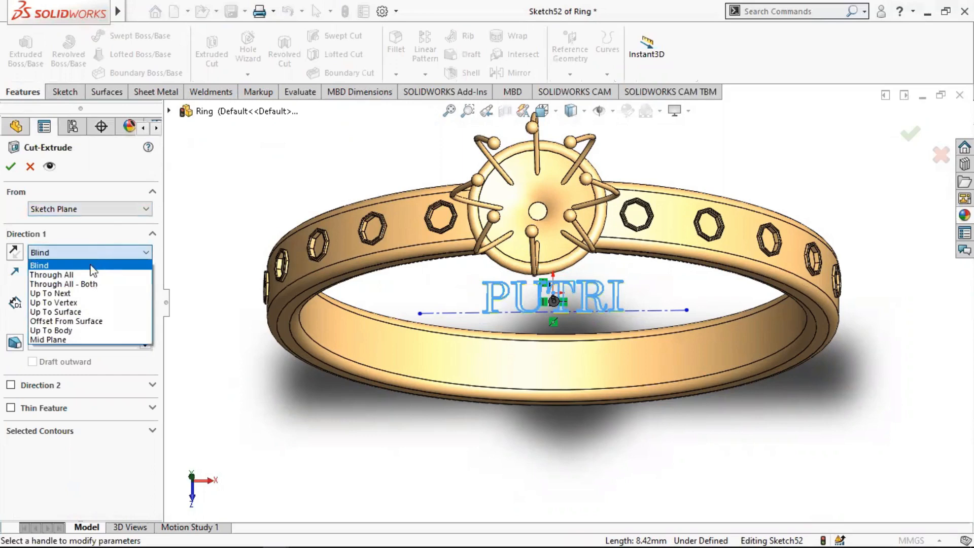
{"action": "left_click", "coordinate": [89, 321]}
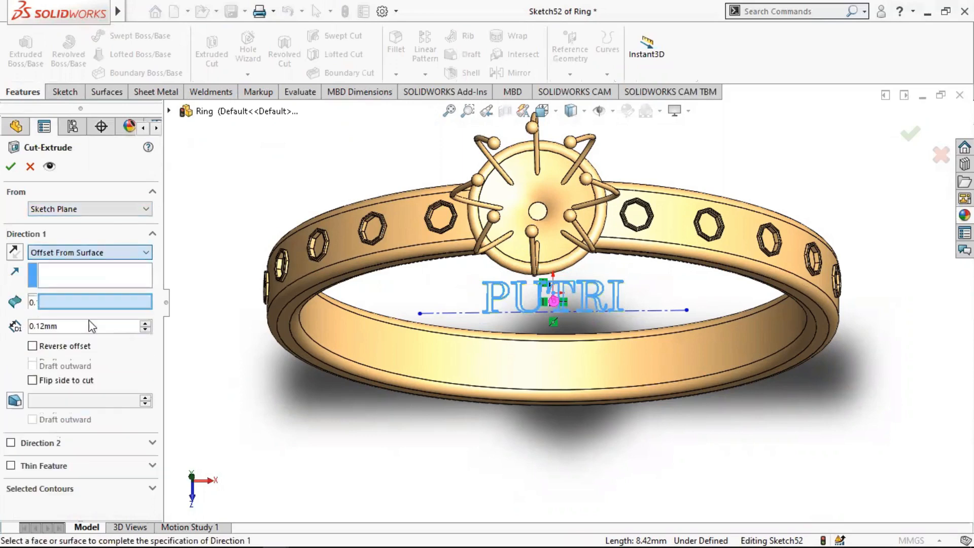
{"action": "left_click", "coordinate": [476, 354]}
Reverse the 0.12 mm offset and complete the cut that engraves the text into the band's inner face.
{"action": "middle_click_drag", "start_coordinate": [540, 304], "coordinate": [556, 316]}
{"action": "scroll", "coordinate": [489, 380], "scroll_direction": "down", "scroll_amount": 3}
{"action": "middle_click_drag", "start_coordinate": [446, 301], "coordinate": [445, 163]}
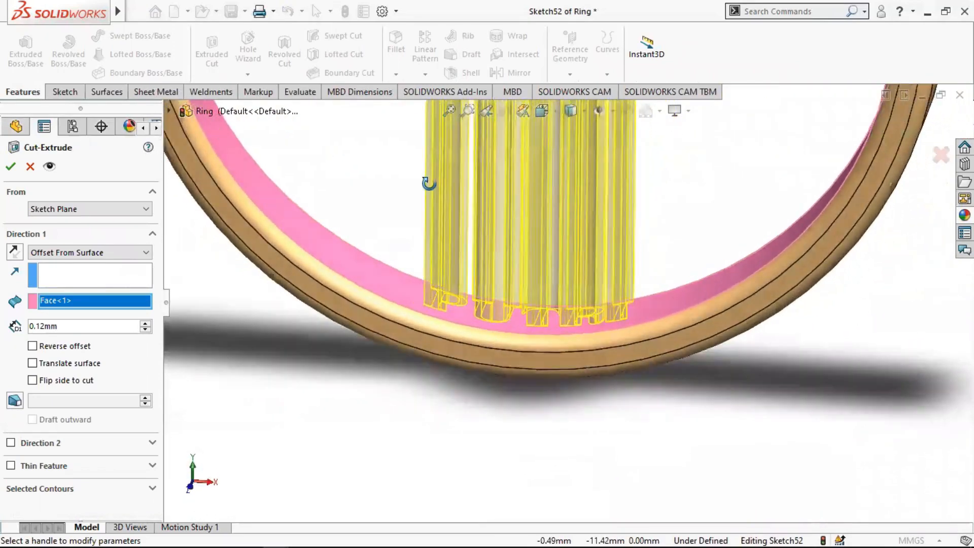
{"action": "scroll", "coordinate": [456, 310], "scroll_direction": "down", "scroll_amount": 3}
{"action": "scroll", "coordinate": [453, 304], "scroll_direction": "down", "scroll_amount": 2}
{"action": "middle_click_drag", "start_coordinate": [455, 304], "coordinate": [516, 260]}
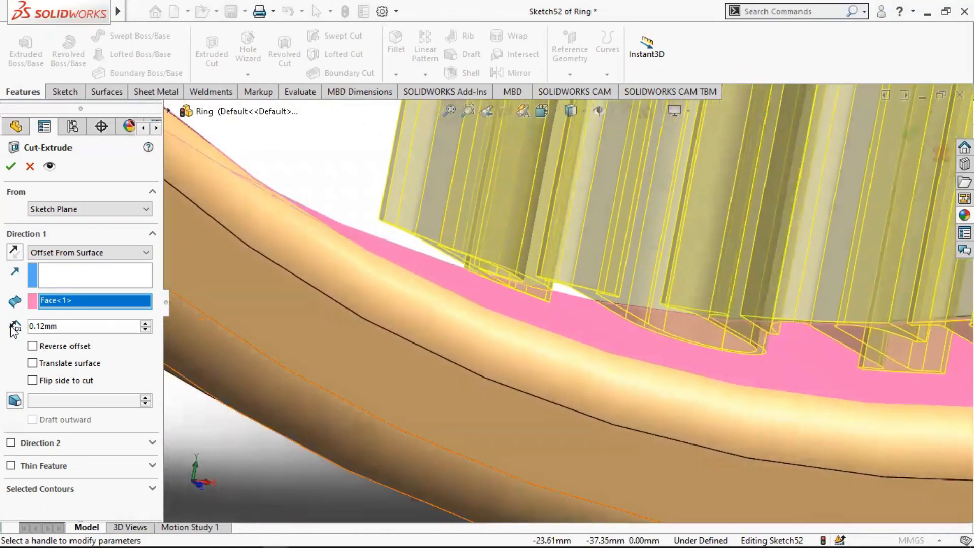
{"action": "left_click", "coordinate": [32, 346]}
{"action": "middle_click_drag", "start_coordinate": [212, 350], "coordinate": [512, 308]}
{"action": "middle_click_drag", "start_coordinate": [510, 338], "coordinate": [487, 341]}
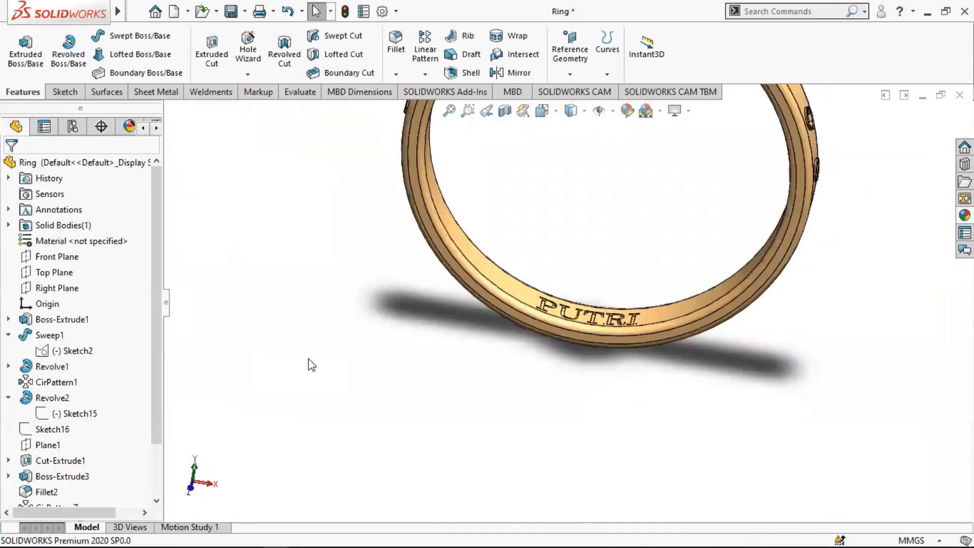
Inspect the engraving inside the band and reopen the engraved cut's text sketch for editing.
{"action": "middle_click_drag", "start_coordinate": [312, 365], "coordinate": [486, 412]}
{"action": "scroll", "coordinate": [603, 294], "scroll_direction": "down", "scroll_amount": 7}
{"action": "middle_click_drag", "start_coordinate": [550, 331], "coordinate": [569, 269]}
{"action": "scroll", "coordinate": [548, 340], "scroll_direction": "up", "scroll_amount": 6}
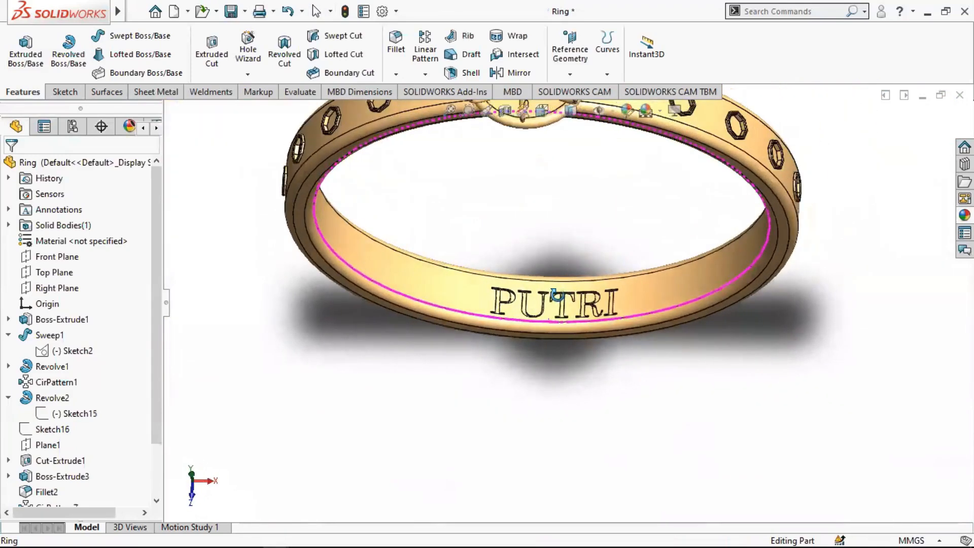
{"action": "scroll", "coordinate": [111, 431], "scroll_direction": "down", "scroll_amount": 2}
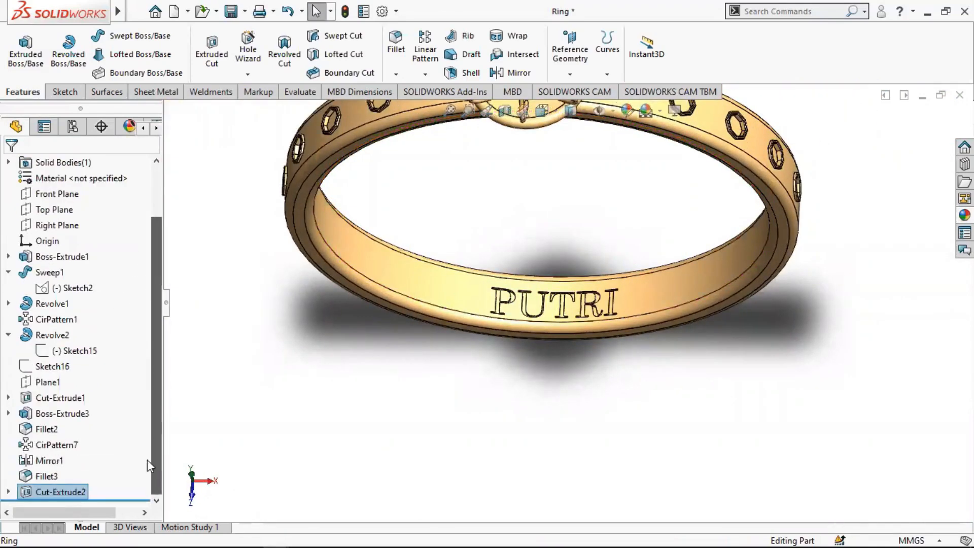
{"action": "left_click", "coordinate": [7, 492]}
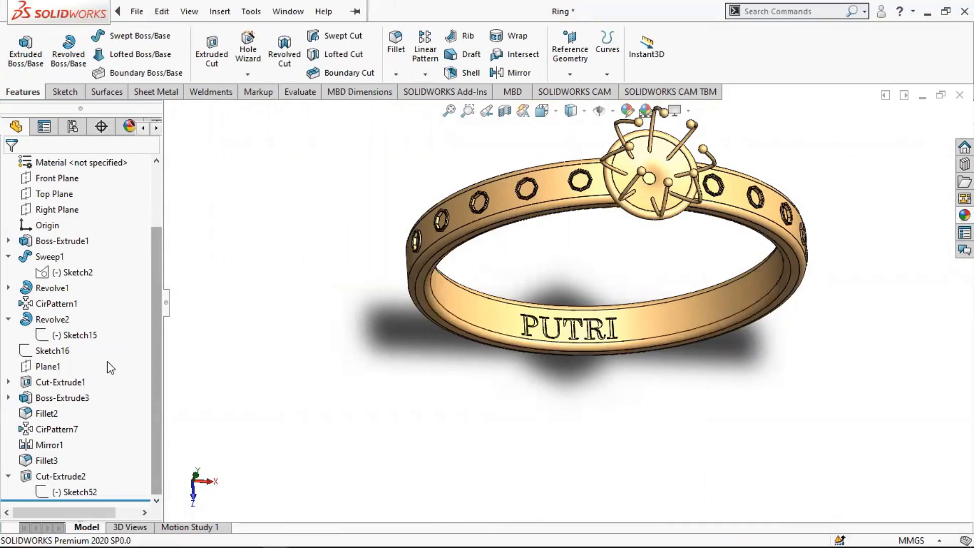
{"action": "right_click", "coordinate": [50, 491]}
{"action": "left_click", "coordinate": [70, 257]}
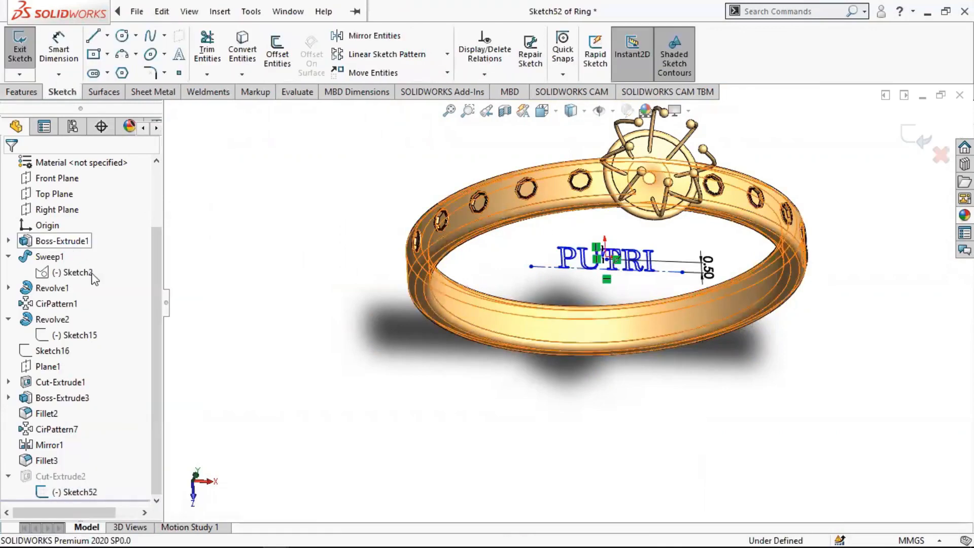
{"action": "left_click", "coordinate": [66, 492]}
{"action": "right_click", "coordinate": [66, 492]}
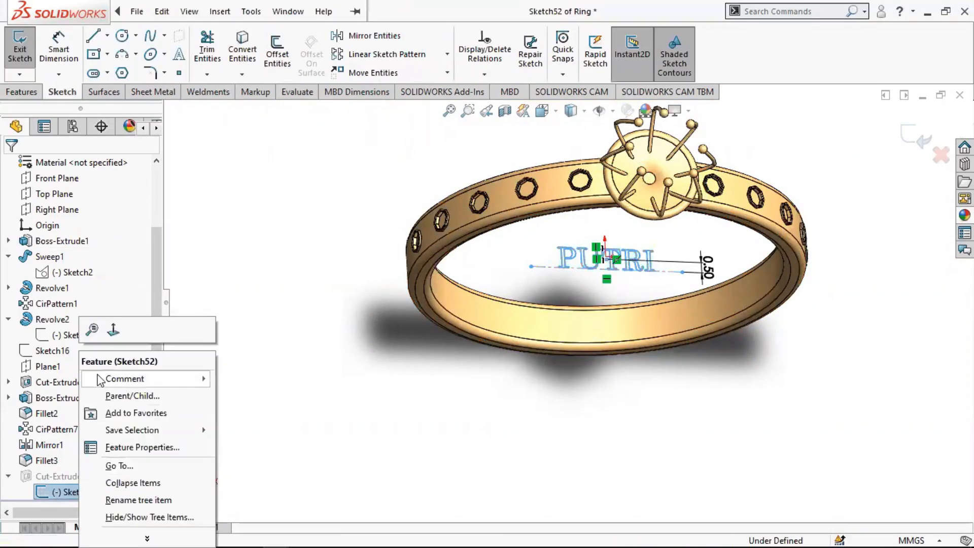
Change the engraving text's font to Matura MT Script Capitals, Regular.
{"action": "left_click", "coordinate": [581, 269]}
{"action": "left_click", "coordinate": [581, 264]}
{"action": "left_click", "coordinate": [583, 265]}
{"action": "double_click", "coordinate": [582, 265]}
{"action": "left_click", "coordinate": [62, 479]}
{"action": "mouse_move", "coordinate": [415, 245]}
{"action": "left_mouse_down"}
{"action": "mouse_move", "coordinate": [416, 260]}
{"action": "mouse_move", "coordinate": [420, 248]}
{"action": "left_mouse_up"}
{"action": "left_click", "coordinate": [382, 235]}
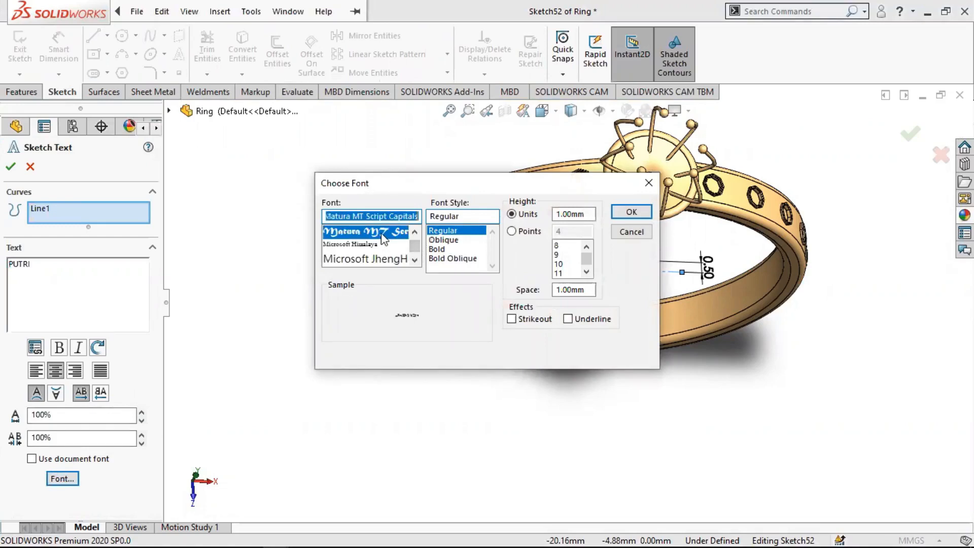
{"action": "left_click", "coordinate": [631, 211]}
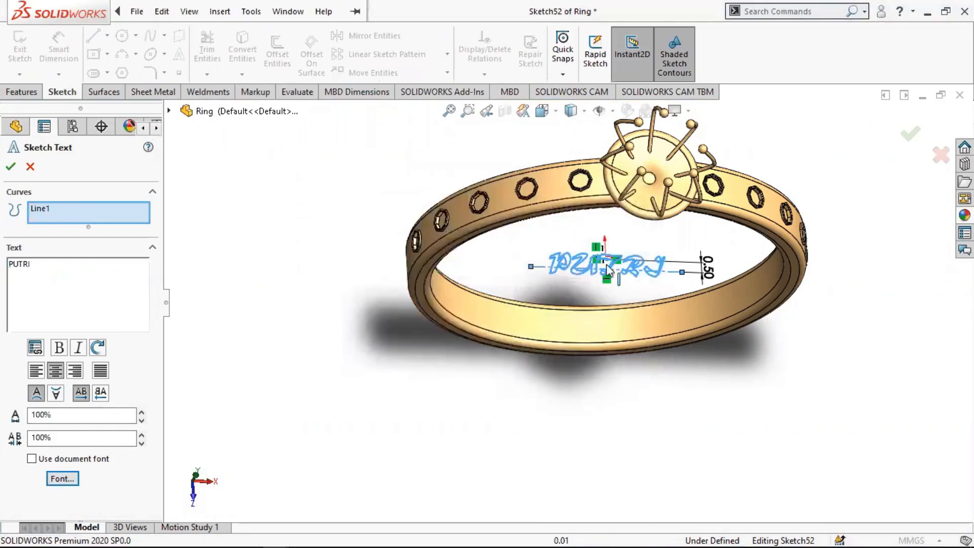
Change the engraving text's font to Lucida Handwriting, Italic, and exit the sketch to rebuild the cut.
{"action": "scroll", "coordinate": [627, 266], "scroll_direction": "down", "scroll_amount": 5}
{"action": "scroll", "coordinate": [424, 296], "scroll_direction": "up", "scroll_amount": 3}
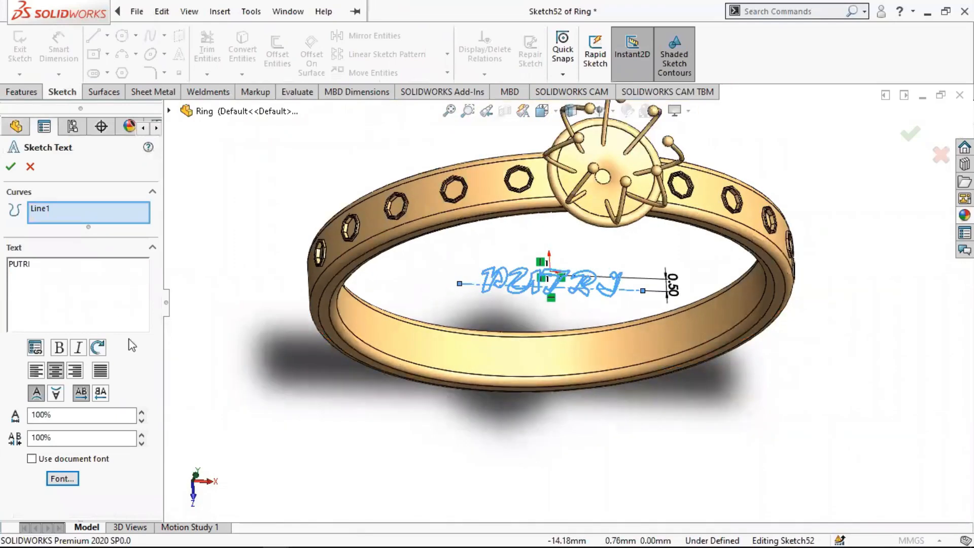
{"action": "left_click", "coordinate": [63, 478]}
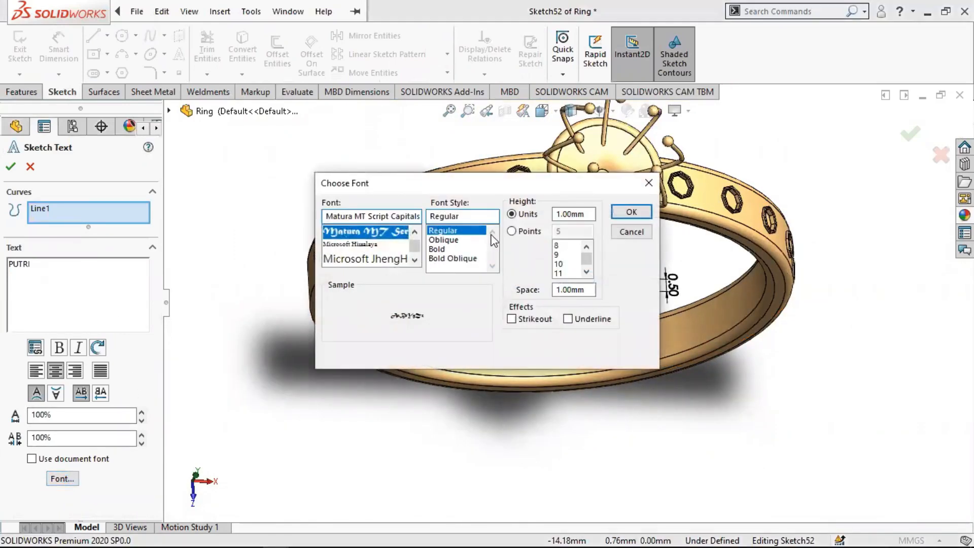
{"action": "scroll", "coordinate": [411, 247], "scroll_direction": "up", "scroll_amount": 4}
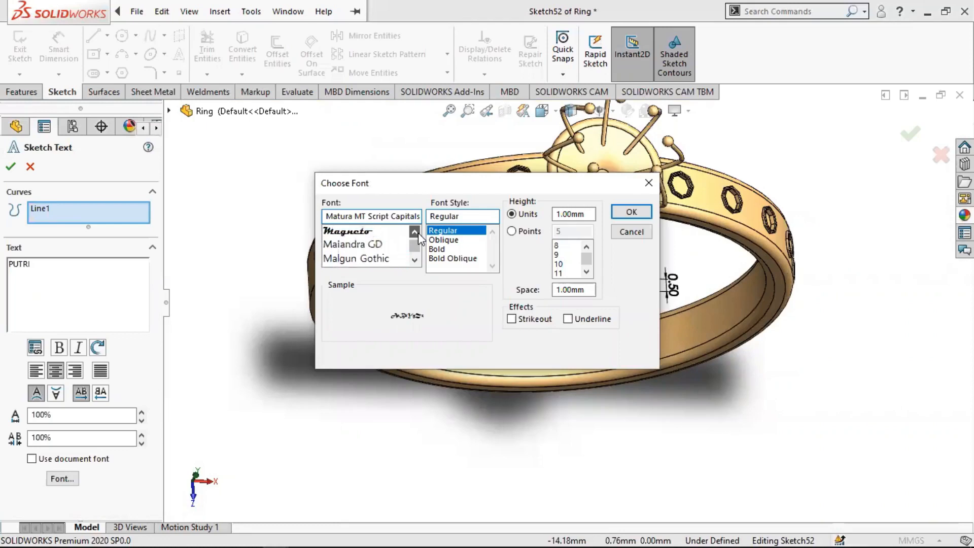
{"action": "scroll", "coordinate": [401, 248], "scroll_direction": "up", "scroll_amount": 1}
{"action": "left_click", "coordinate": [365, 259]}
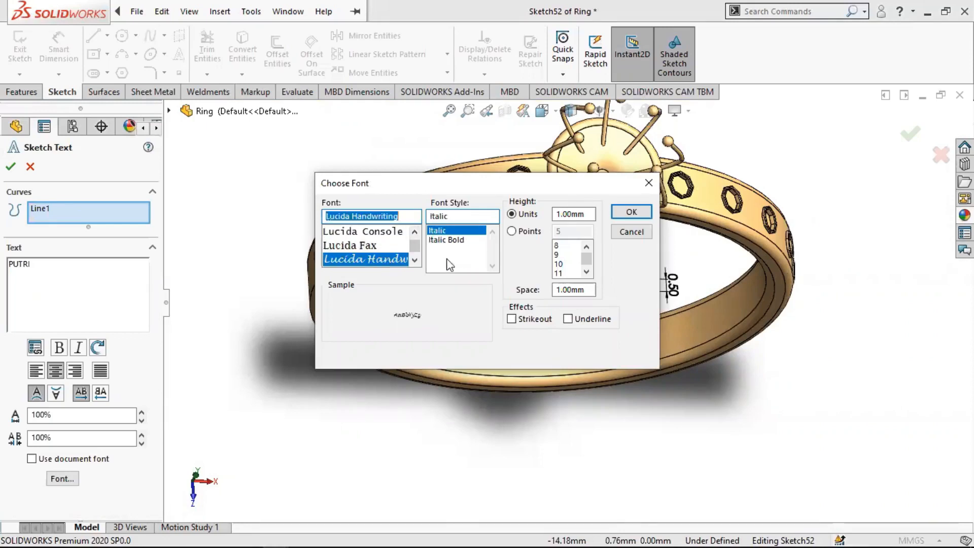
{"action": "left_click", "coordinate": [631, 212]}
{"action": "left_click", "coordinate": [11, 166]}
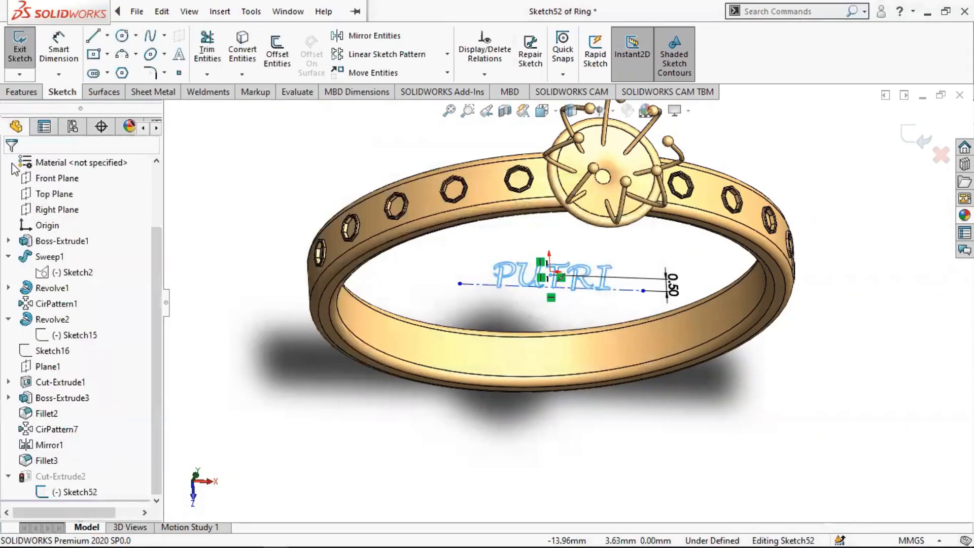
{"action": "left_click", "coordinate": [917, 136]}
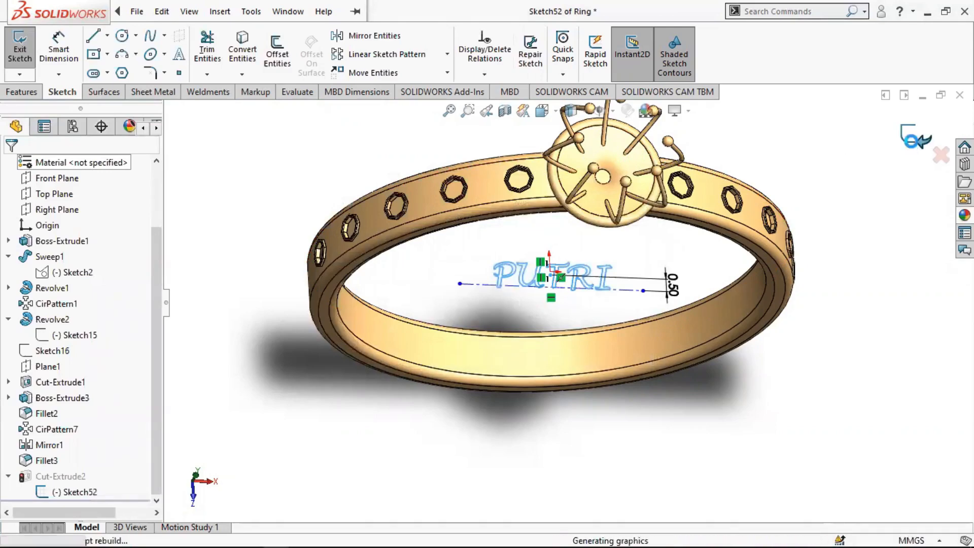
Check the rebuilt engraving inside the band, reopen its text sketch for editing and view it normal to the sketch plane.
{"action": "scroll", "coordinate": [563, 370], "scroll_direction": "down", "scroll_amount": 3}
{"action": "mouse_move", "coordinate": [486, 330]}
{"action": "middle_mouse_down"}
{"action": "mouse_move", "coordinate": [459, 354]}
{"action": "mouse_move", "coordinate": [489, 300]}
{"action": "mouse_move", "coordinate": [488, 327]}
{"action": "mouse_move", "coordinate": [477, 331]}
{"action": "middle_mouse_up"}
{"action": "scroll", "coordinate": [475, 331], "scroll_direction": "up", "scroll_amount": 2}
{"action": "scroll", "coordinate": [474, 330], "scroll_direction": "down", "scroll_amount": 1}
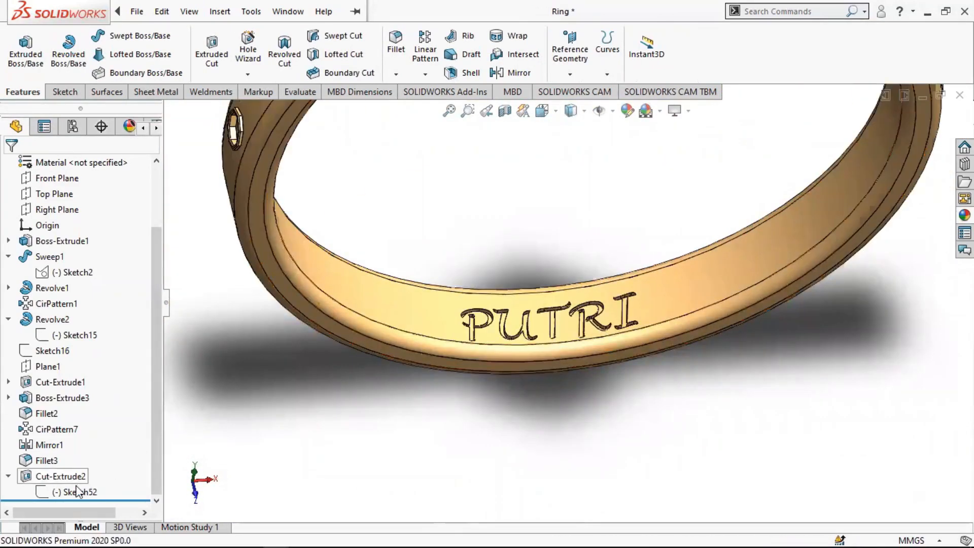
{"action": "left_click", "coordinate": [77, 491]}
{"action": "right_click", "coordinate": [77, 494]}
{"action": "left_click", "coordinate": [89, 257]}
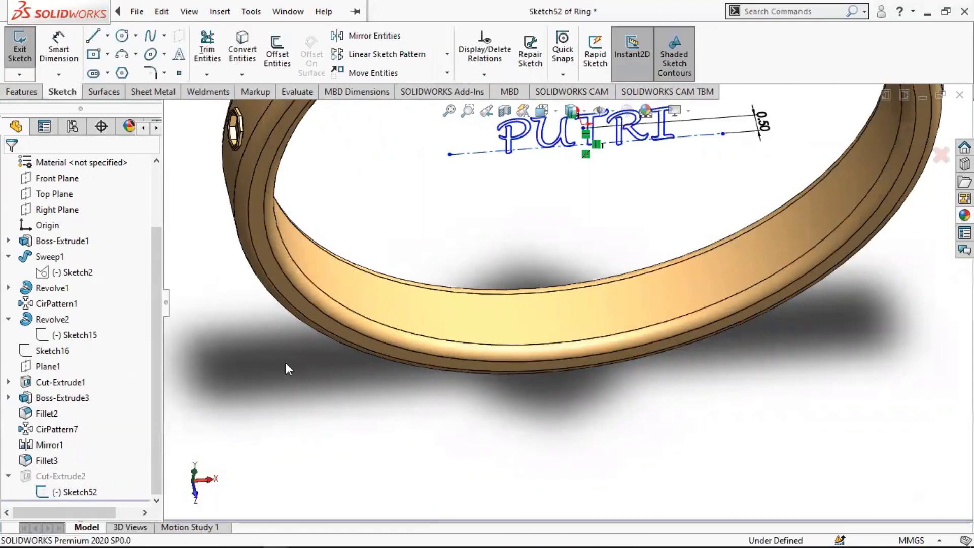
{"action": "right_click", "coordinate": [70, 493]}
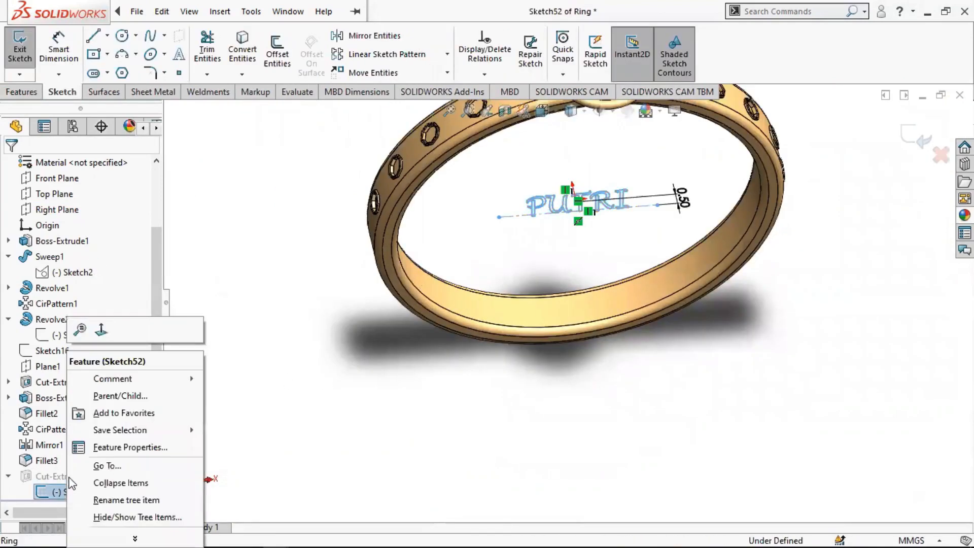
{"action": "left_click", "coordinate": [101, 331]}
Move the text's construction baseline up until the 0.50 mm dimension's reference point sits at the origin, and exit the sketch.
{"action": "scroll", "coordinate": [599, 330], "scroll_direction": "up", "scroll_amount": 2}
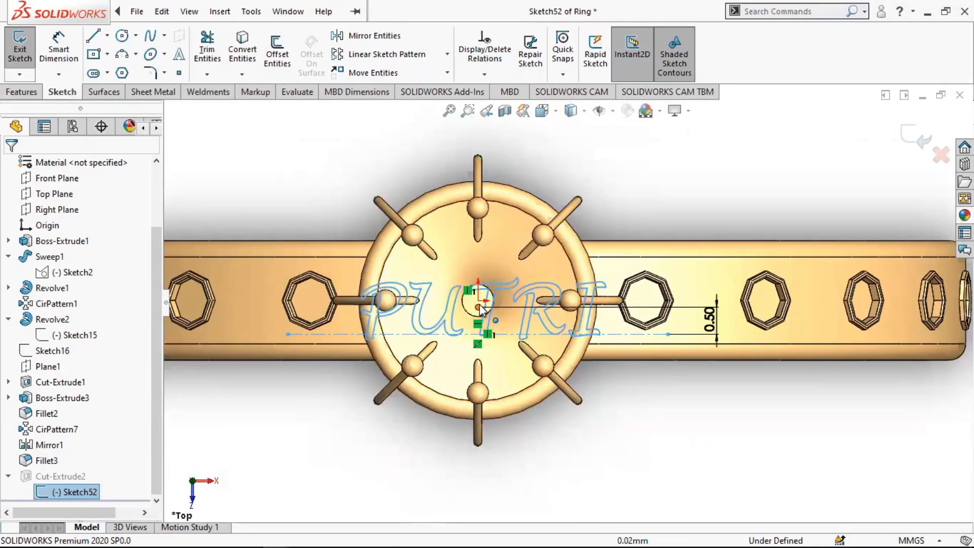
{"action": "scroll", "coordinate": [483, 307], "scroll_direction": "up", "scroll_amount": 5}
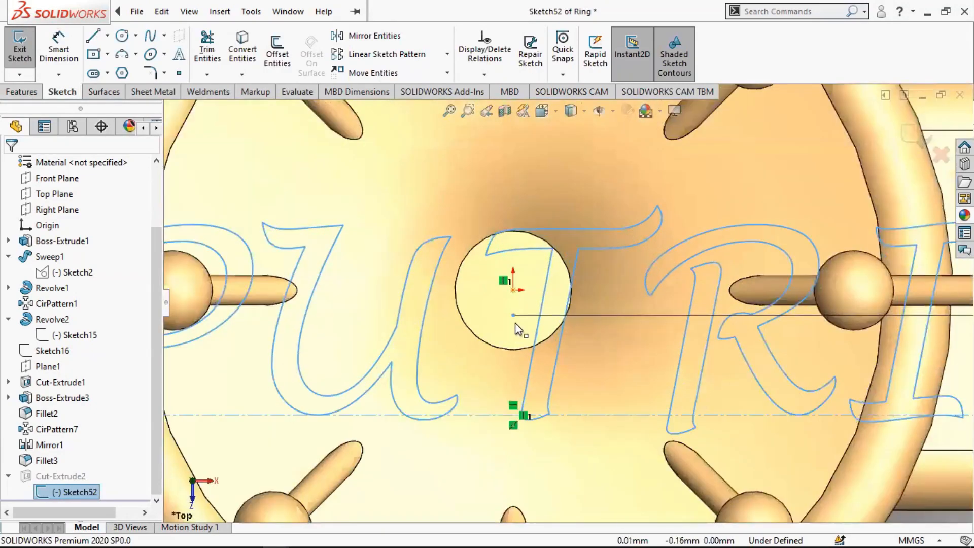
{"action": "mouse_move", "coordinate": [564, 413]}
{"action": "left_mouse_down"}
{"action": "mouse_move", "coordinate": [568, 388]}
{"action": "mouse_move", "coordinate": [569, 399]}
{"action": "left_mouse_up"}
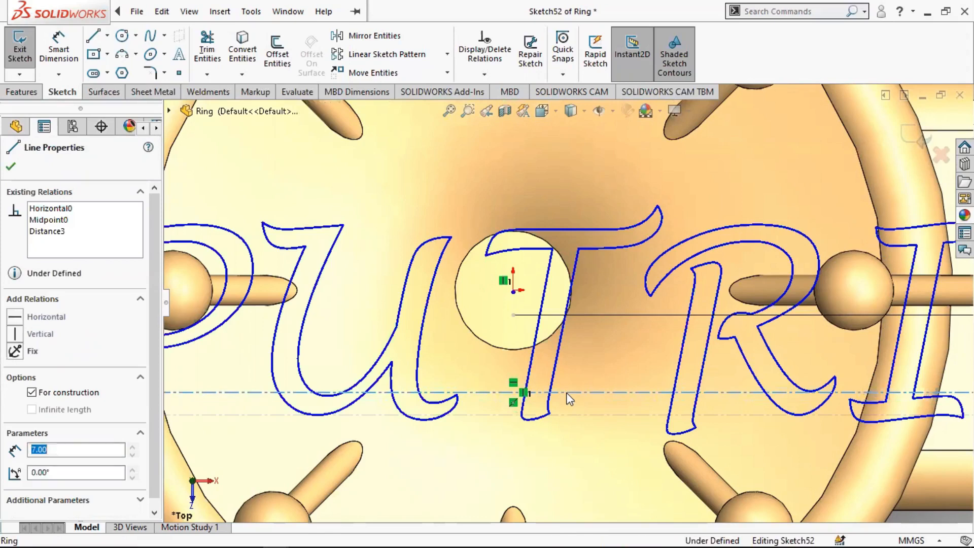
{"action": "scroll", "coordinate": [558, 411], "scroll_direction": "down", "scroll_amount": 4}
{"action": "scroll", "coordinate": [552, 412], "scroll_direction": "up", "scroll_amount": 1}
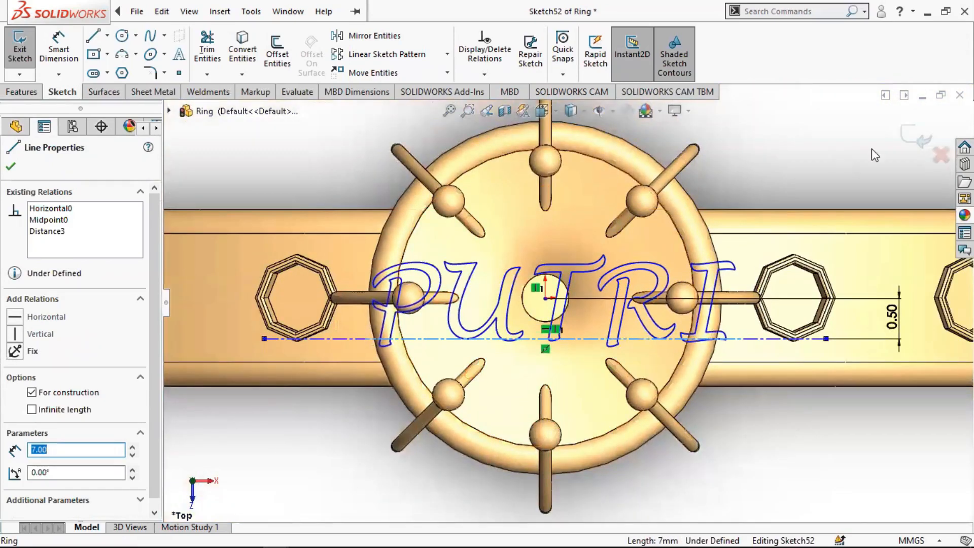
{"action": "left_click", "coordinate": [915, 133]}
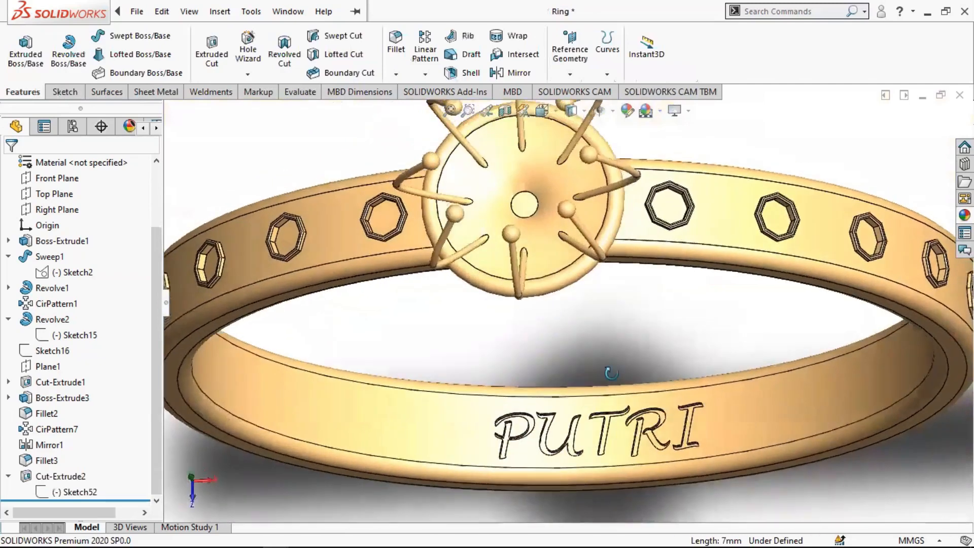
Switch to the Assem2 assembly and orient the ring upright, showing the large diamond and the inner band engraving.
{"action": "middle_click_drag", "start_coordinate": [612, 373], "coordinate": [619, 387]}
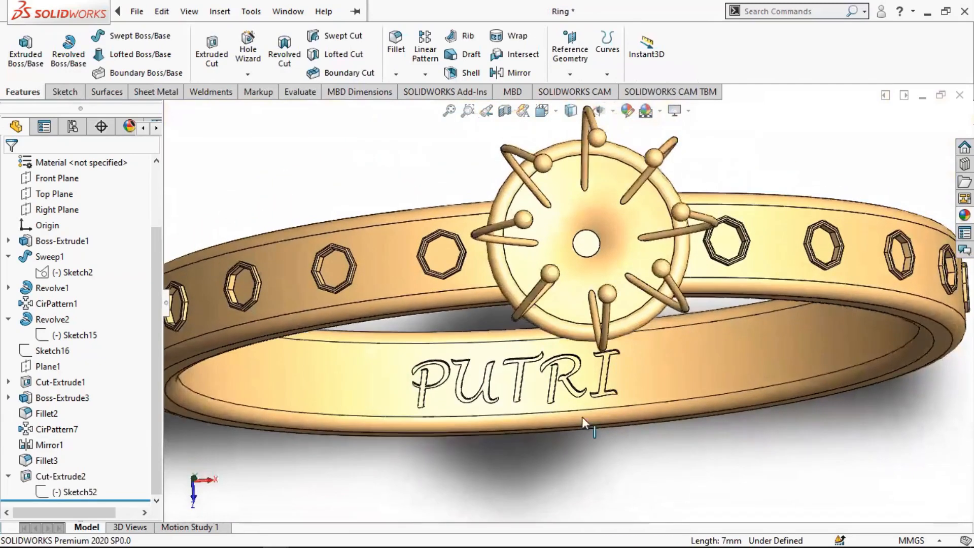
{"action": "scroll", "coordinate": [509, 406], "scroll_direction": "down", "scroll_amount": 1}
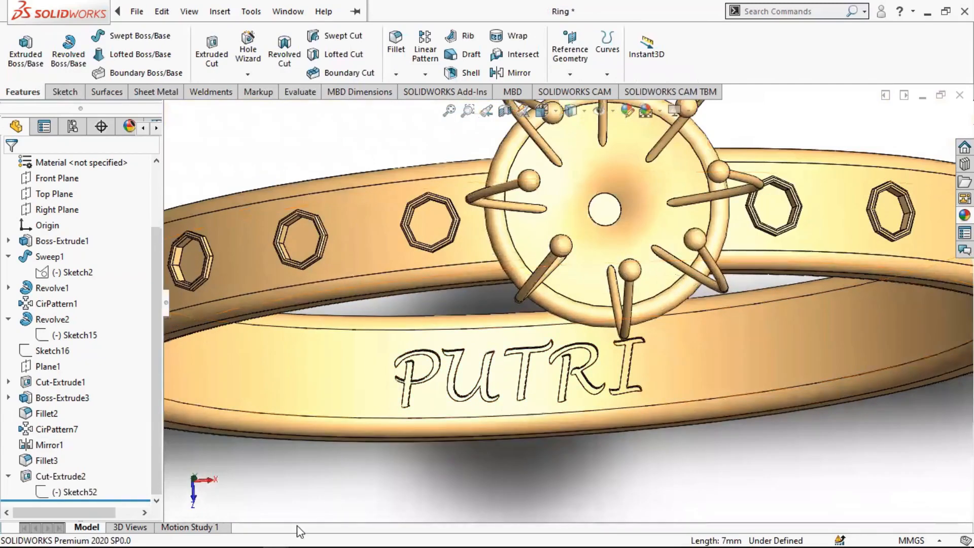
{"action": "mouse_move", "coordinate": [277, 536]}
{"action": "left_click", "coordinate": [649, 464]}
{"action": "middle_click_drag", "start_coordinate": [534, 388], "coordinate": [563, 366]}
{"action": "scroll", "coordinate": [568, 317], "scroll_direction": "up", "scroll_amount": 2}
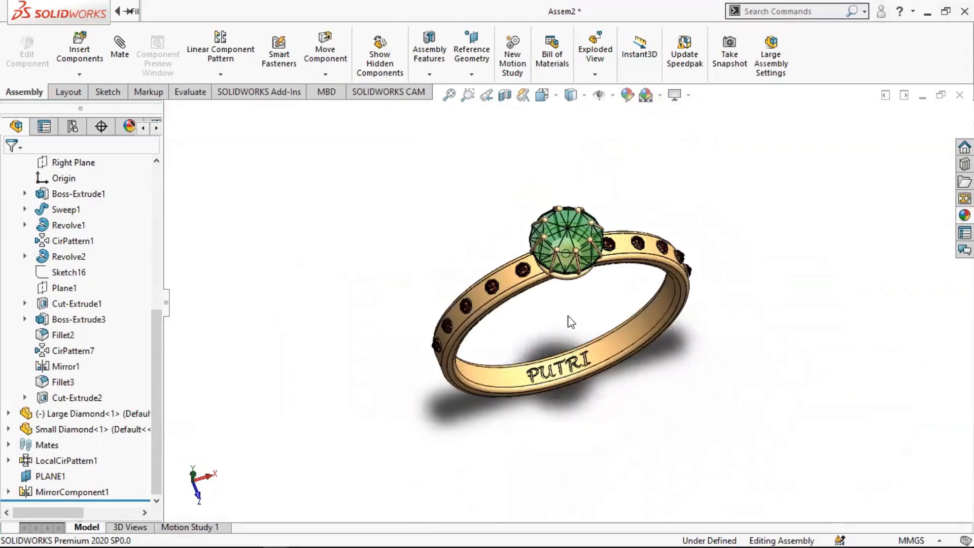
{"action": "scroll", "coordinate": [523, 285], "scroll_direction": "down", "scroll_amount": 1}
{"action": "middle_click_drag", "start_coordinate": [580, 300], "coordinate": [858, 467]}
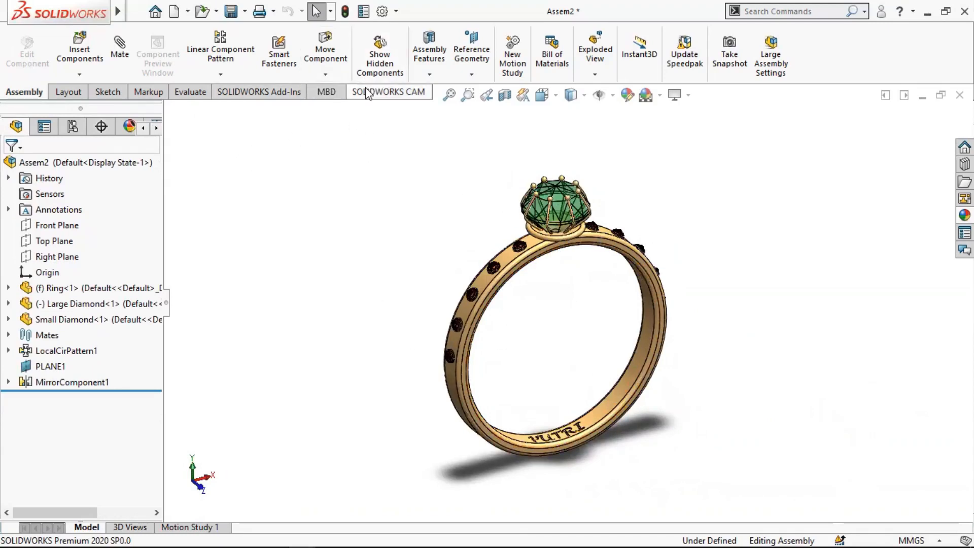
Load the PhotoView 360 add-in and turn on its Integrated Preview for the ring assembly.
{"action": "left_click", "coordinate": [282, 94]}
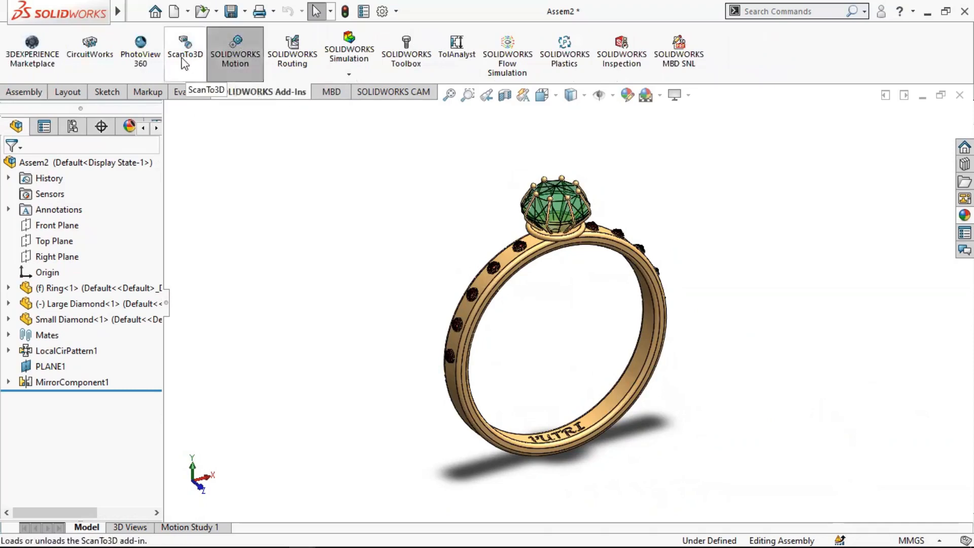
{"action": "left_click", "coordinate": [148, 28]}
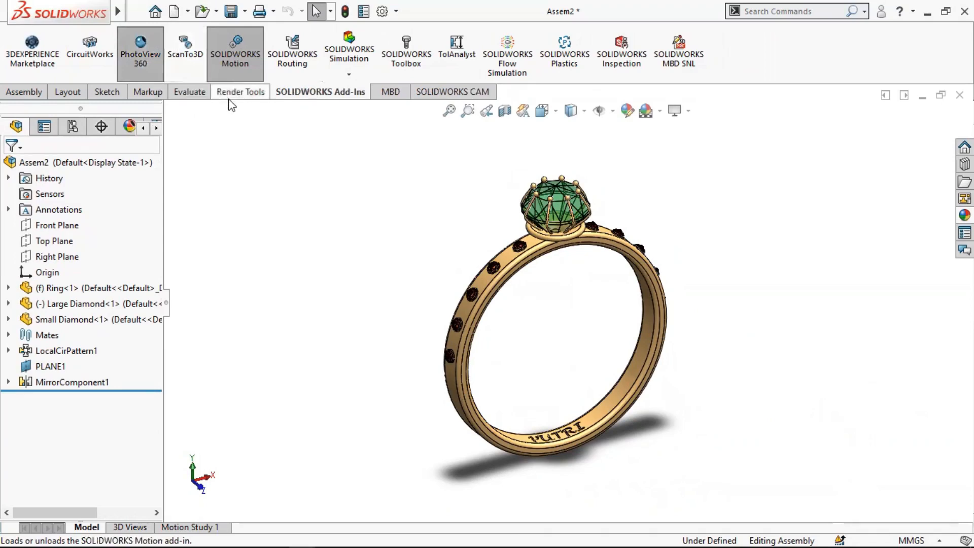
{"action": "left_click", "coordinate": [243, 93]}
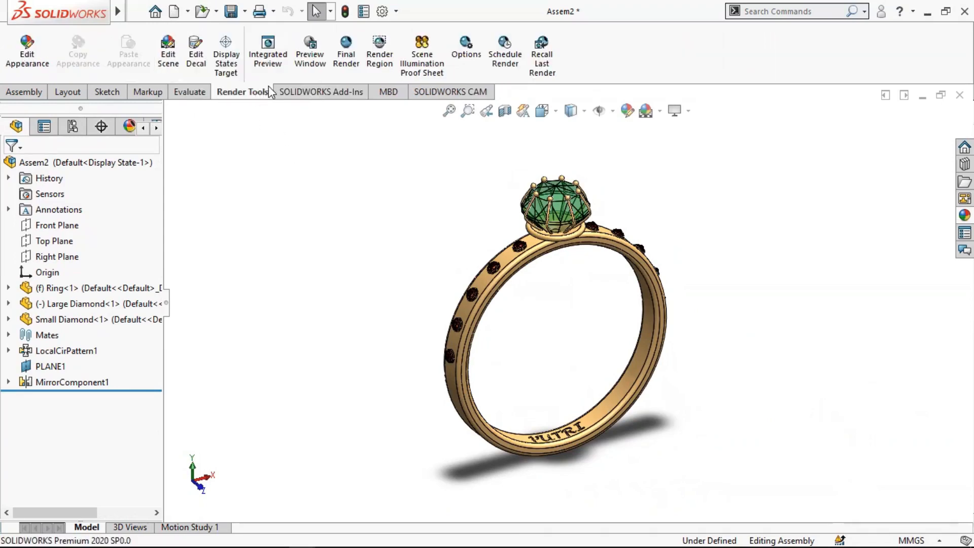
{"action": "left_click", "coordinate": [269, 54]}
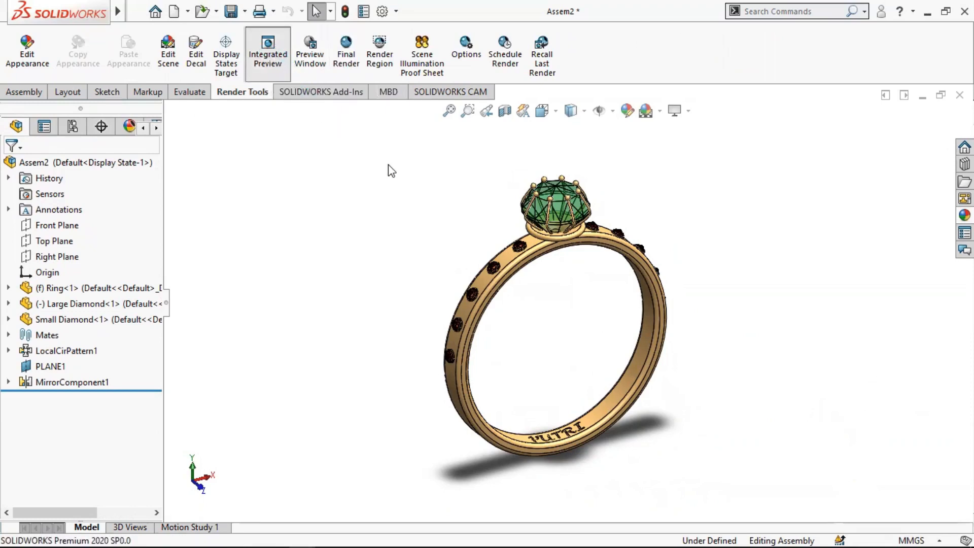